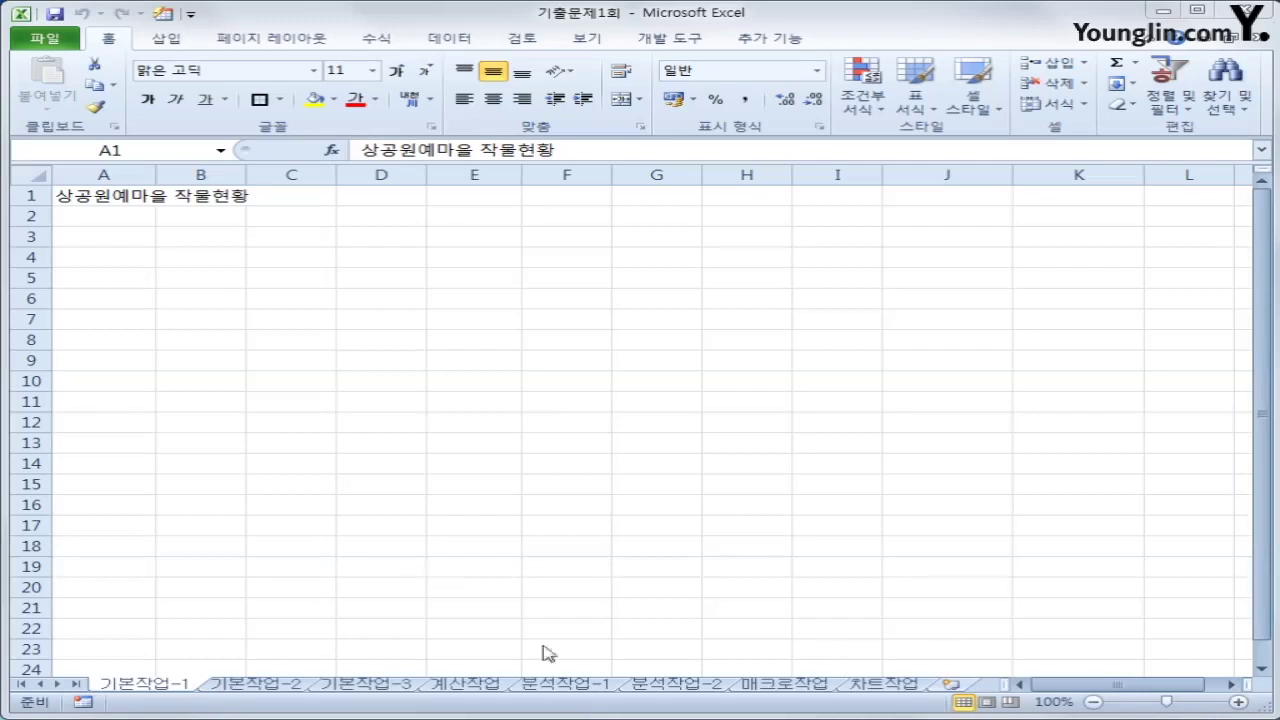
click(172, 683)
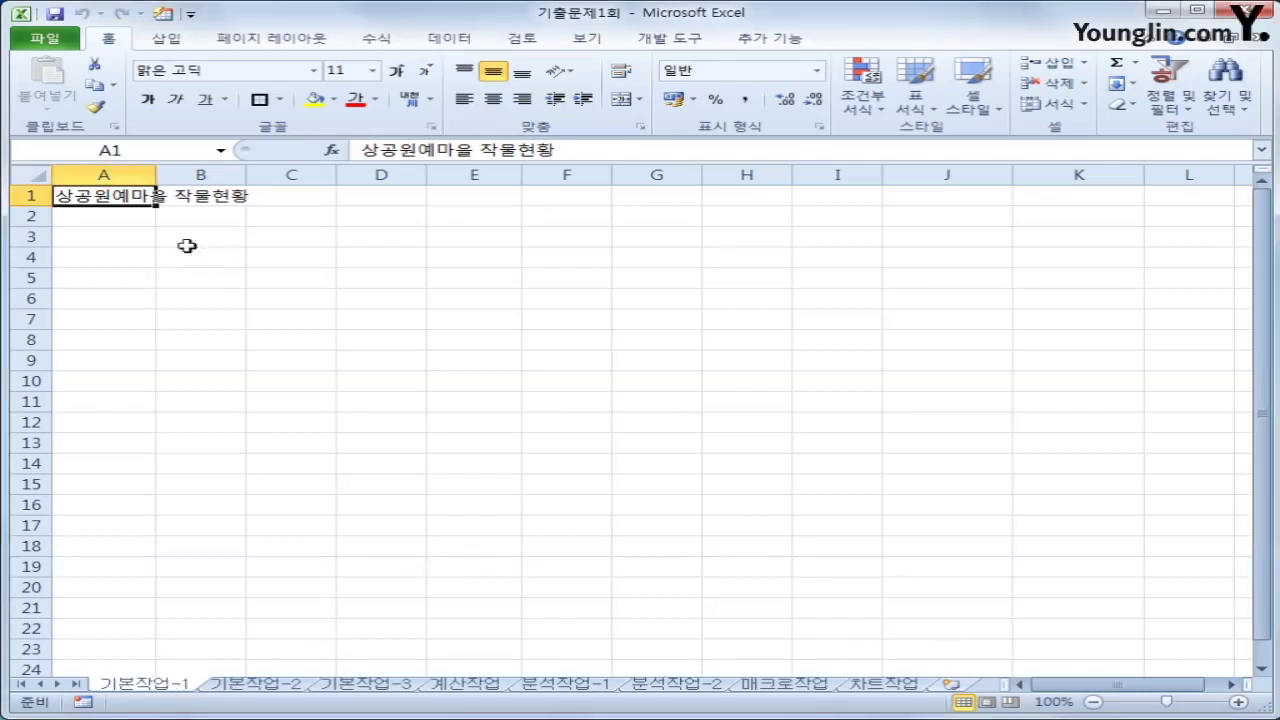
drag(125, 239, 586, 439)
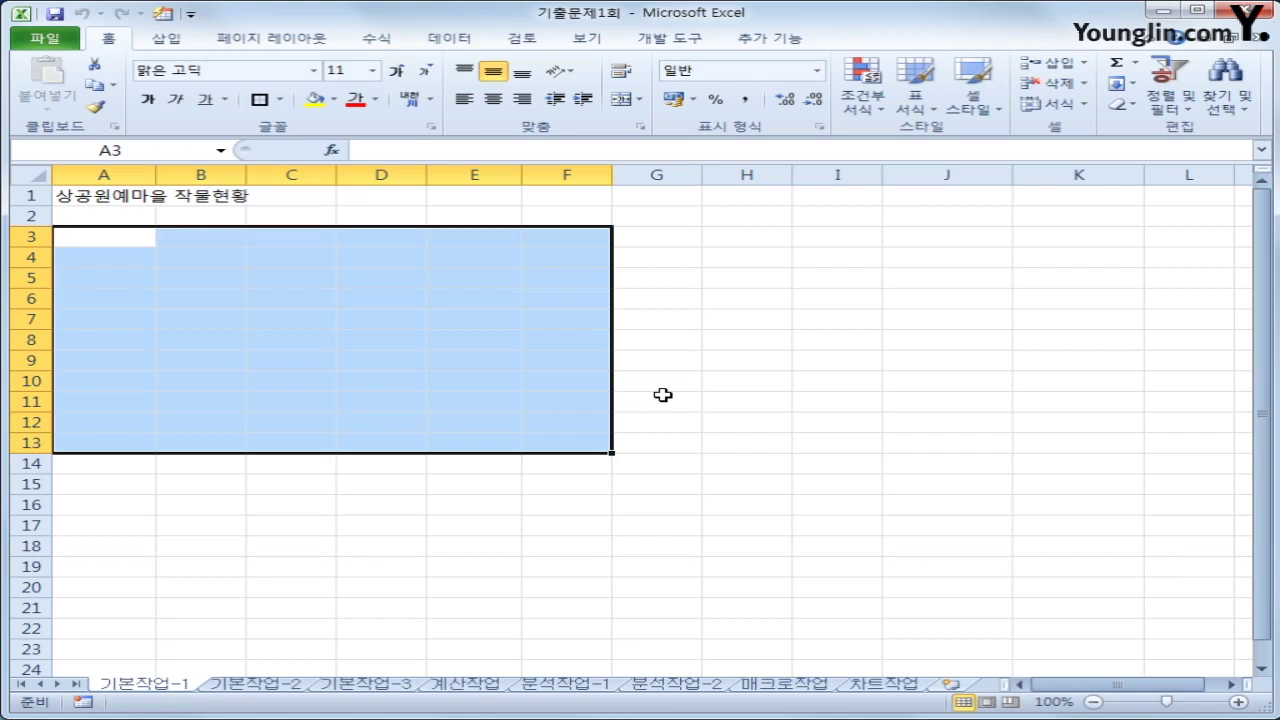
click(117, 243)
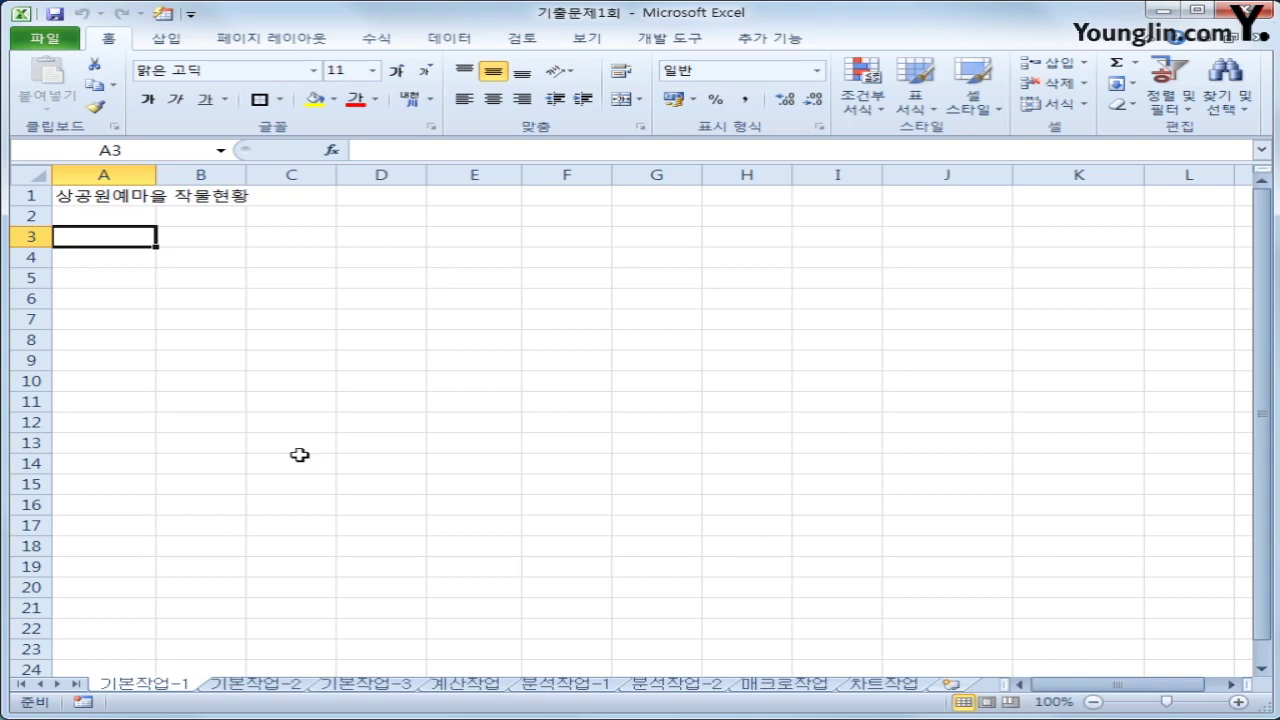
On the 기본작업-2 sheet, merge and center the title across A1:I1
click(255, 684)
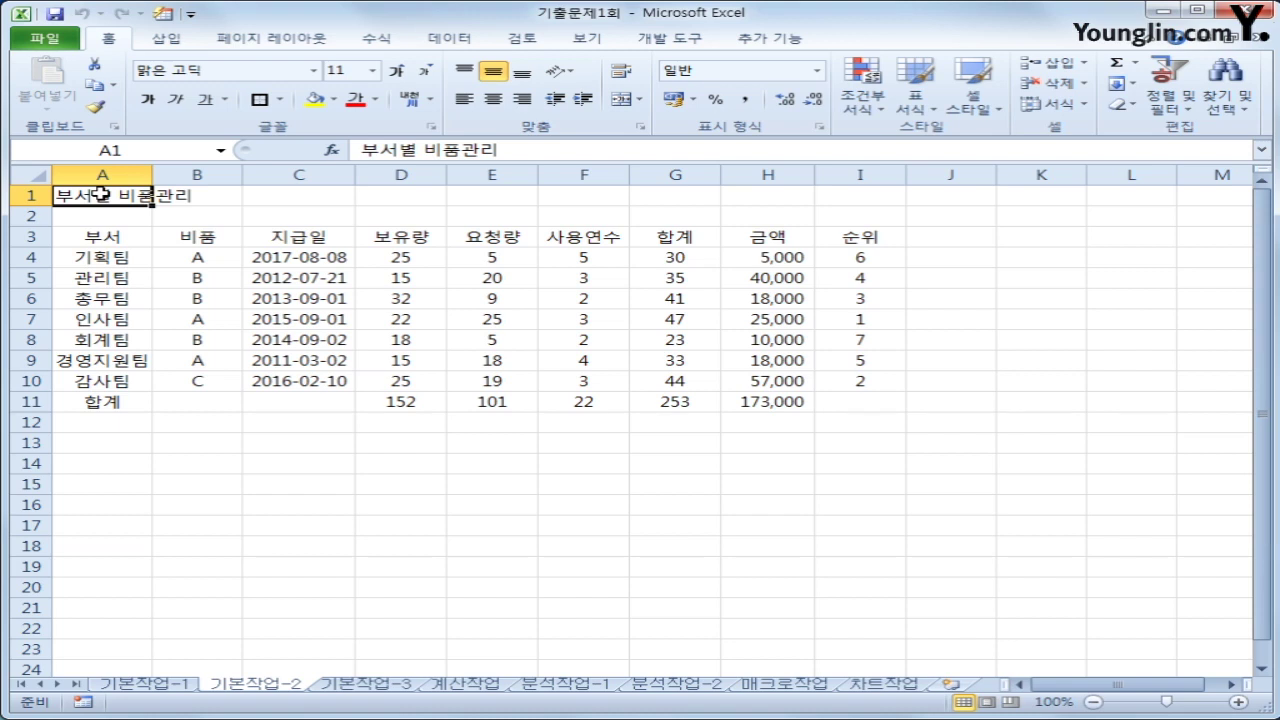
drag(101, 195, 822, 196)
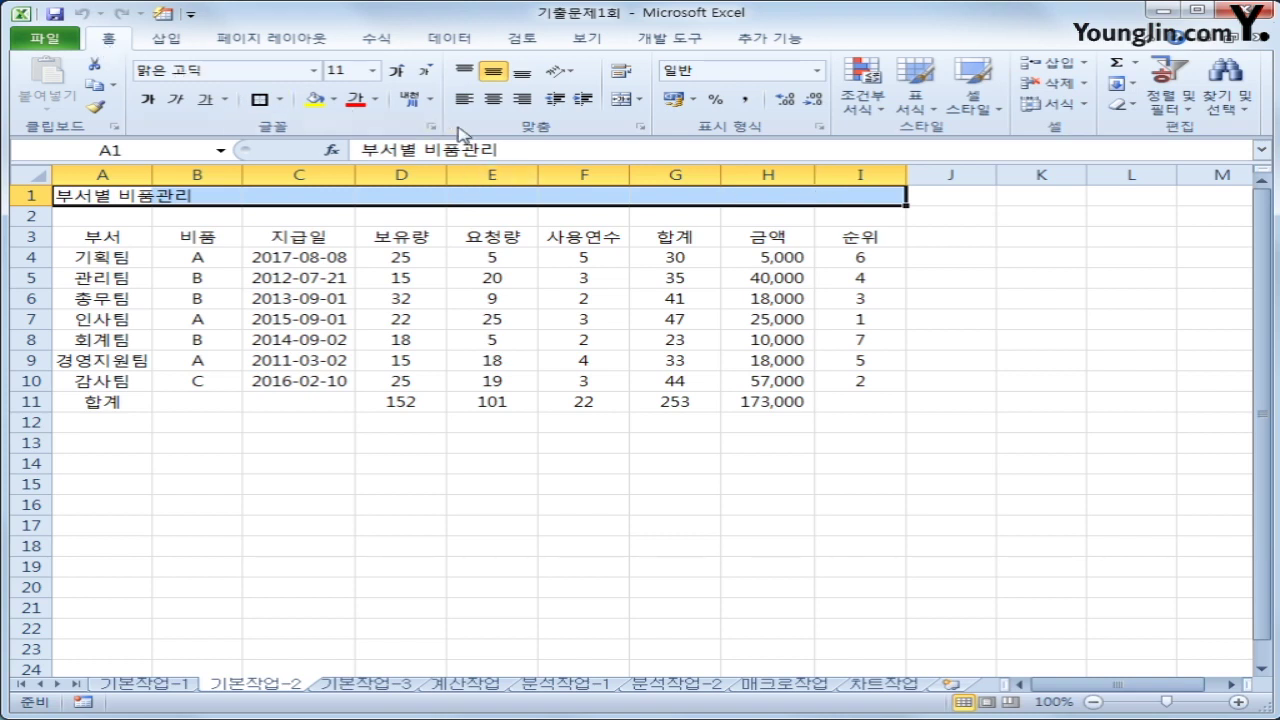
click(622, 101)
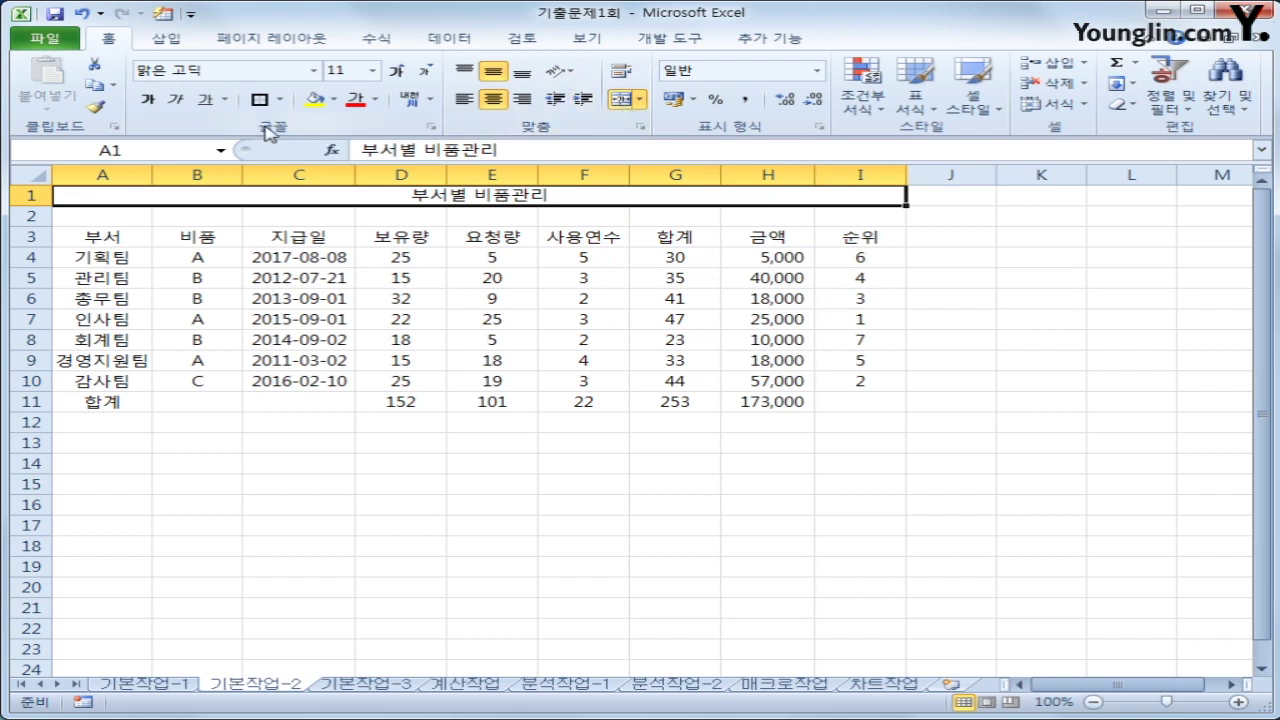
Set the merged title's font to 돋움체 at size 18
click(316, 71)
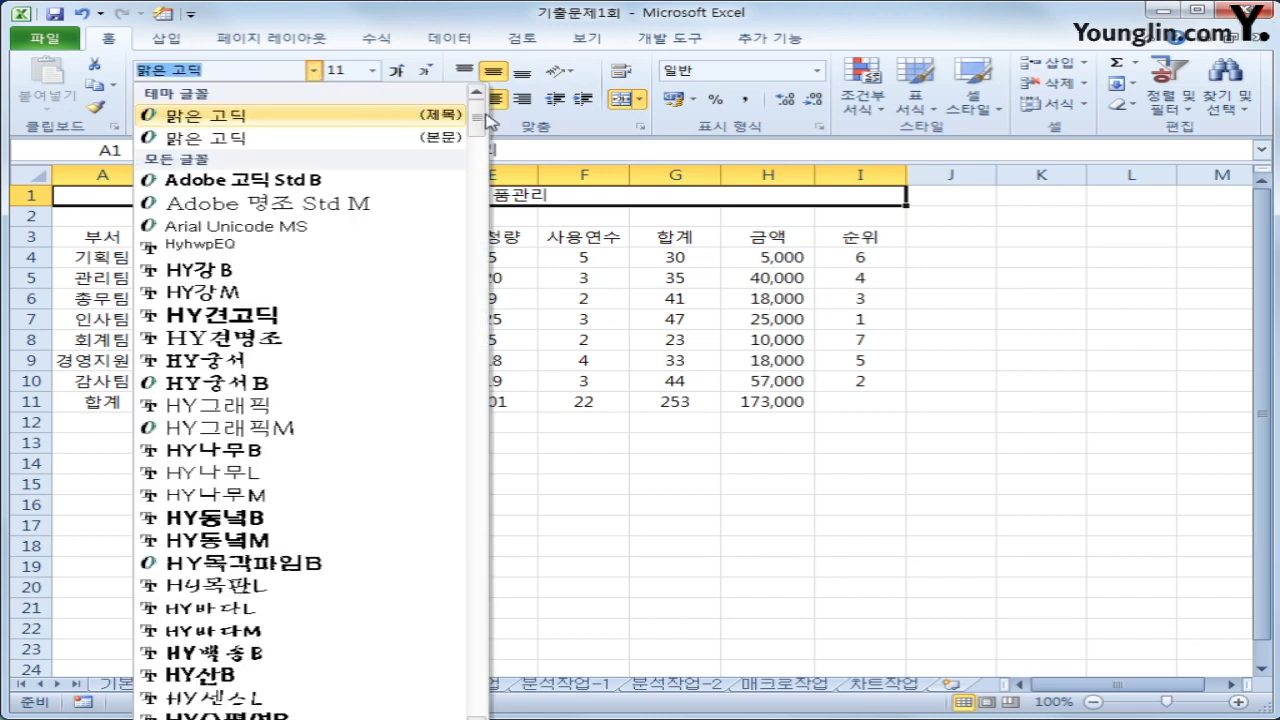
scroll(283, 543, down, 12)
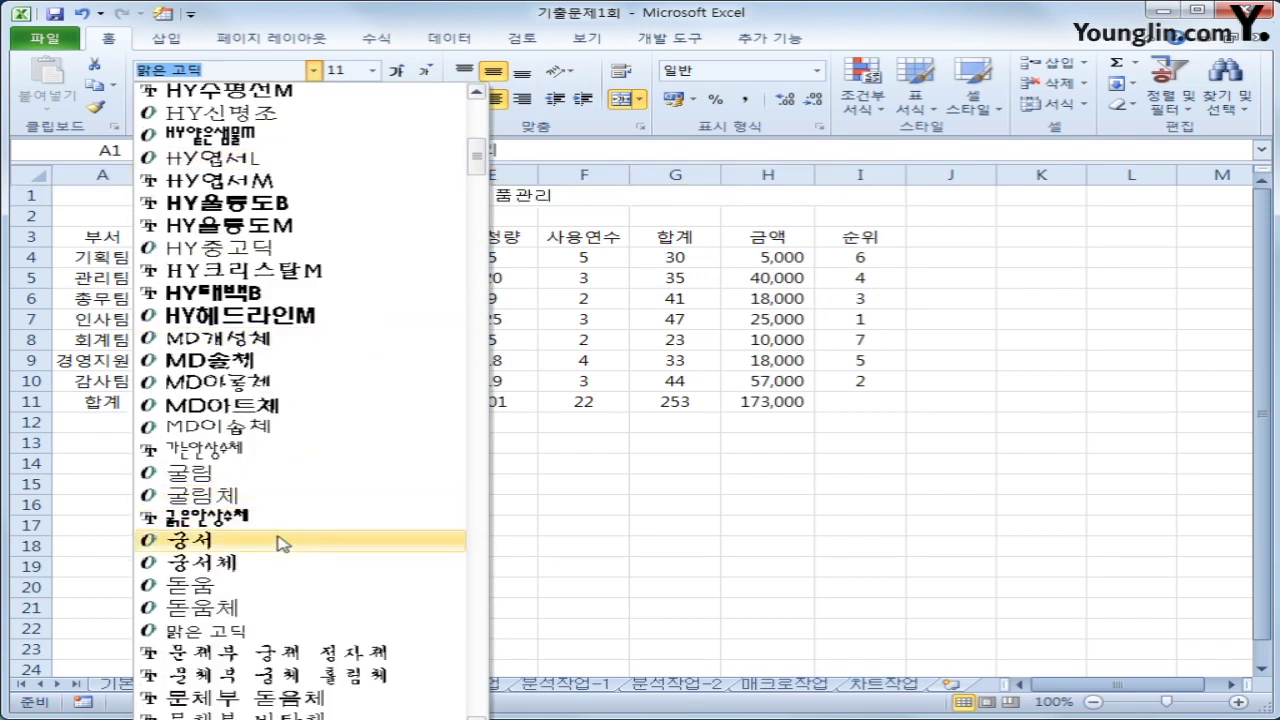
click(271, 612)
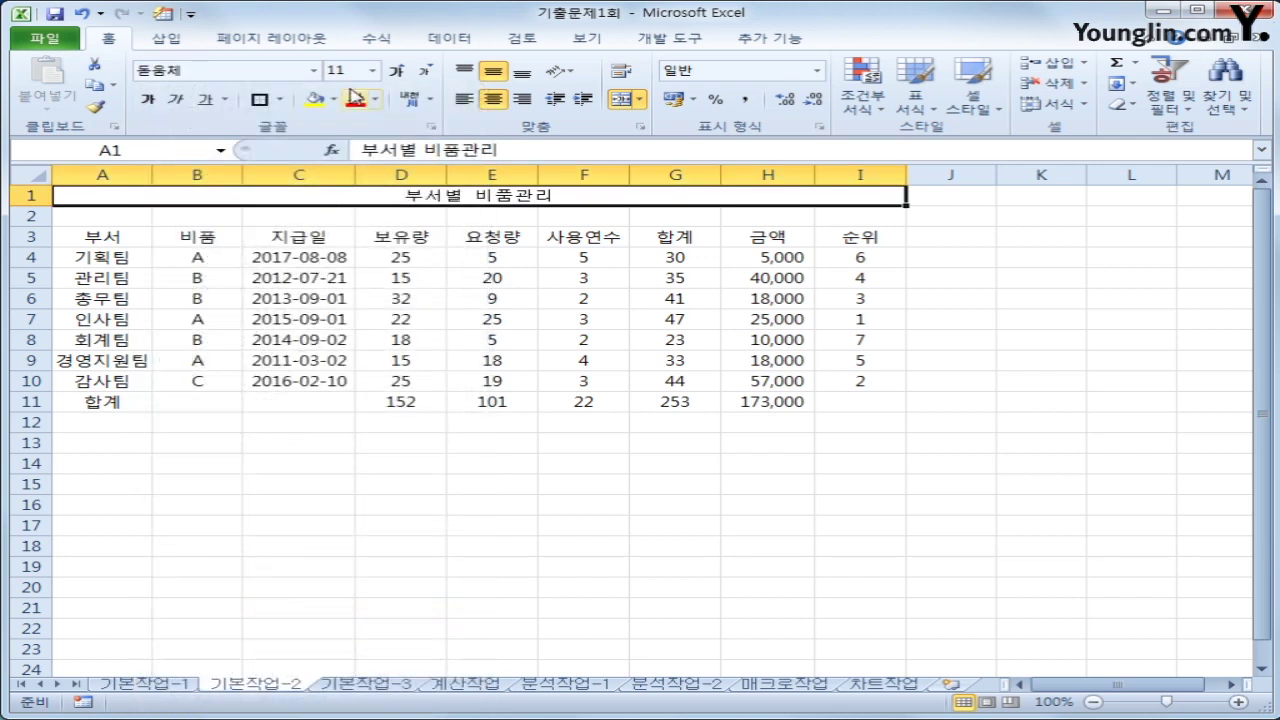
click(374, 72)
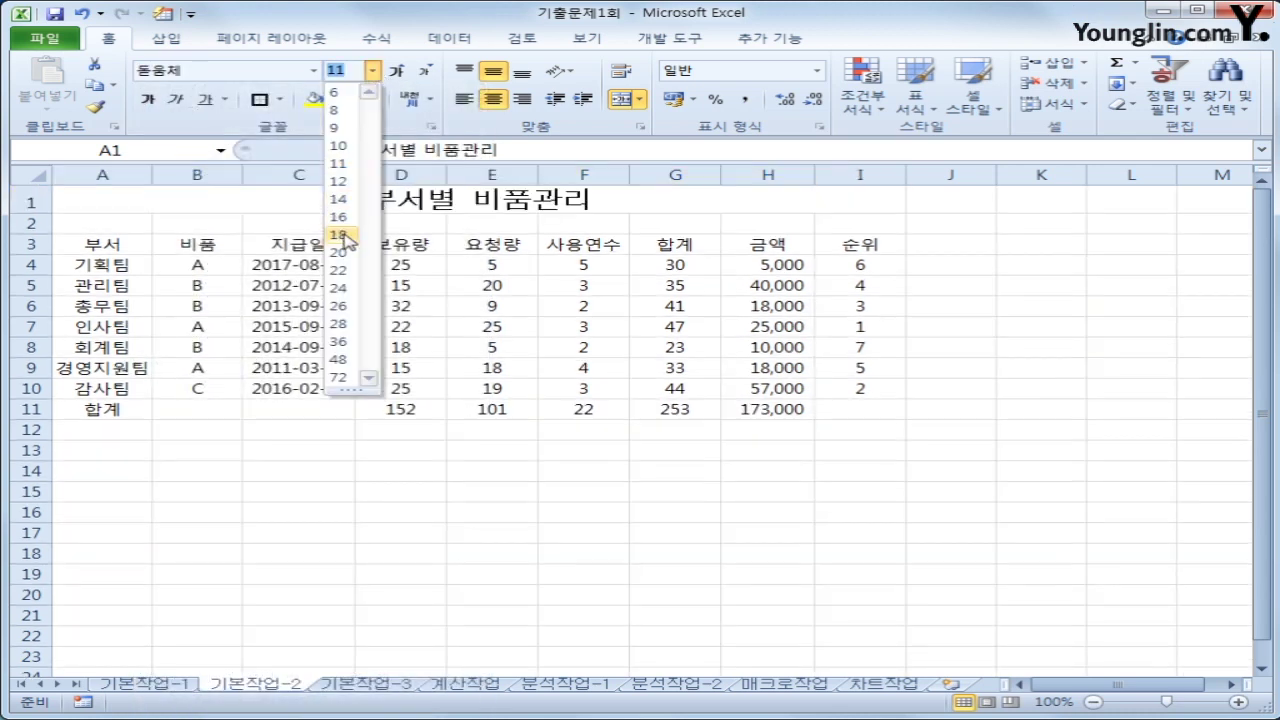
click(340, 235)
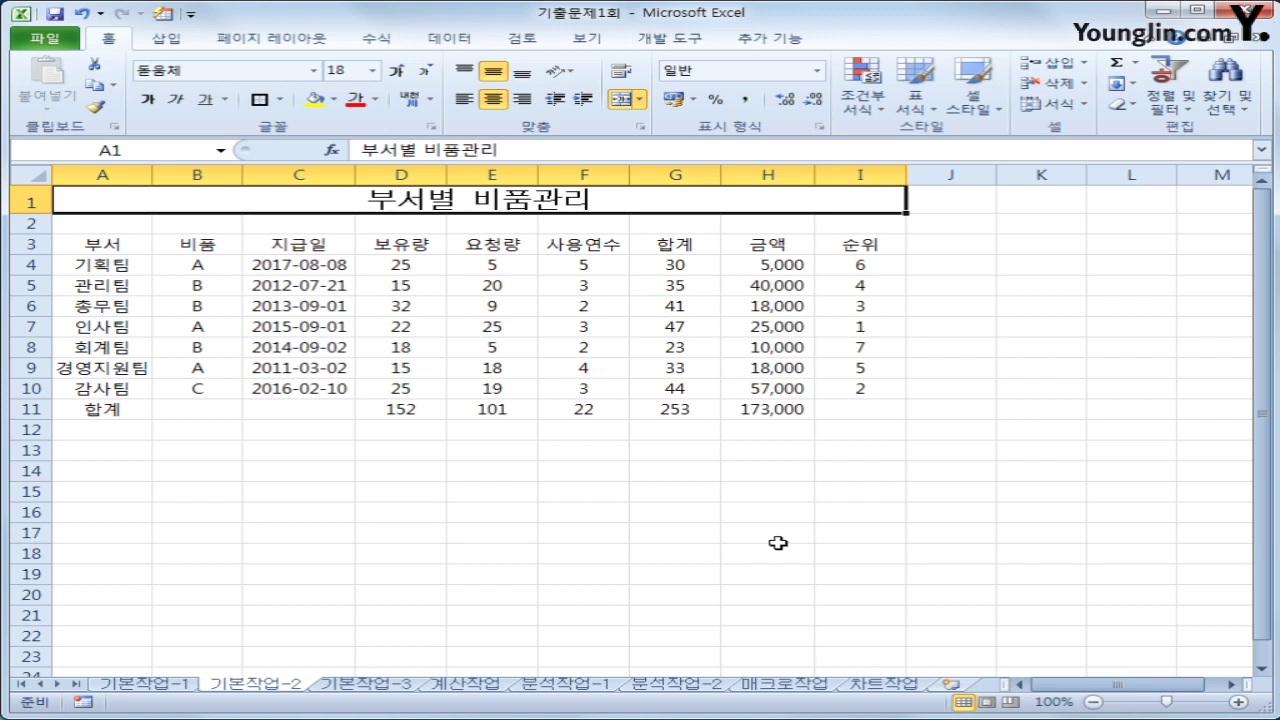
Set the height of row 1 to 26
click(30, 200)
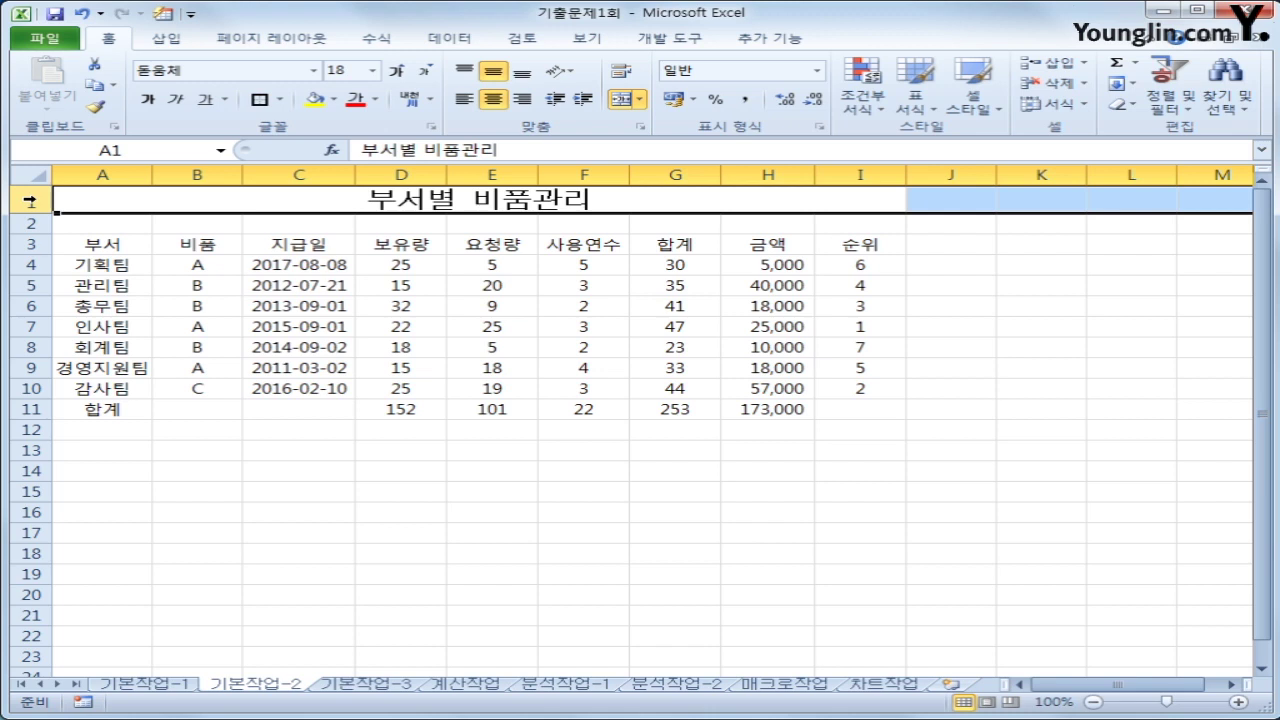
right_click(32, 201)
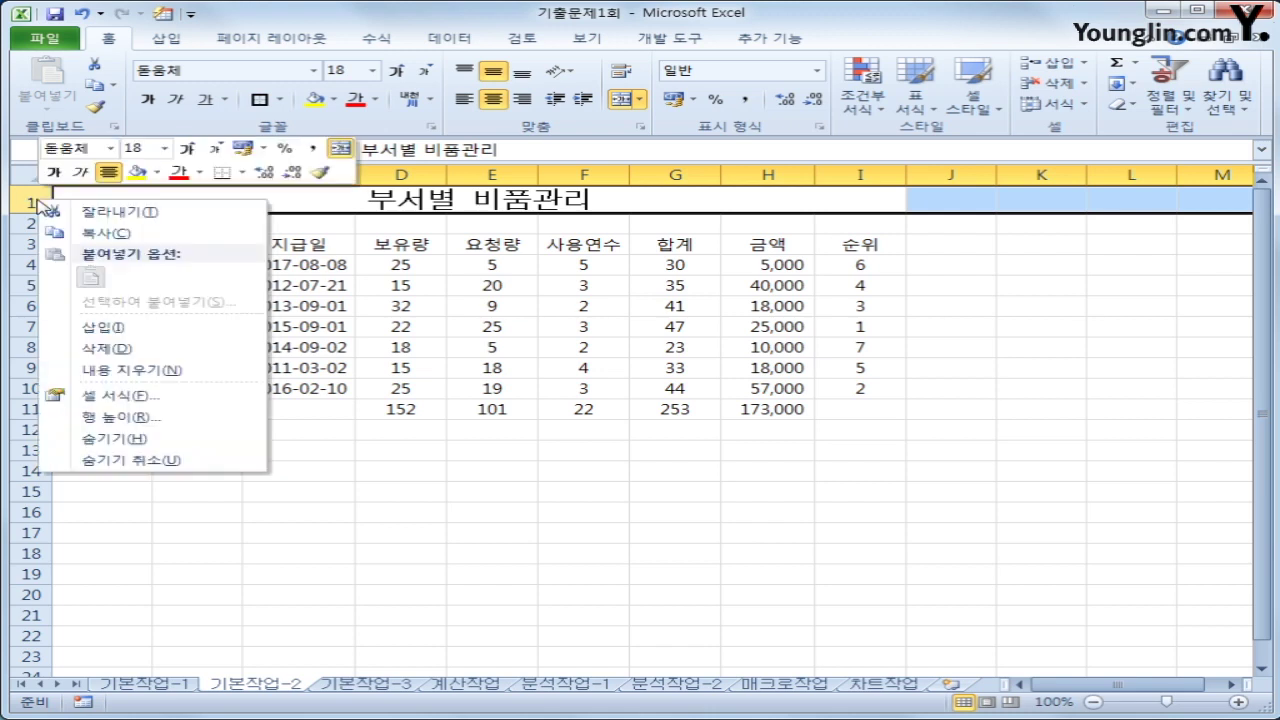
click(156, 420)
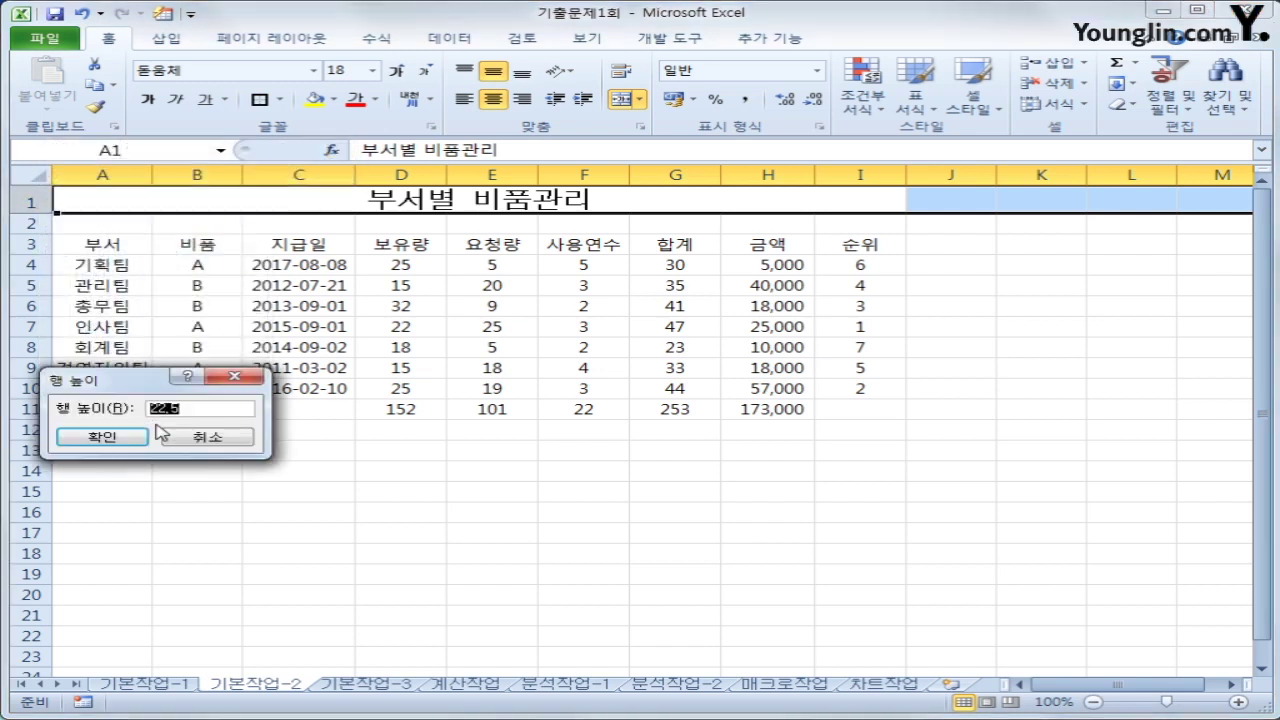
text(26)
click(110, 438)
click(231, 206)
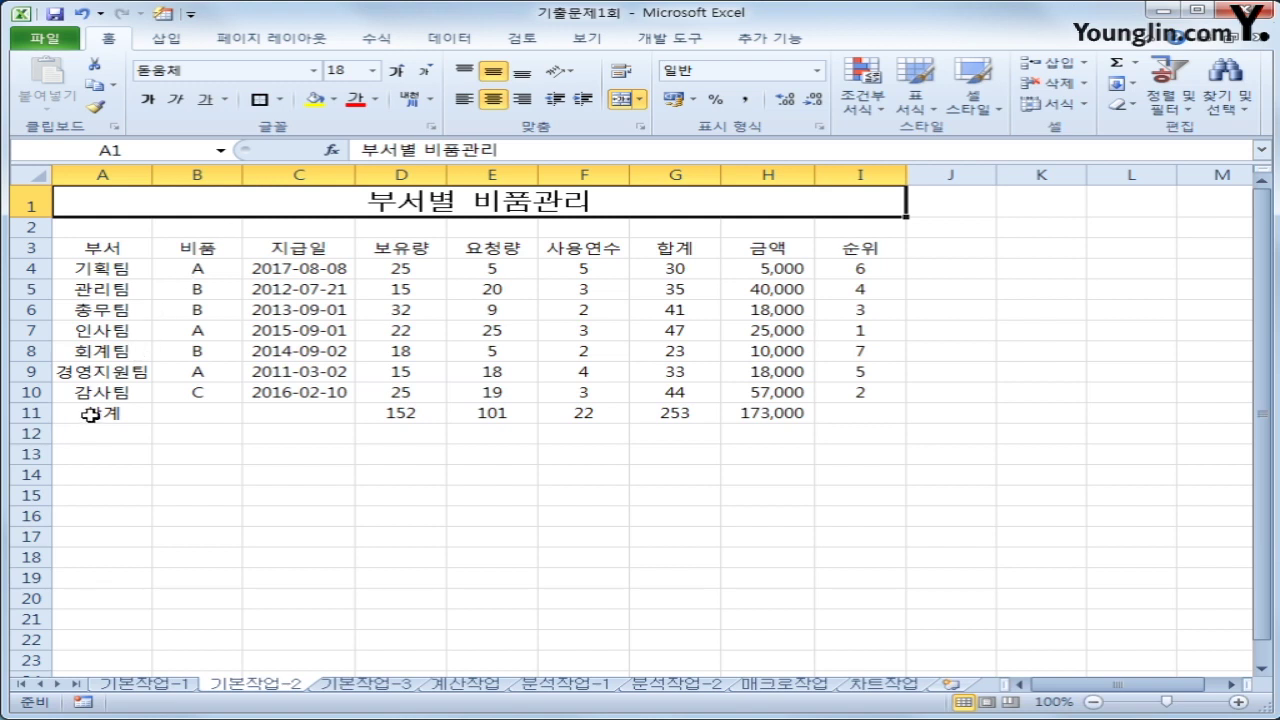
Merge and center the 합계 label across A11:C11
drag(96, 412, 267, 410)
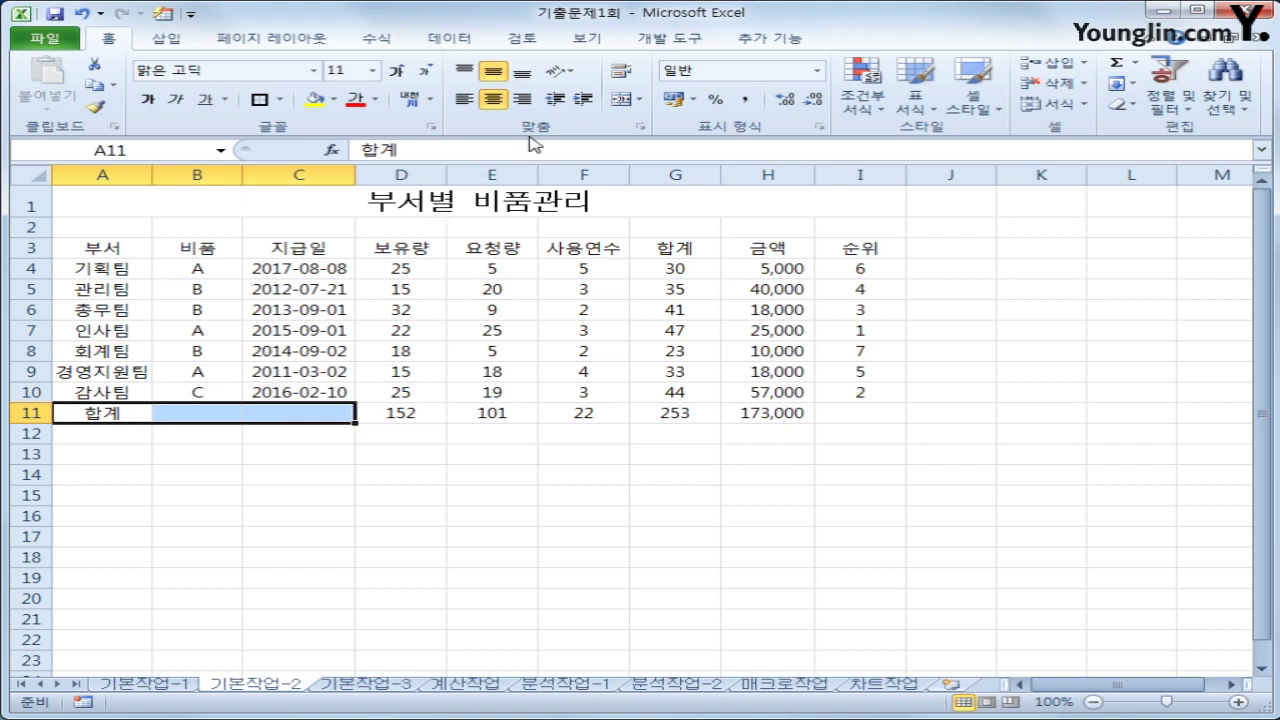
click(622, 100)
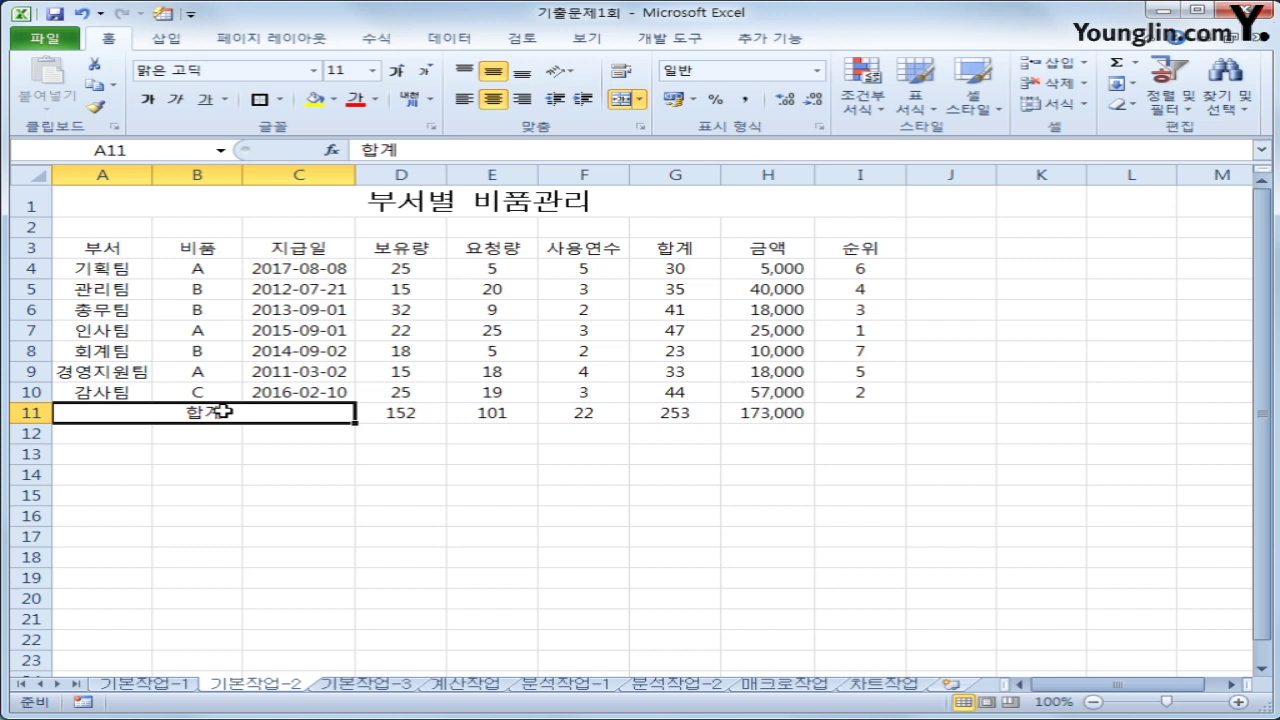
Fill the header cells A3:I3 with the standard color yellow
drag(130, 250, 848, 249)
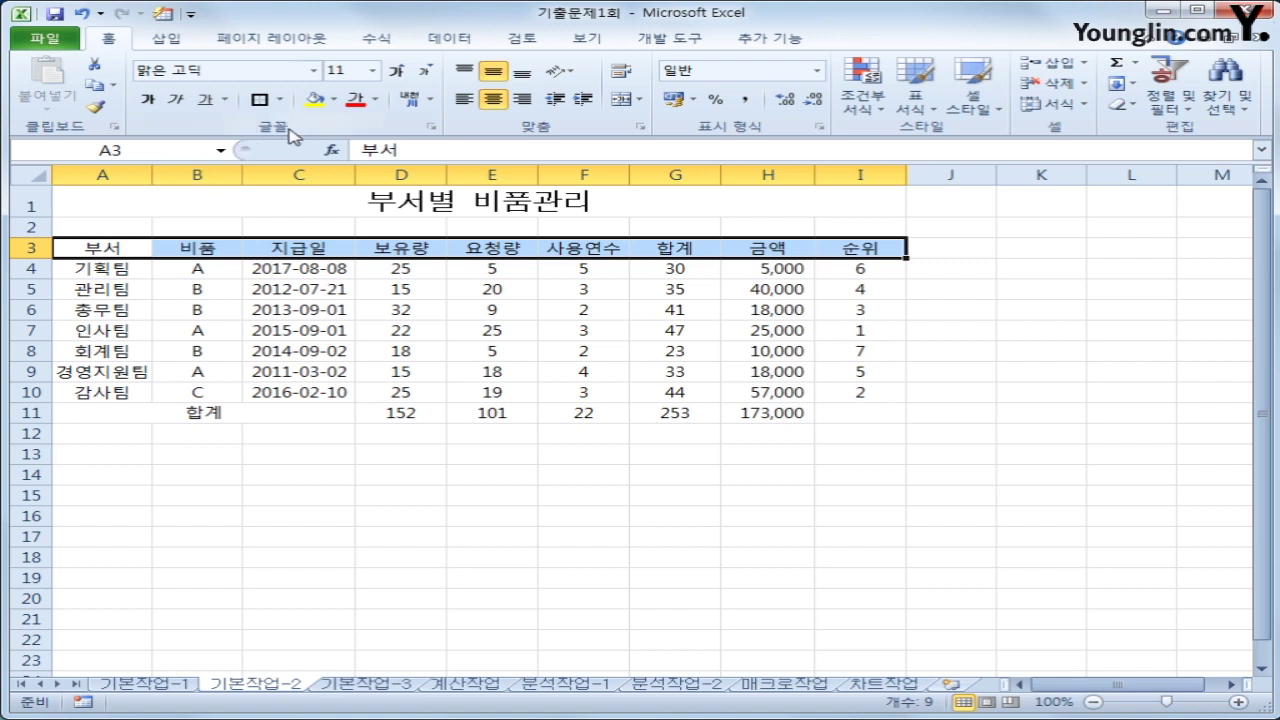
click(334, 100)
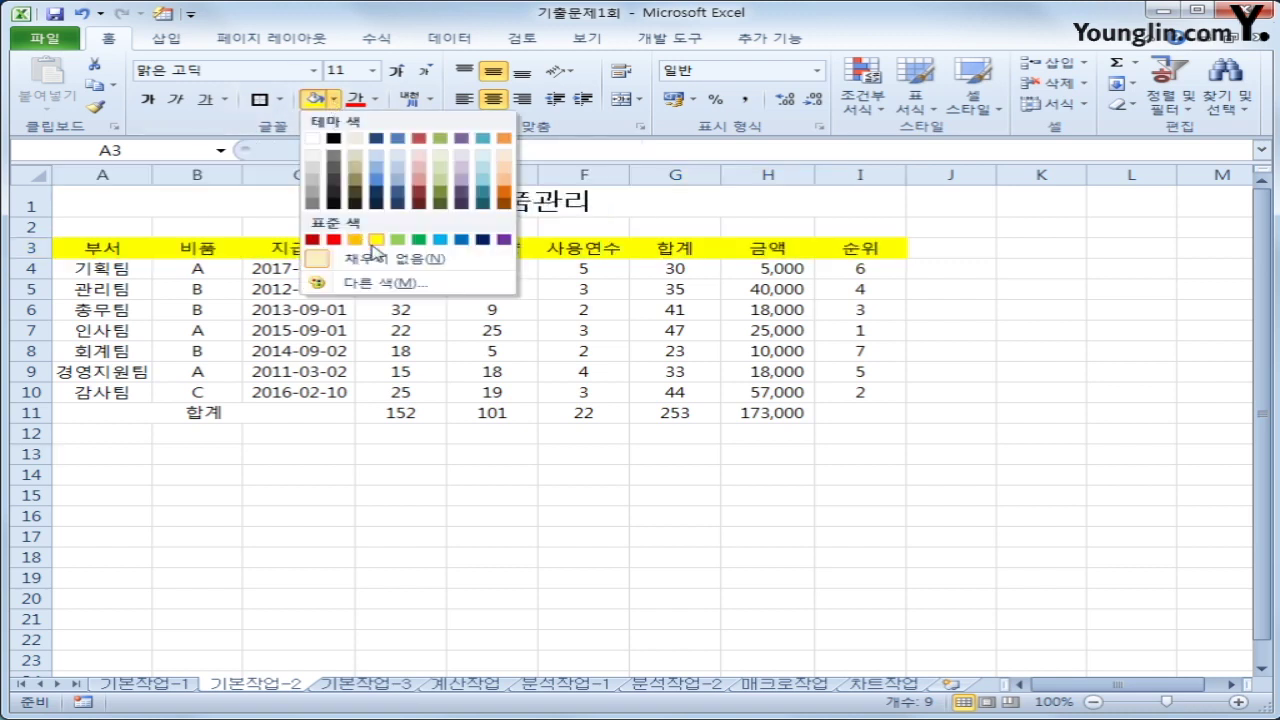
click(376, 241)
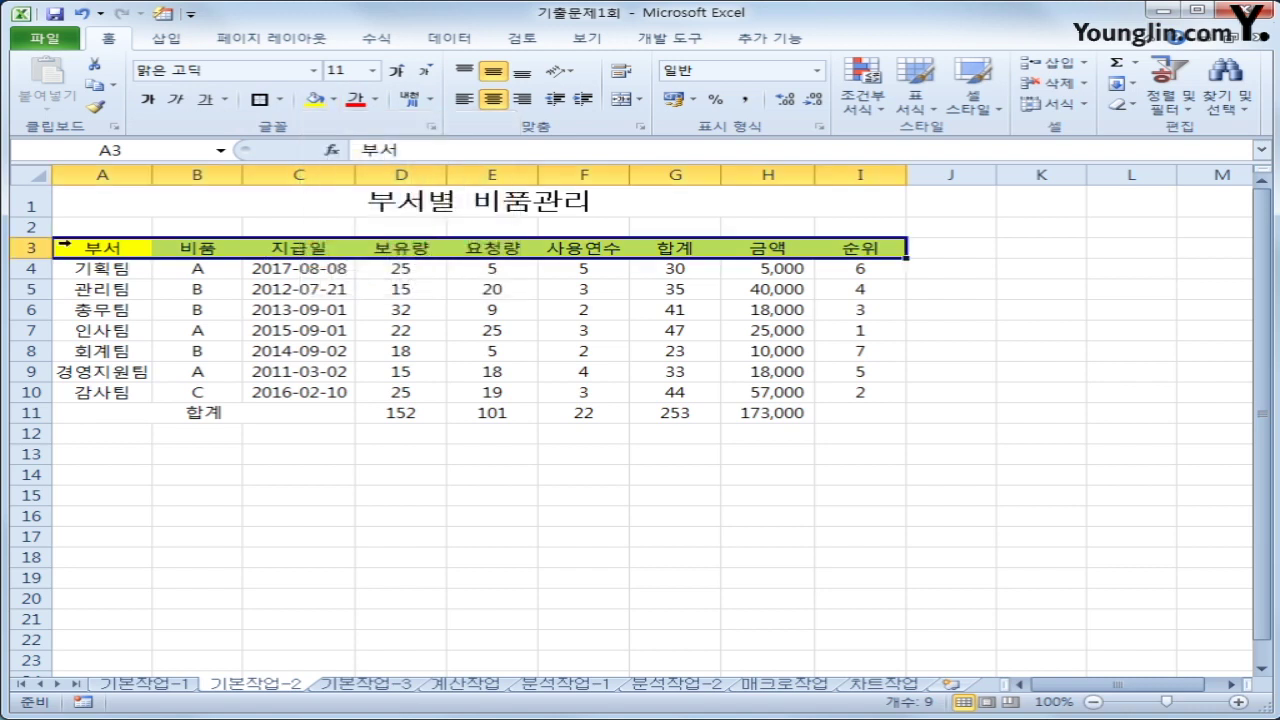
click(107, 245)
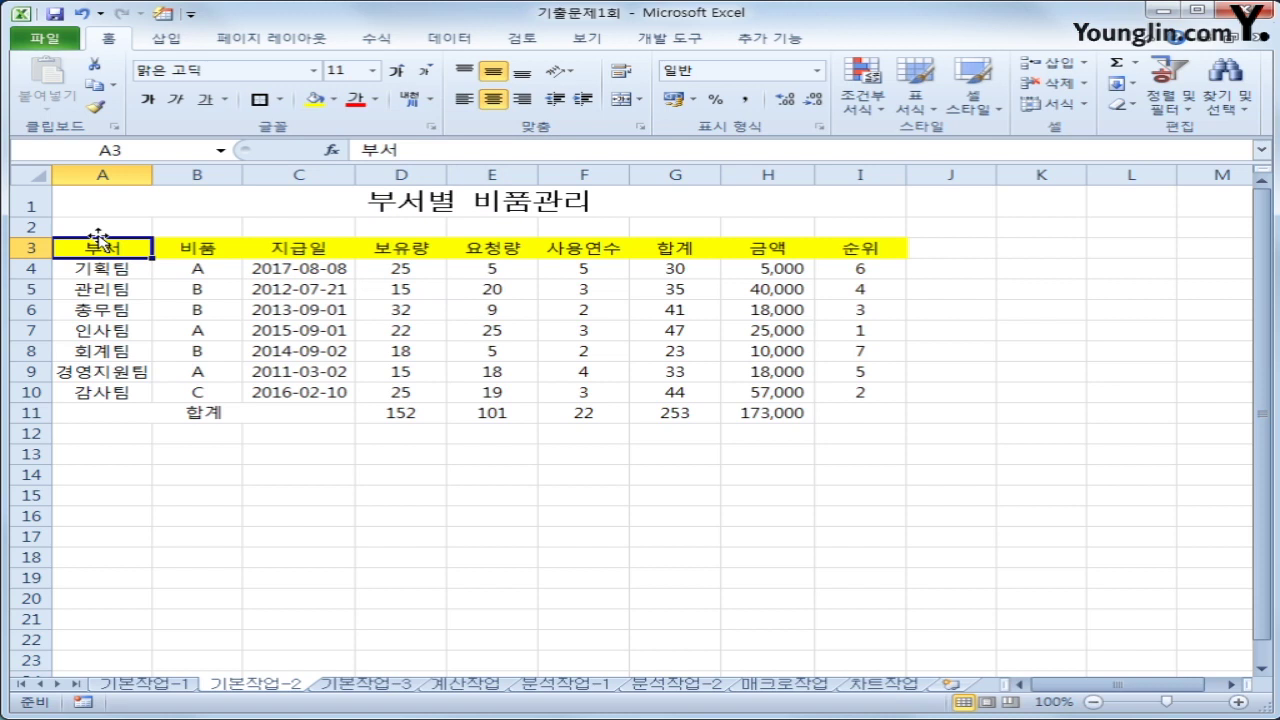
Convert the word 비품 in header cell B3 to the Hanja 備品, using the Hanja-only input form
click(199, 248)
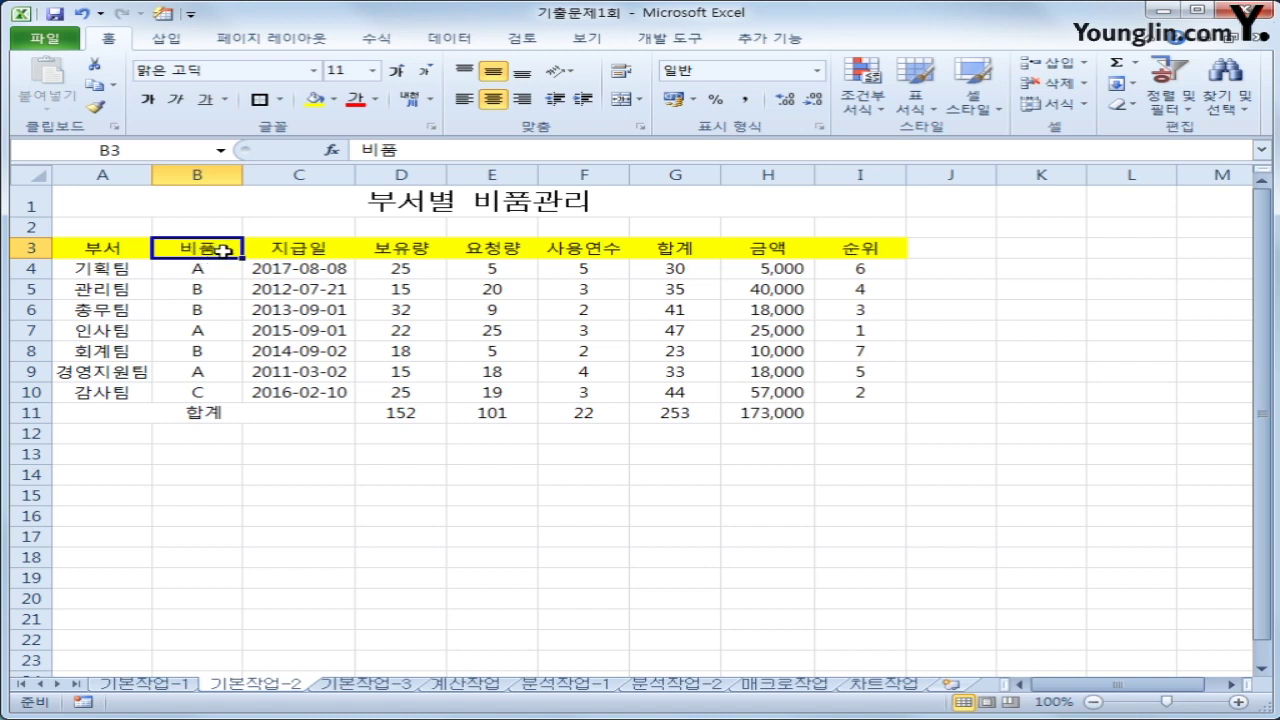
double_click(220, 251)
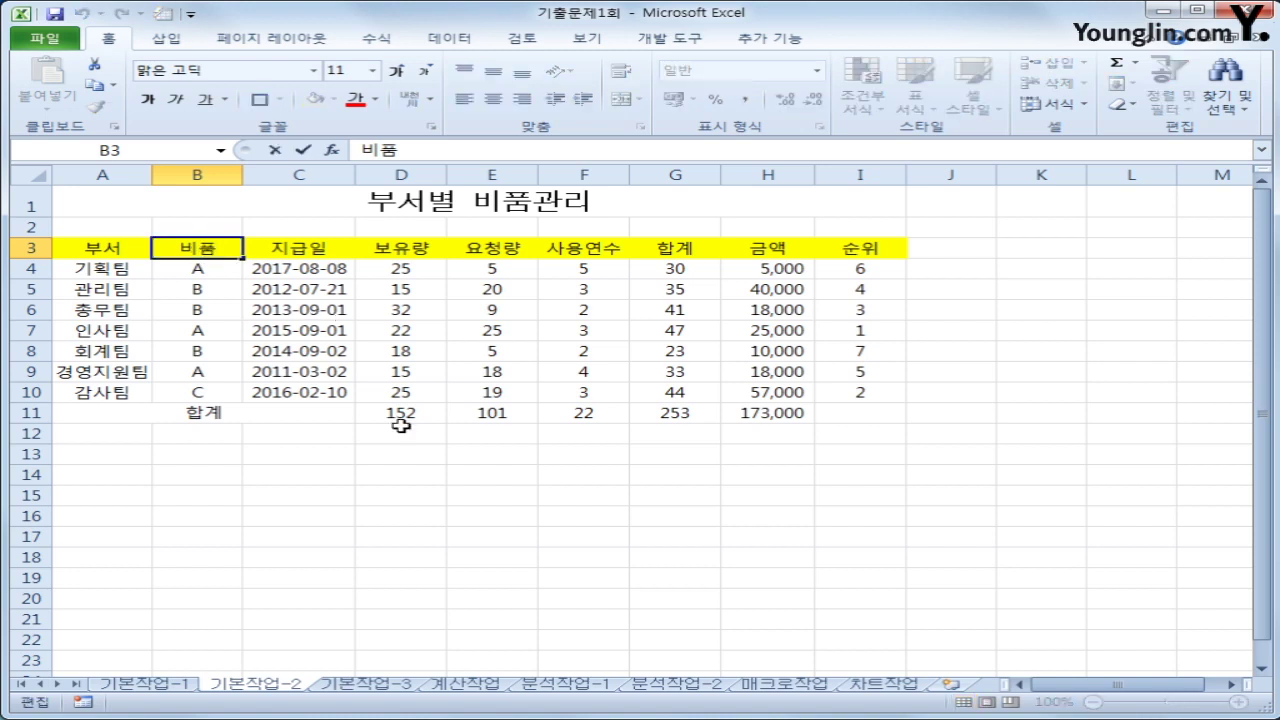
key(Hangul_Hanja)
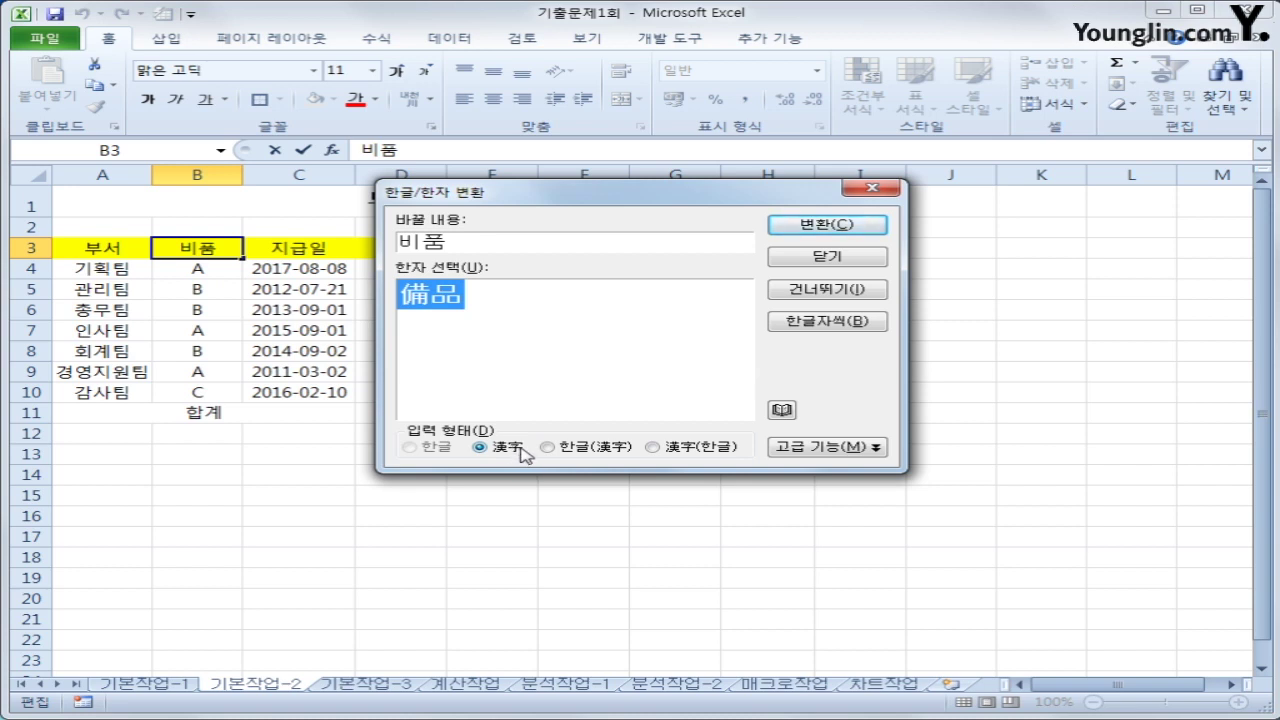
click(827, 224)
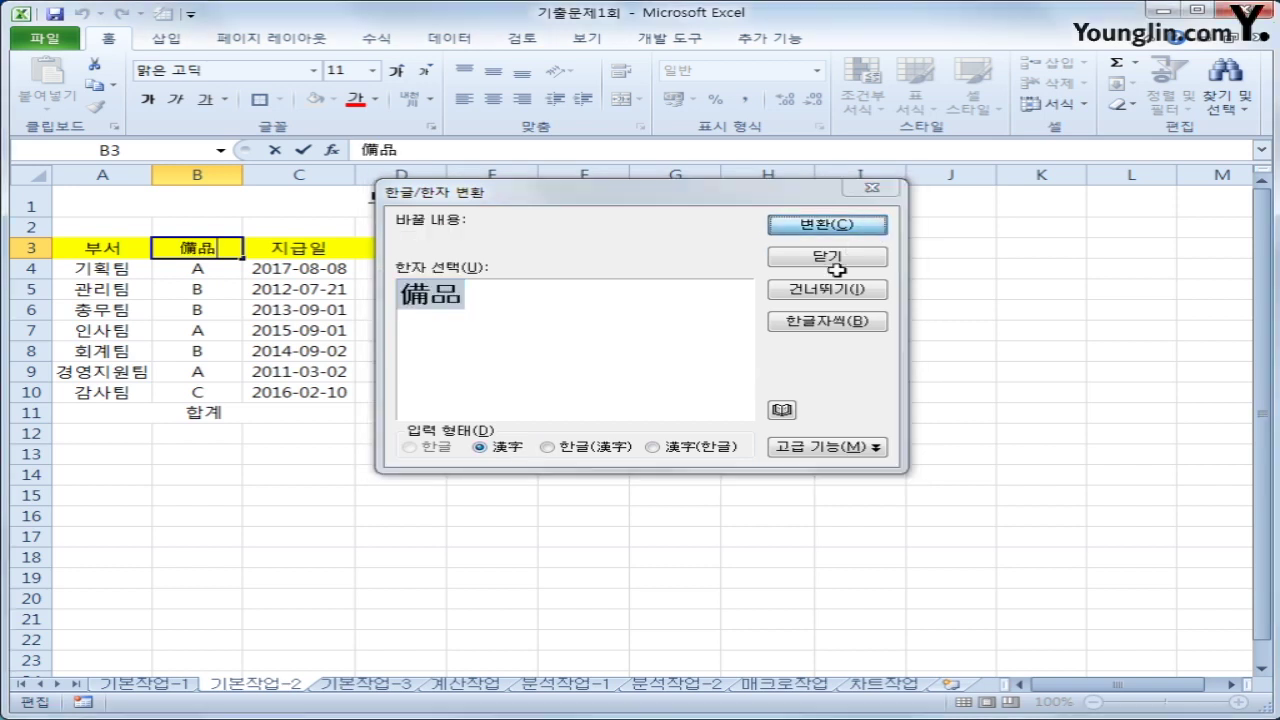
click(829, 258)
click(807, 481)
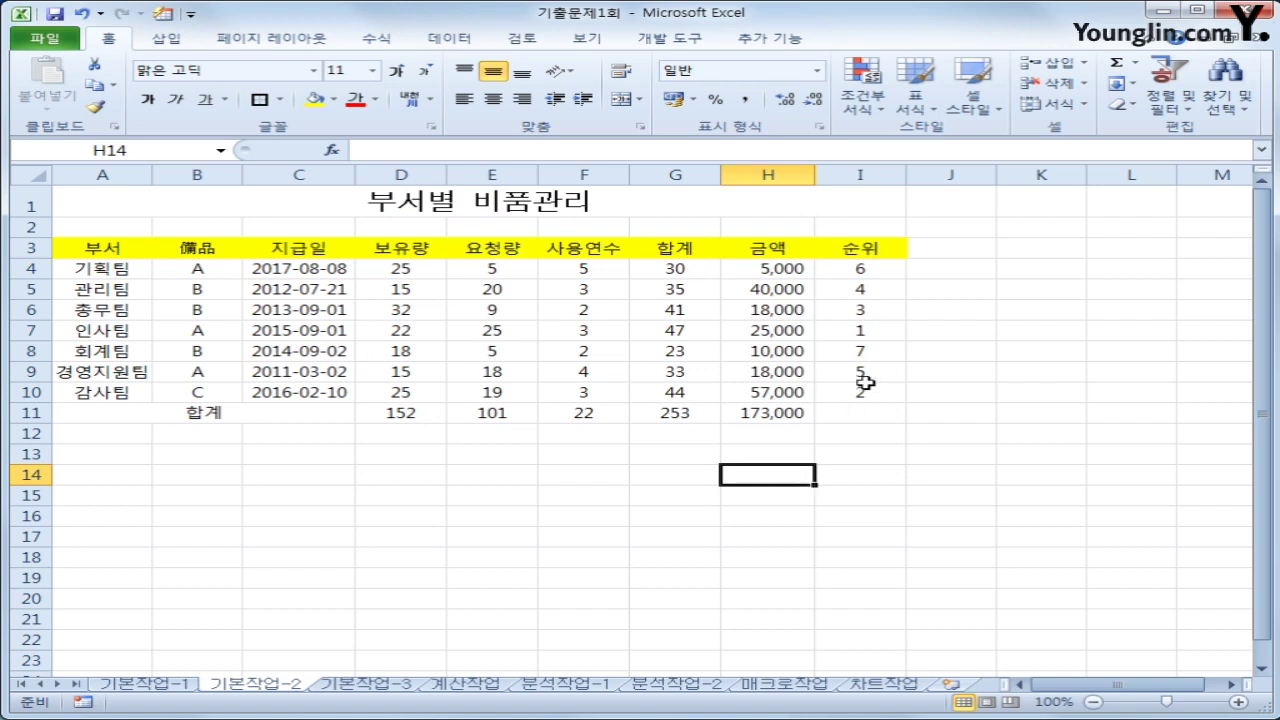
Insert a comment on cell I7 and replace its default text with "최대 비품 보유"
click(861, 332)
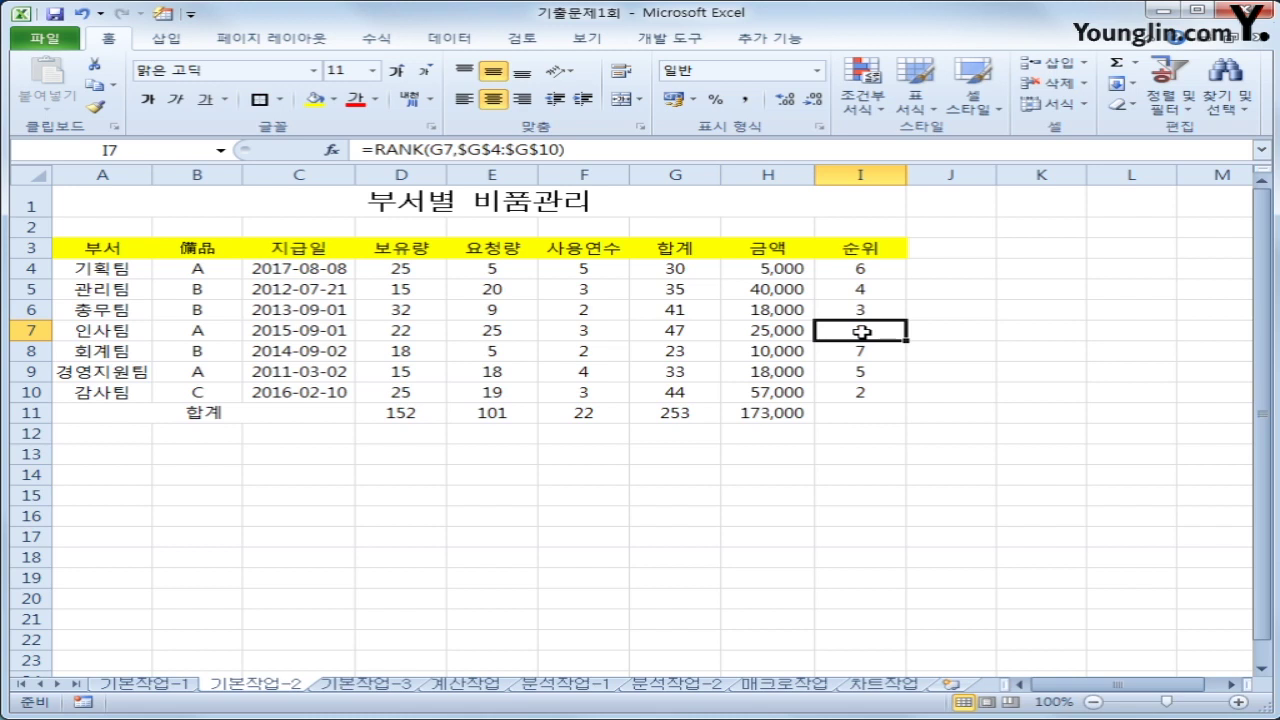
right_click(861, 332)
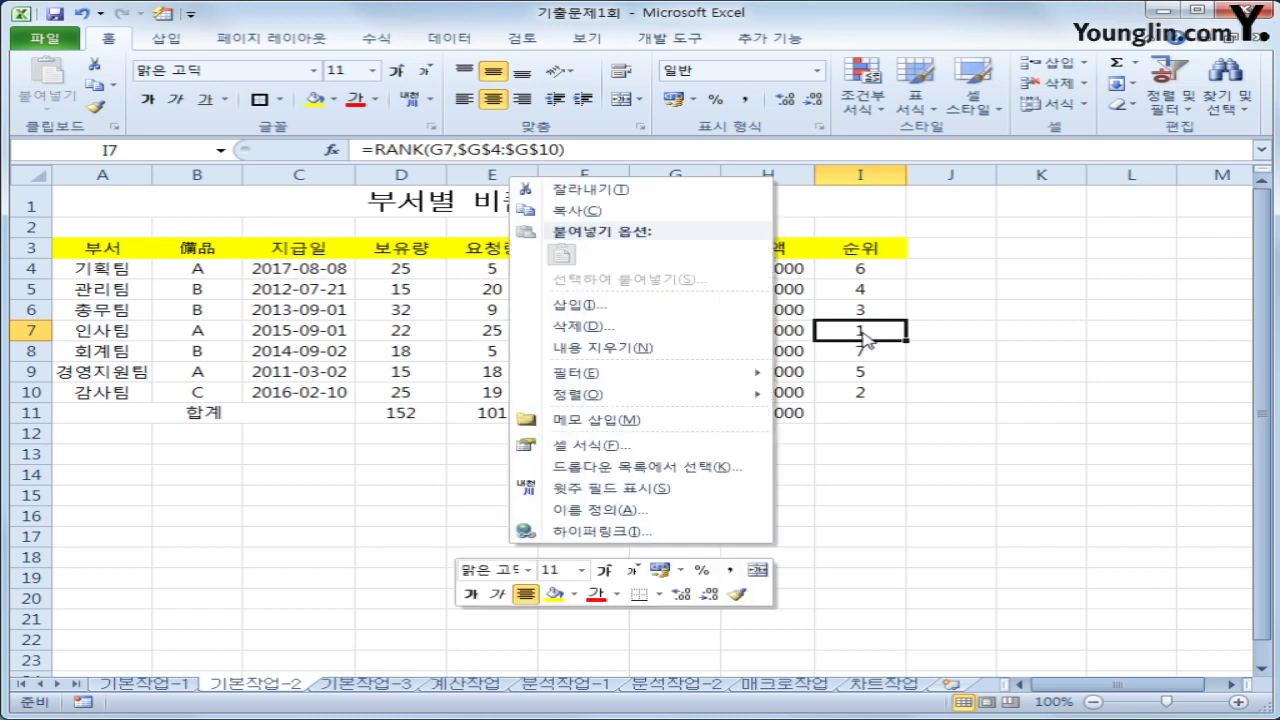
click(697, 424)
key(ctrl+a)
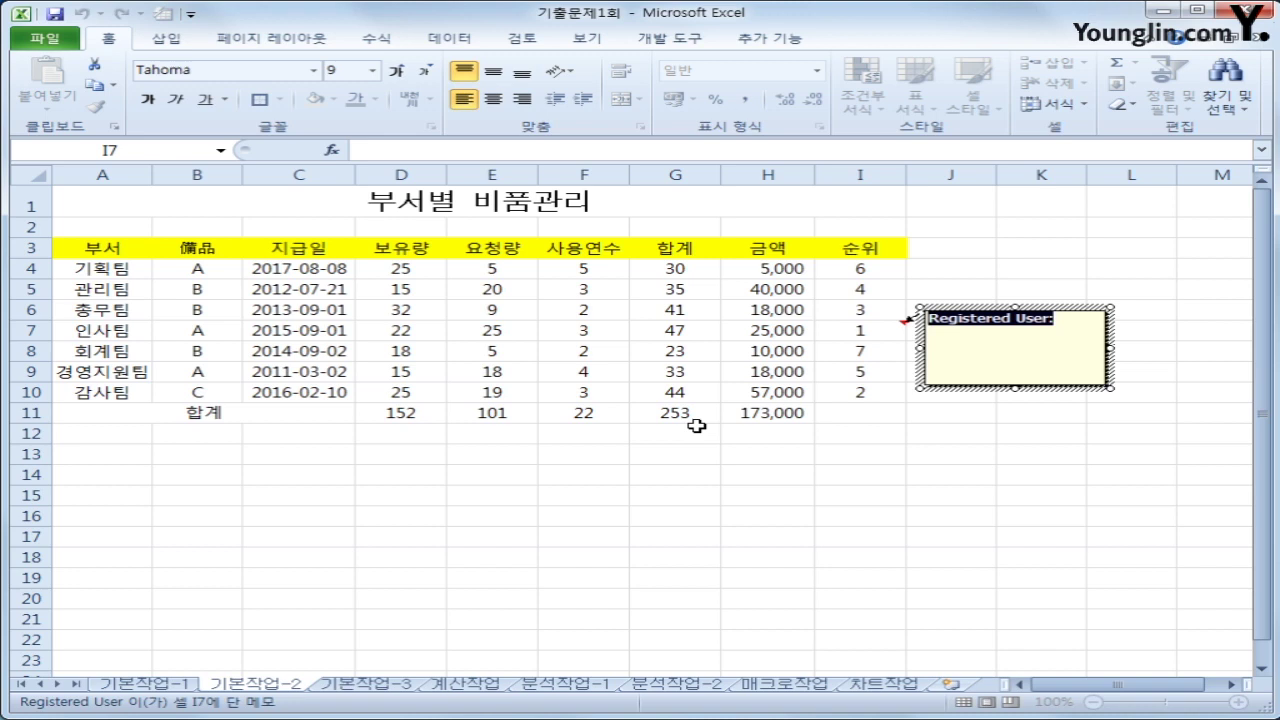
text(대)
key(BackSpace)
key(BackSpace)
key(BackSpace)
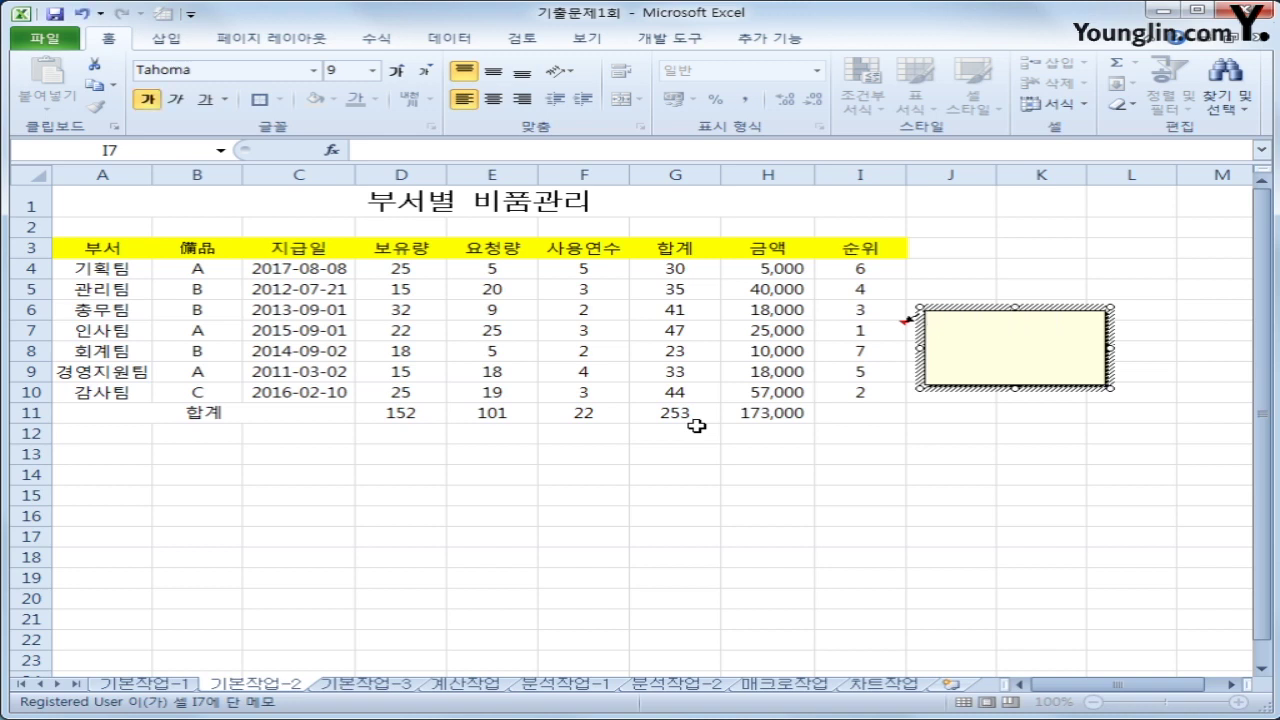
text(최대 비품)
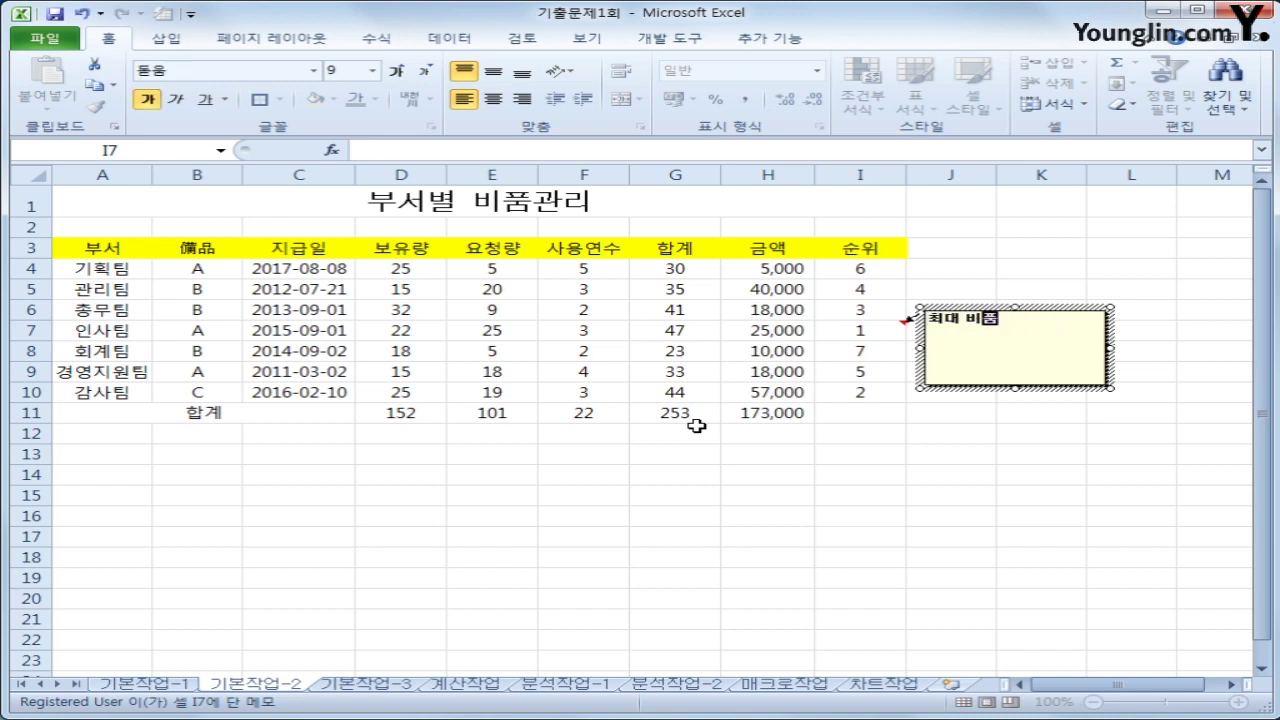
text( 보유)
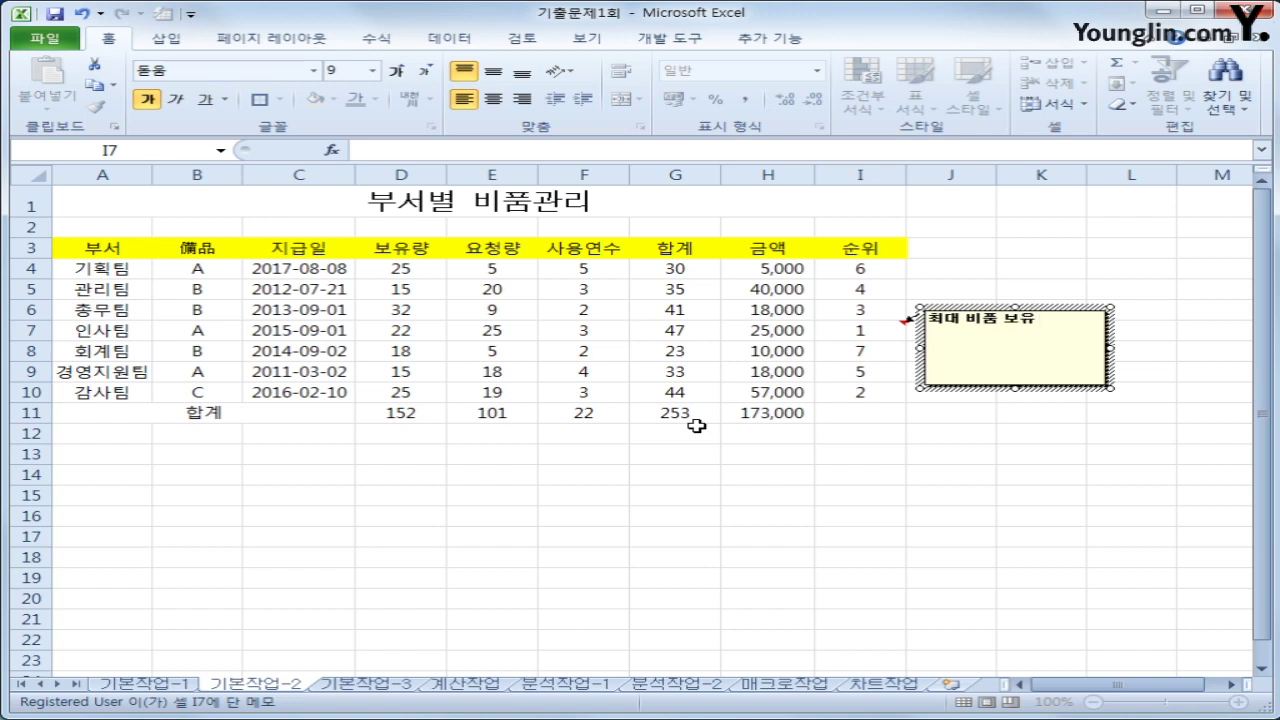
Turn on automatic size in the alignment format of the comment attached to cell I7
click(991, 305)
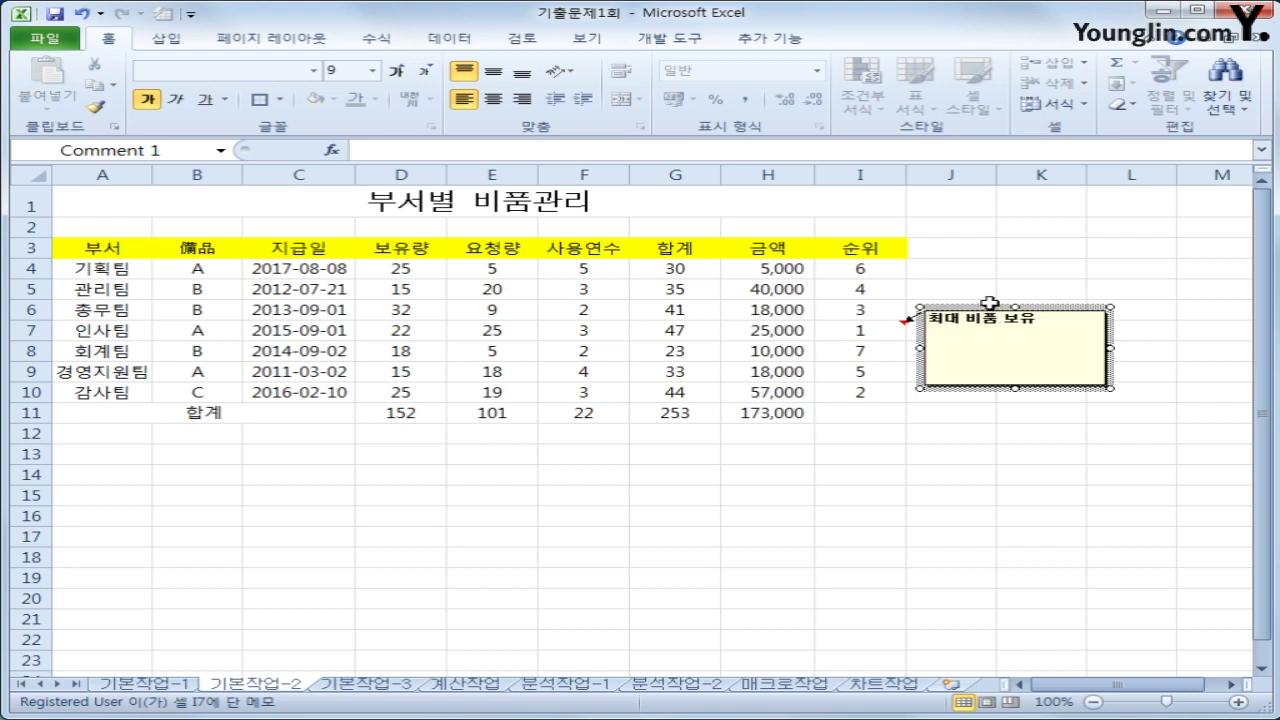
key(shift+F10)
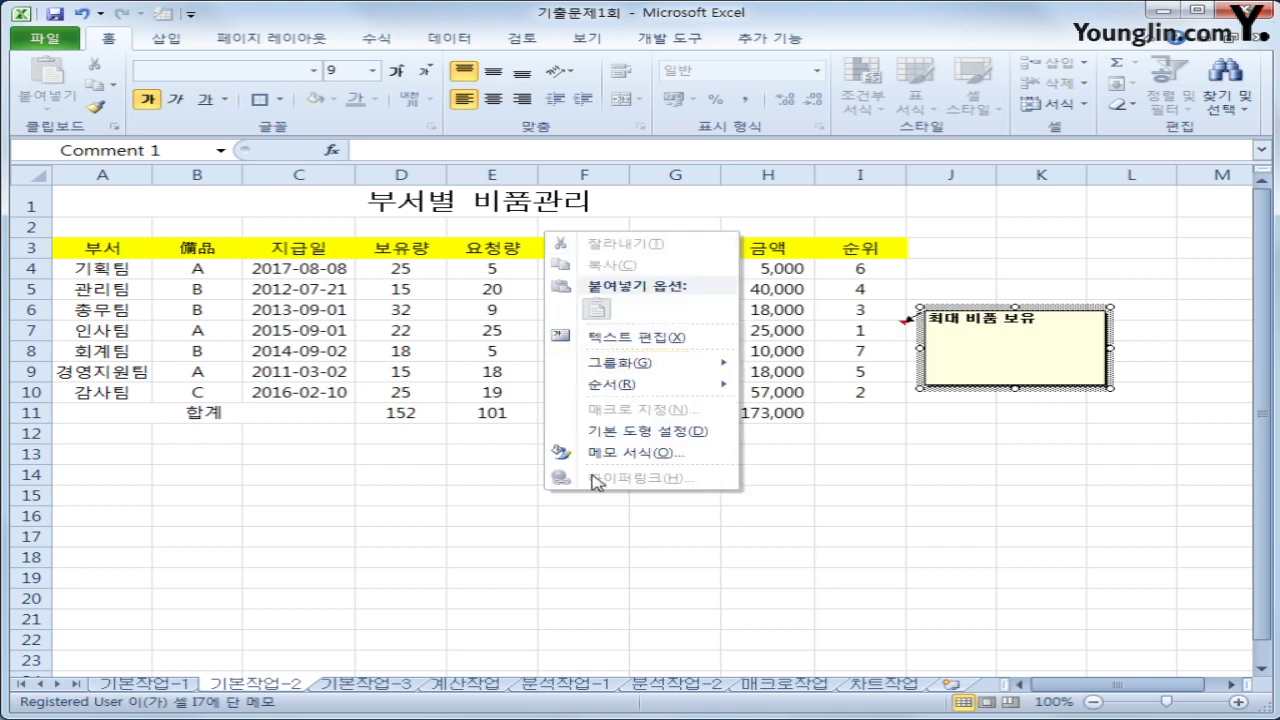
click(614, 452)
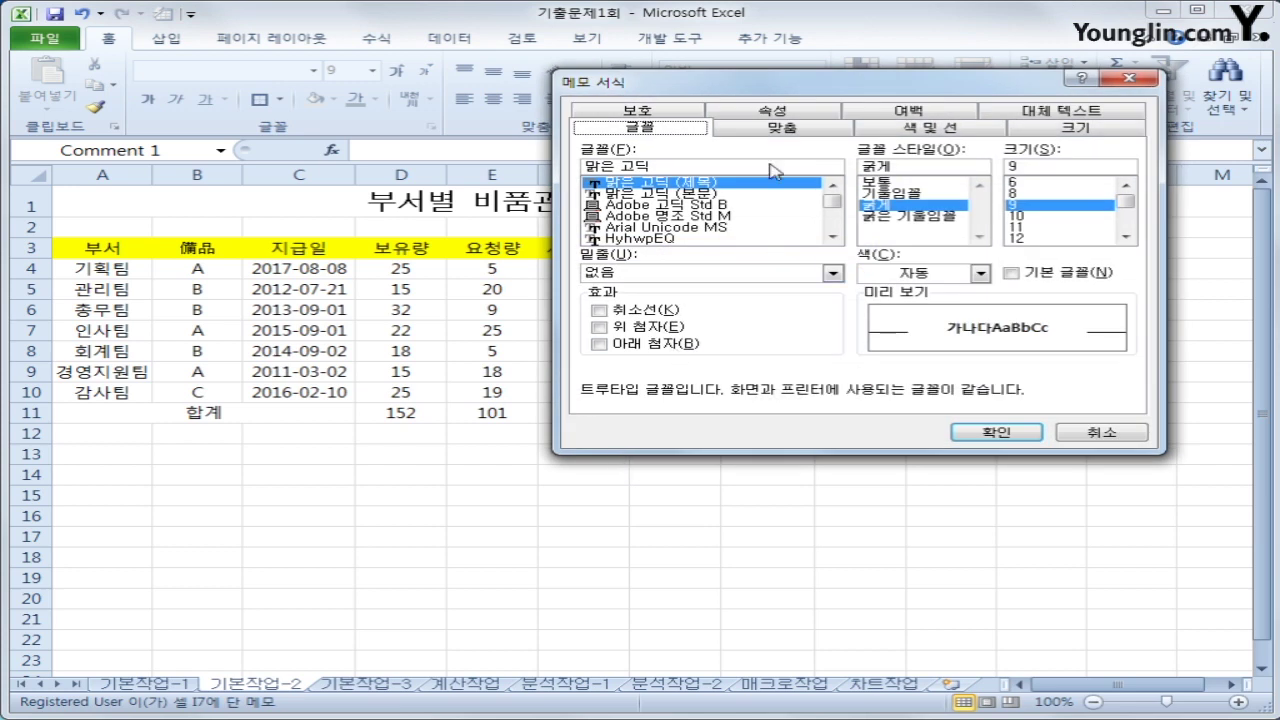
click(782, 130)
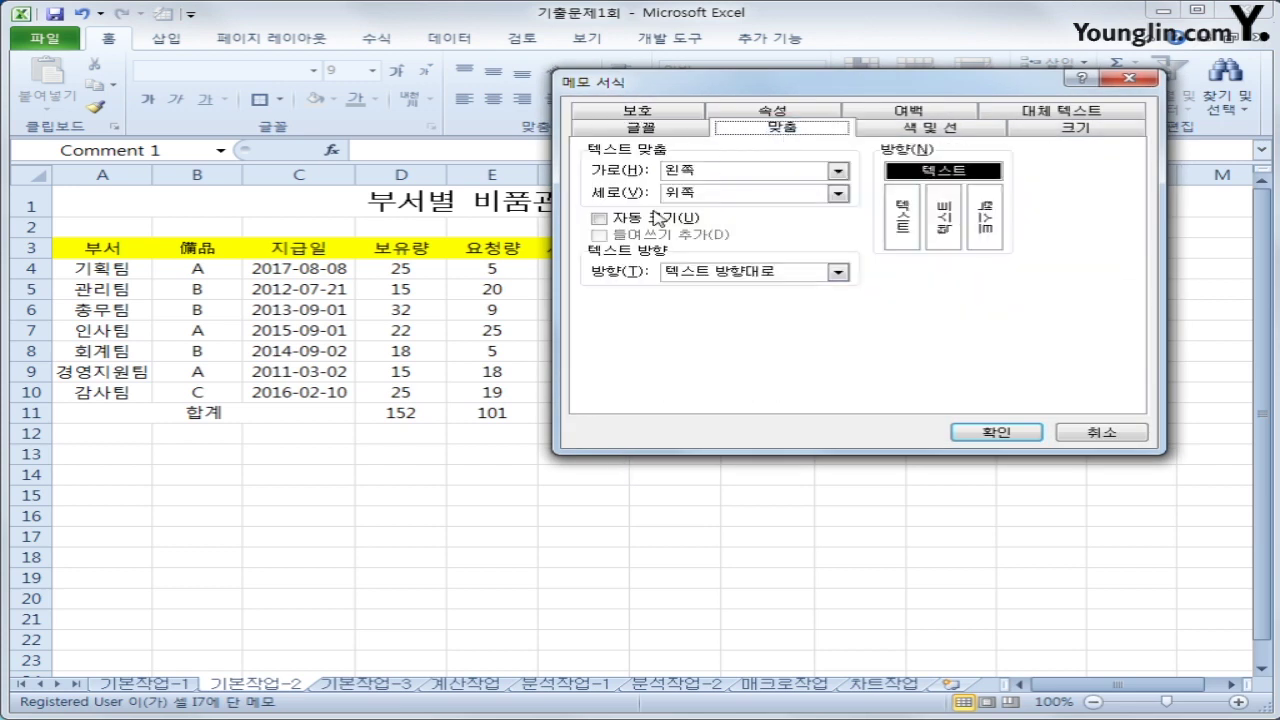
click(646, 222)
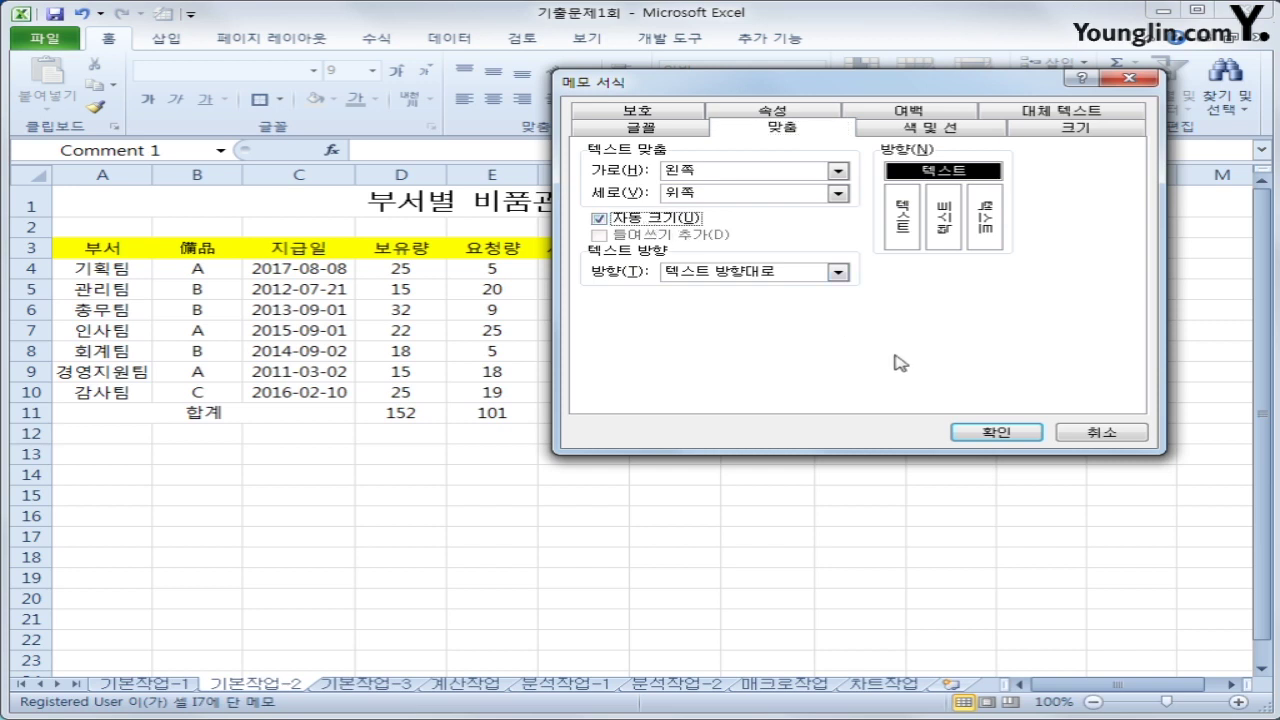
click(984, 432)
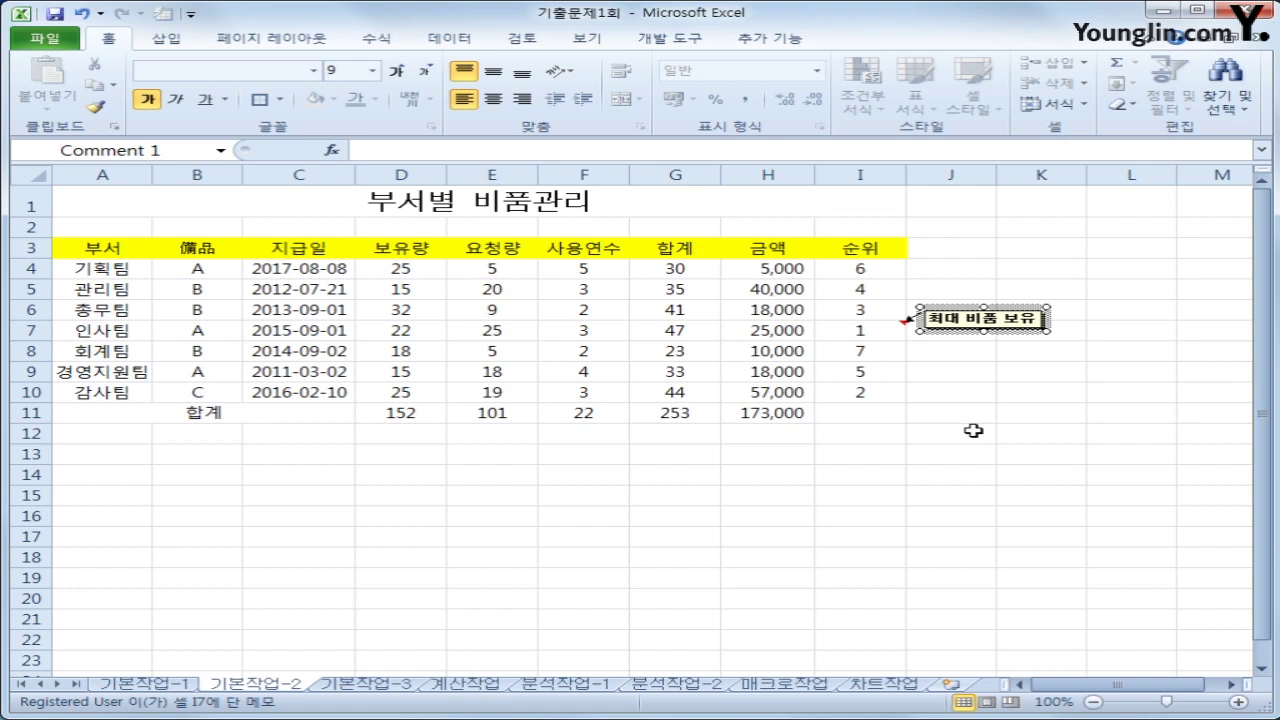
click(973, 430)
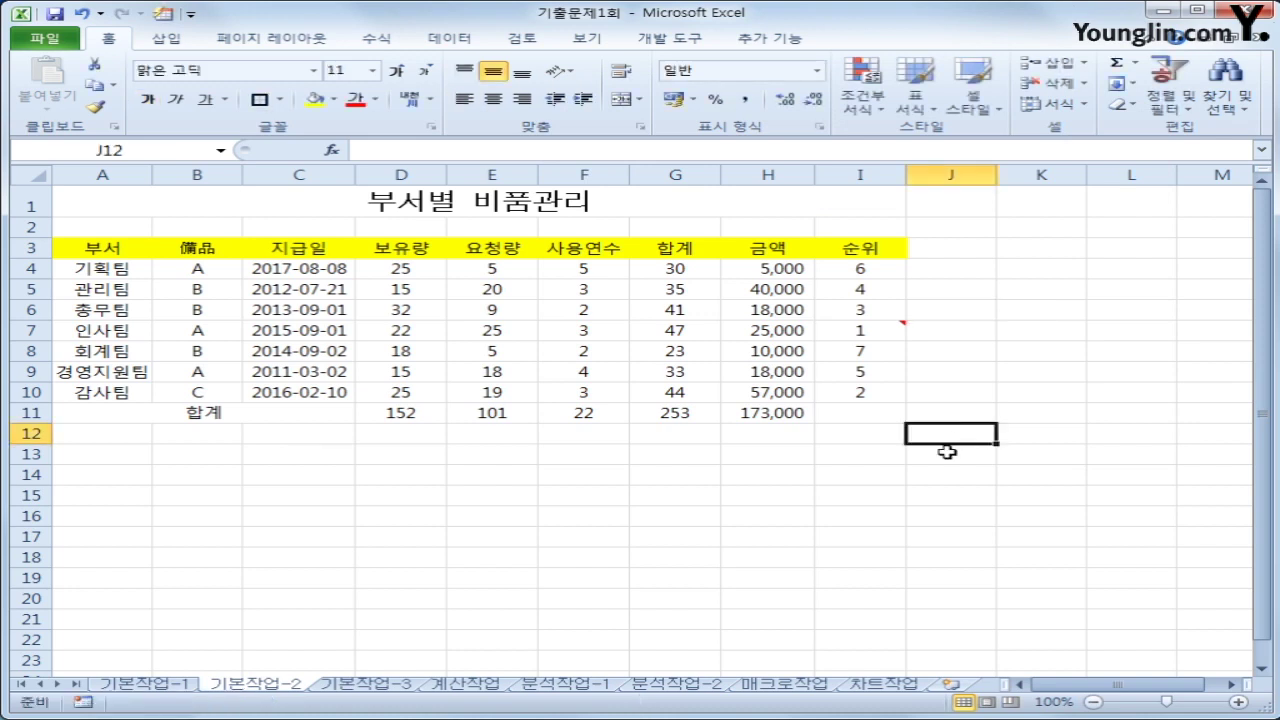
Try to toggle the show/hide display of the comment on cell I7
click(860, 331)
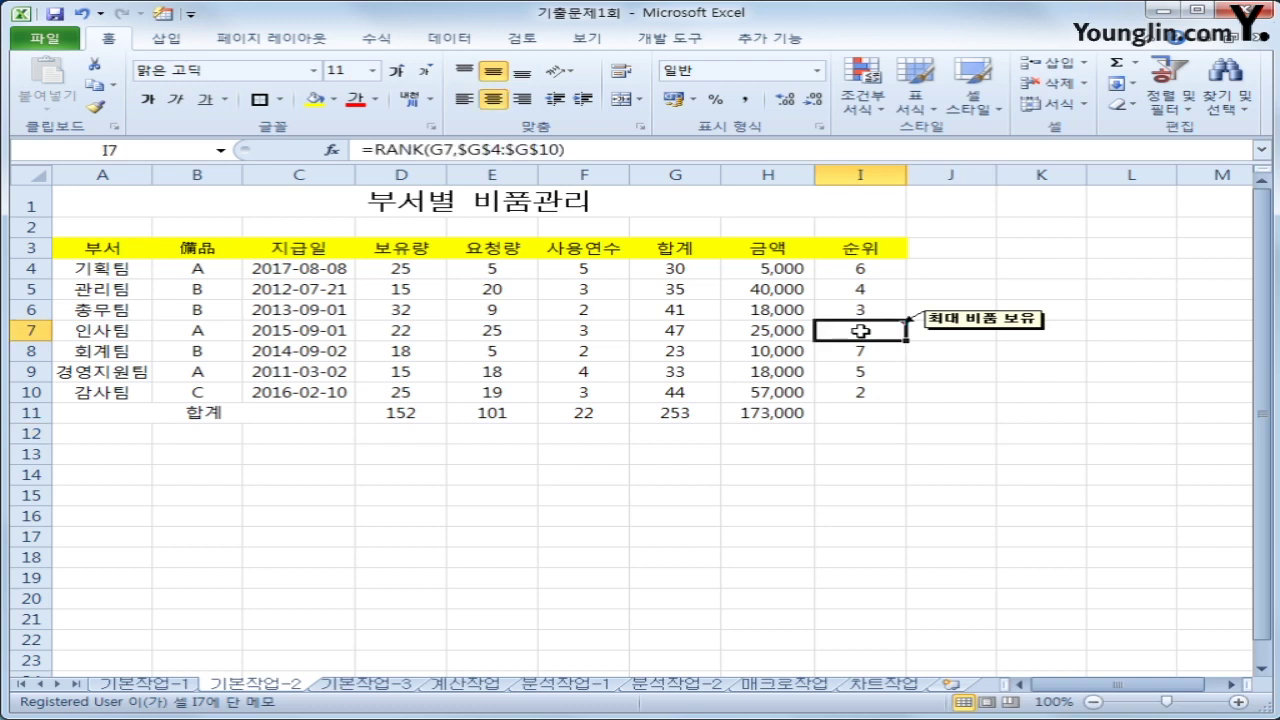
right_click(860, 331)
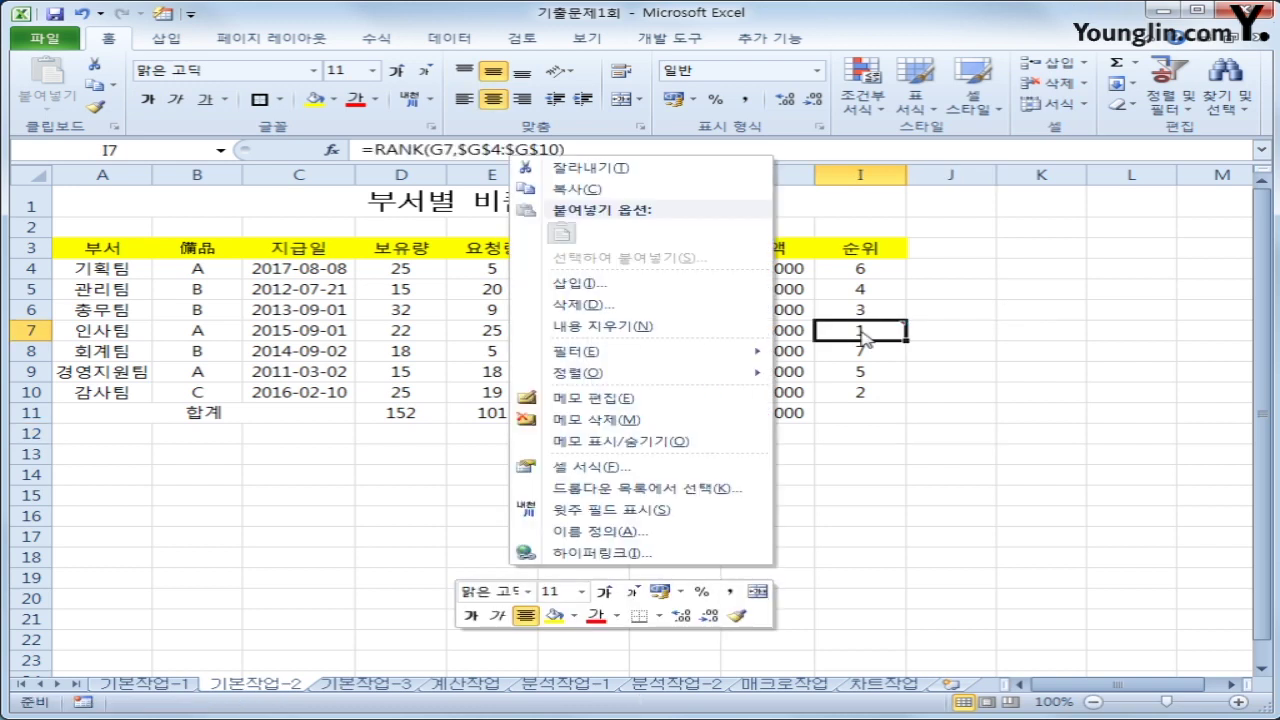
click(736, 446)
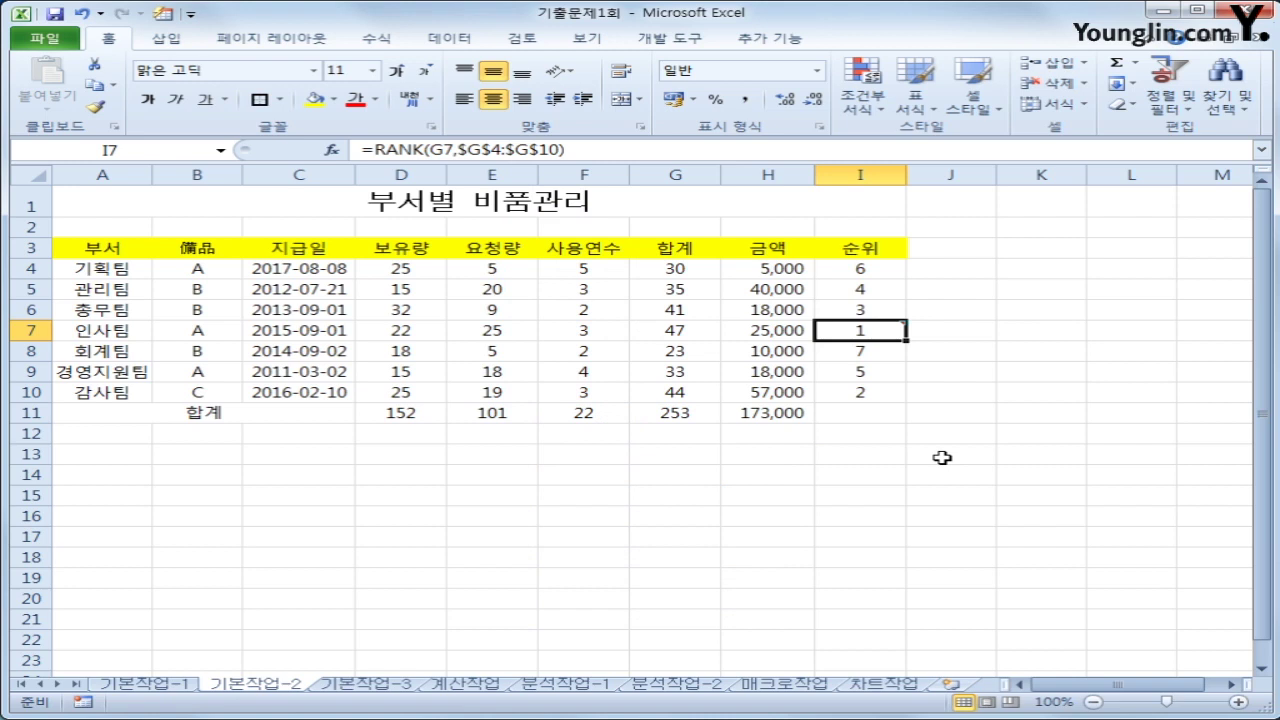
Apply all borders plus a thick outer box border to the table range A3:I11
drag(112, 249, 845, 409)
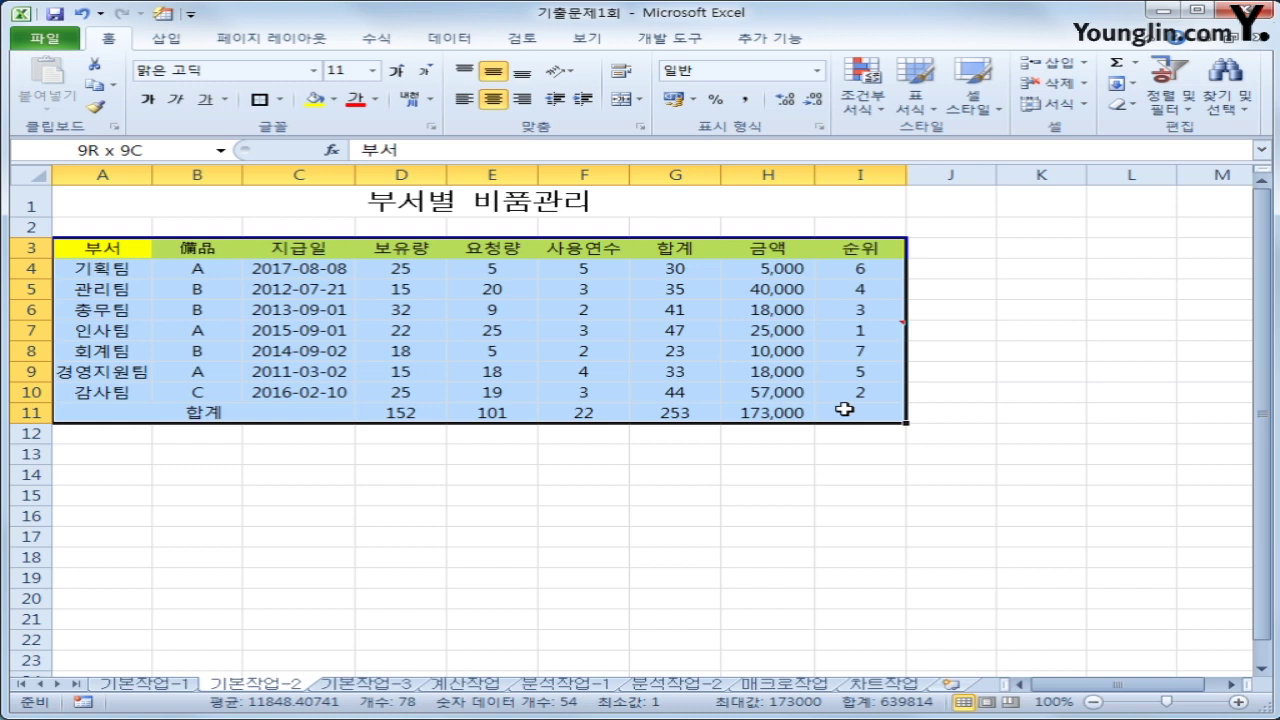
drag(845, 409, 845, 409)
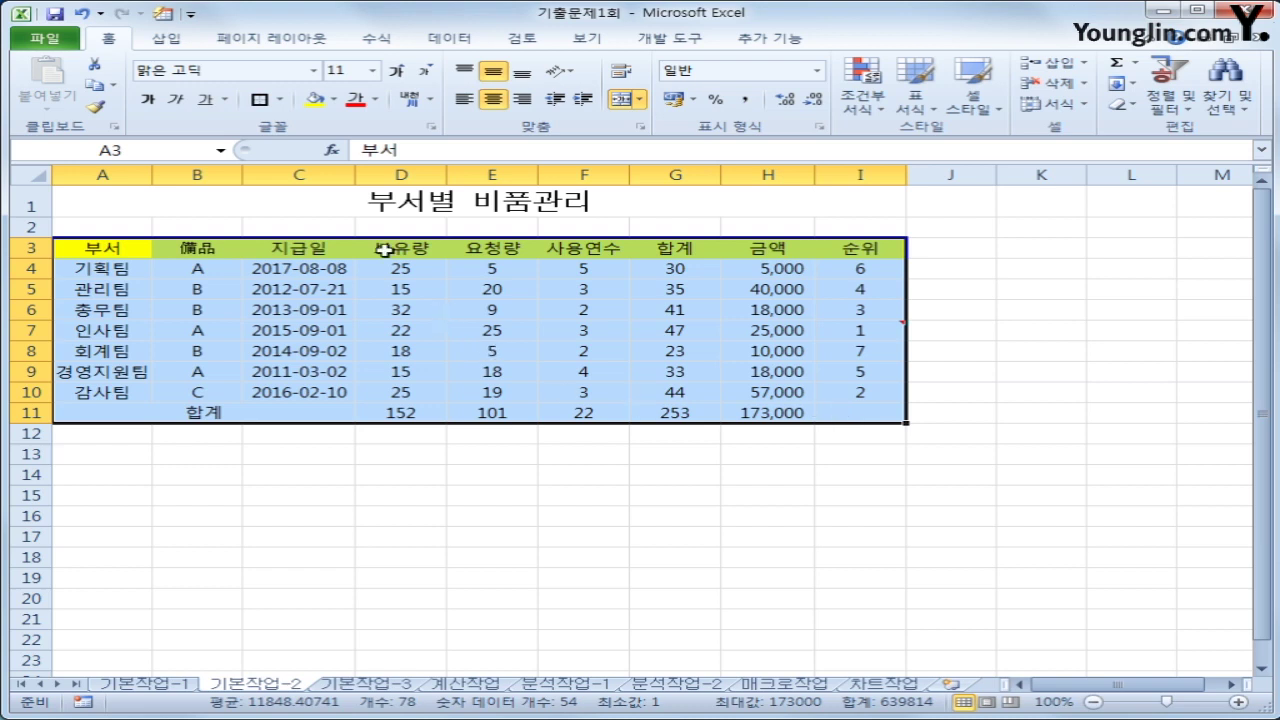
click(282, 100)
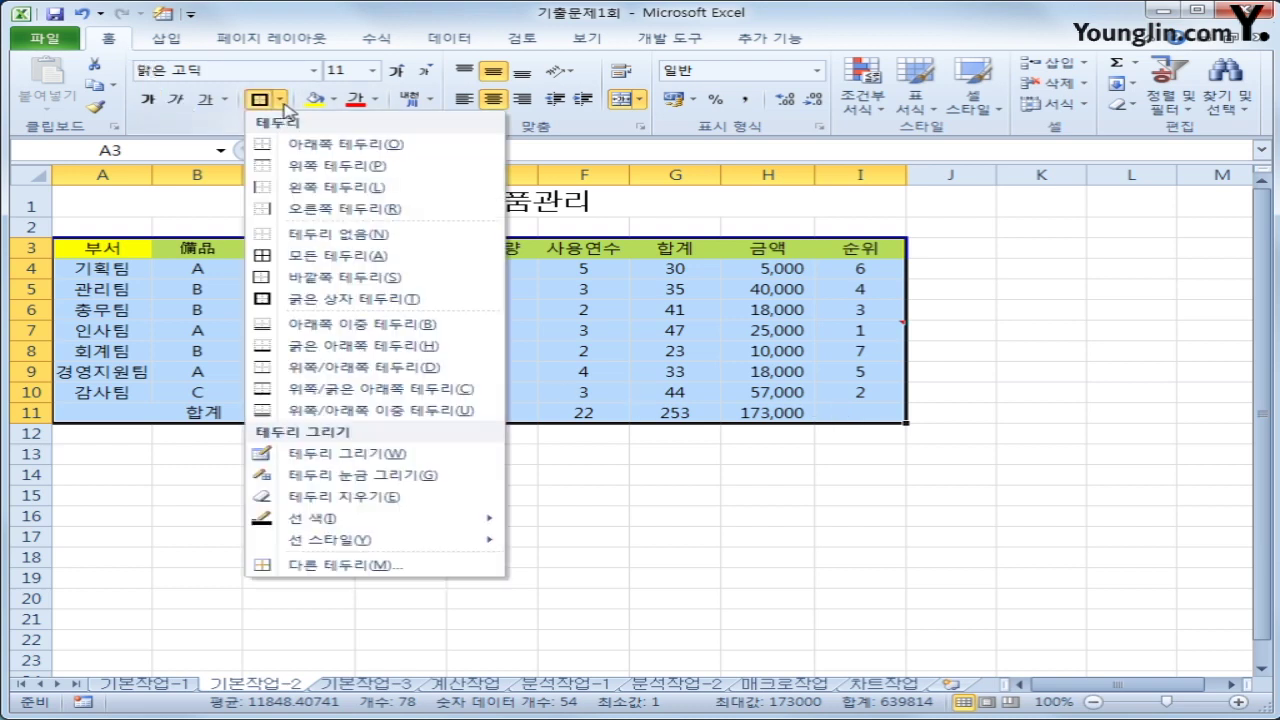
click(318, 256)
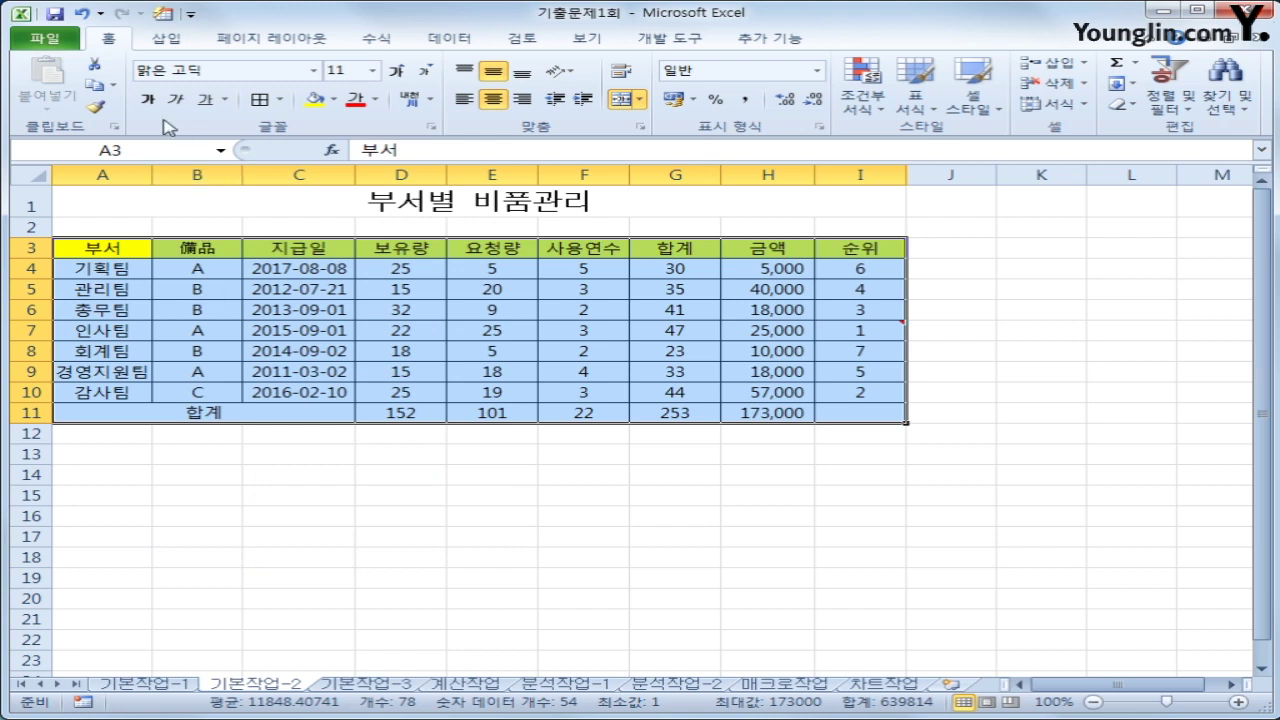
click(282, 100)
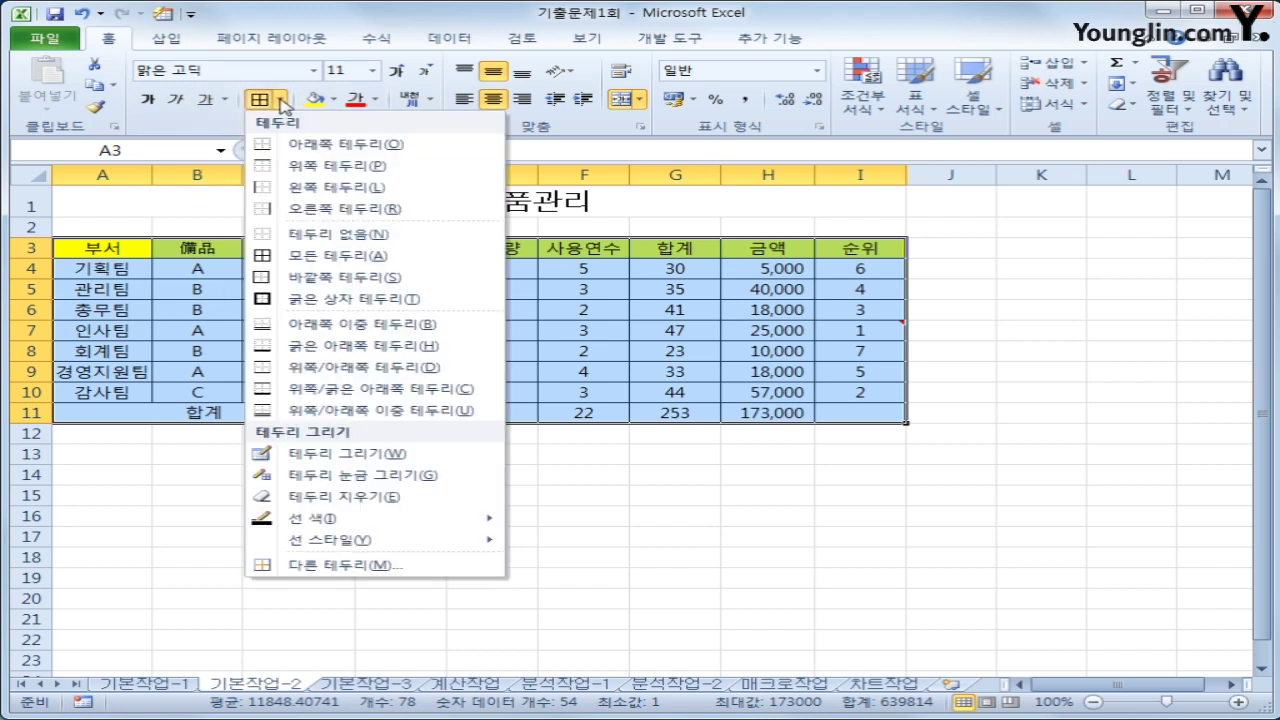
click(352, 306)
click(1063, 512)
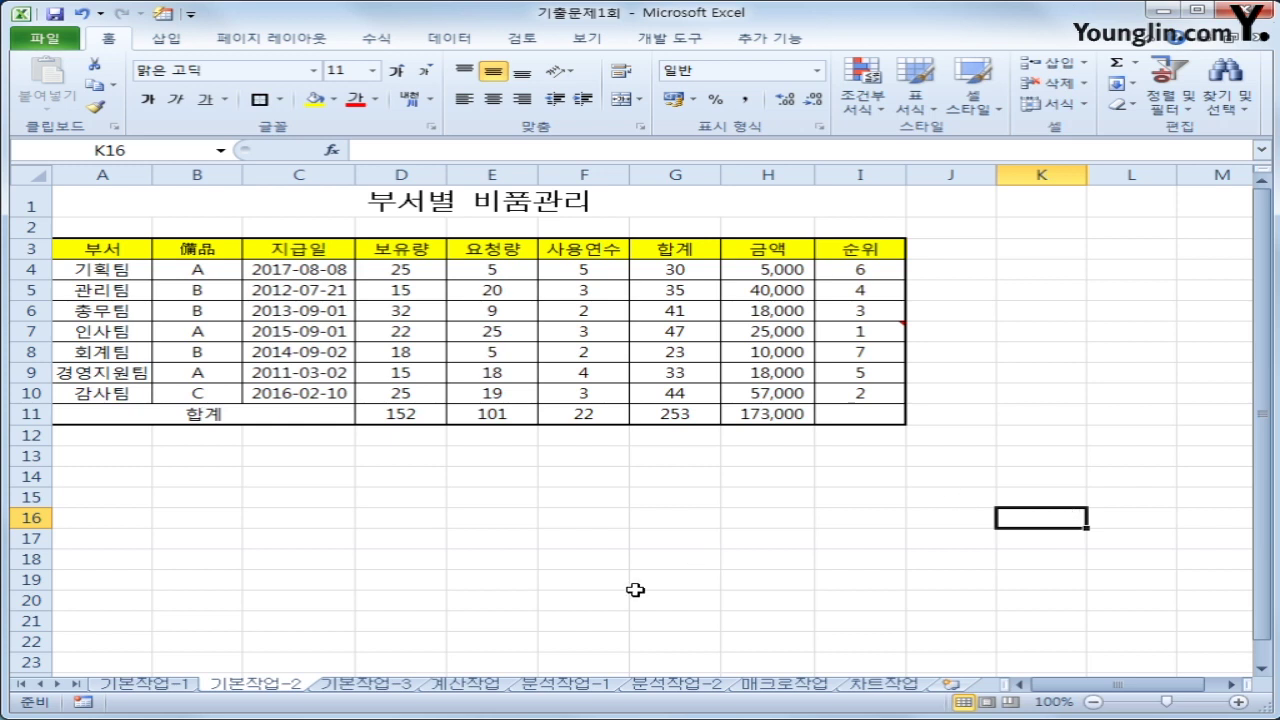
On the 기본작업-3 sheet, highlight 총점 values in F4:F16 greater than 240 with yellow fill and dark yellow text using conditional formatting
click(360, 687)
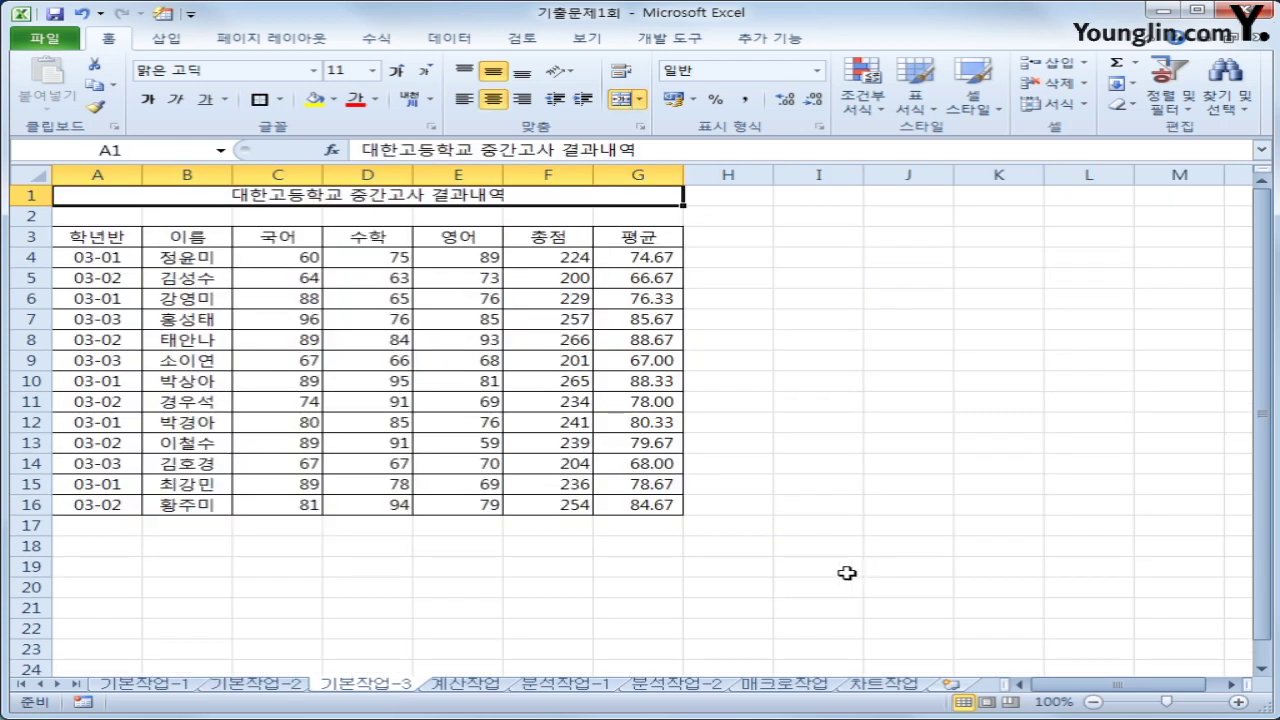
drag(560, 258, 515, 500)
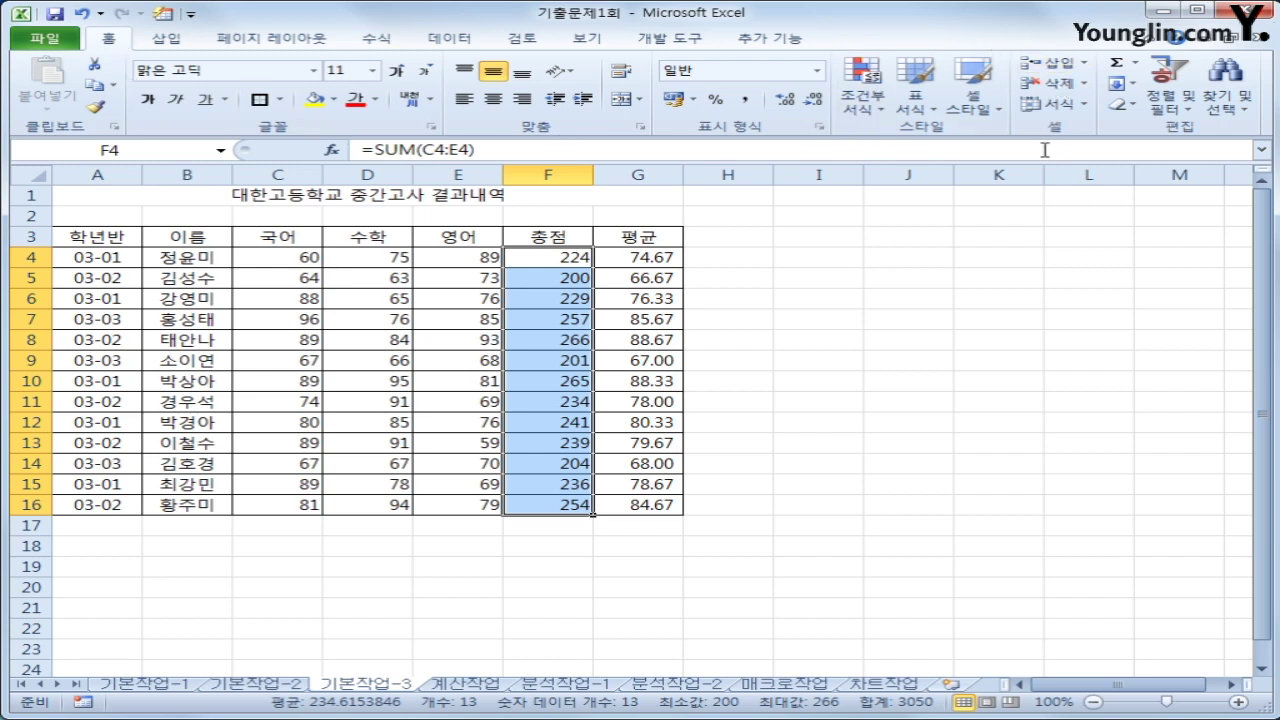
click(875, 112)
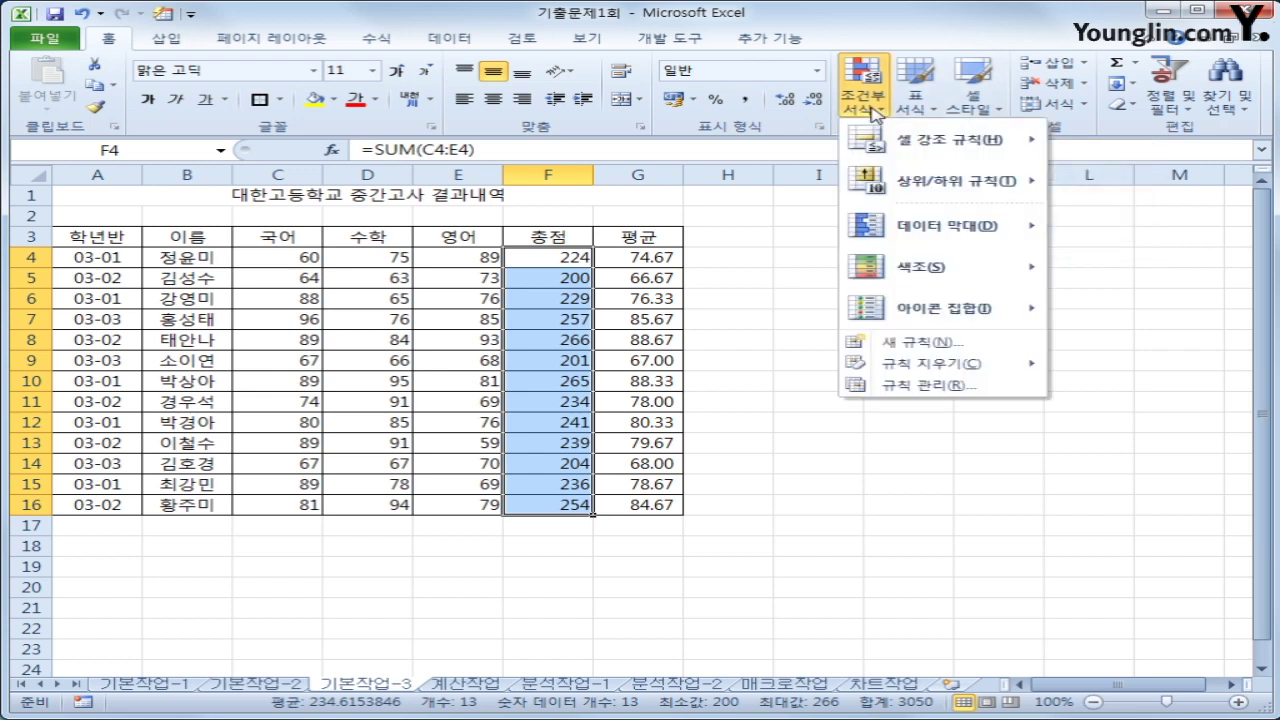
mouse_move(875, 150)
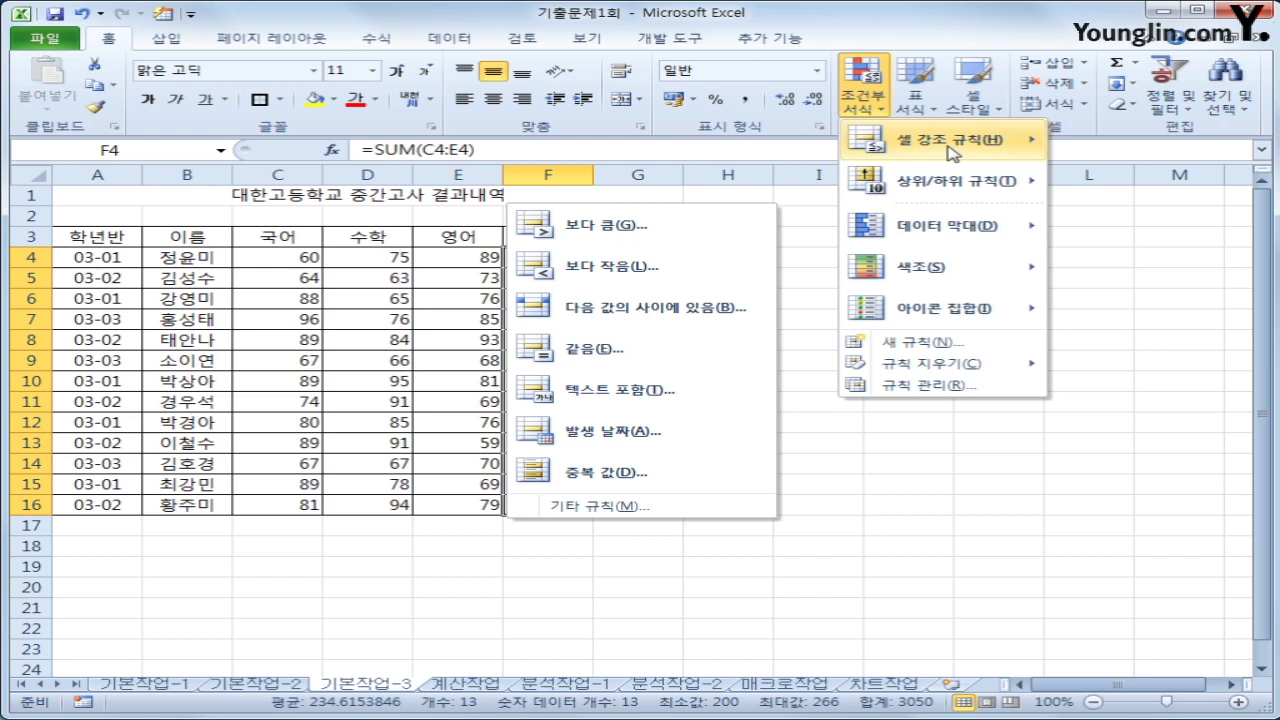
click(713, 231)
text(240)
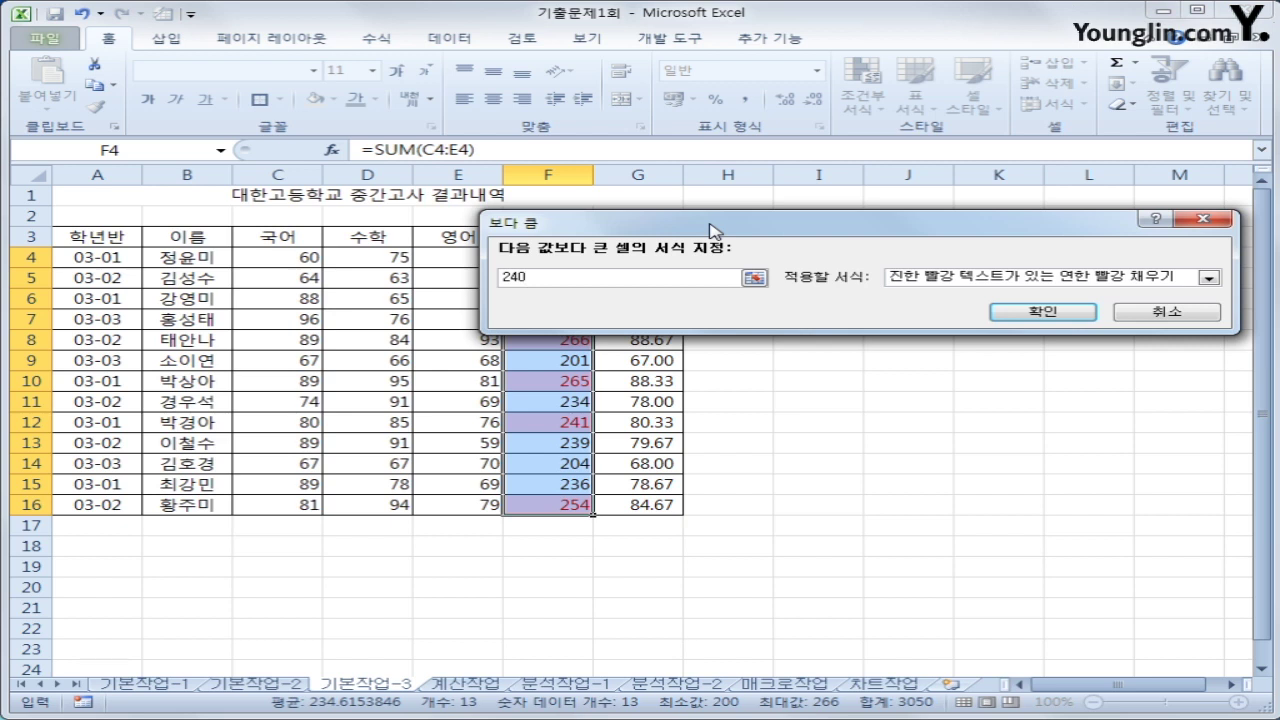
click(1028, 285)
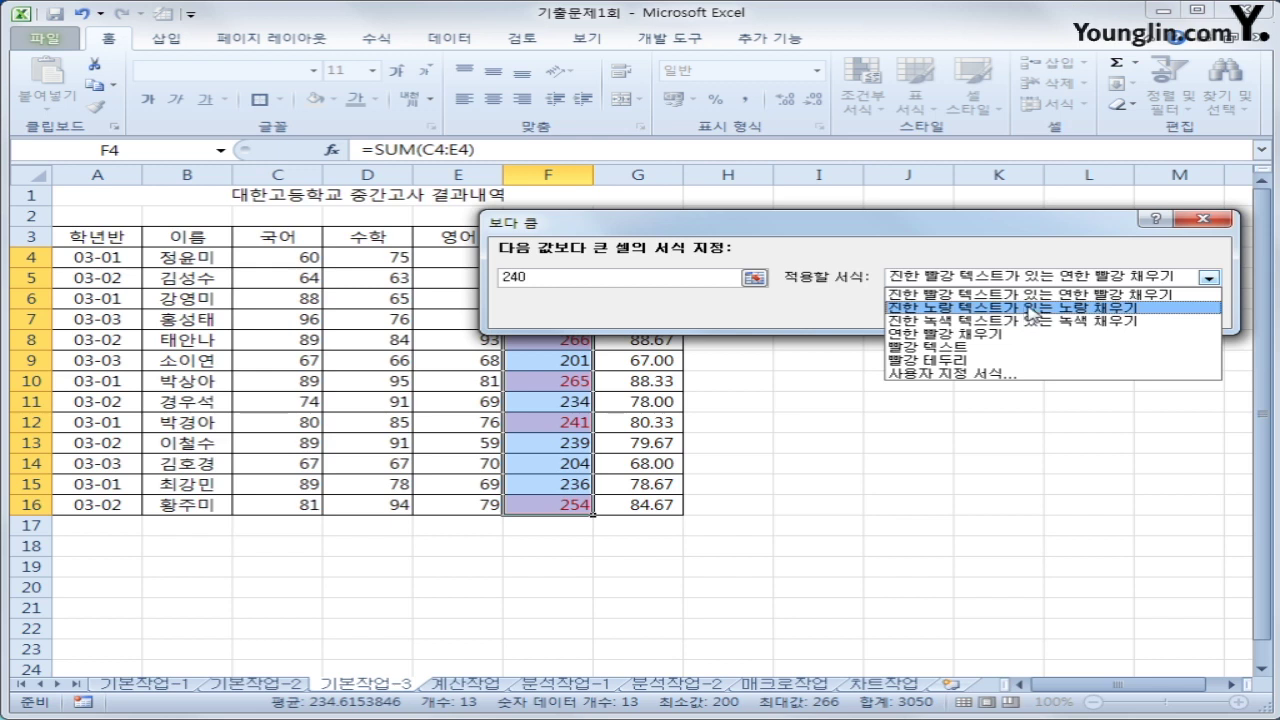
click(1030, 308)
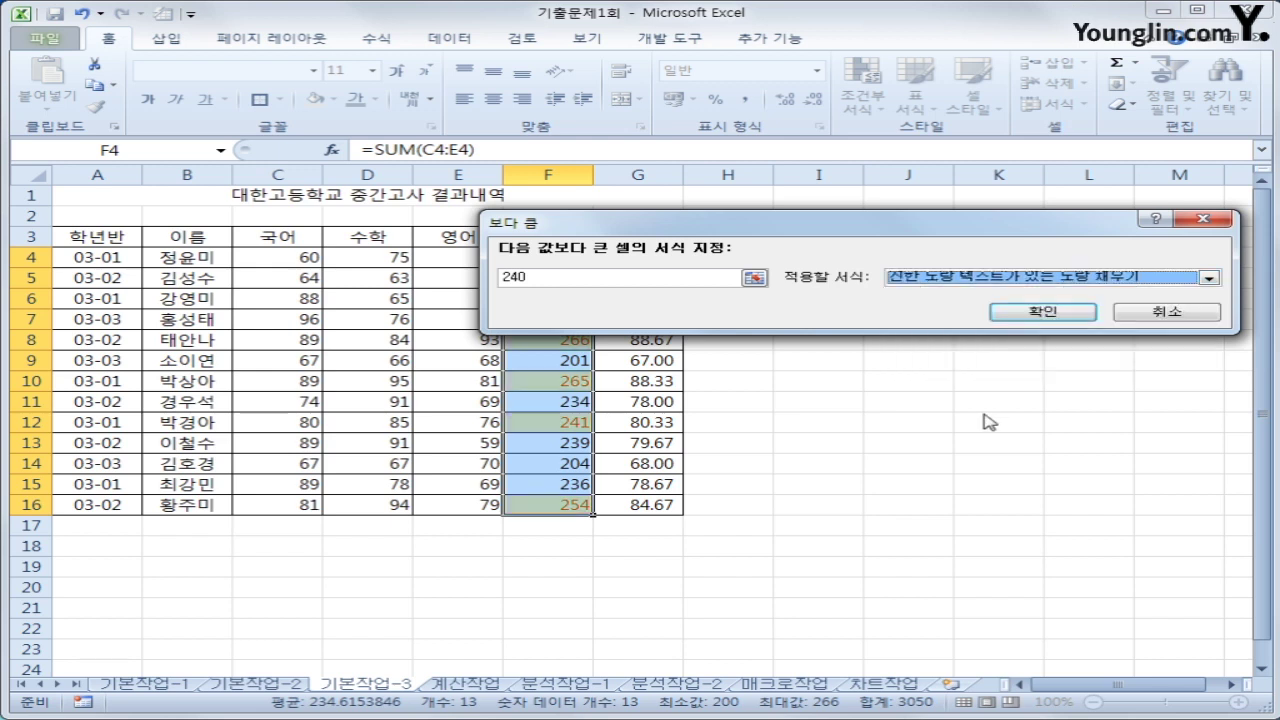
click(1033, 313)
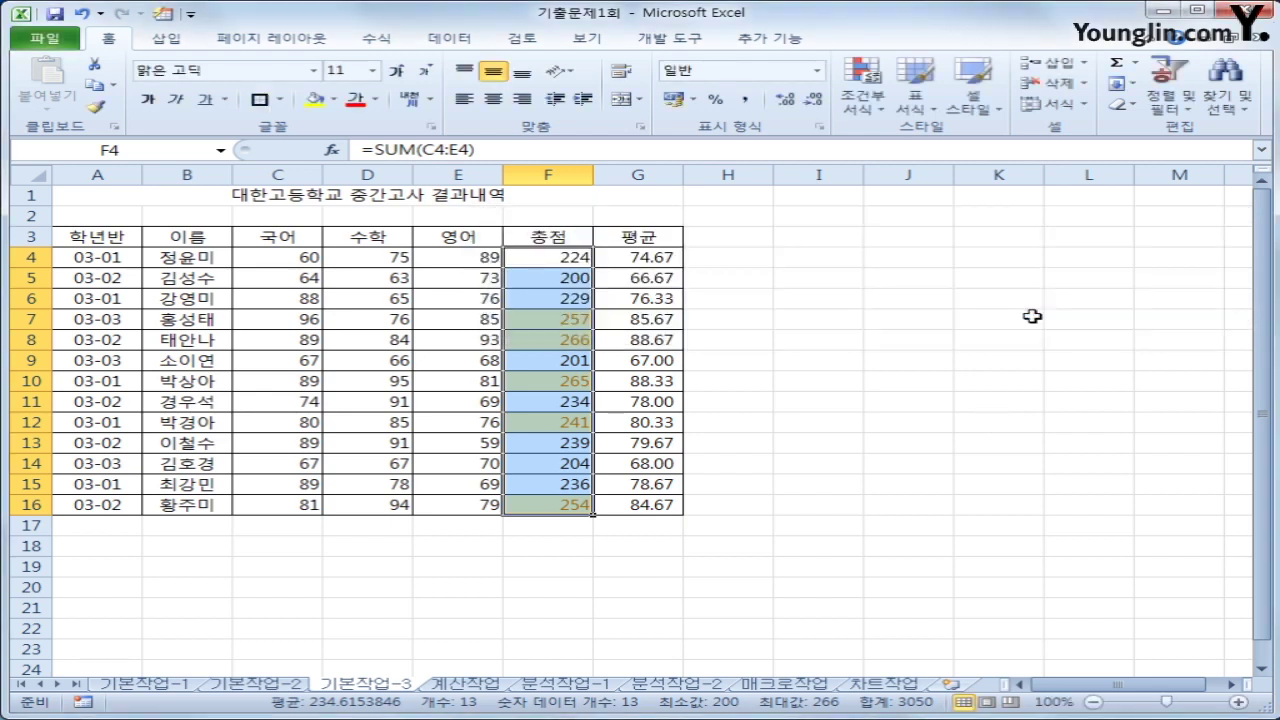
click(840, 378)
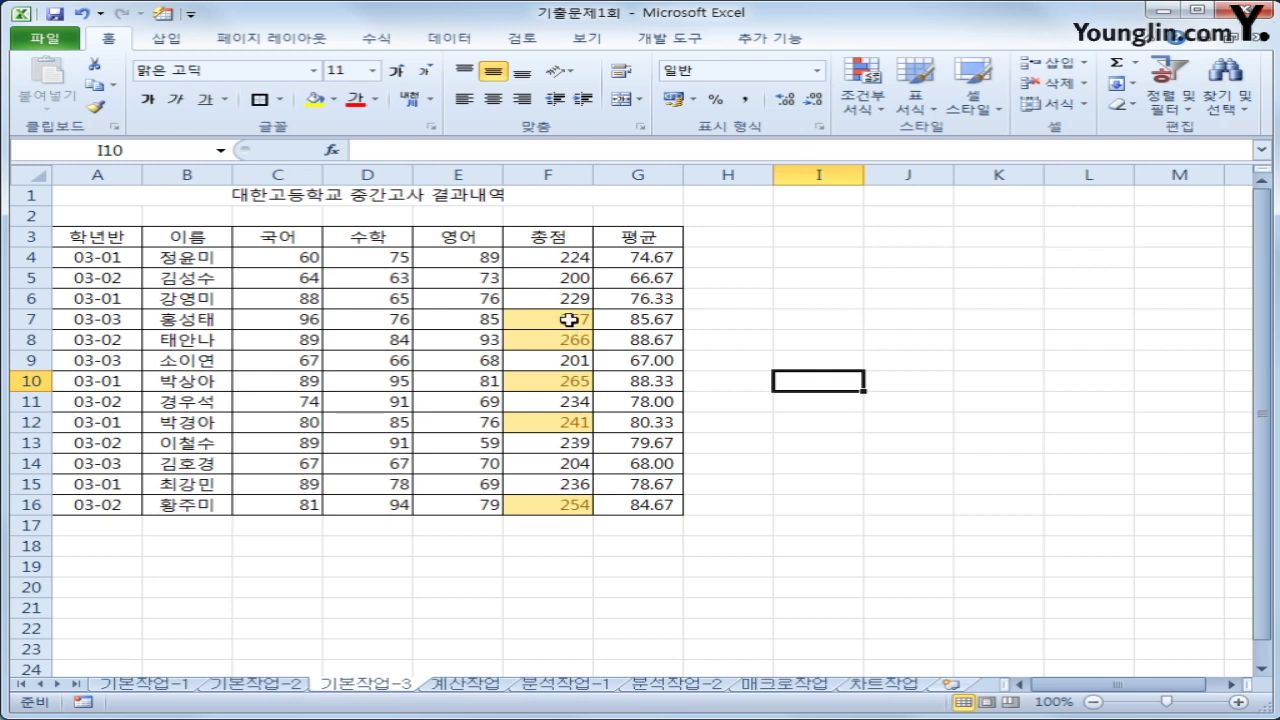
click(569, 320)
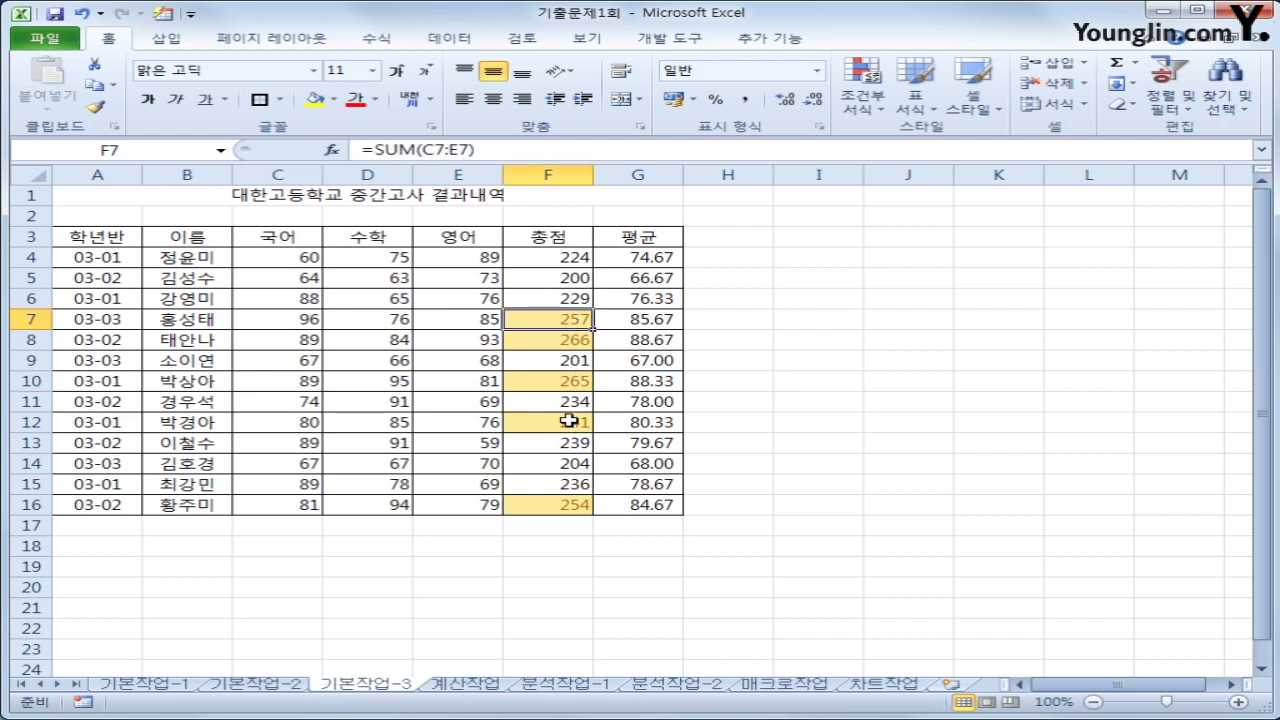
click(568, 421)
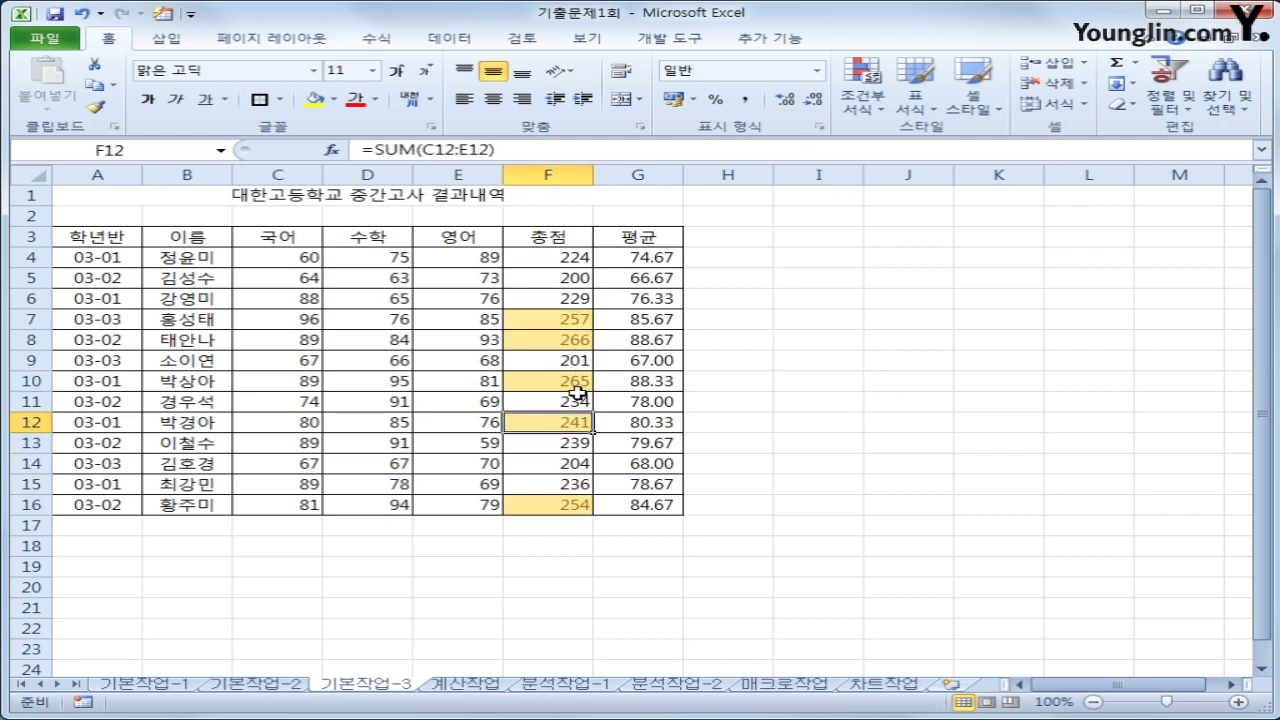
click(578, 385)
click(565, 506)
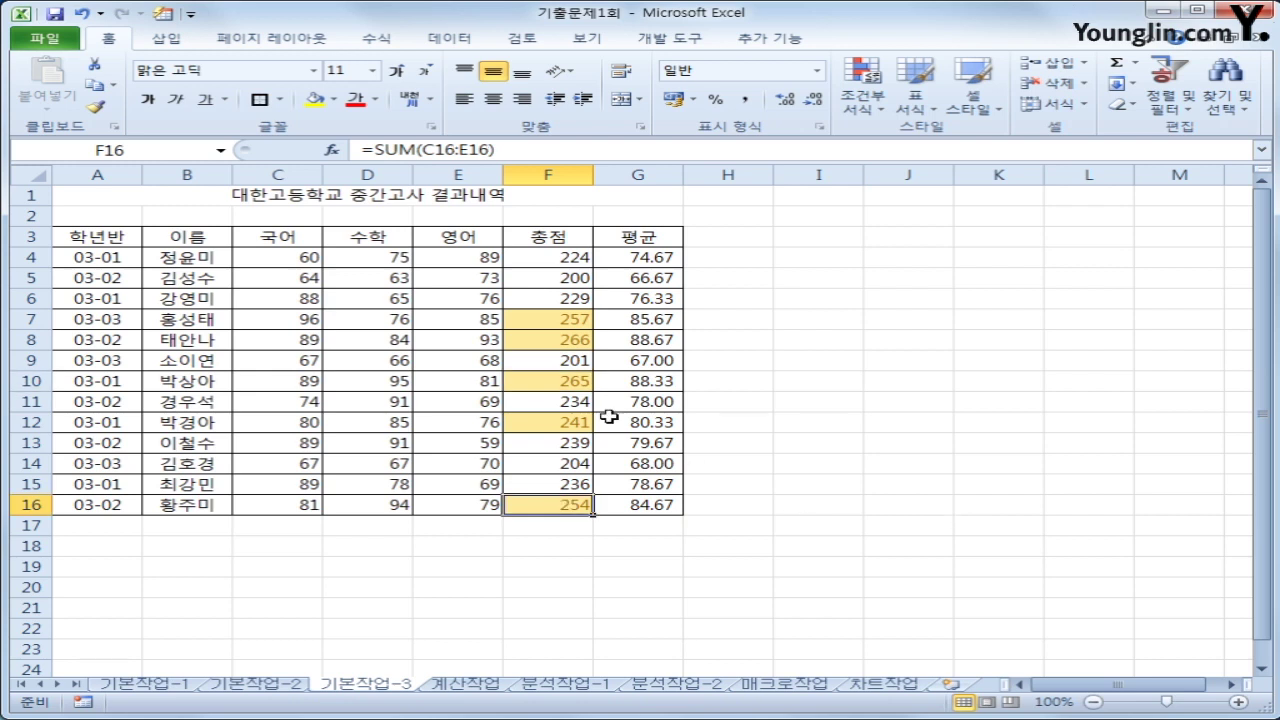
Start a below-average conditional formatting rule for the subject scores in C4:E16 and choose a custom format for it
click(276, 258)
drag(276, 258, 458, 505)
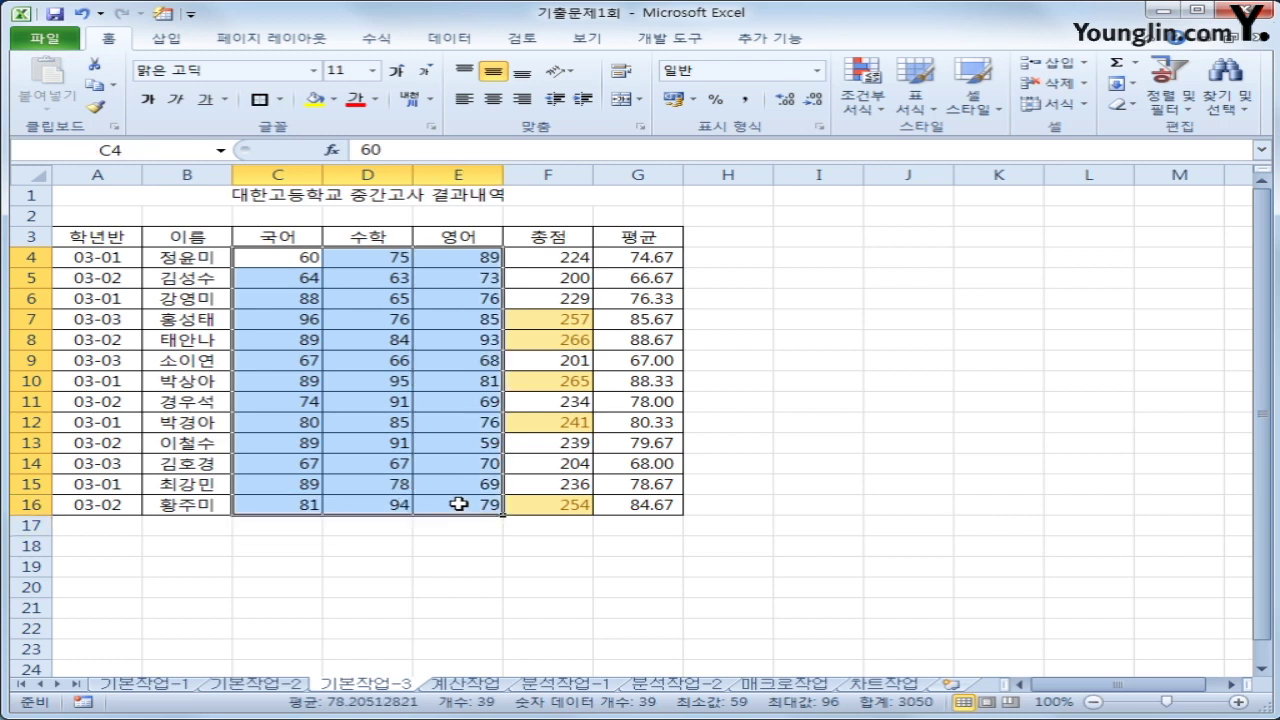
click(857, 98)
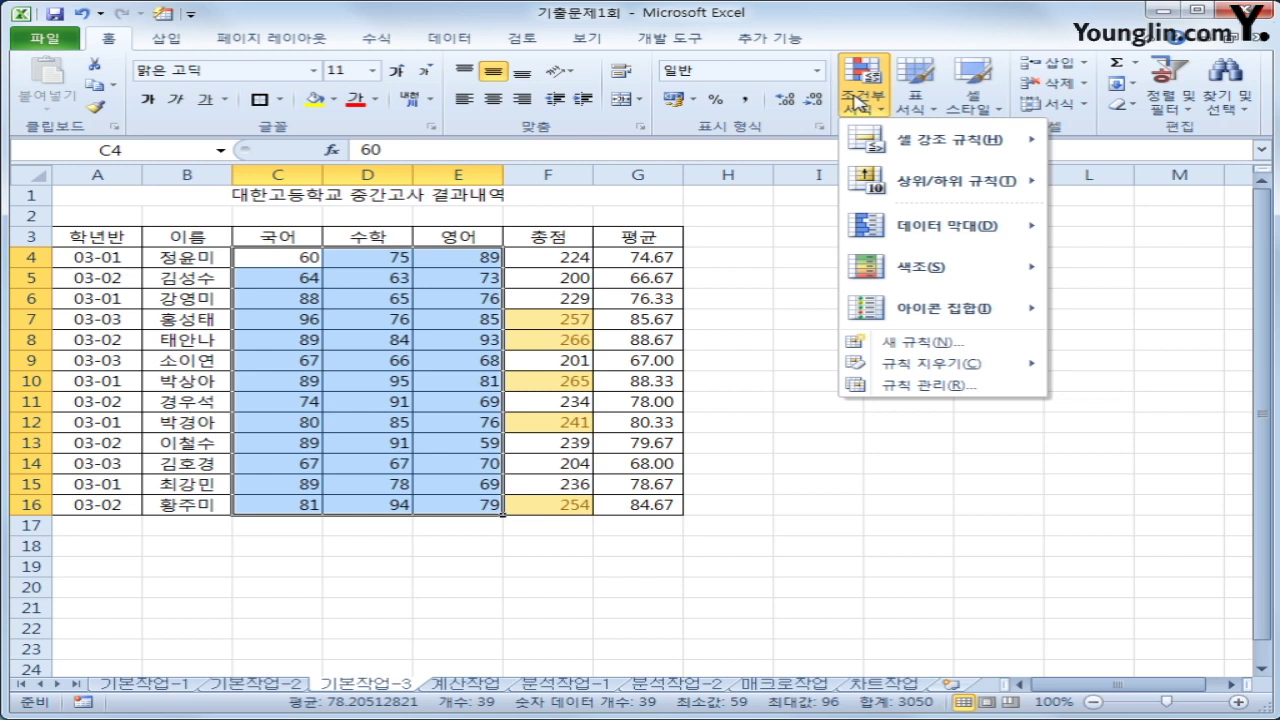
mouse_move(946, 187)
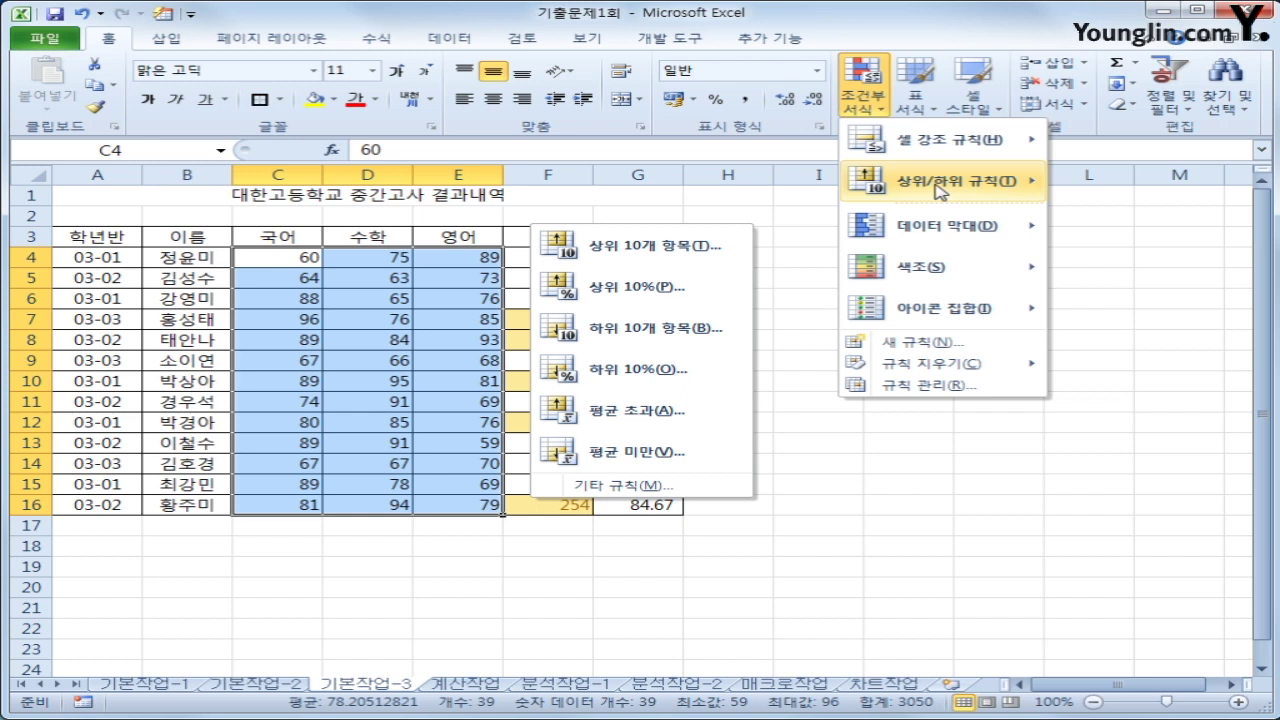
click(659, 457)
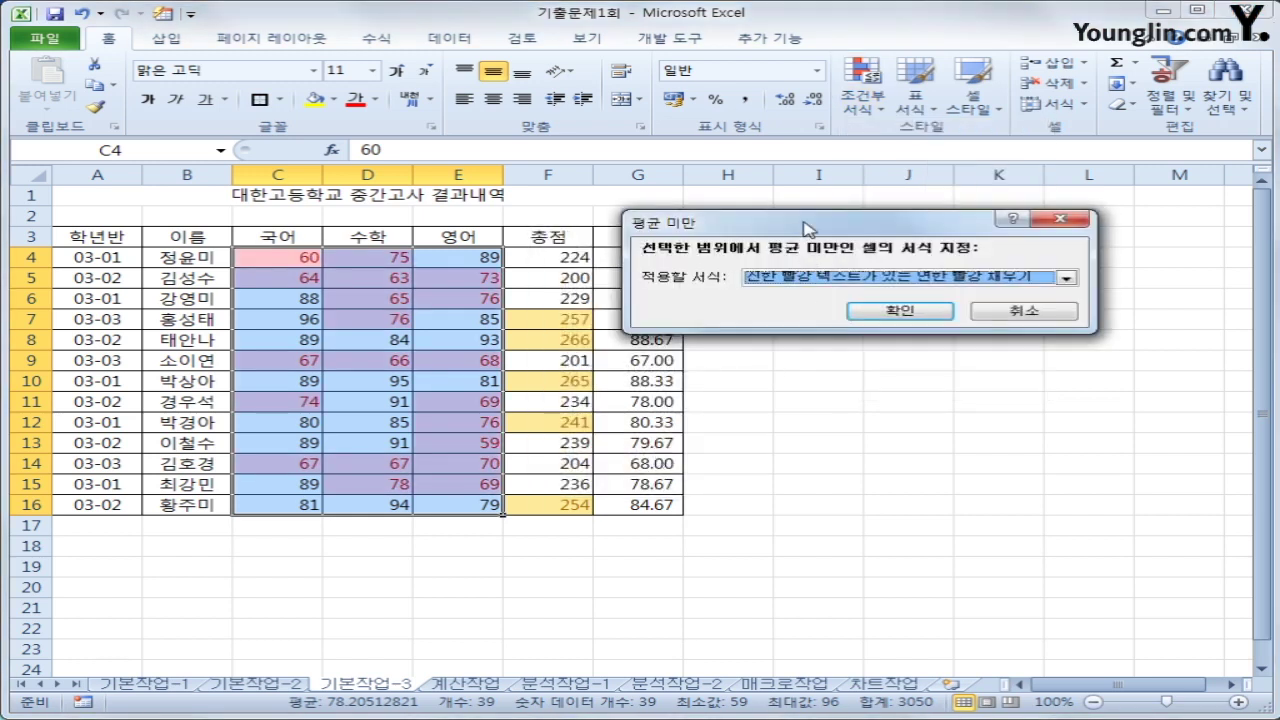
drag(808, 229, 863, 237)
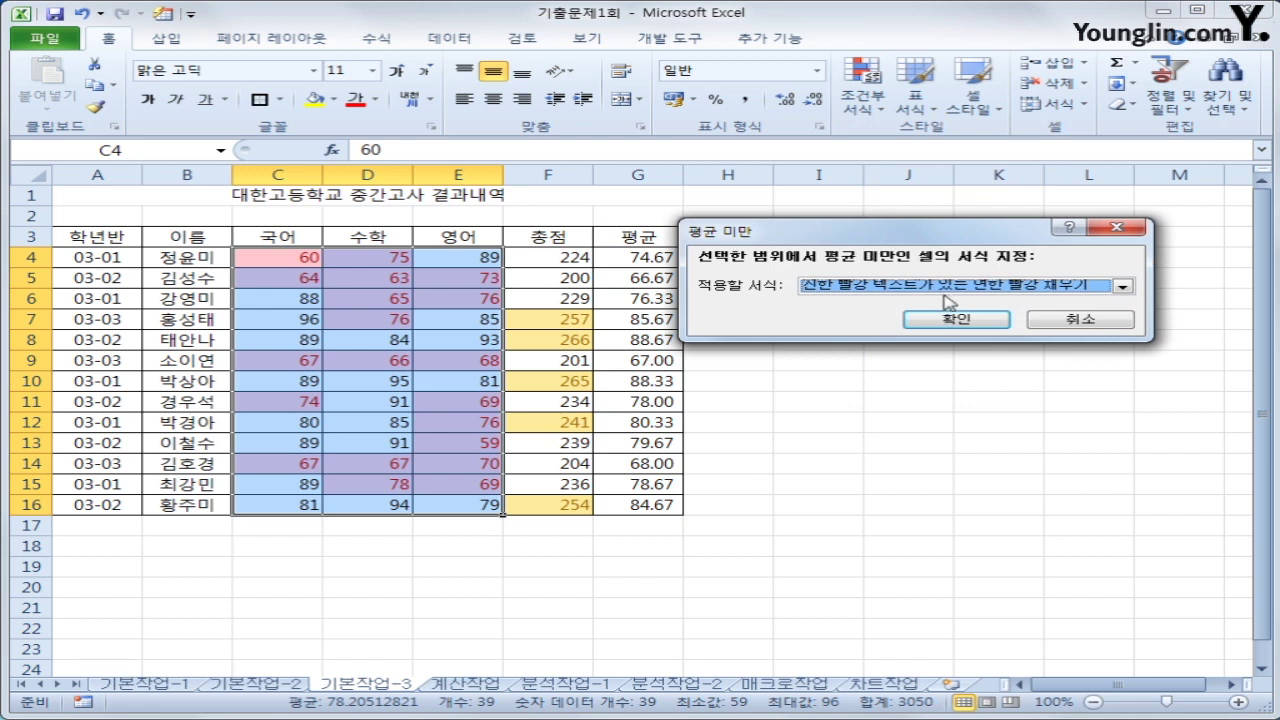
click(1123, 287)
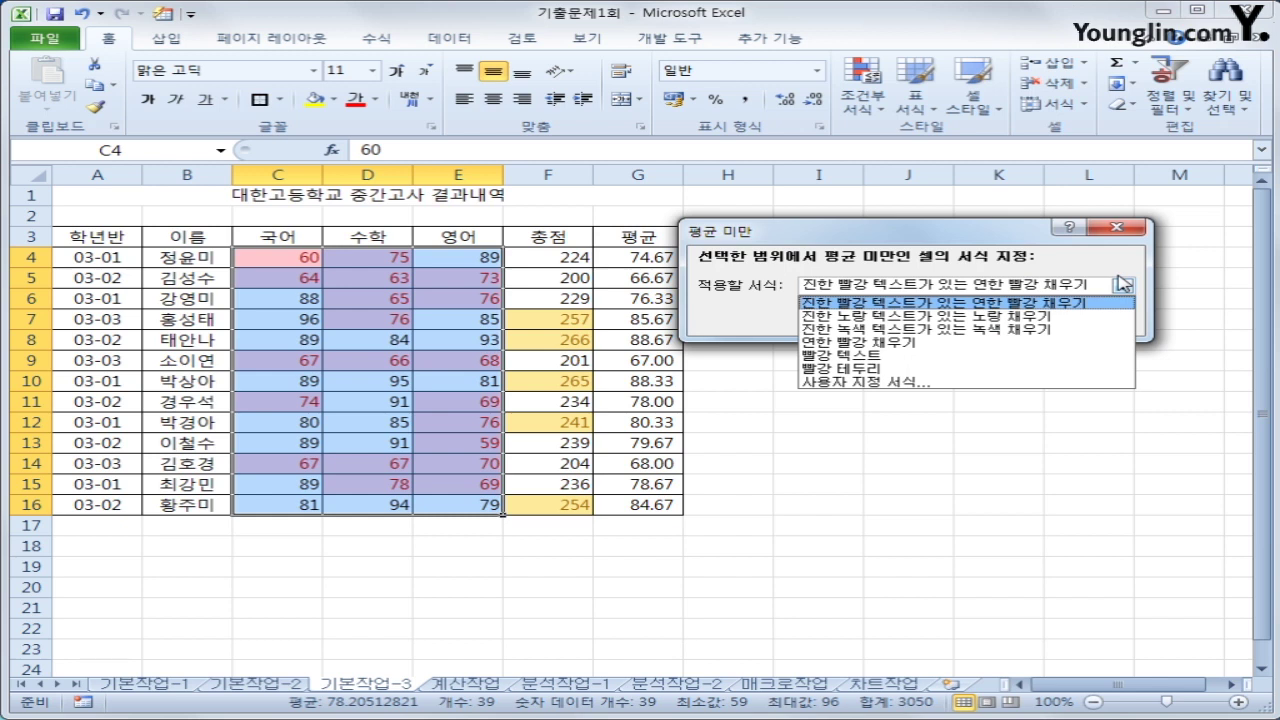
click(1016, 383)
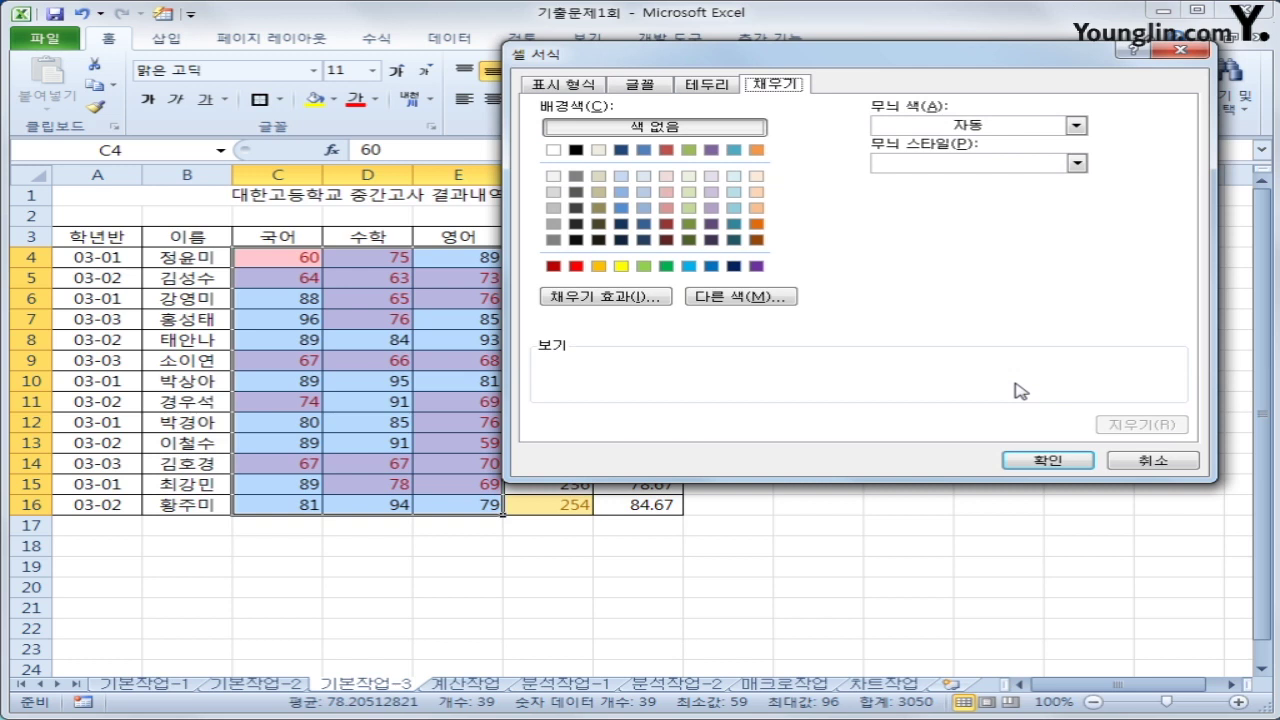
Give the below-average rule an orange fill and a dark red font colour, and apply it
click(599, 266)
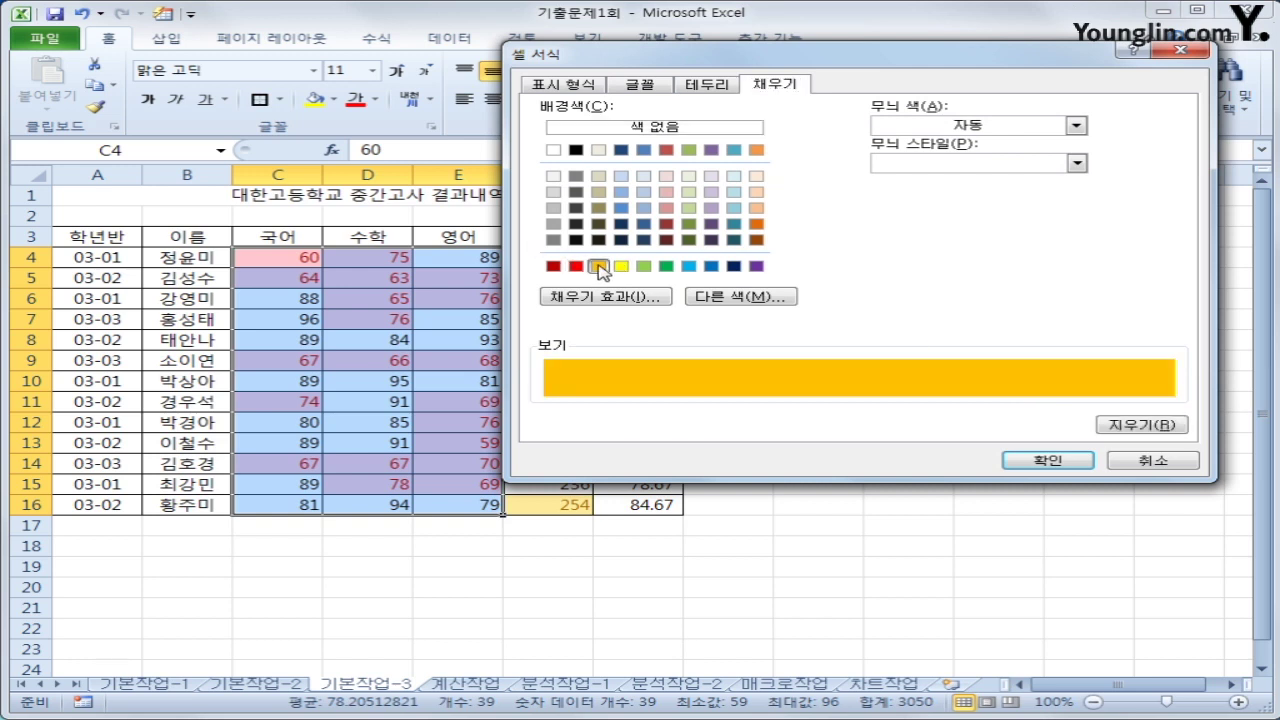
click(658, 88)
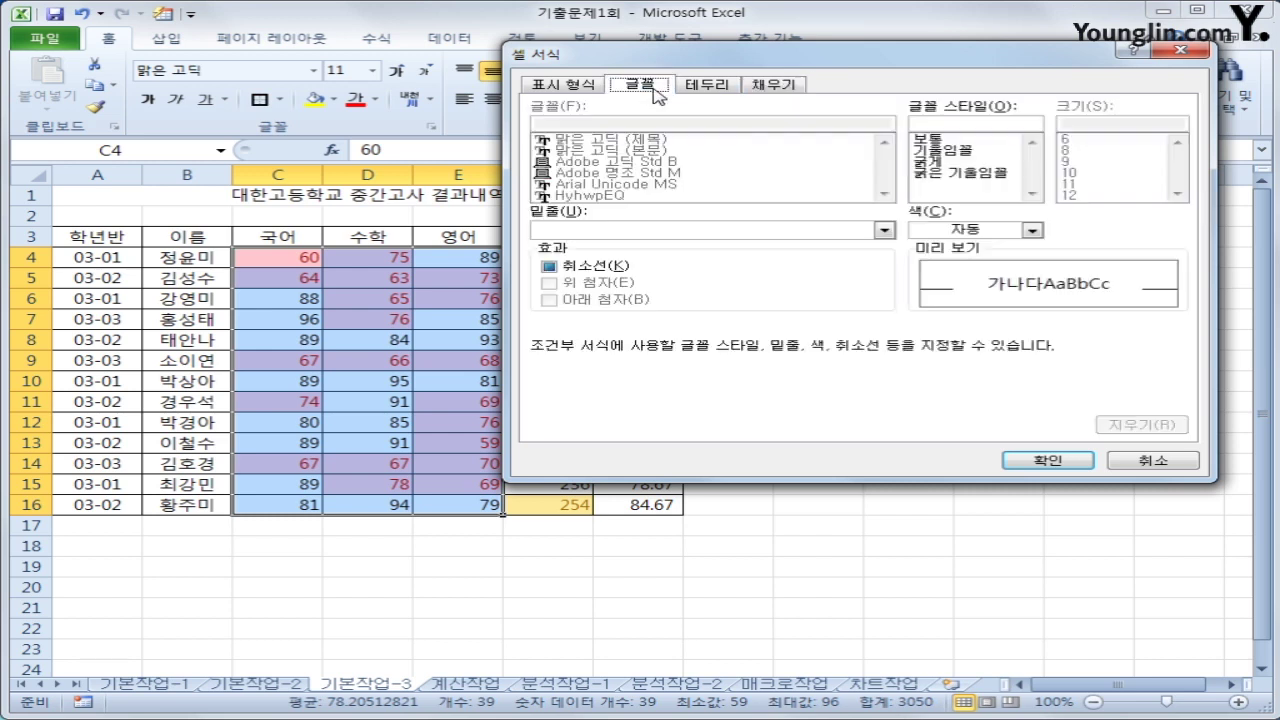
click(1032, 231)
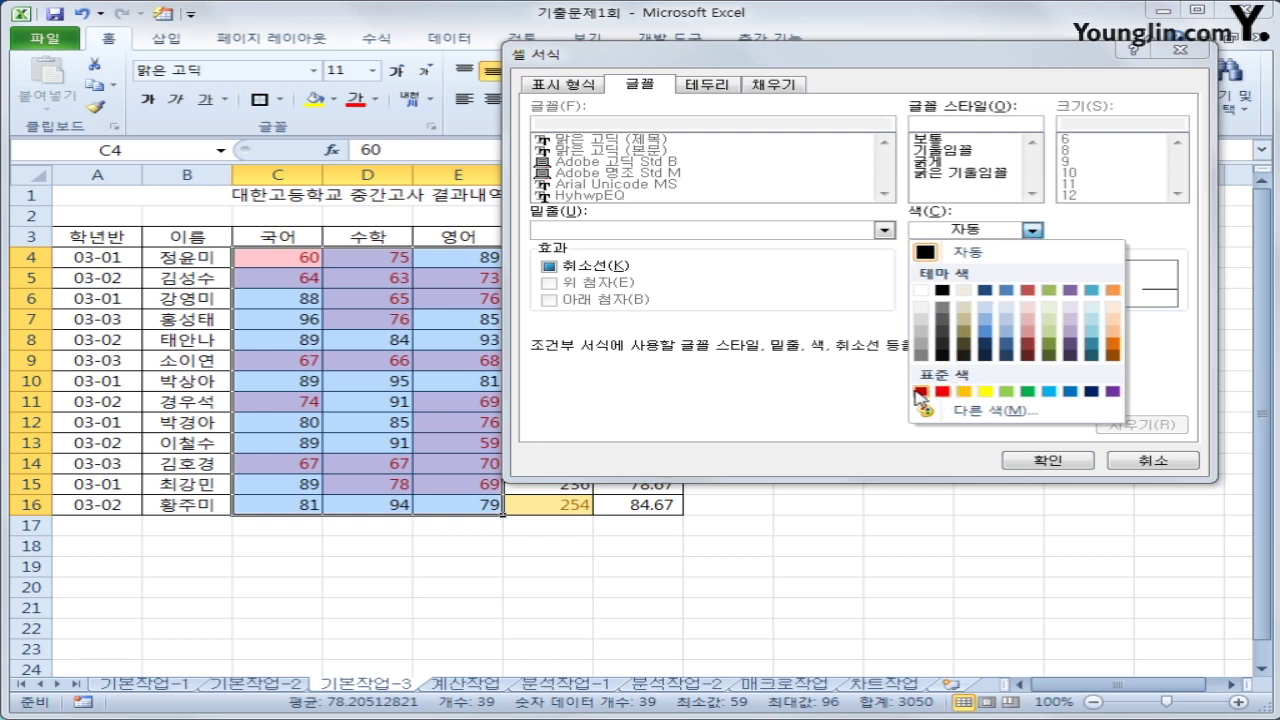
click(919, 392)
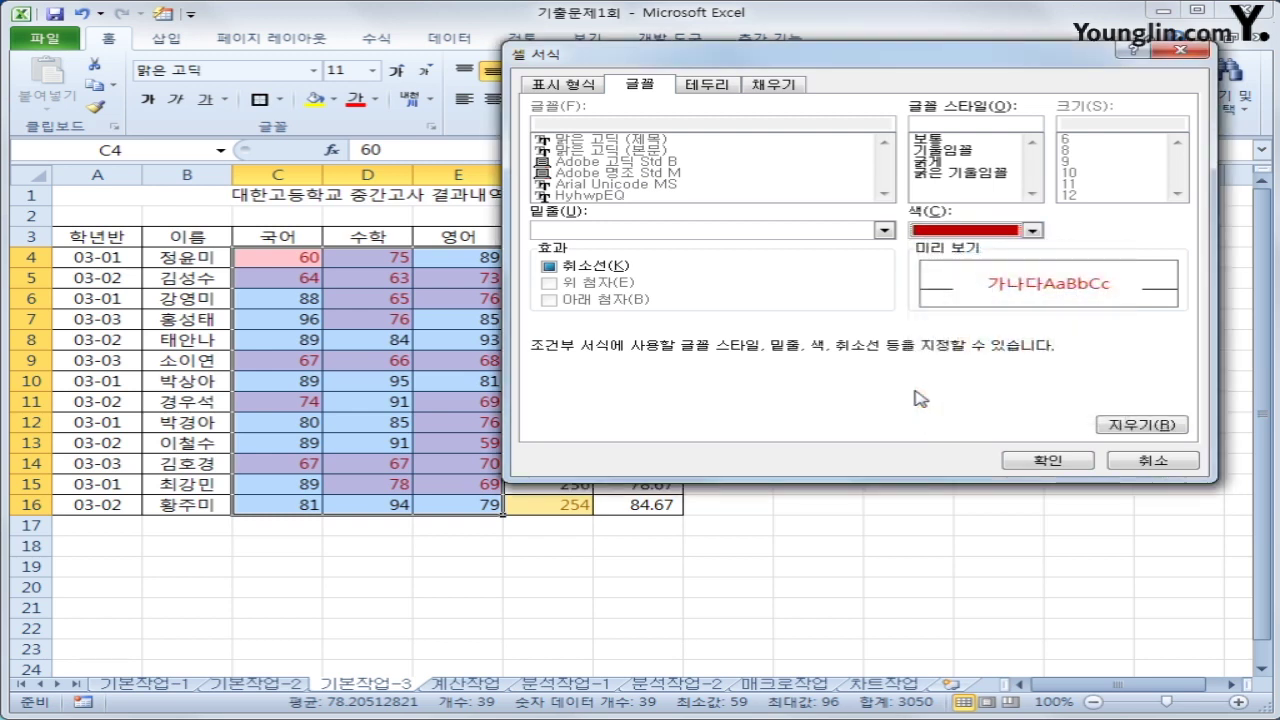
click(1048, 460)
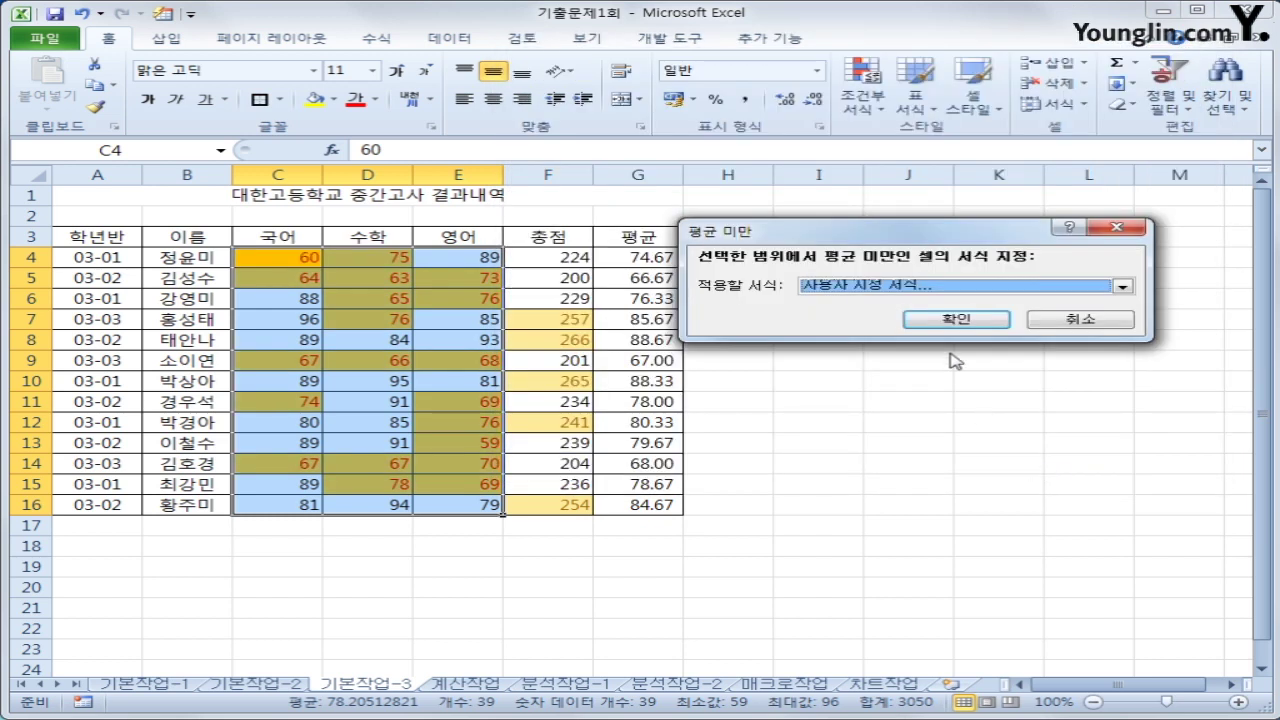
click(925, 318)
click(873, 522)
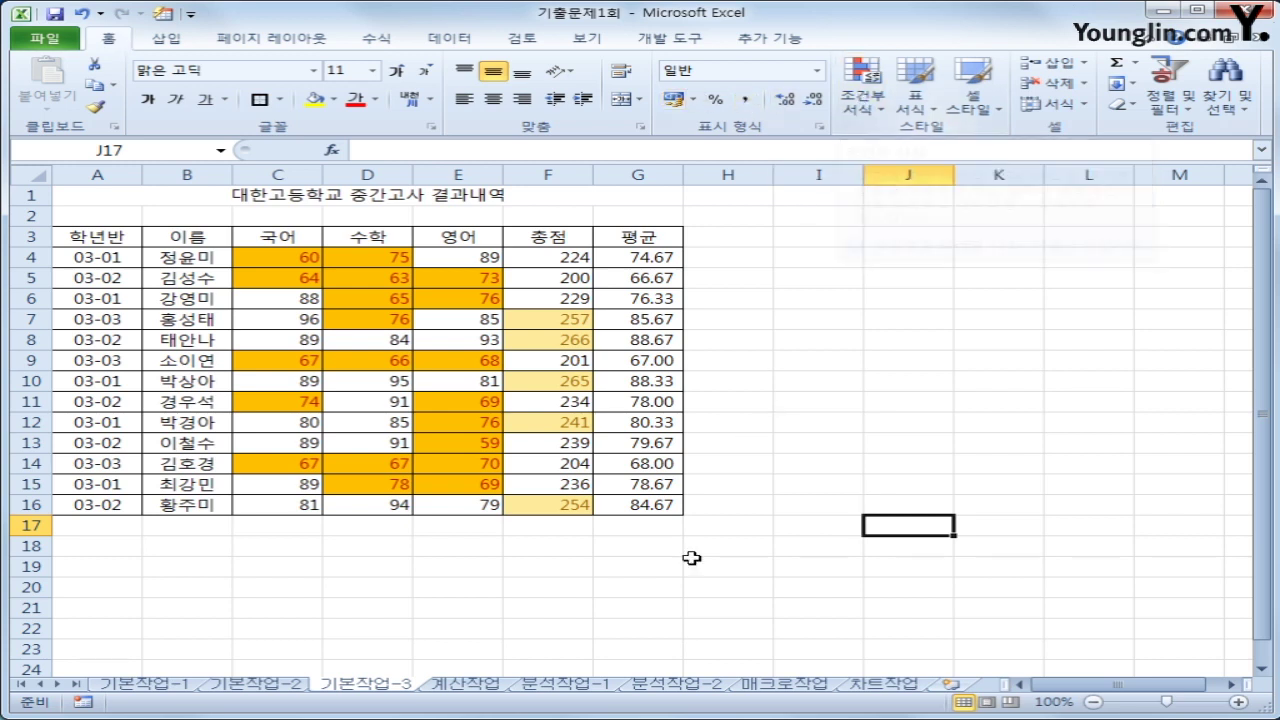
Switch to the 계산작업 sheet and look over its tables and the 성적 and 순위 columns of 표1
click(472, 686)
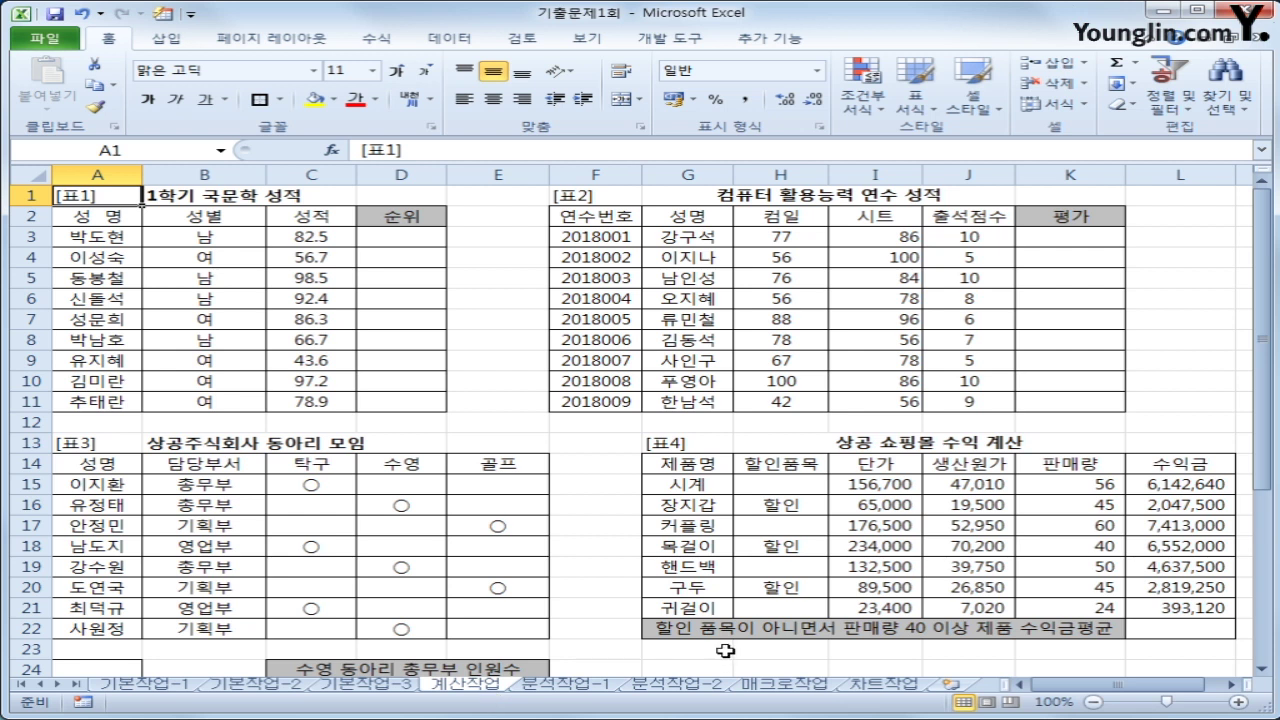
scroll(725, 651, down, 5)
scroll(720, 646, up, 5)
click(428, 243)
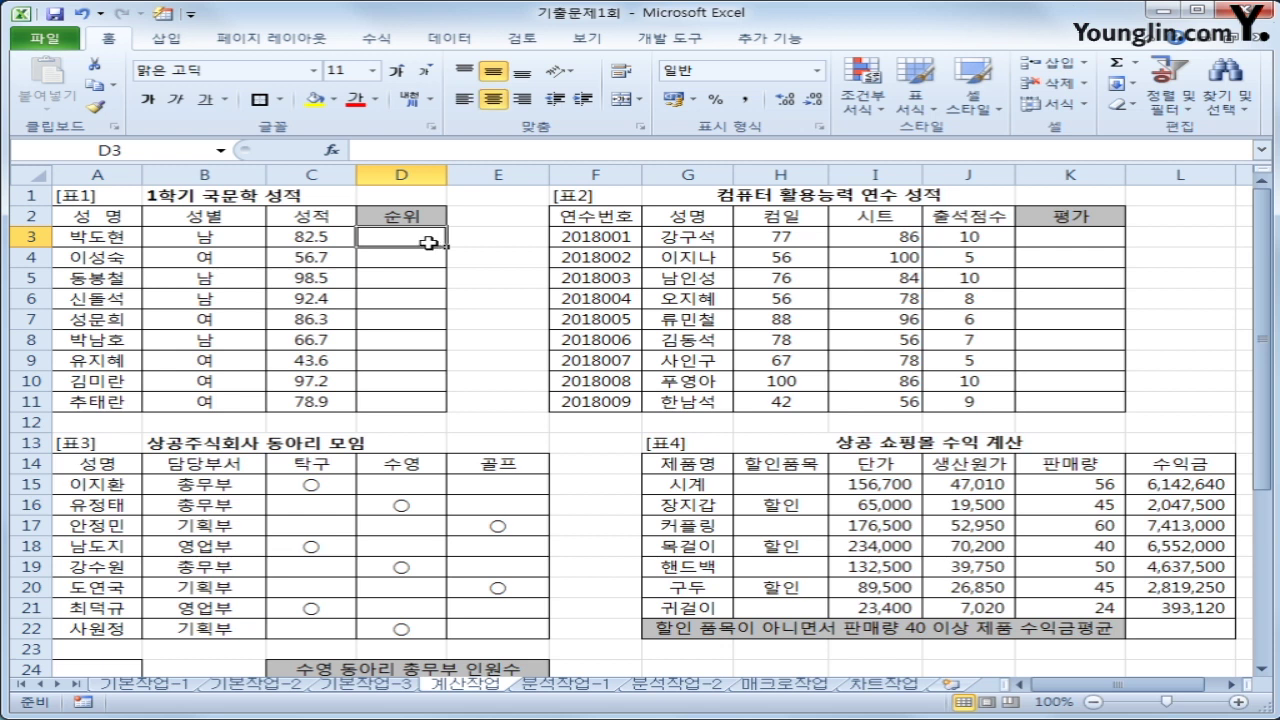
click(311, 234)
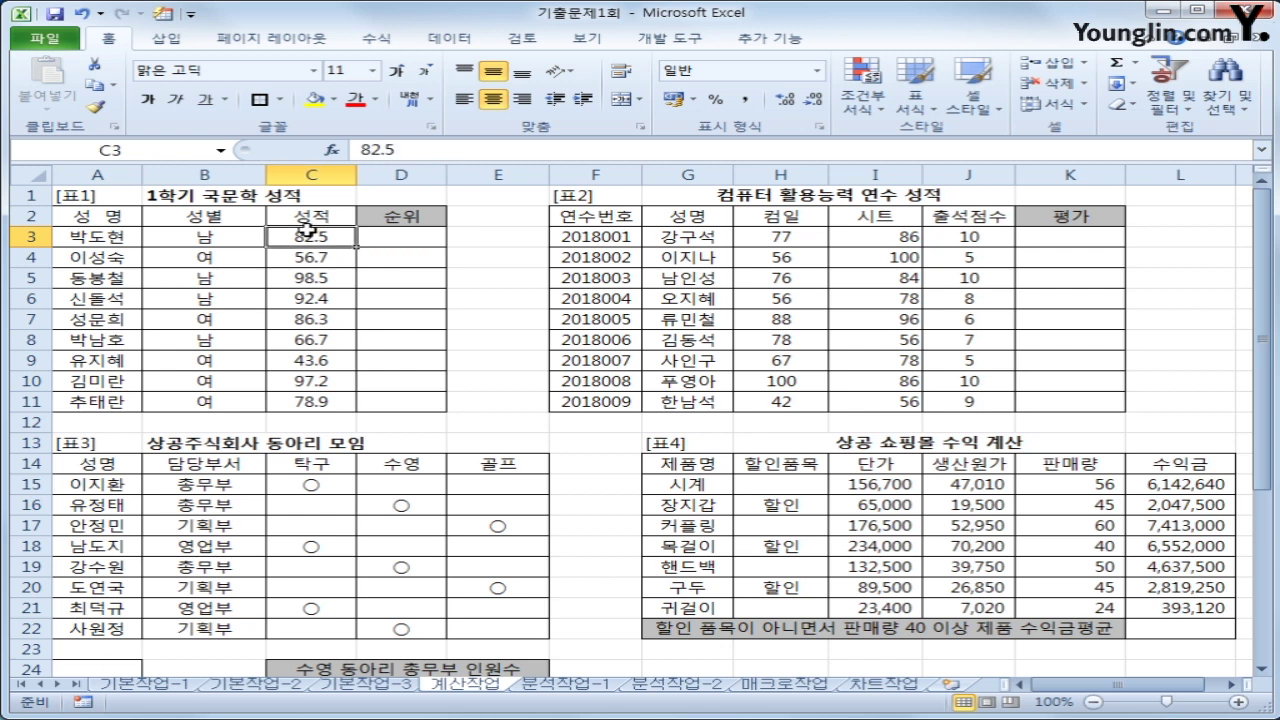
In D3 of 표1, enter =RANK(C3,$C$3:$C$11) to rank the first 성적 score against the whole column
click(409, 238)
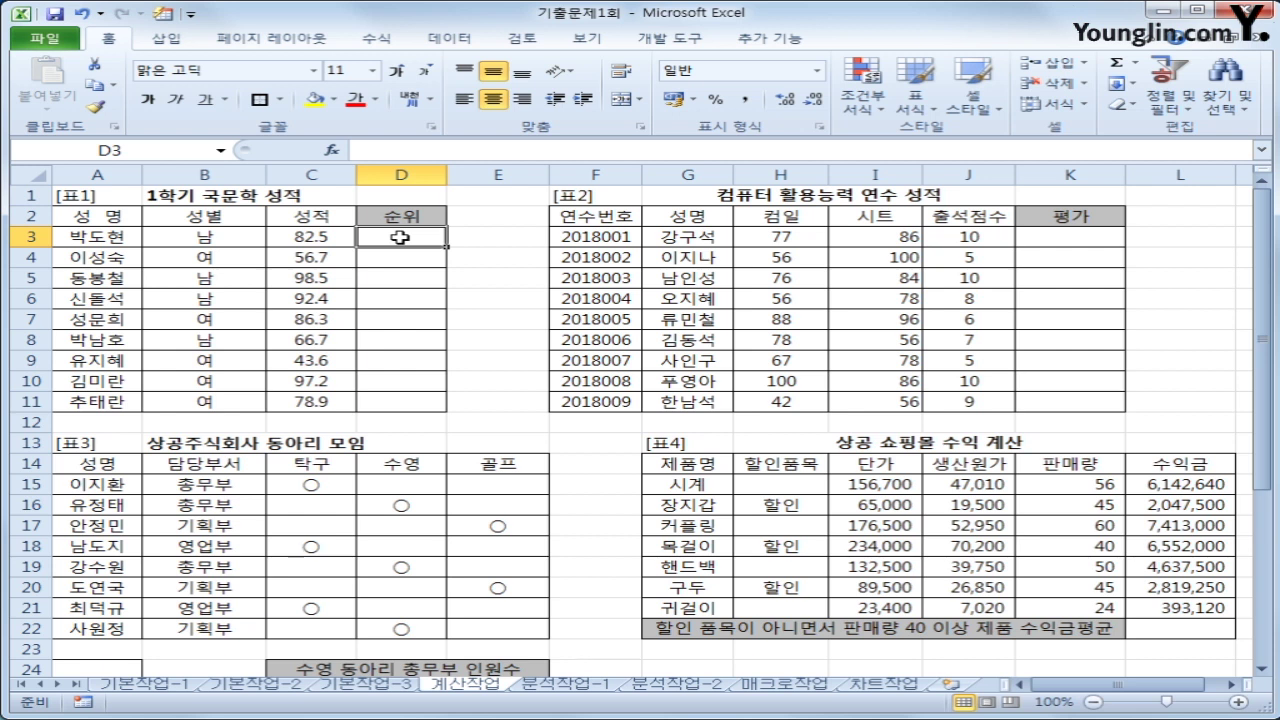
text(=)
text(r)
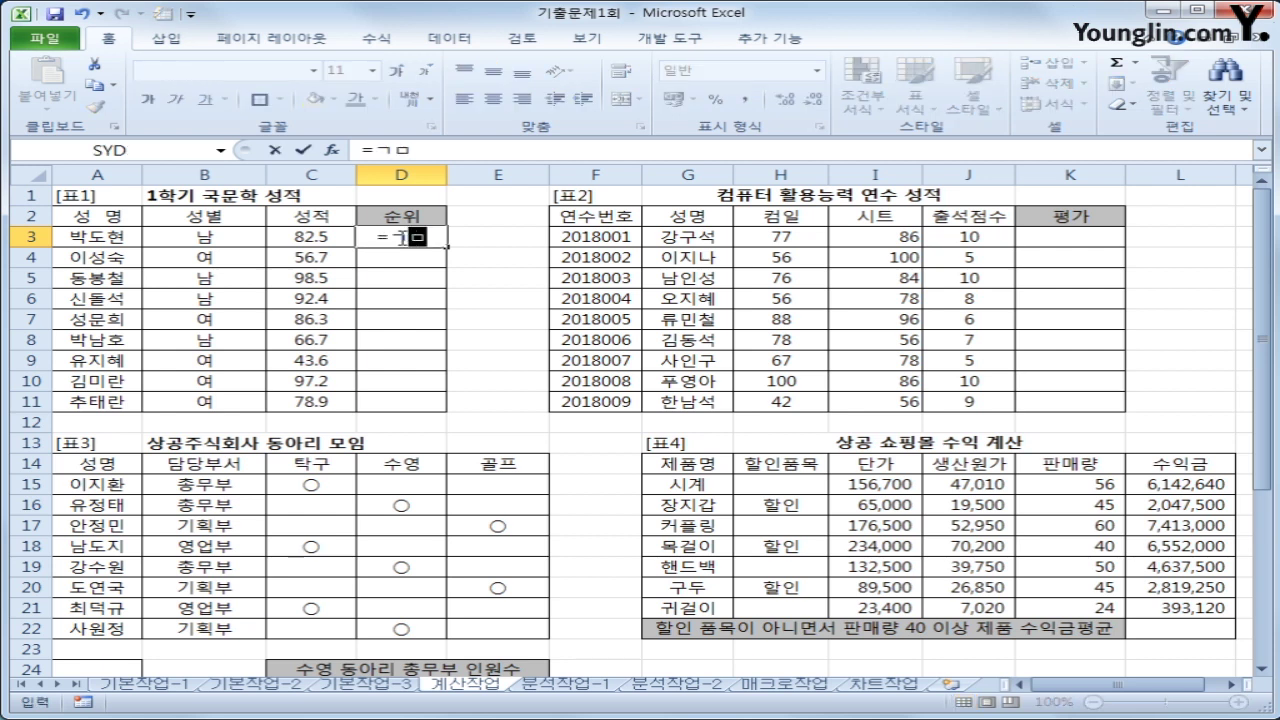
key(BackSpace)
text(rank()
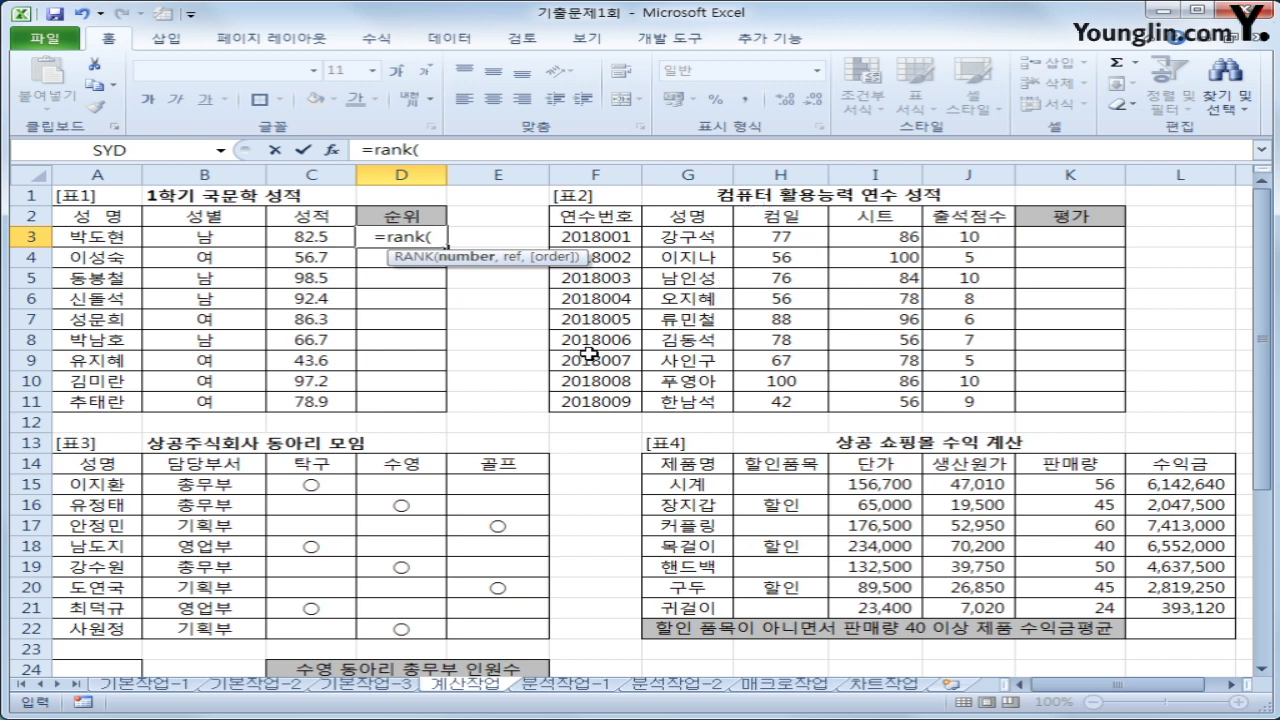
click(330, 238)
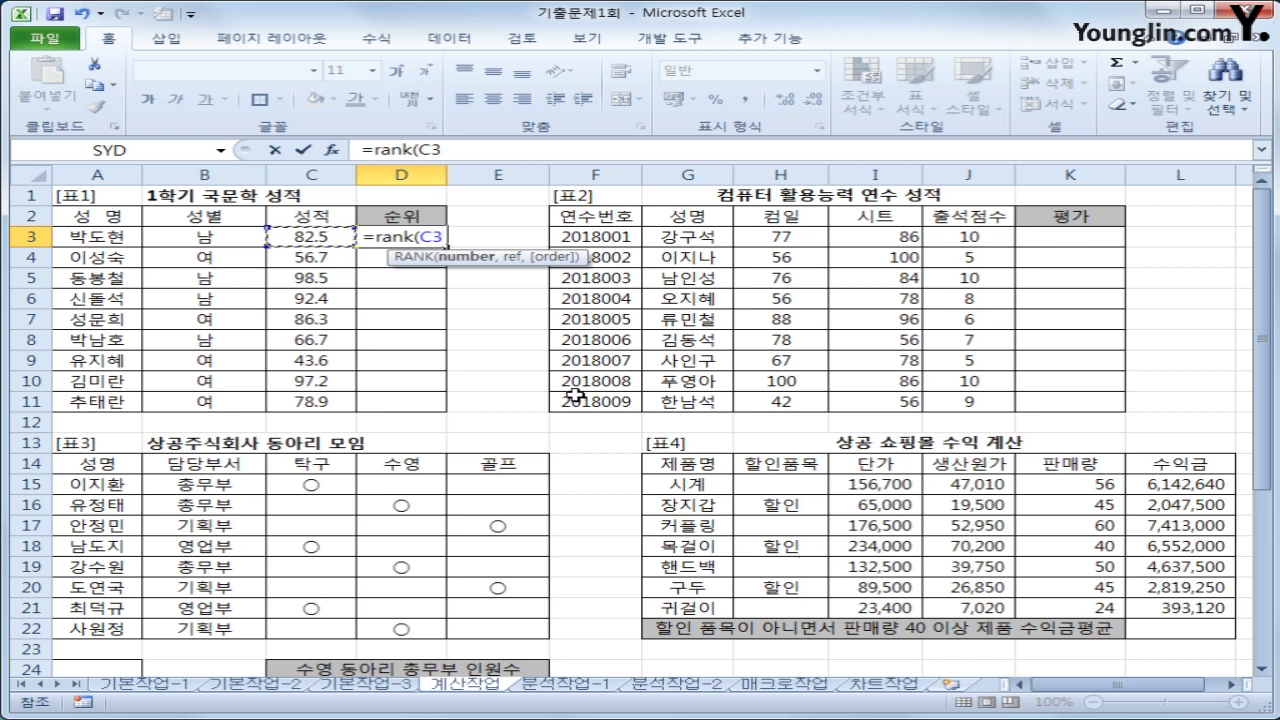
text(,)
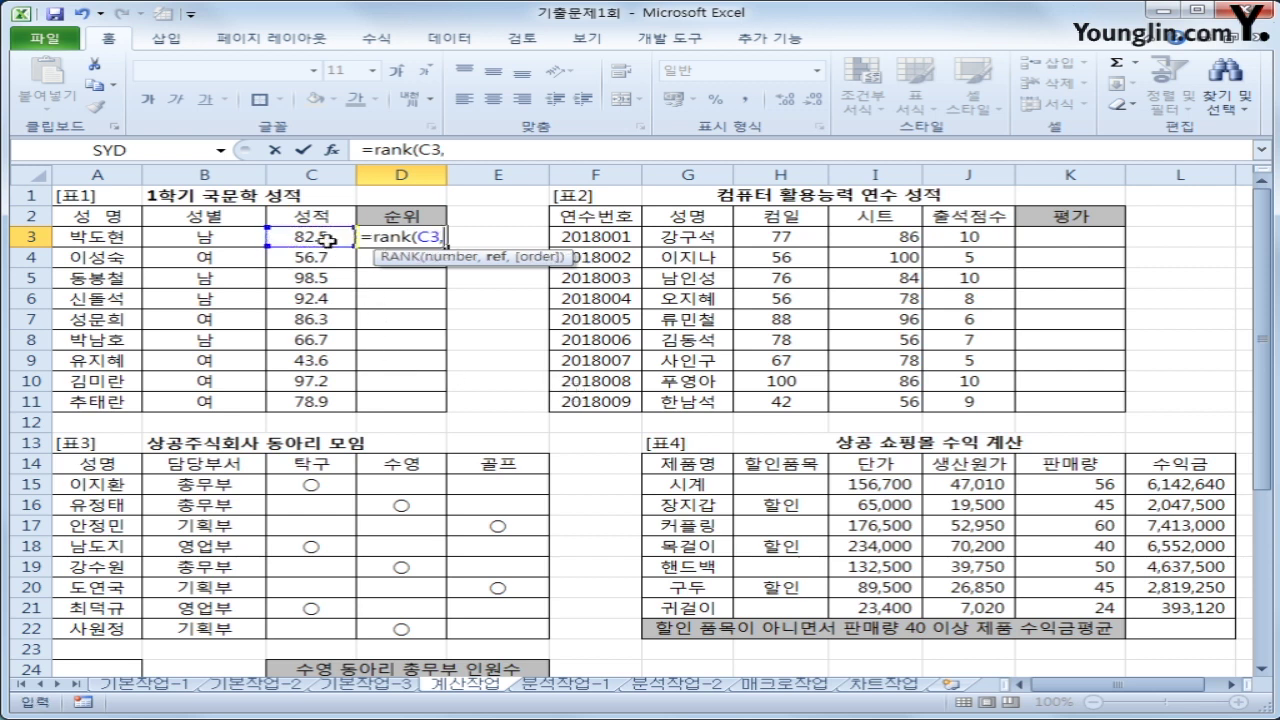
drag(327, 241, 324, 404)
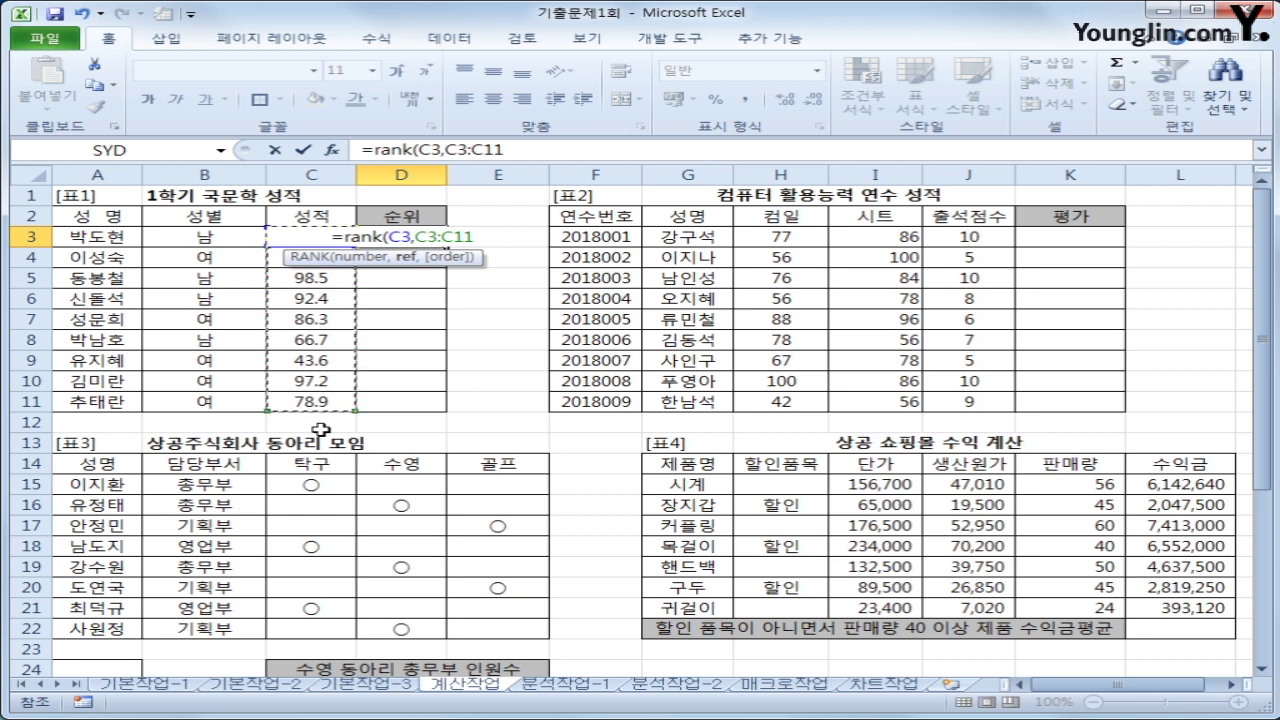
key(F4)
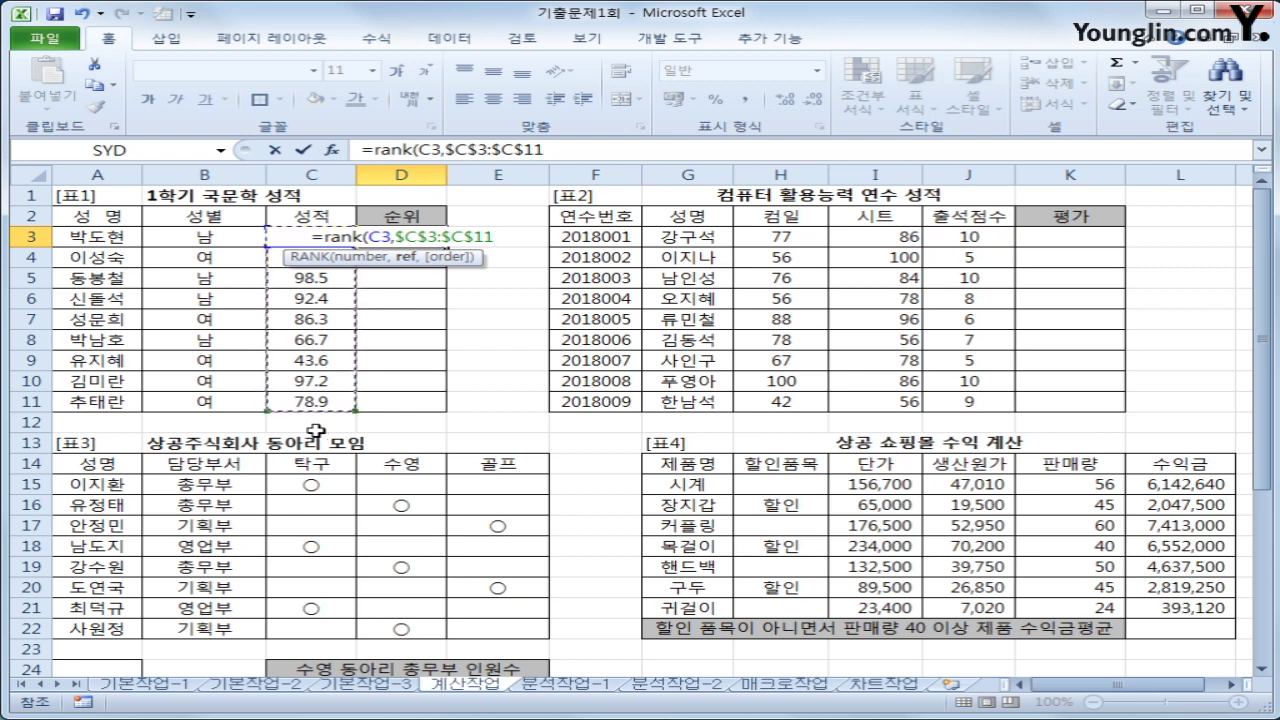
text())
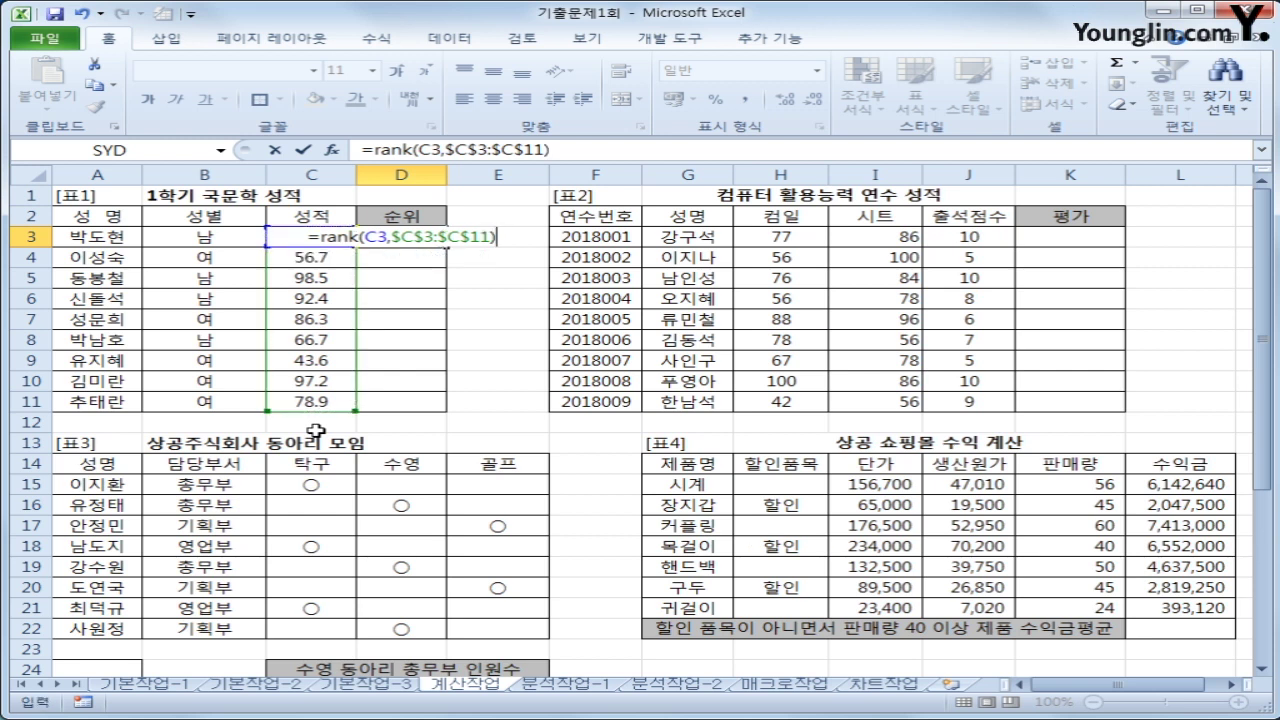
key(Return)
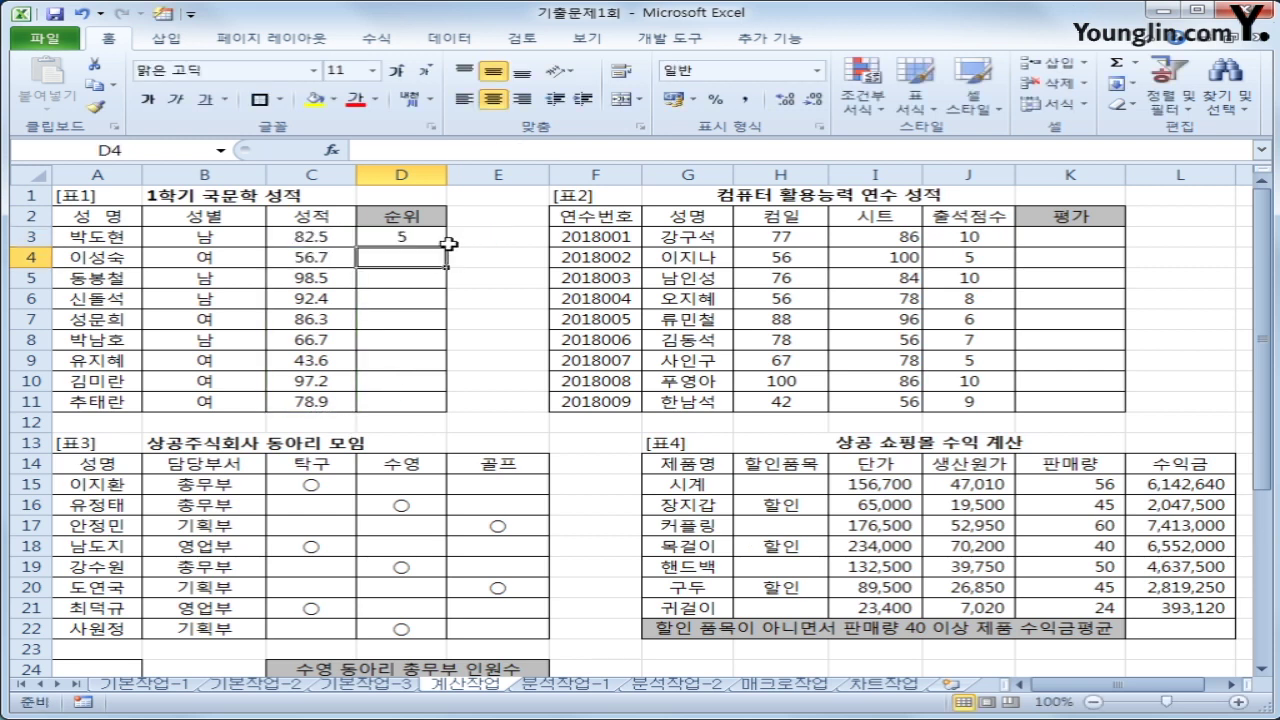
Fill the RANK formula from D3 down through D11 and check the copied formulas in the 순위 column
click(408, 237)
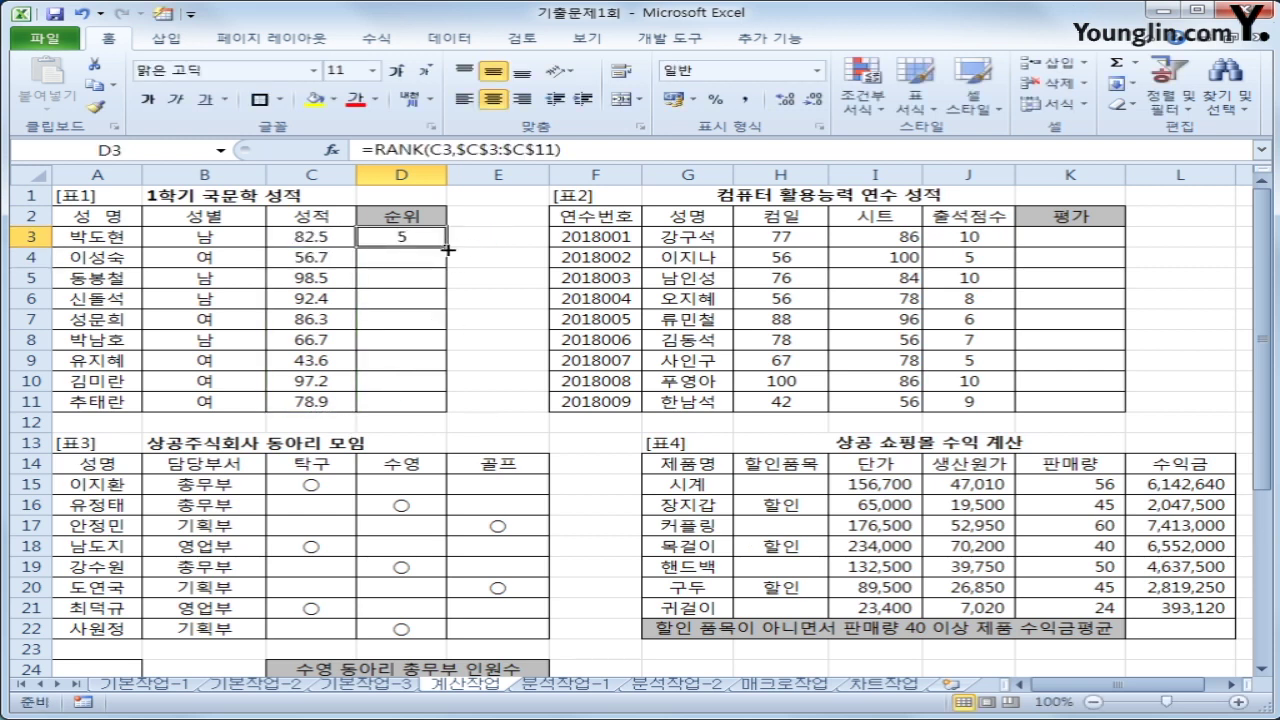
drag(446, 246, 440, 421)
click(413, 281)
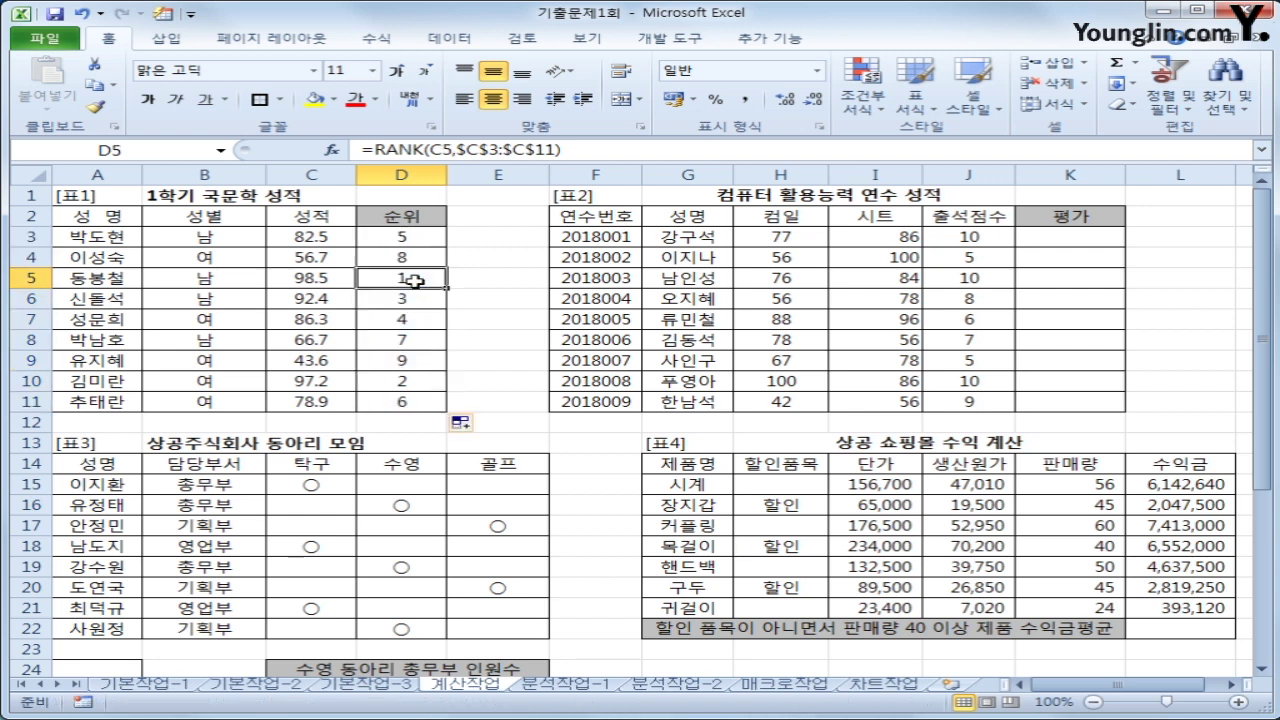
click(414, 361)
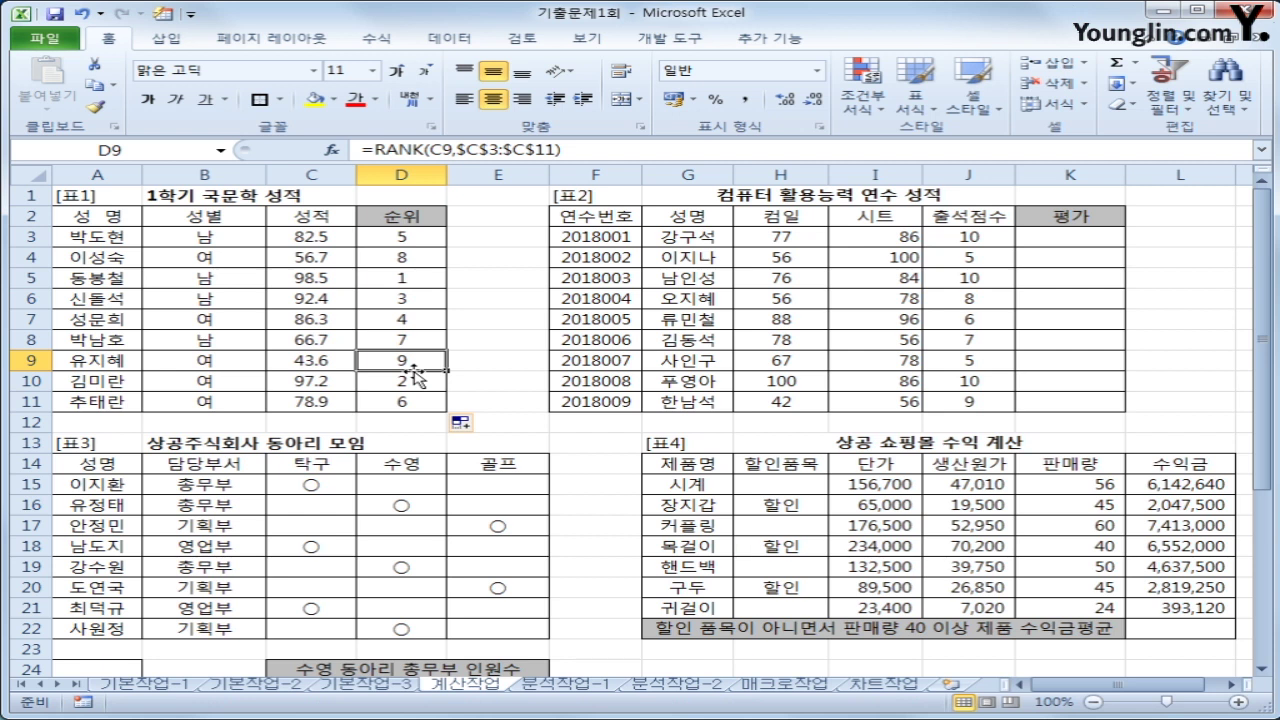
Wrap the RANK formula in D3 of 표1 in a CHOOSE function, using the RANK result as the index number
click(415, 243)
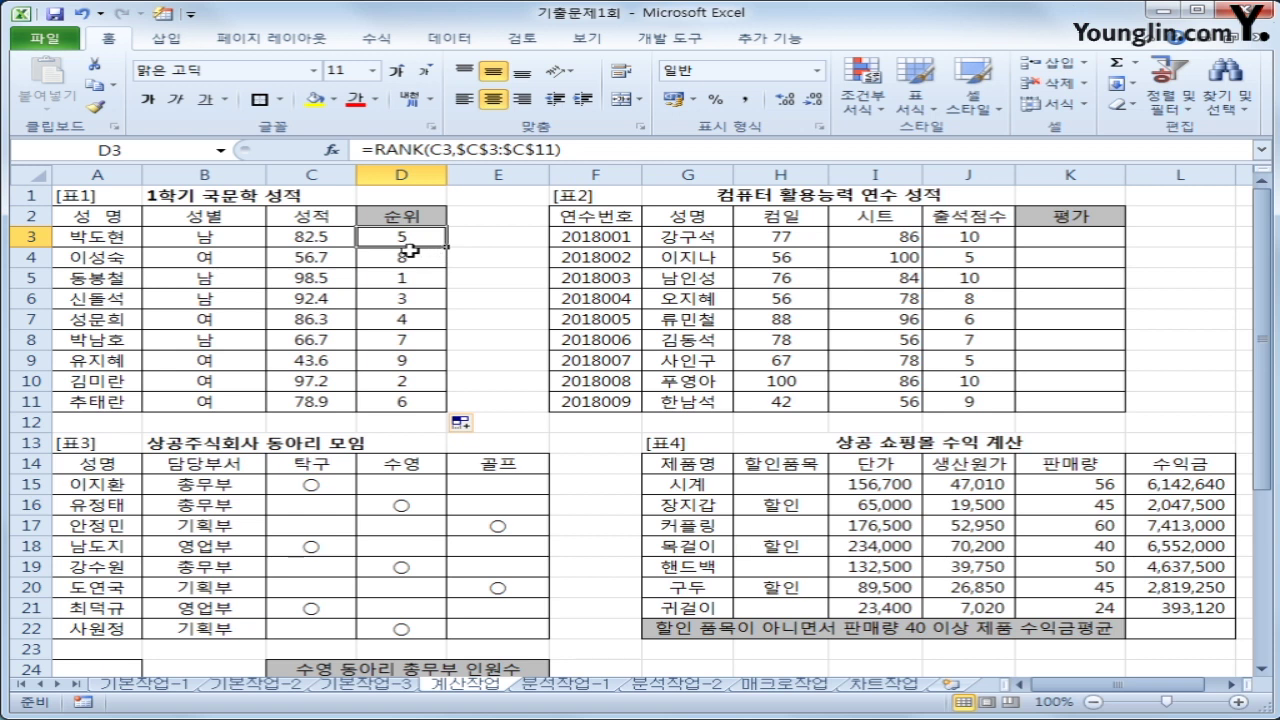
click(380, 148)
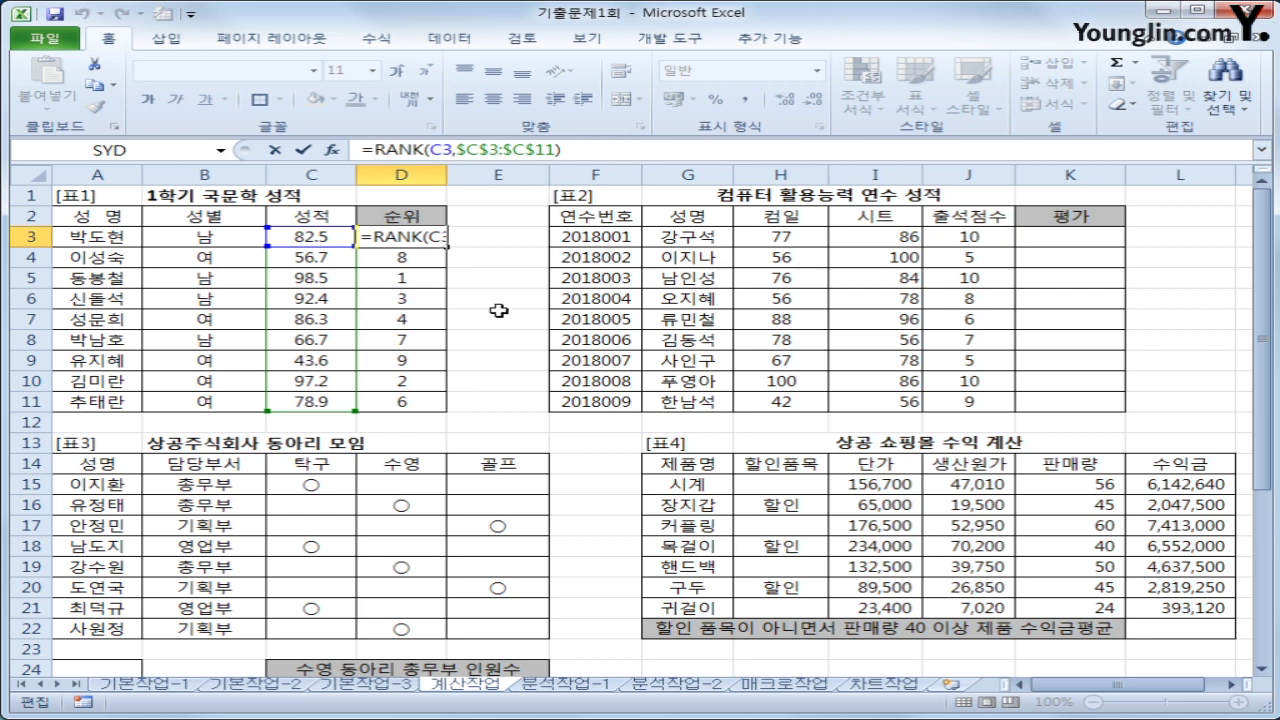
text(choo)
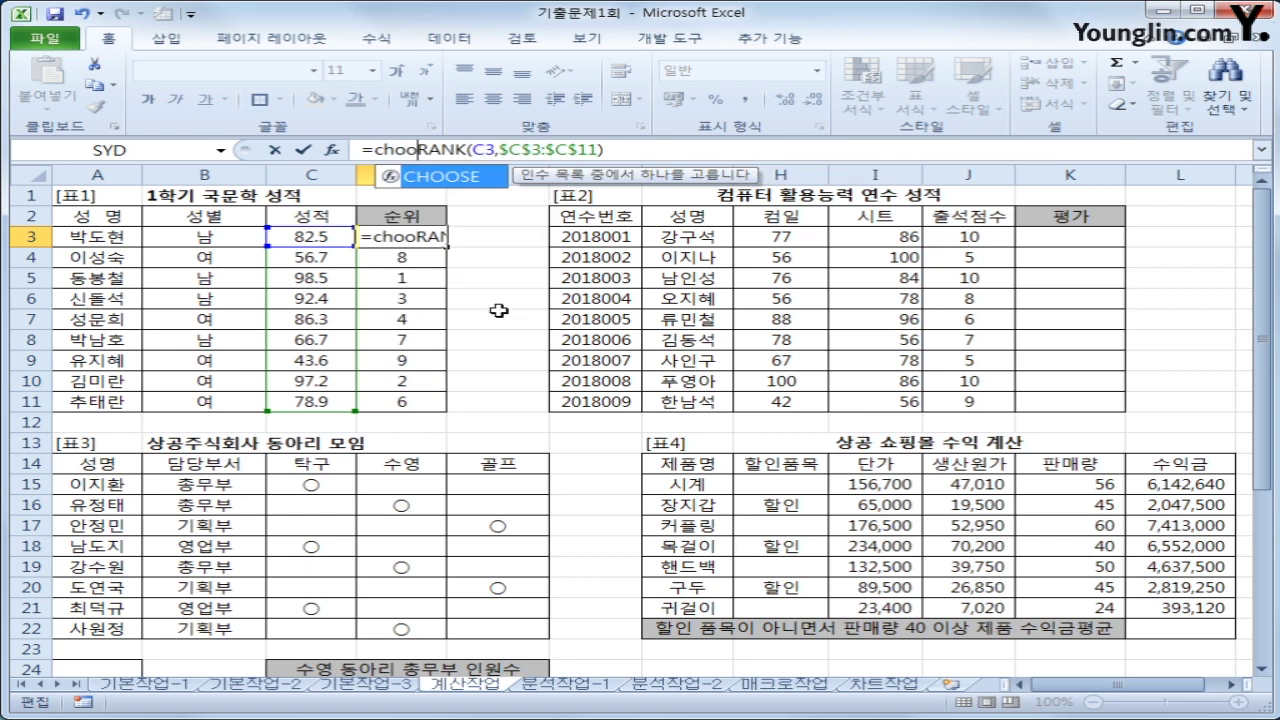
text(se()
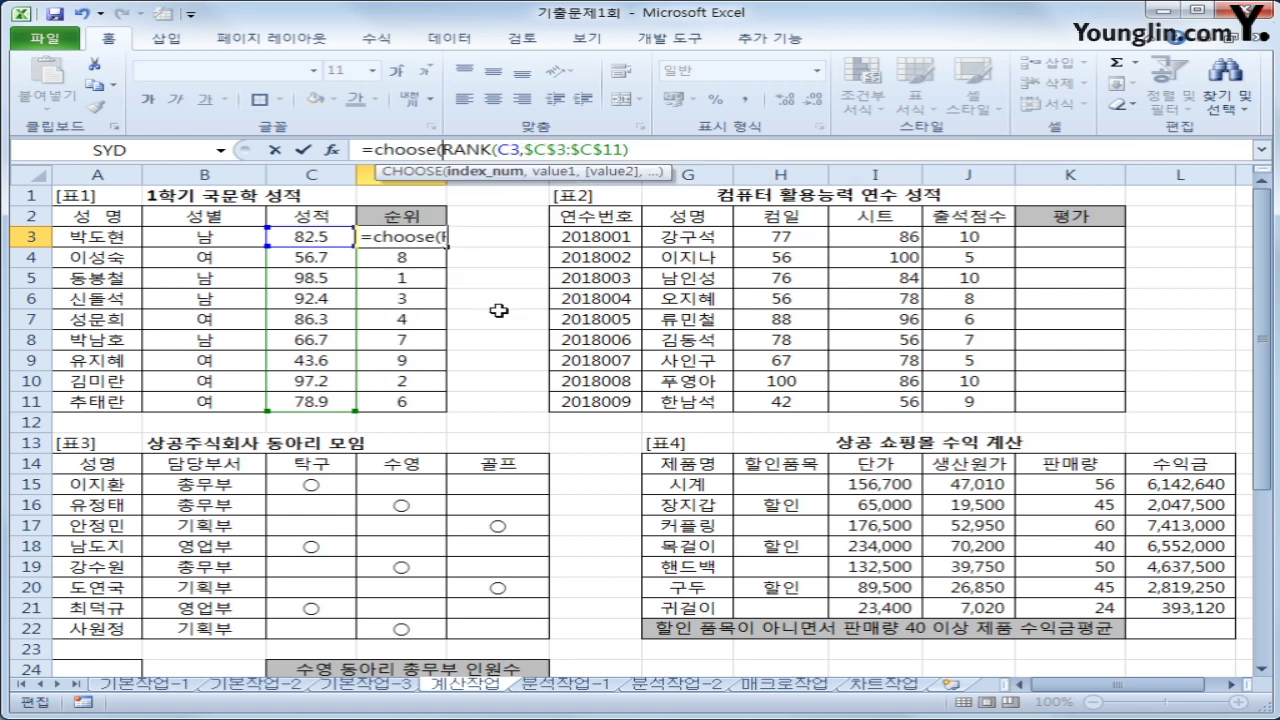
click(625, 153)
text(),)
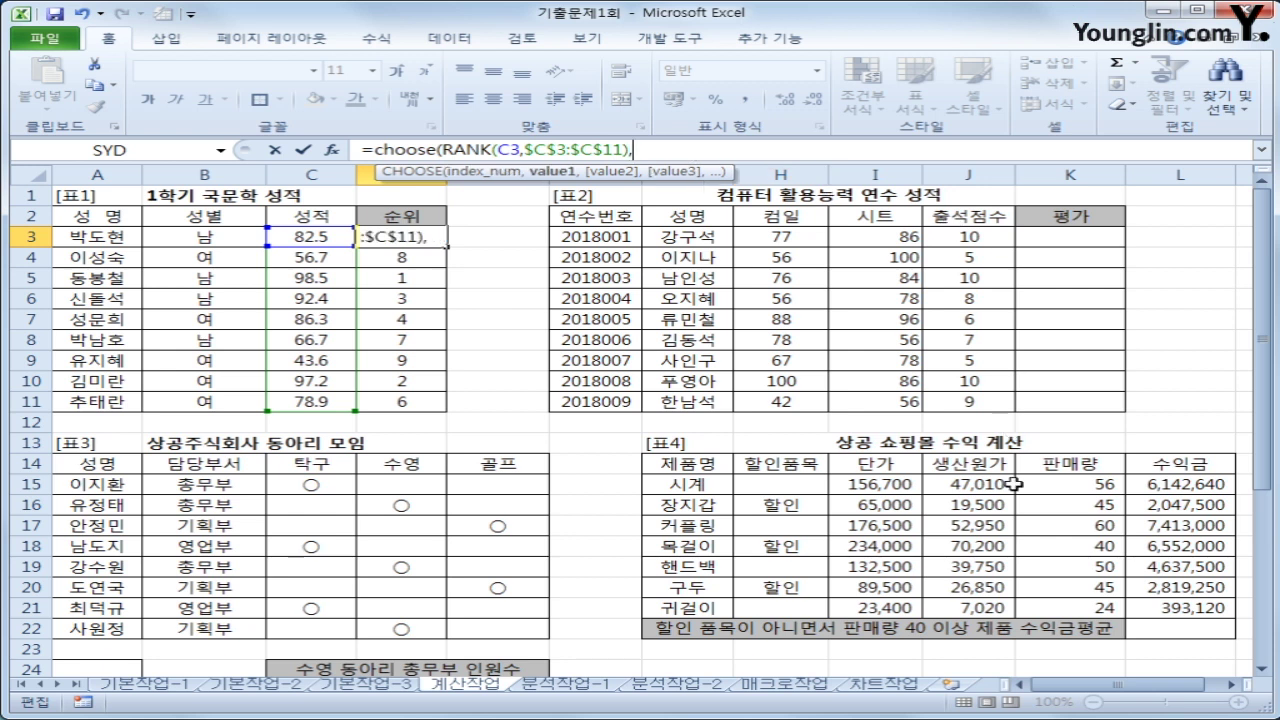
Complete D3's CHOOSE formula with the values "1등", "2등", "3등" and "", and fill it down through D11
text(")
text(1emd)
key(BackSpace)
key(BackSpace)
key(BackSpace)
text(등")
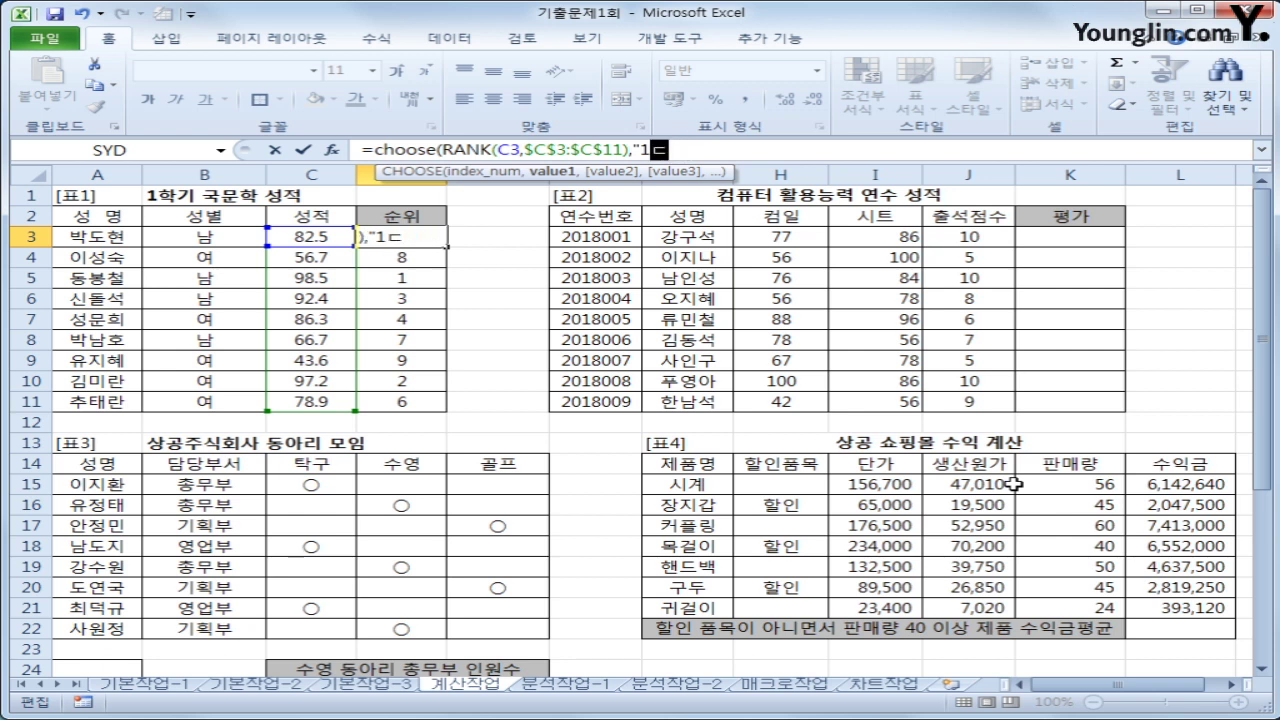
text(,)
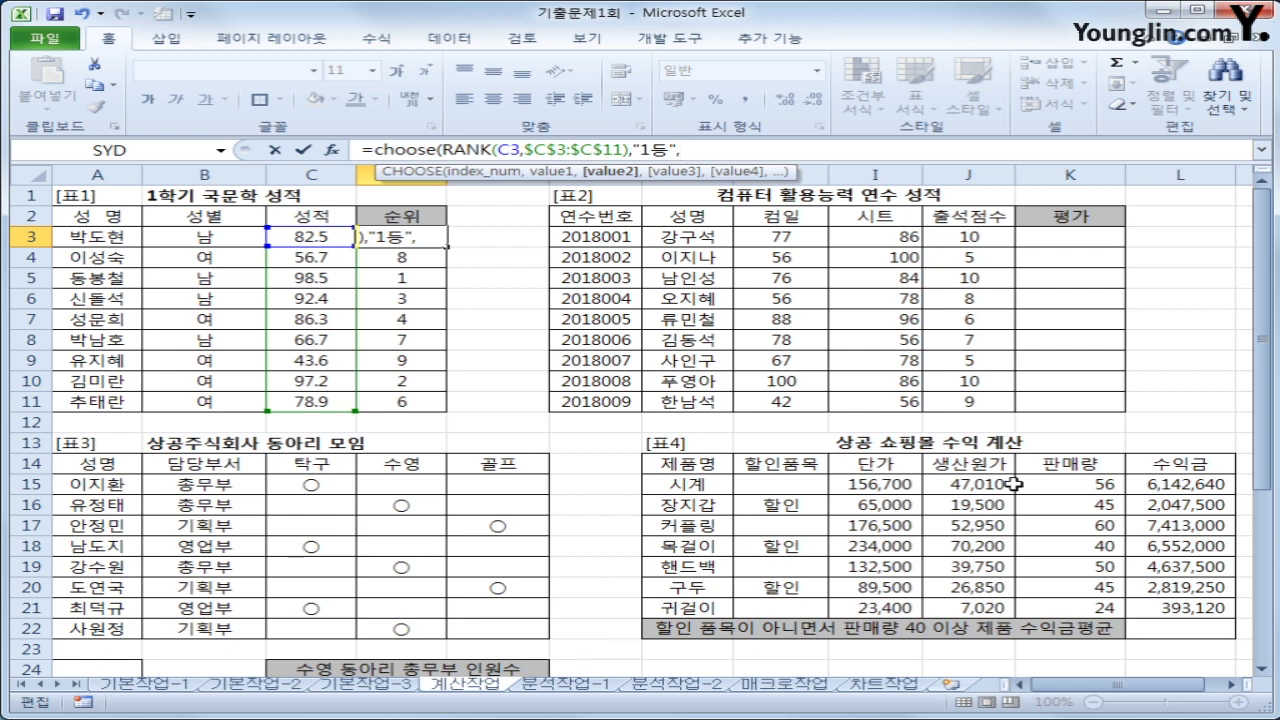
text("2등",)
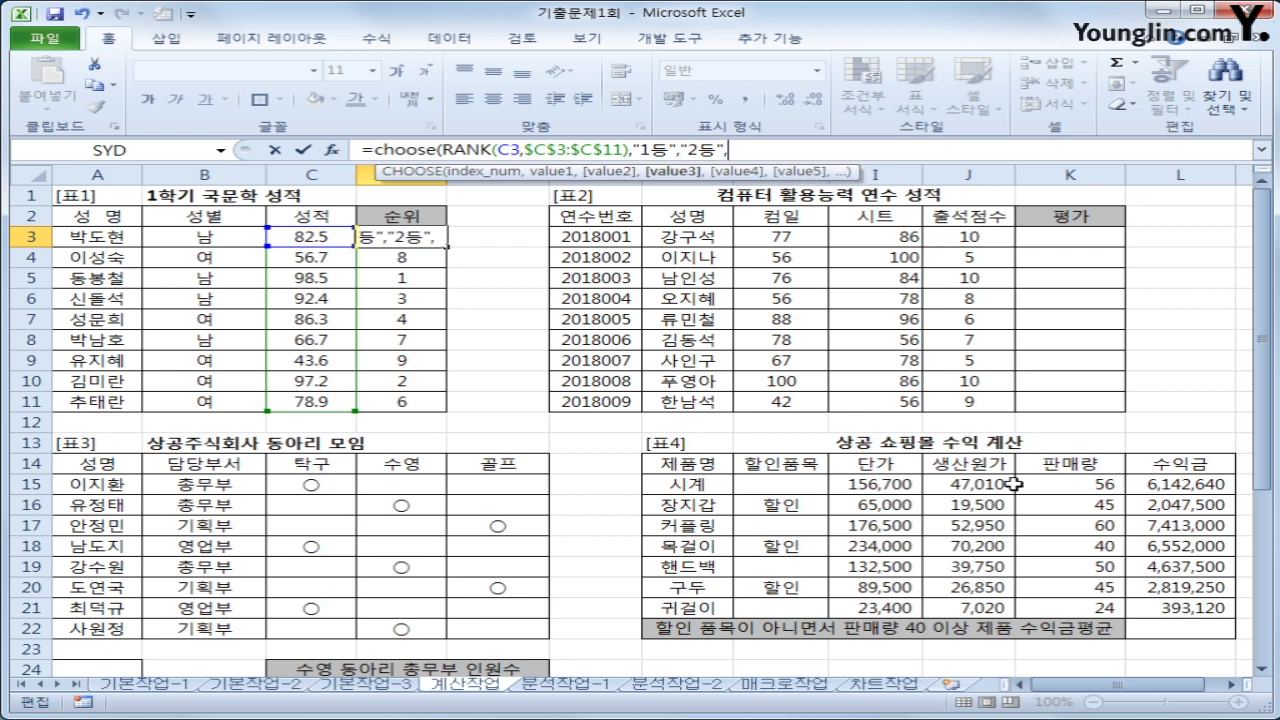
text("3등",)
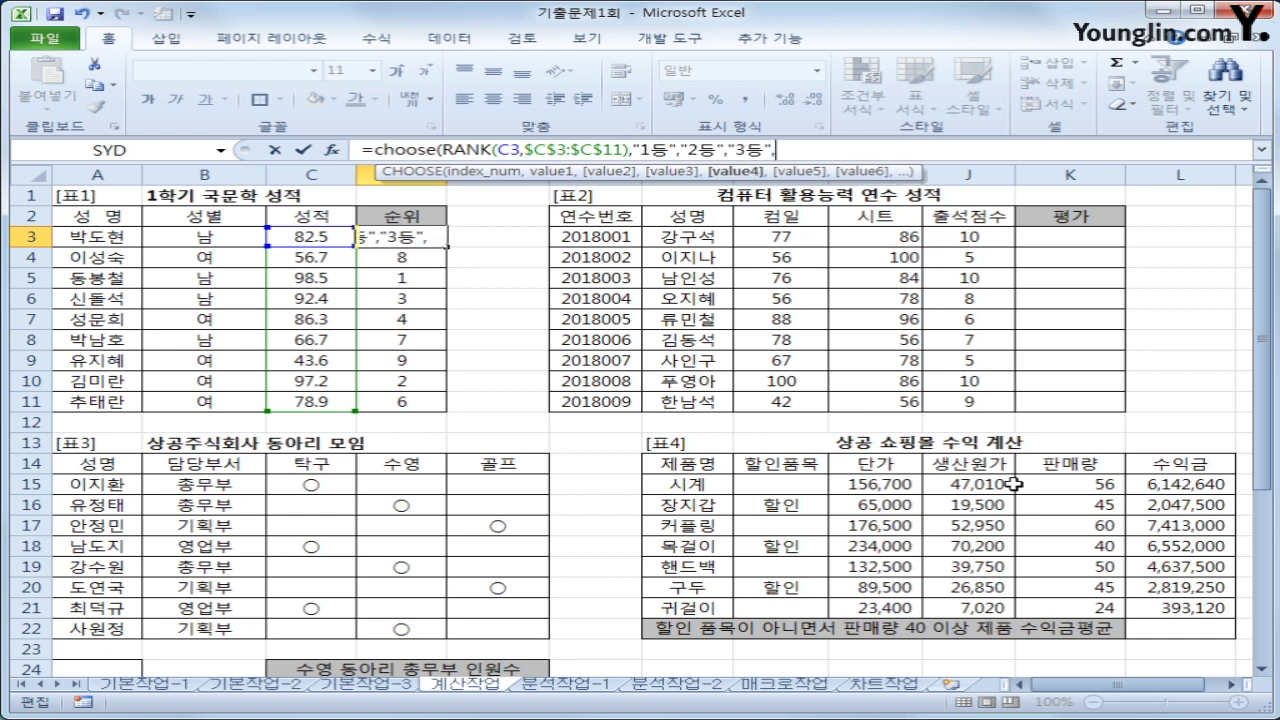
text("")
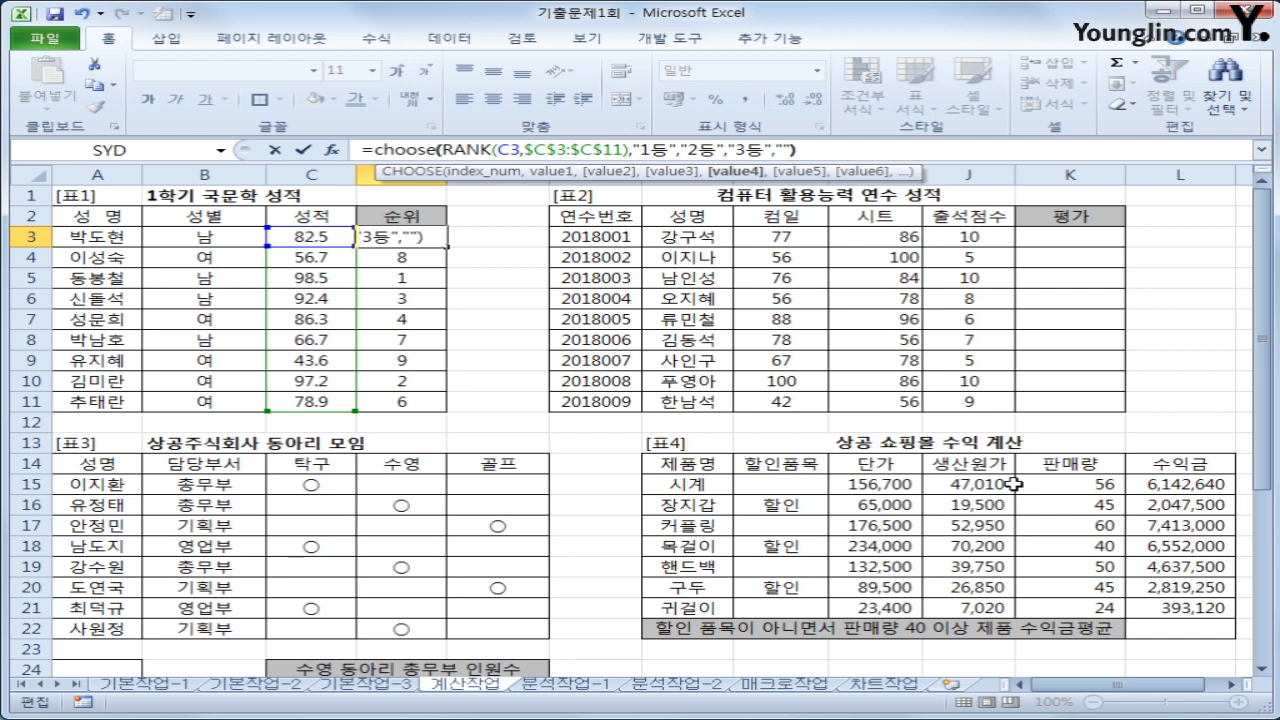
key(Return)
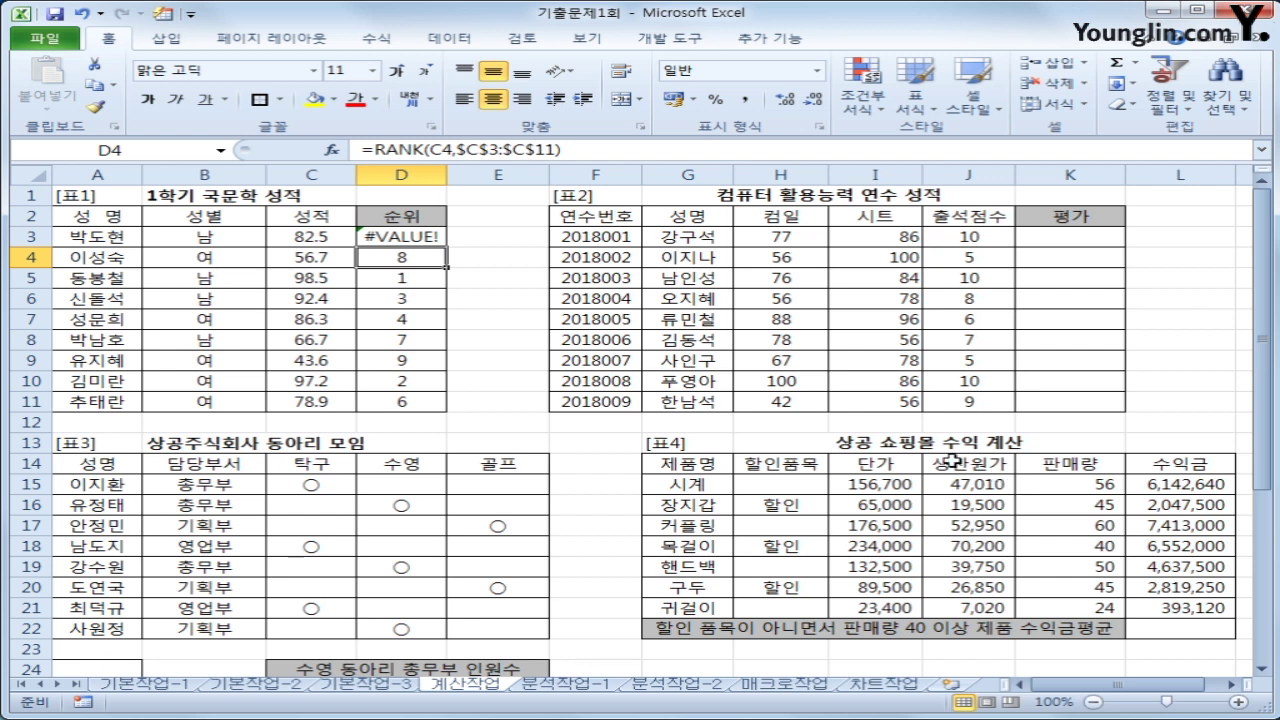
click(428, 237)
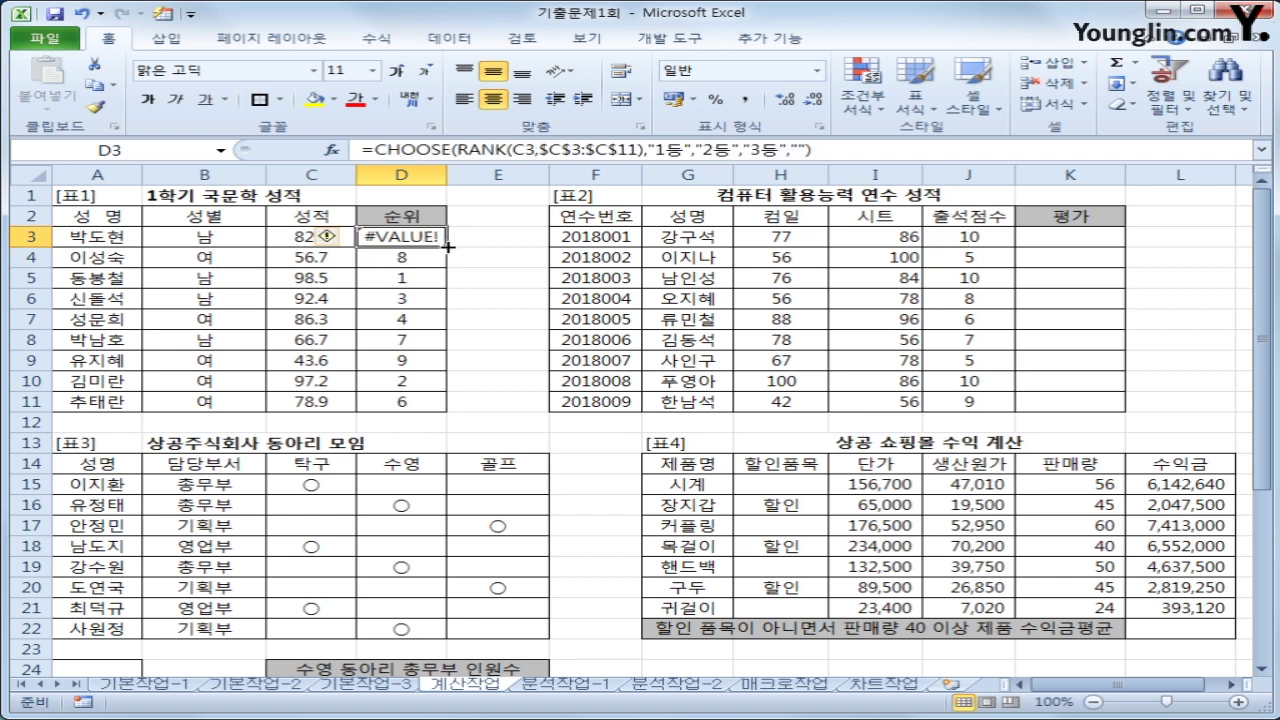
drag(446, 245, 447, 414)
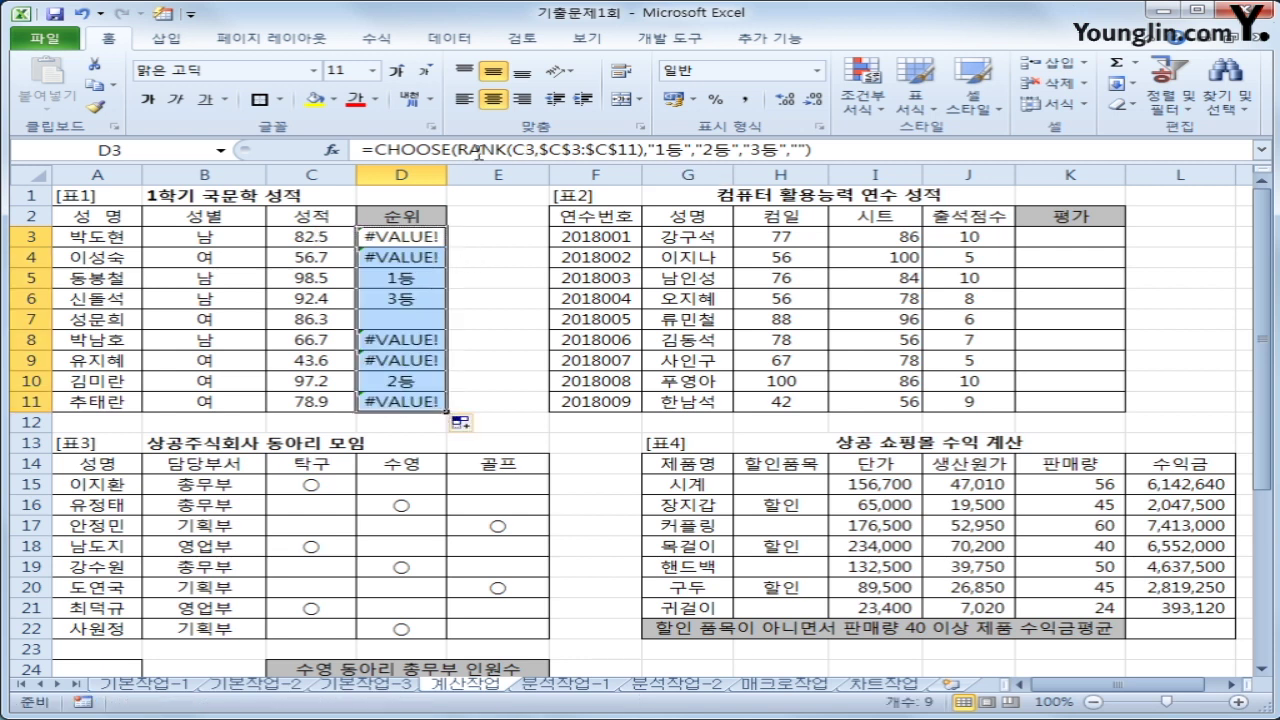
Review the RANK index and each value argument of the CHOOSE formula in D3
drag(461, 149, 646, 149)
click(665, 149)
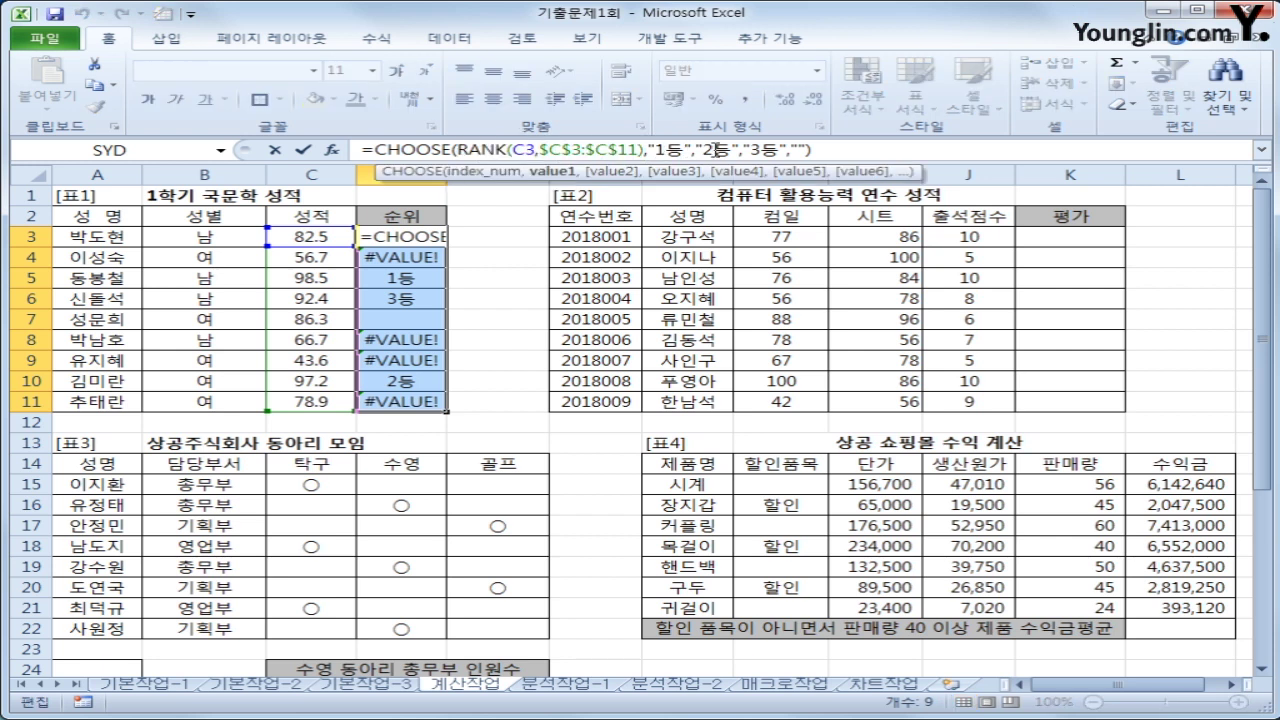
click(714, 149)
click(765, 149)
click(797, 149)
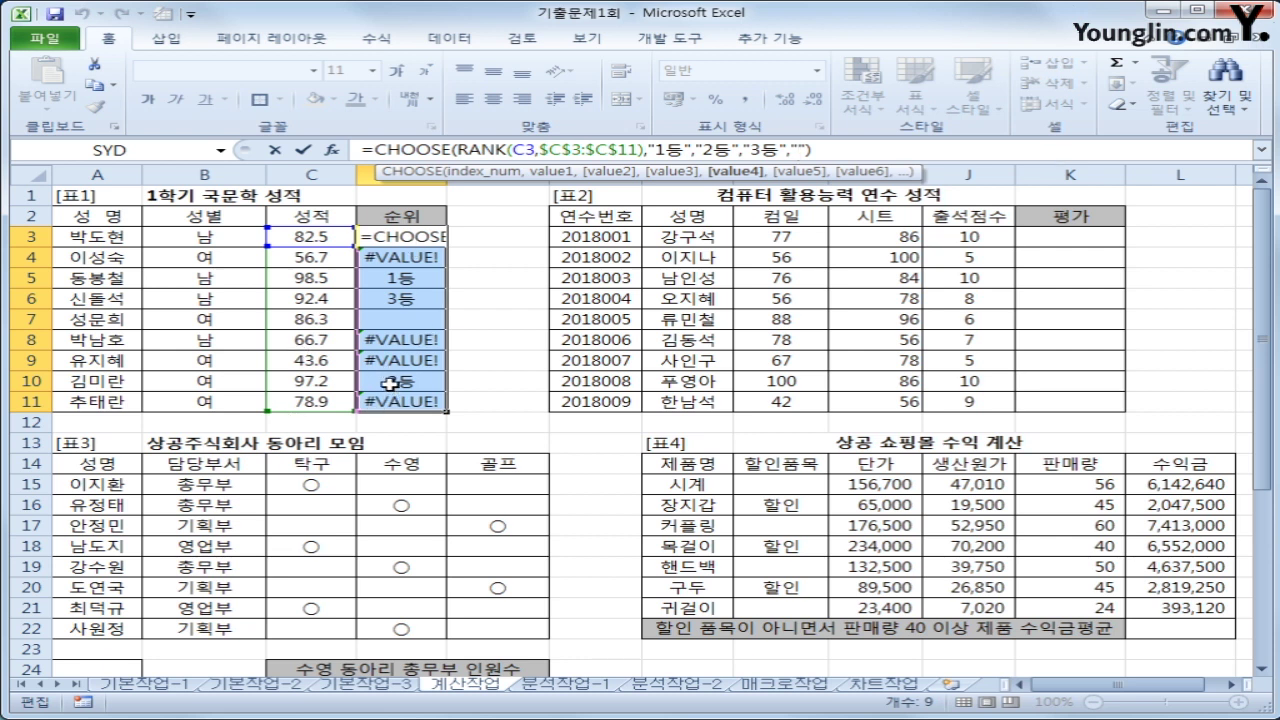
key(ctrl+Return)
Rework D3 as =IFERROR(CHOOSE(RANK(C3,$C$3:$C$11),"1등","2등","3등"),"") so that errors return an empty string
click(430, 235)
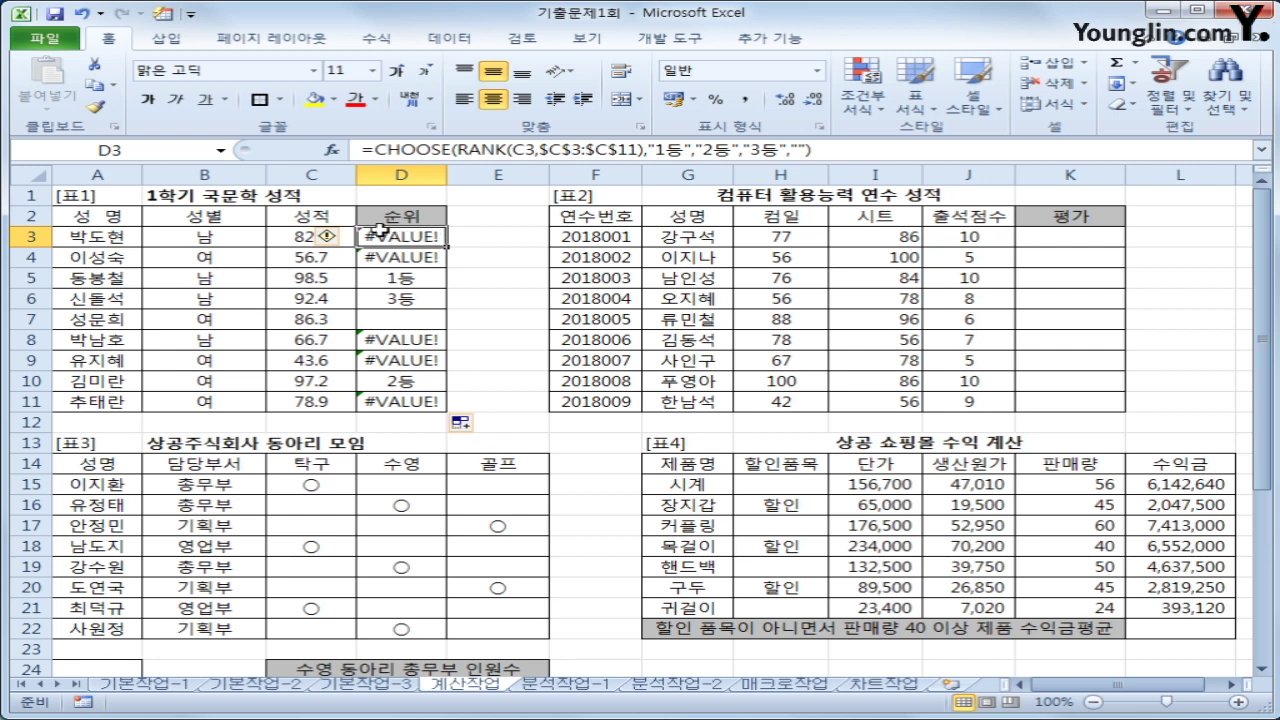
click(376, 150)
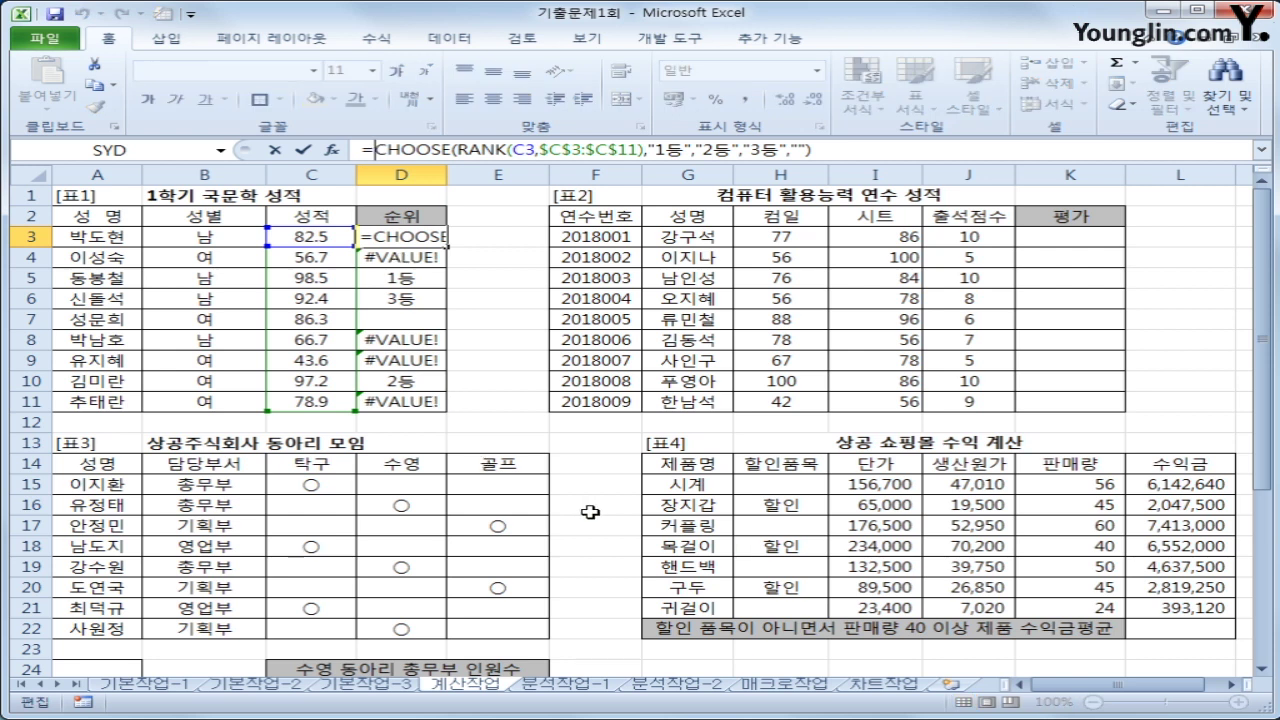
text(ife)
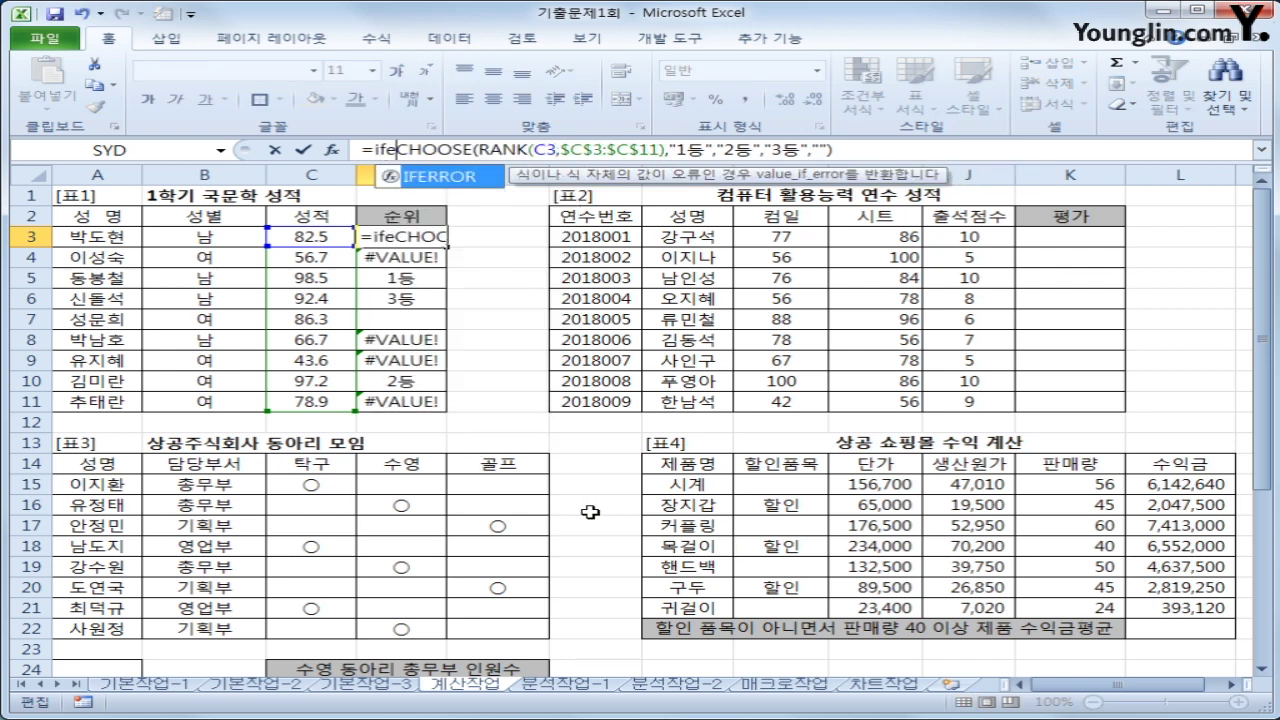
key(Tab)
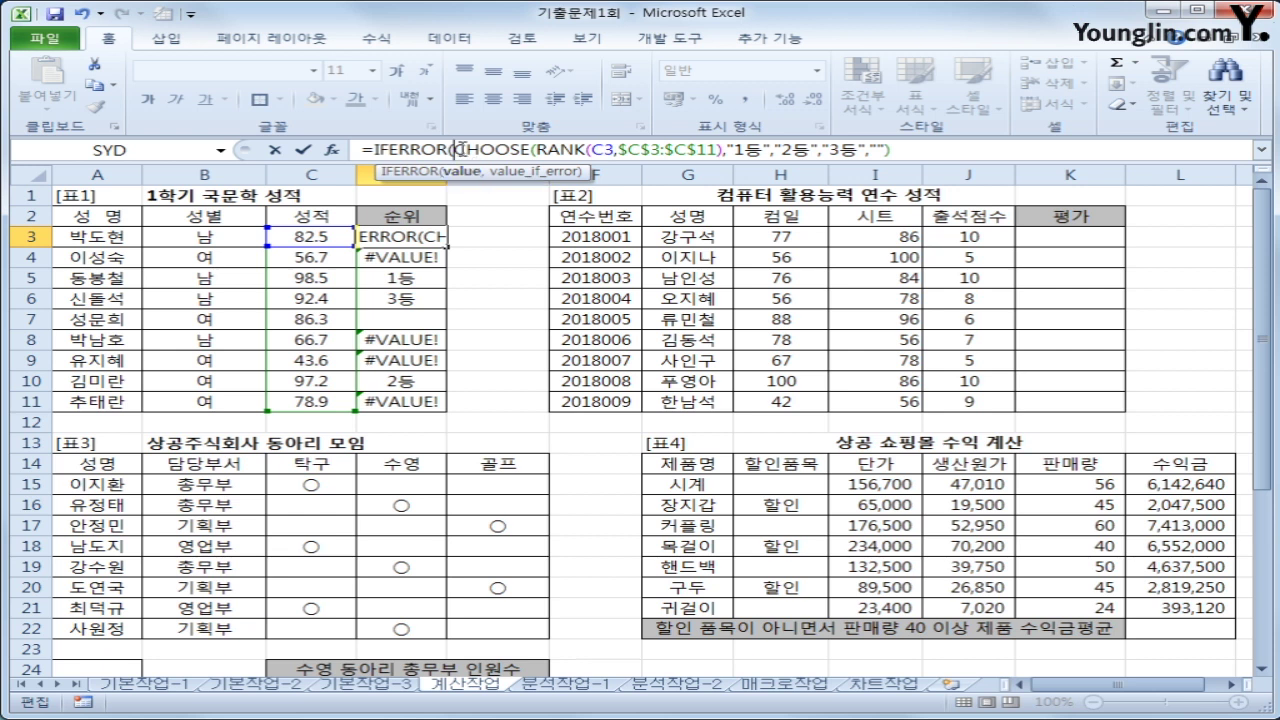
drag(452, 148, 726, 148)
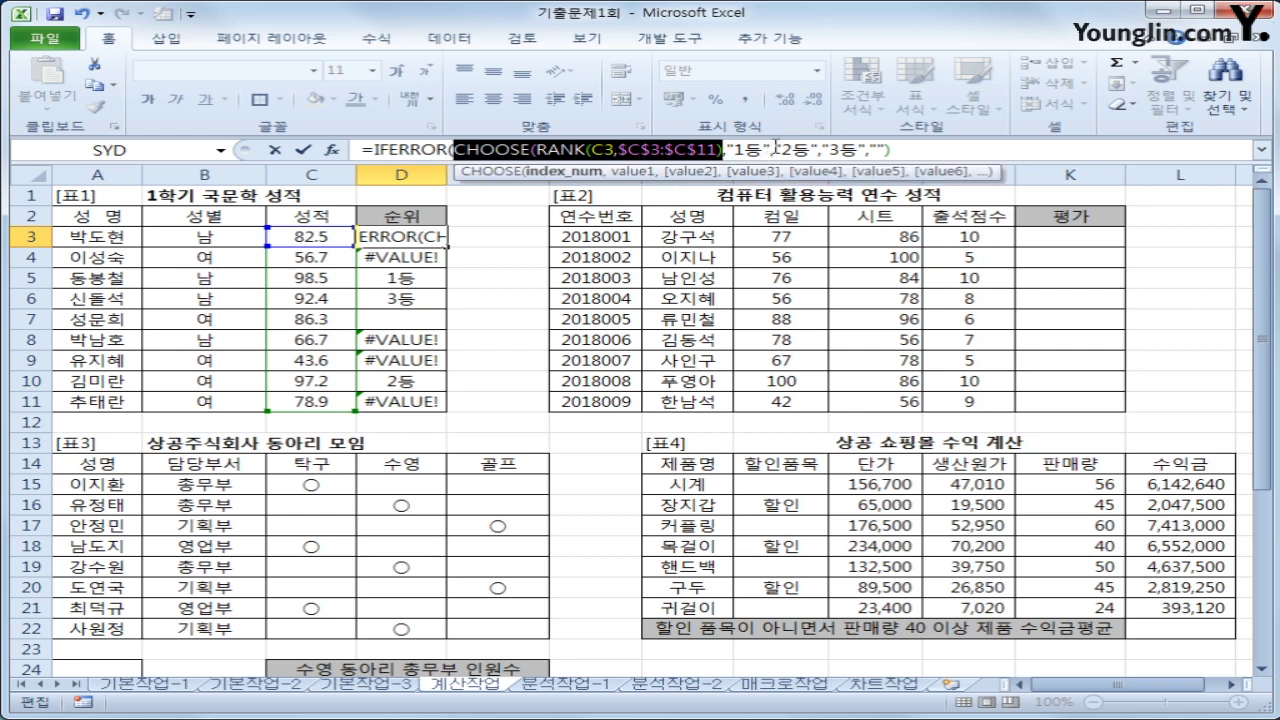
click(861, 149)
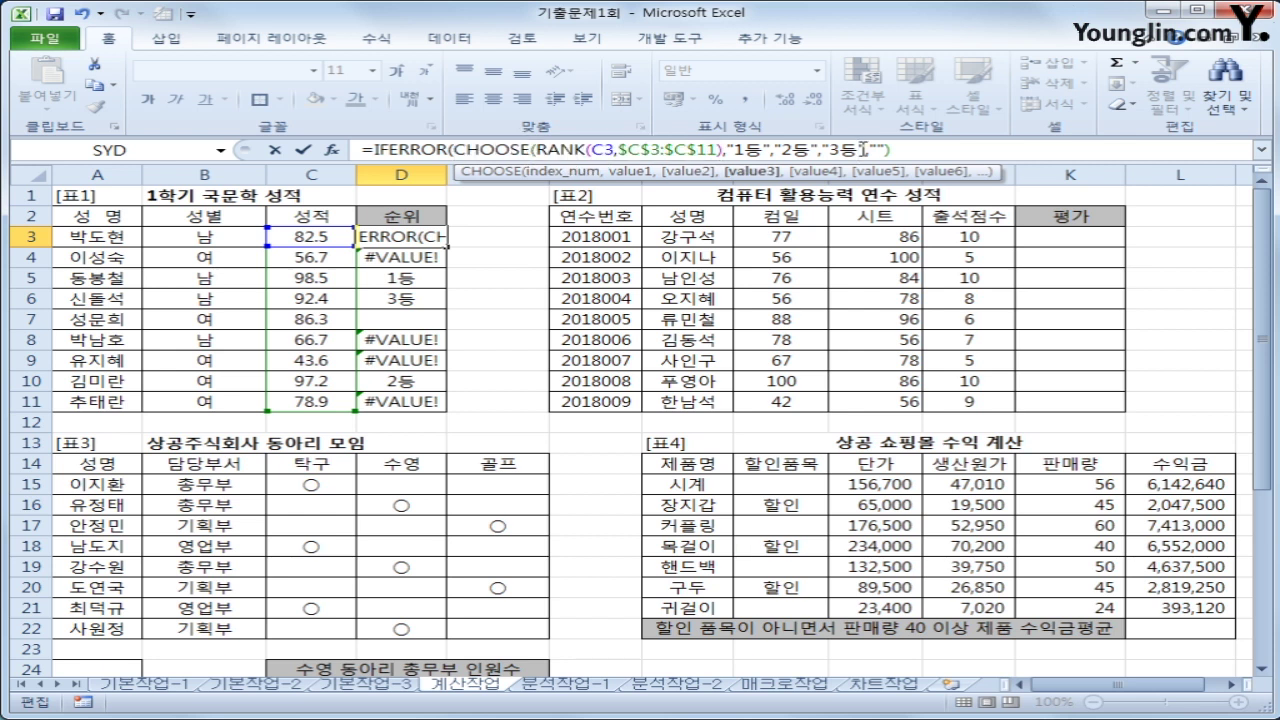
text(,""))
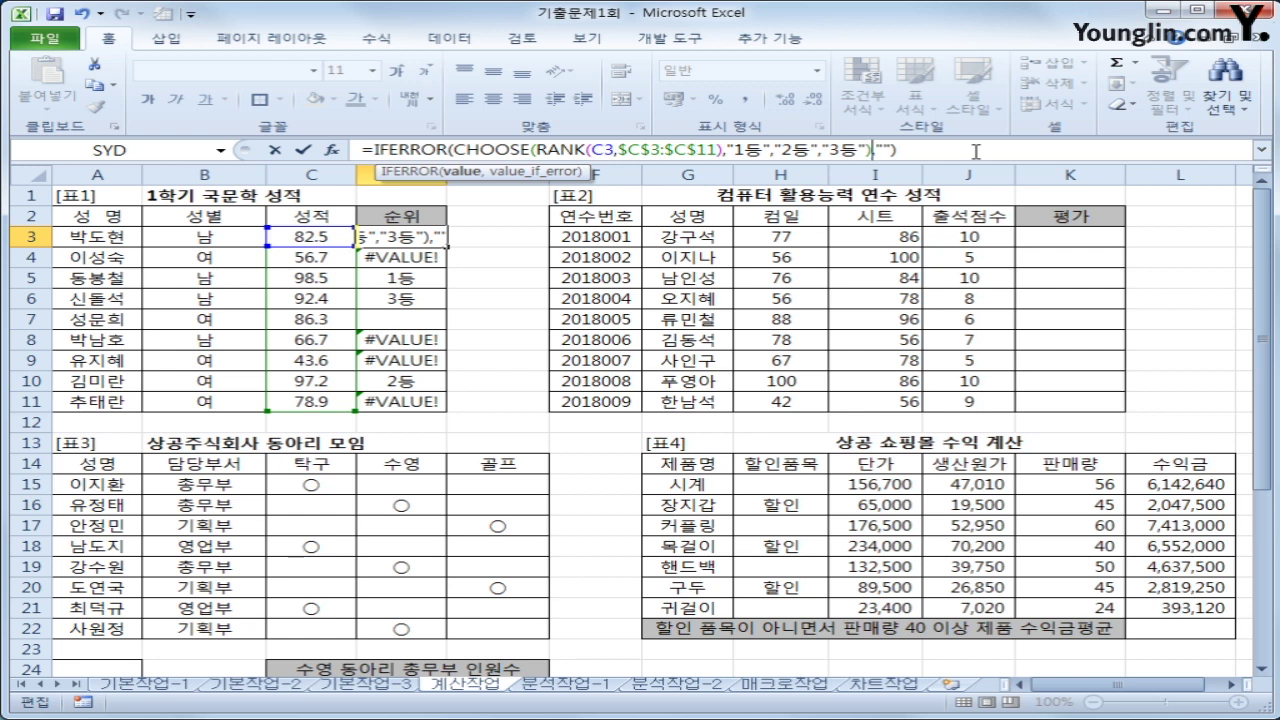
double_click(884, 149)
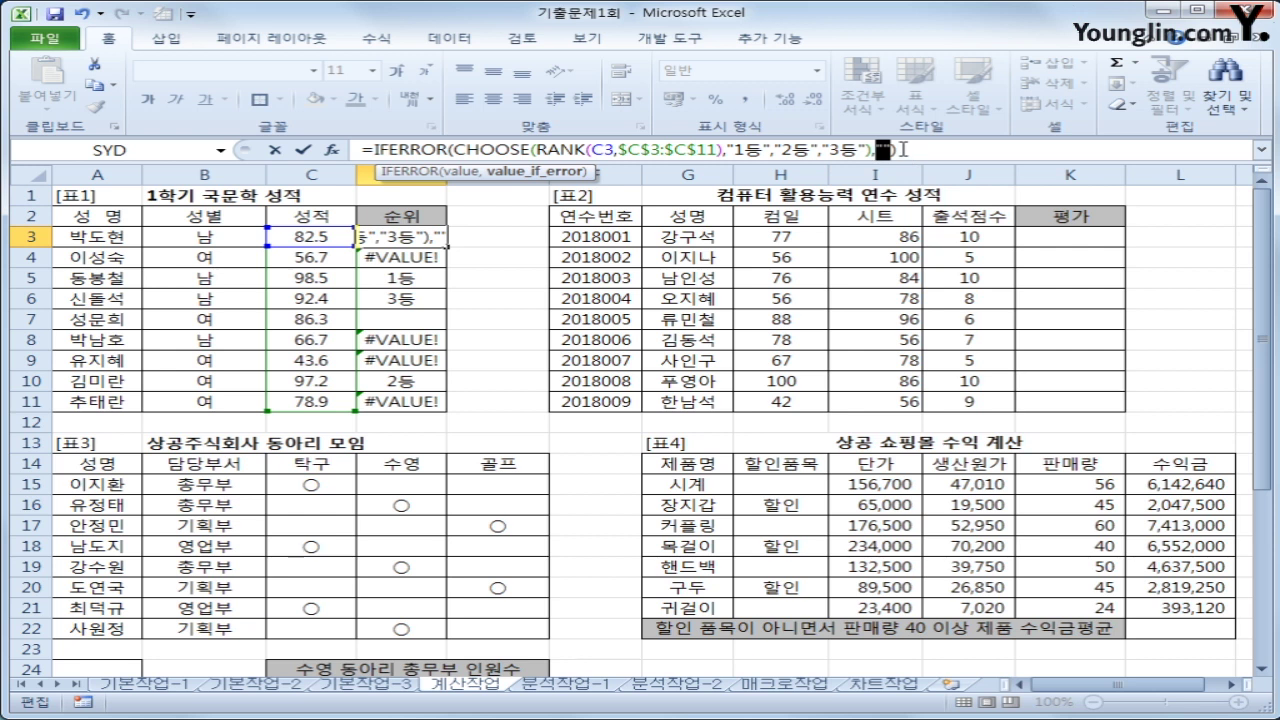
key(End)
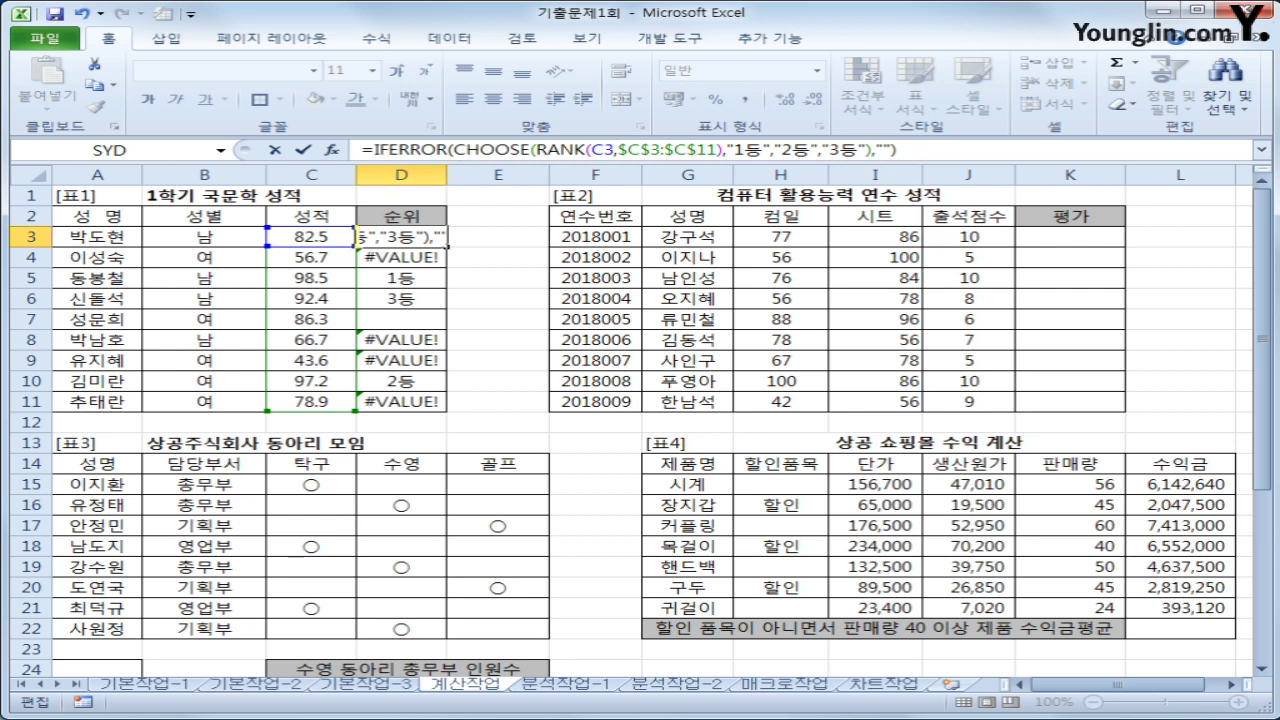
mouse_move(538, 157)
mouse_down()
mouse_move(634, 146)
mouse_move(705, 162)
mouse_move(712, 140)
mouse_move(565, 138)
mouse_move(540, 157)
mouse_move(583, 195)
mouse_move(628, 207)
mouse_move(630, 235)
mouse_move(742, 216)
mouse_up()
mouse_move(760, 238)
mouse_down()
mouse_move(750, 228)
mouse_move(748, 258)
mouse_up()
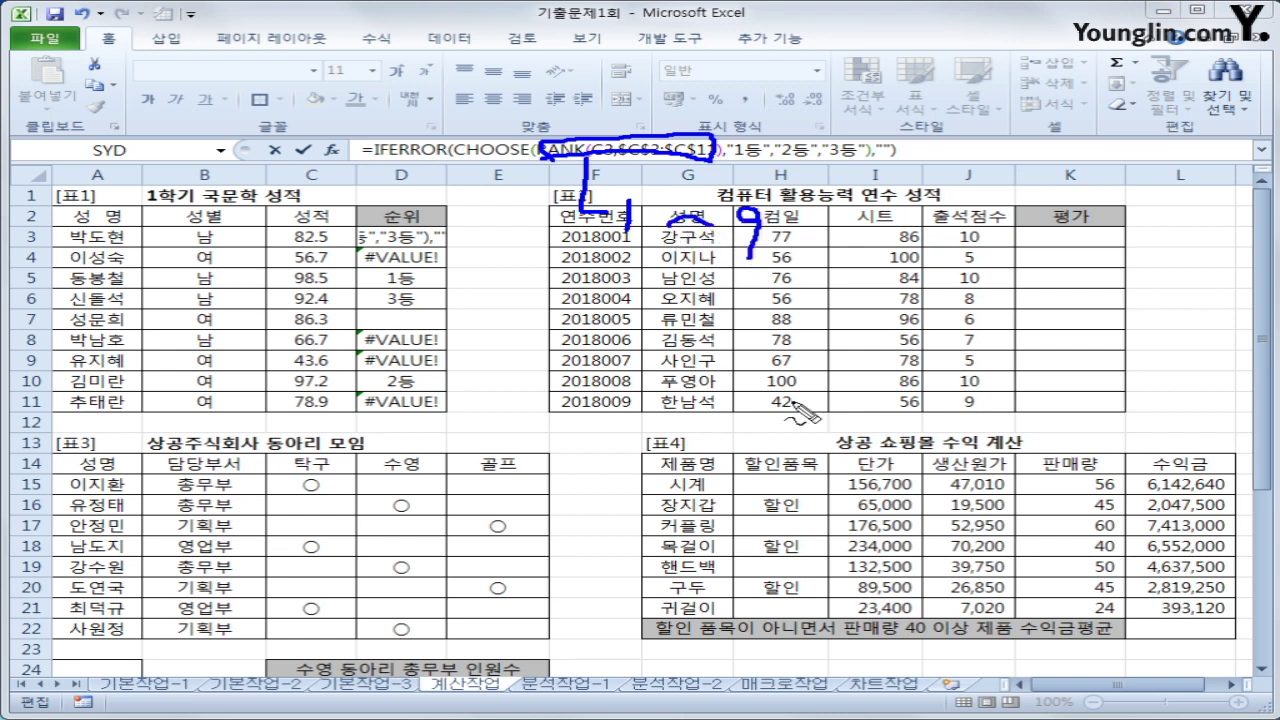
mouse_move(530, 172)
mouse_down()
mouse_move(472, 160)
mouse_move(497, 137)
mouse_move(528, 168)
mouse_up()
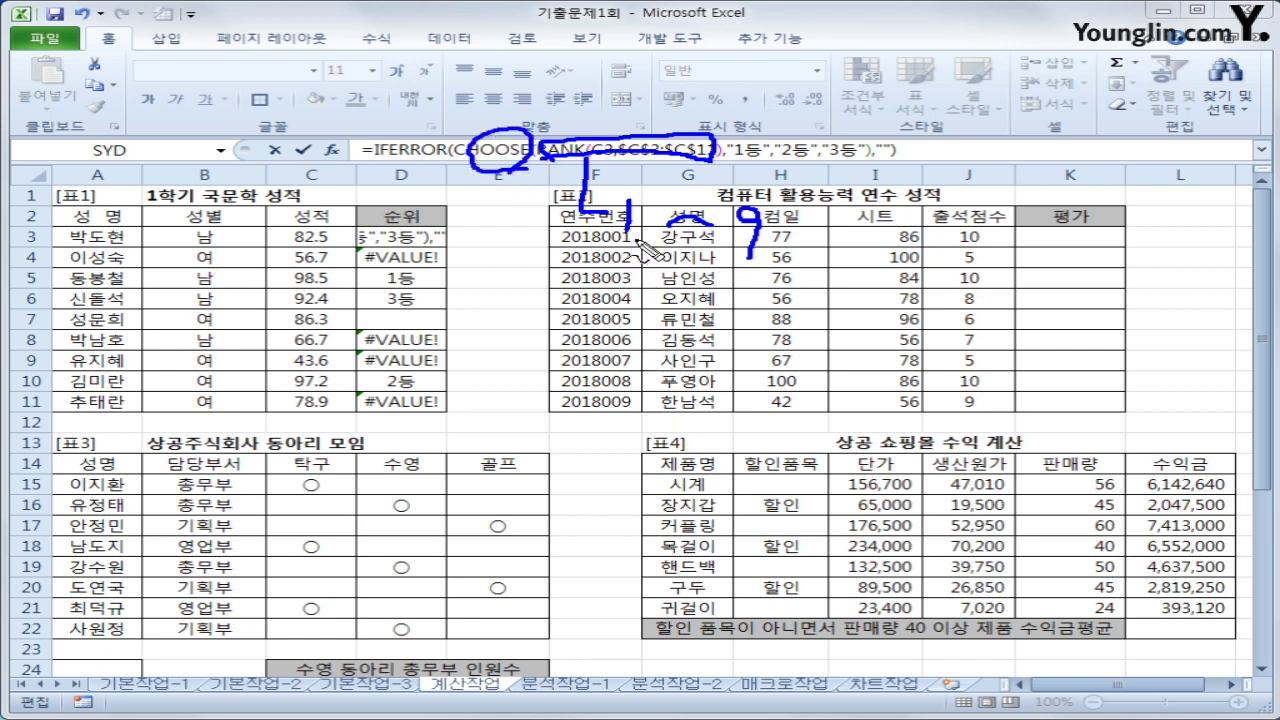
mouse_move(613, 240)
mouse_down()
mouse_move(650, 203)
mouse_move(656, 242)
mouse_up()
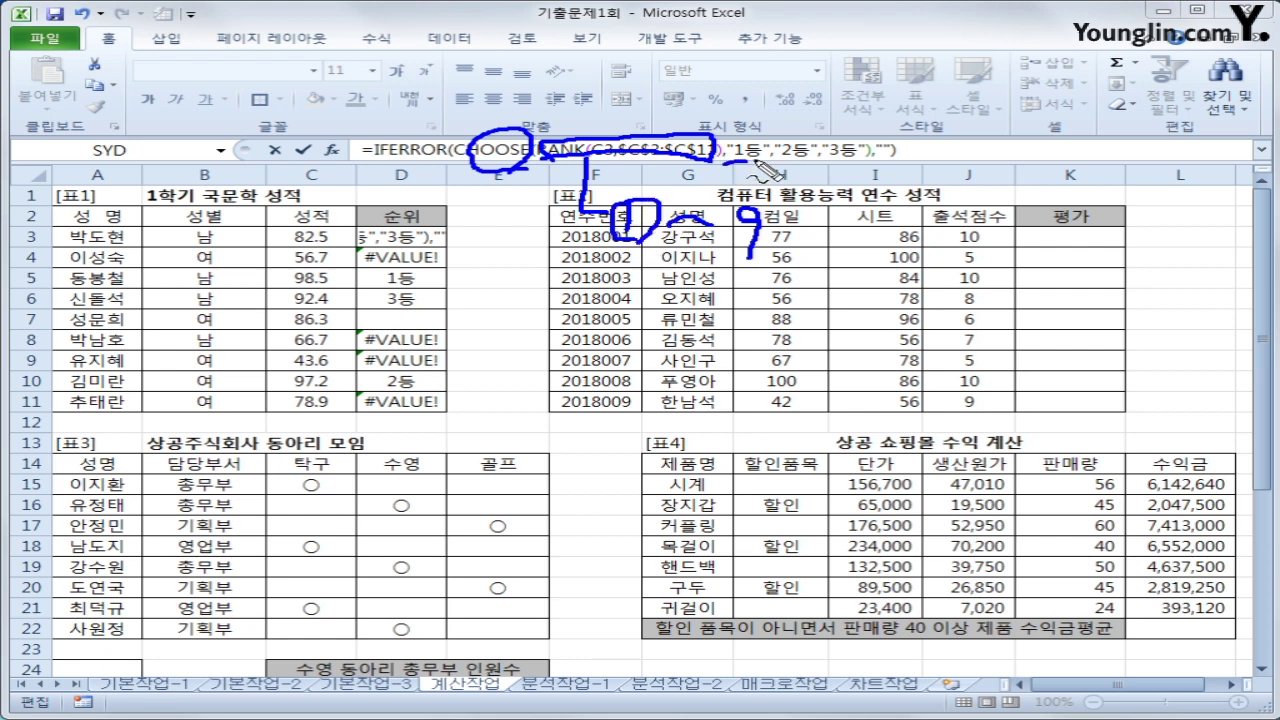
mouse_move(763, 166)
mouse_down()
mouse_move(866, 158)
mouse_move(842, 208)
mouse_up()
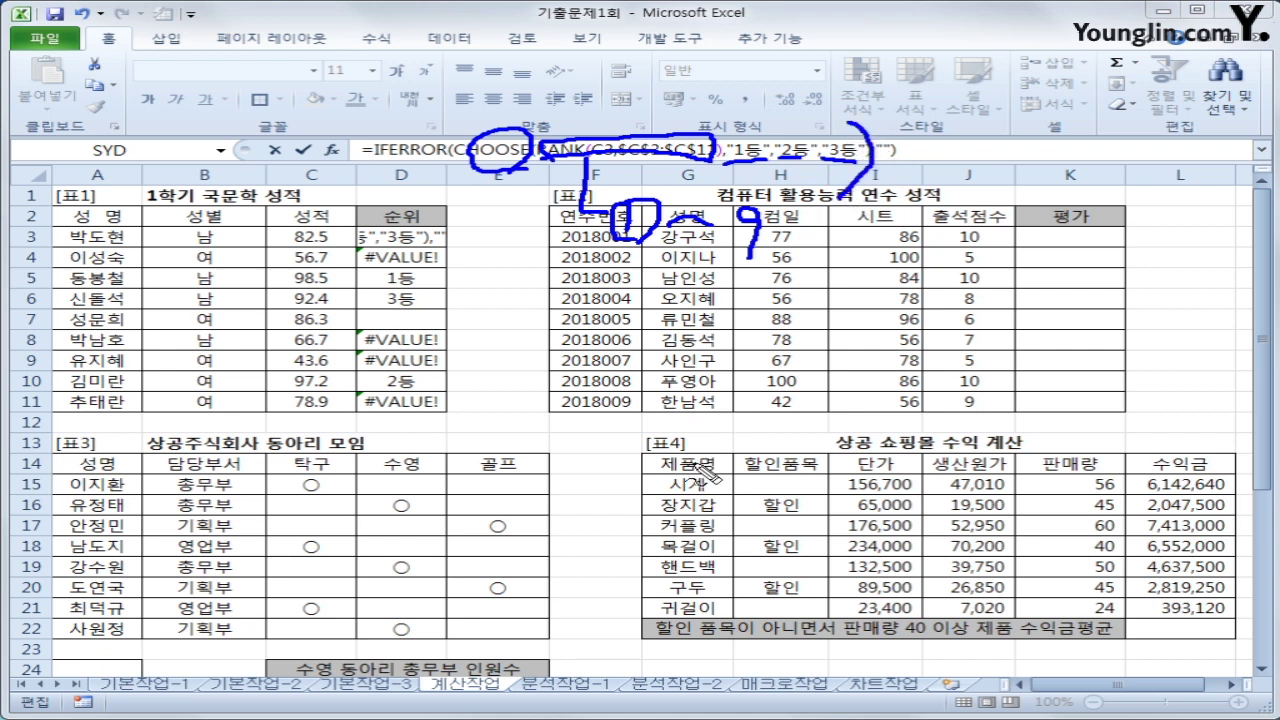
mouse_move(910, 284)
mouse_down()
mouse_move(868, 318)
mouse_move(935, 345)
mouse_move(902, 305)
mouse_move(889, 336)
mouse_up()
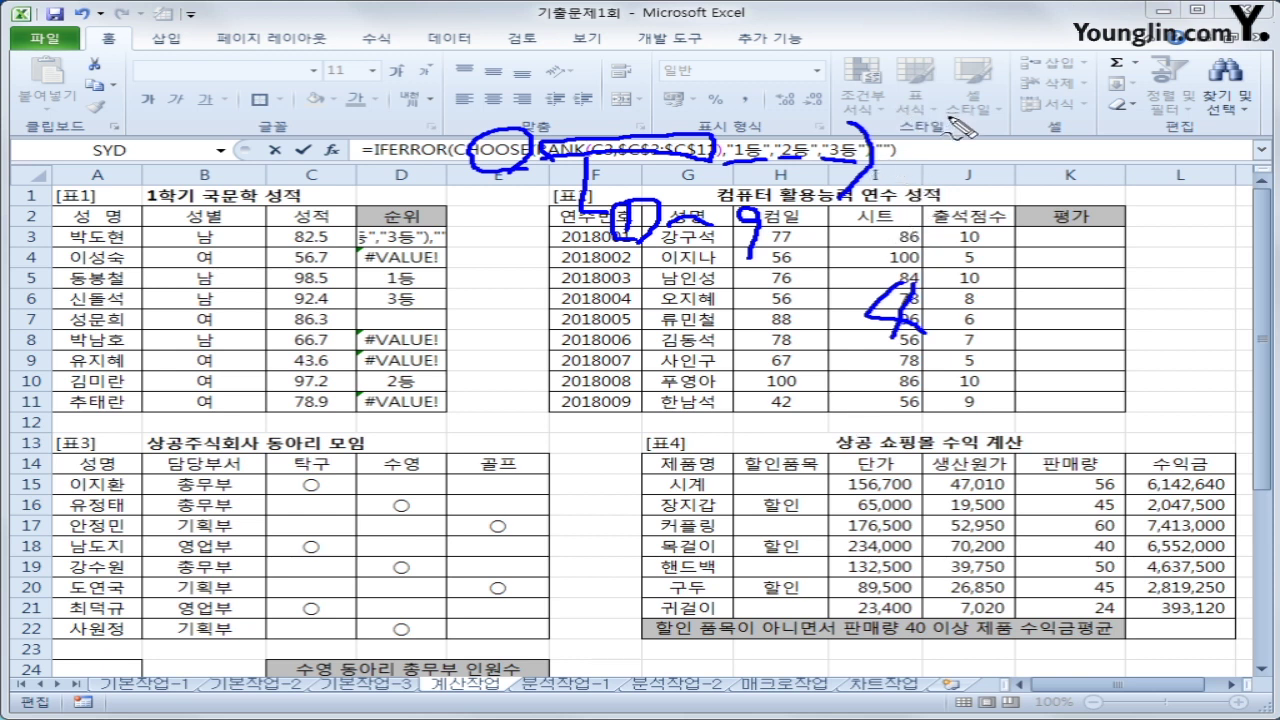
mouse_move(482, 128)
mouse_down()
mouse_move(448, 180)
mouse_move(462, 200)
mouse_up()
mouse_move(800, 290)
mouse_down()
mouse_move(575, 282)
mouse_move(700, 180)
mouse_move(778, 205)
mouse_move(805, 262)
mouse_move(775, 295)
mouse_move(745, 300)
mouse_up()
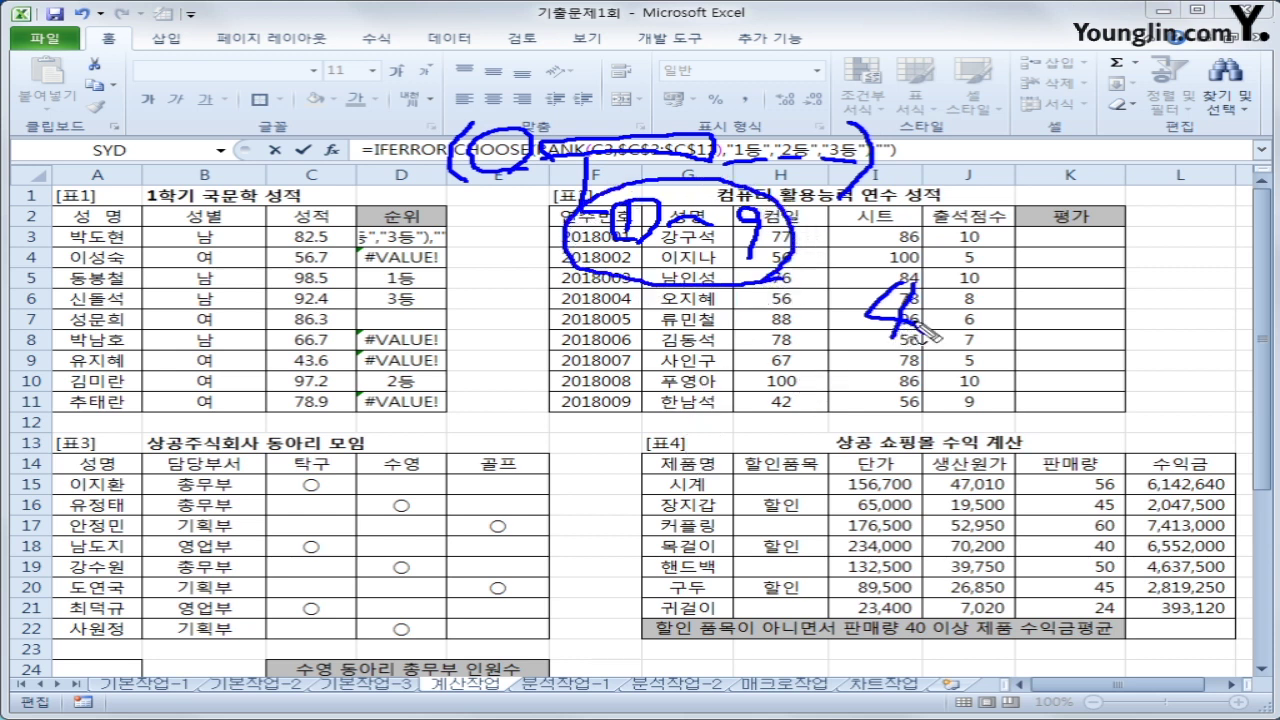
mouse_move(932, 332)
mouse_down()
mouse_move(975, 313)
mouse_move(1020, 325)
mouse_move(1075, 292)
mouse_move(1050, 347)
mouse_up()
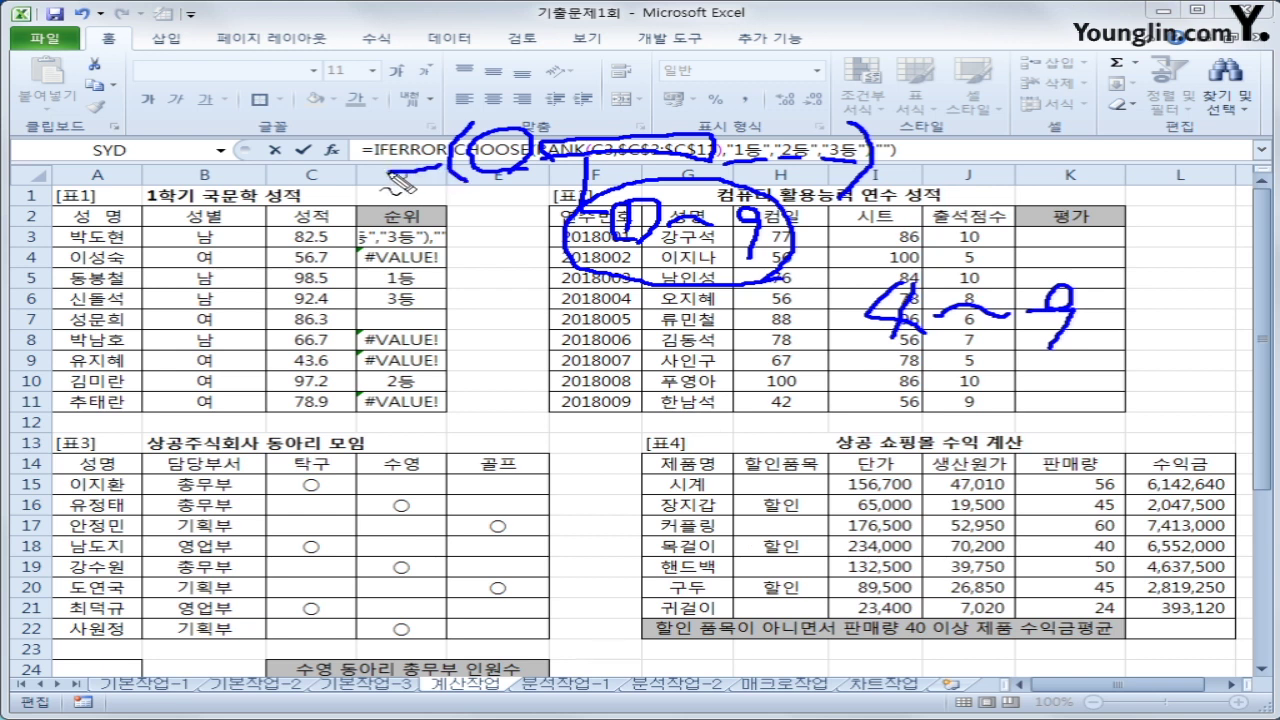
mouse_move(378, 145)
mouse_down()
mouse_move(410, 128)
mouse_move(465, 170)
mouse_move(490, 160)
mouse_up()
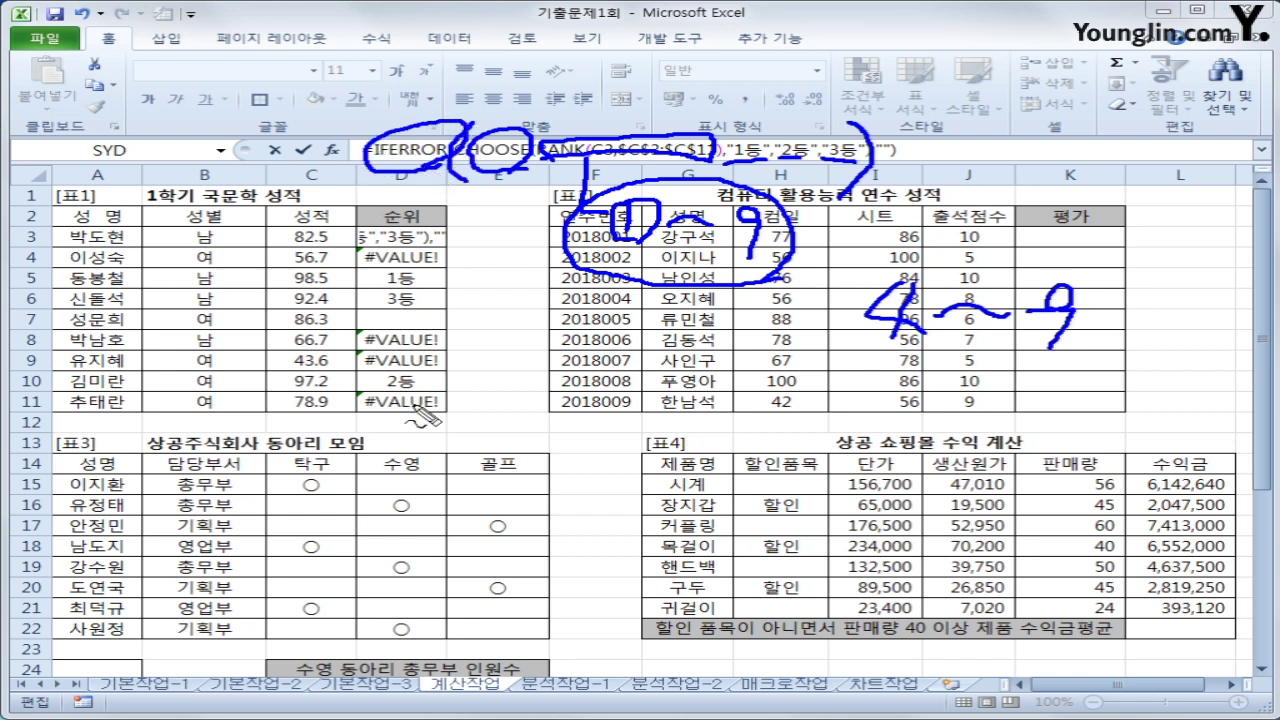
mouse_move(1072, 352)
mouse_down()
mouse_move(950, 366)
mouse_move(858, 308)
mouse_move(1092, 304)
mouse_move(1094, 345)
mouse_up()
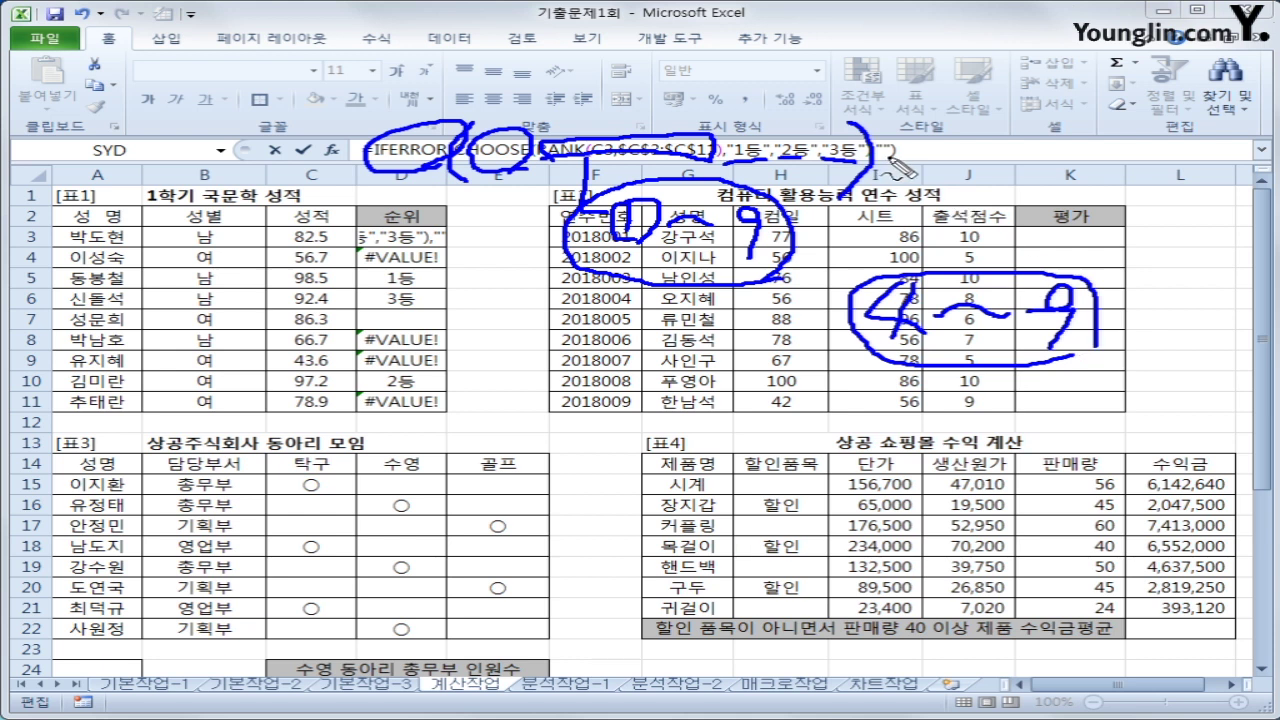
mouse_move(870, 142)
mouse_down()
mouse_move(884, 137)
mouse_move(897, 168)
mouse_up()
key(Escape)
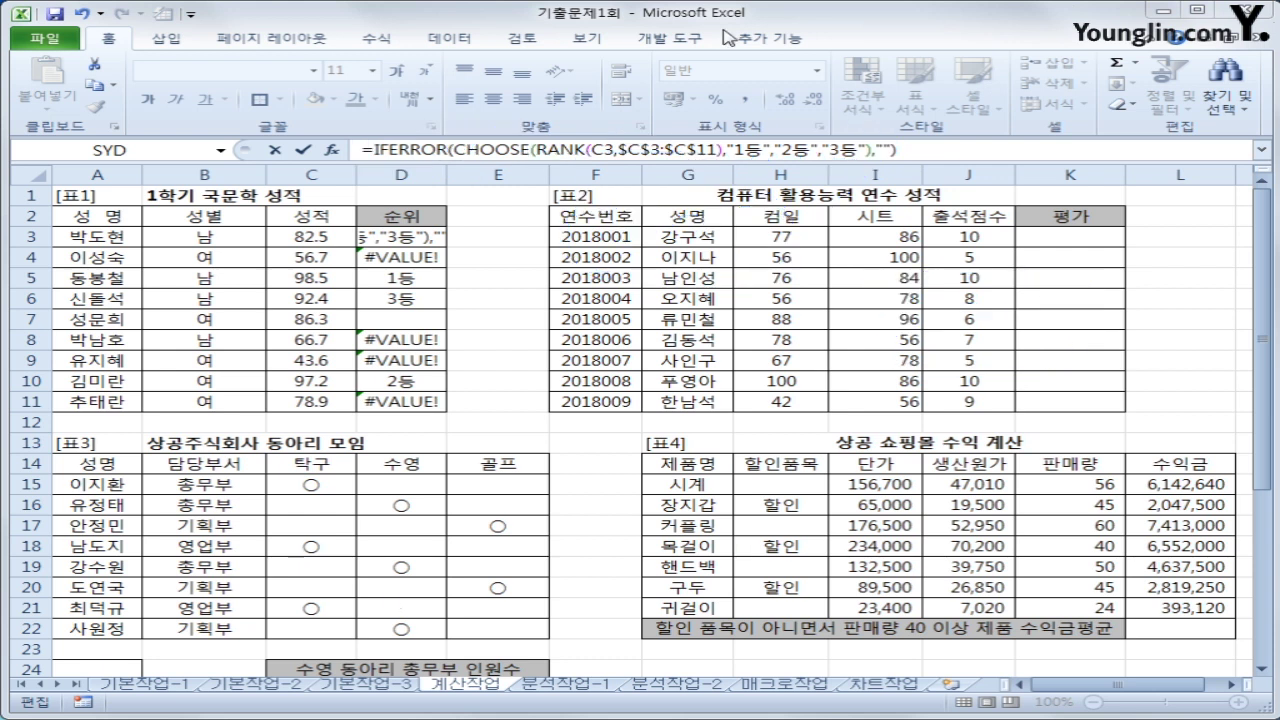
click(941, 151)
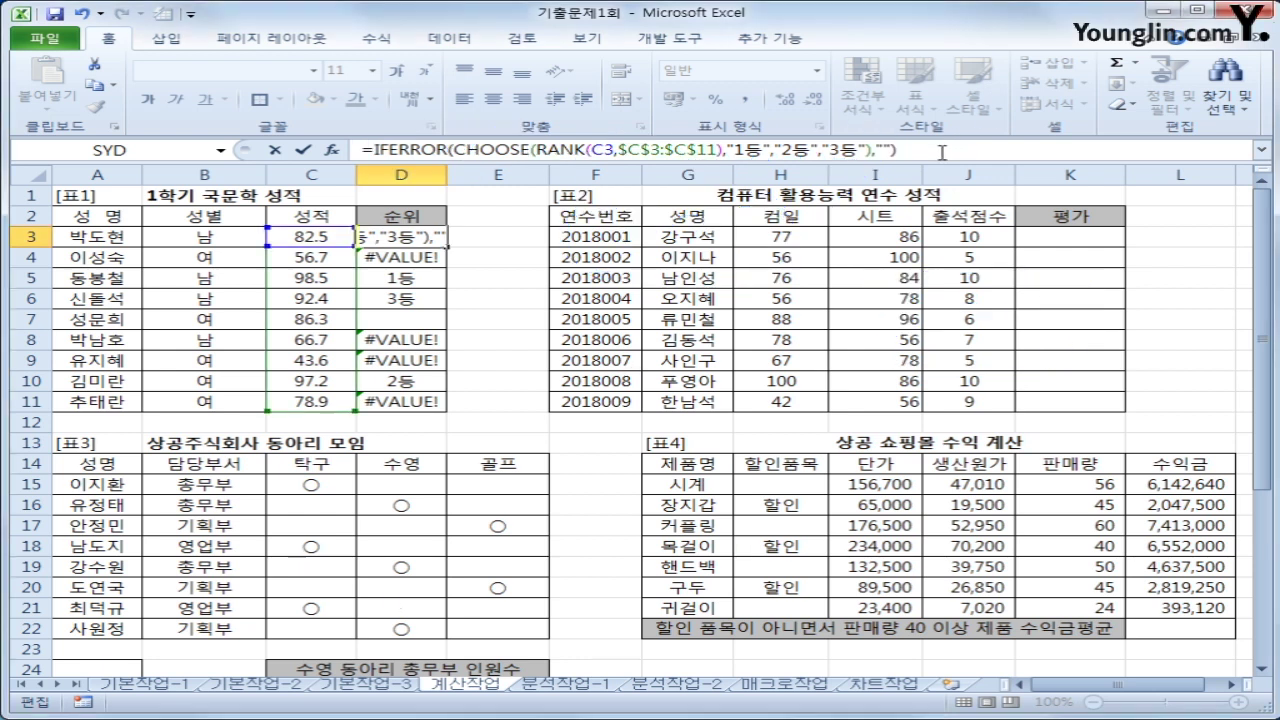
Enter the IFERROR formula in D3 of 표1 and fill it down through D11
key(Return)
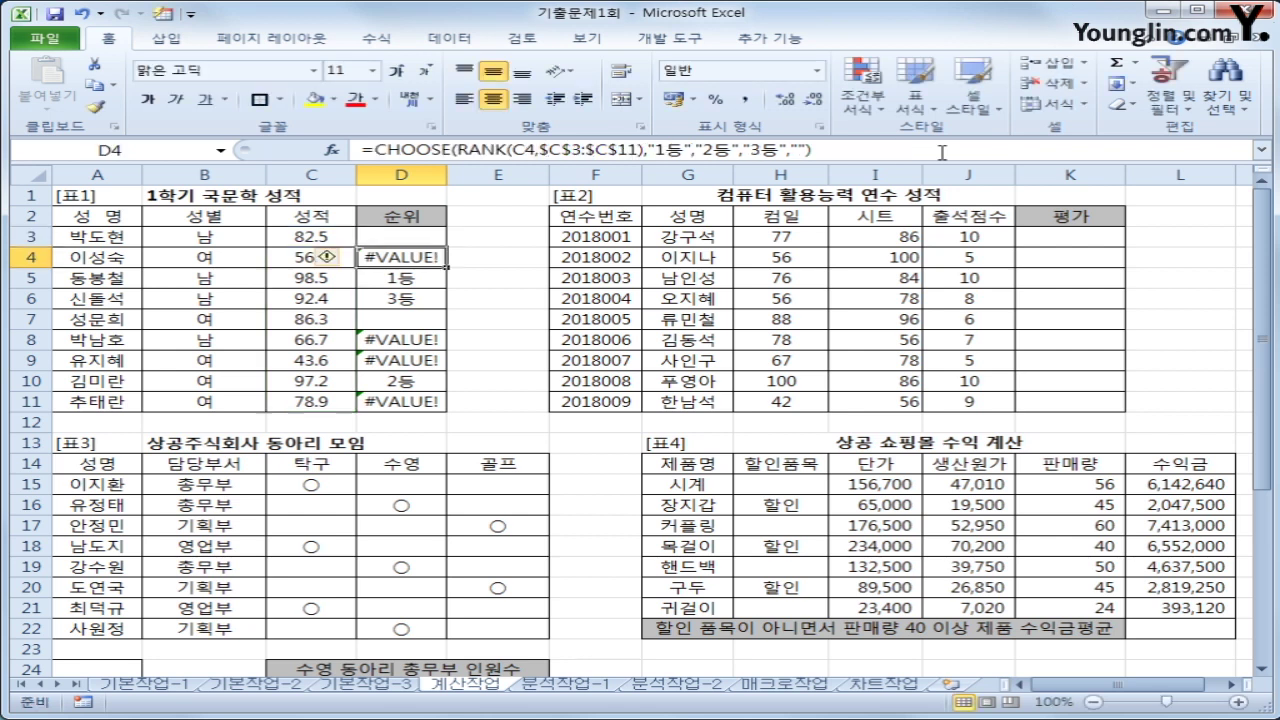
click(405, 240)
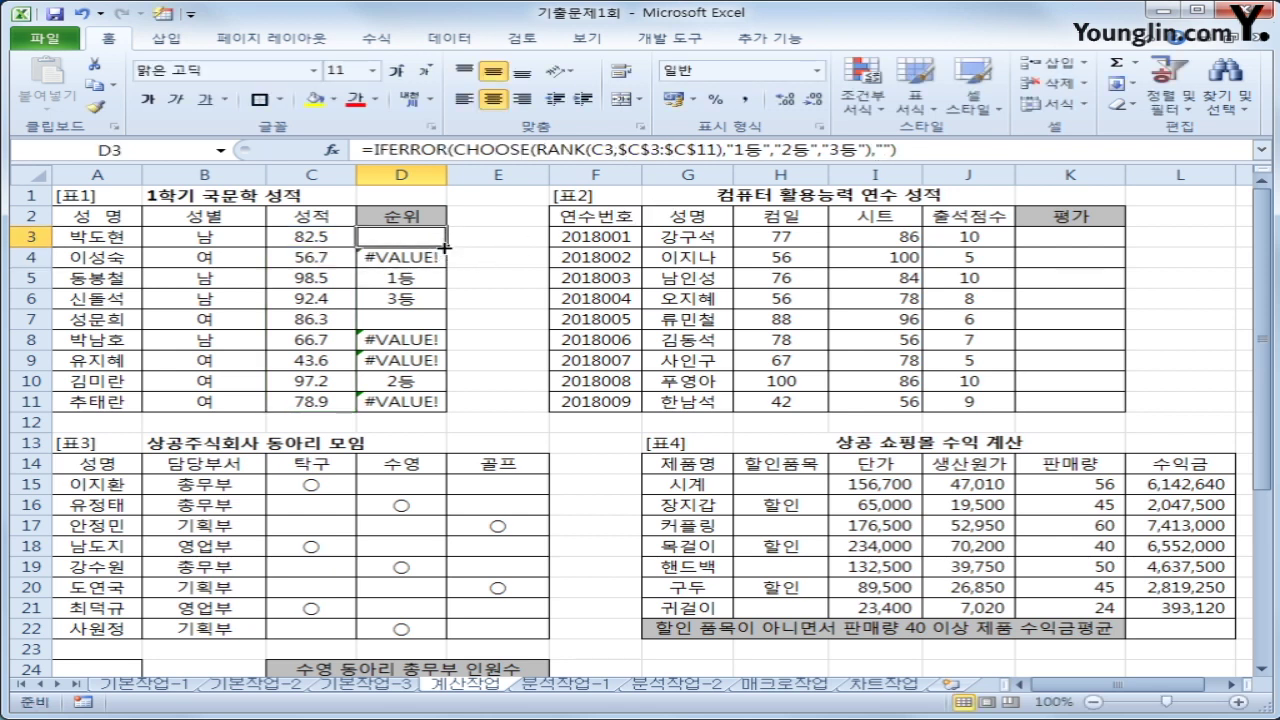
drag(446, 246, 426, 406)
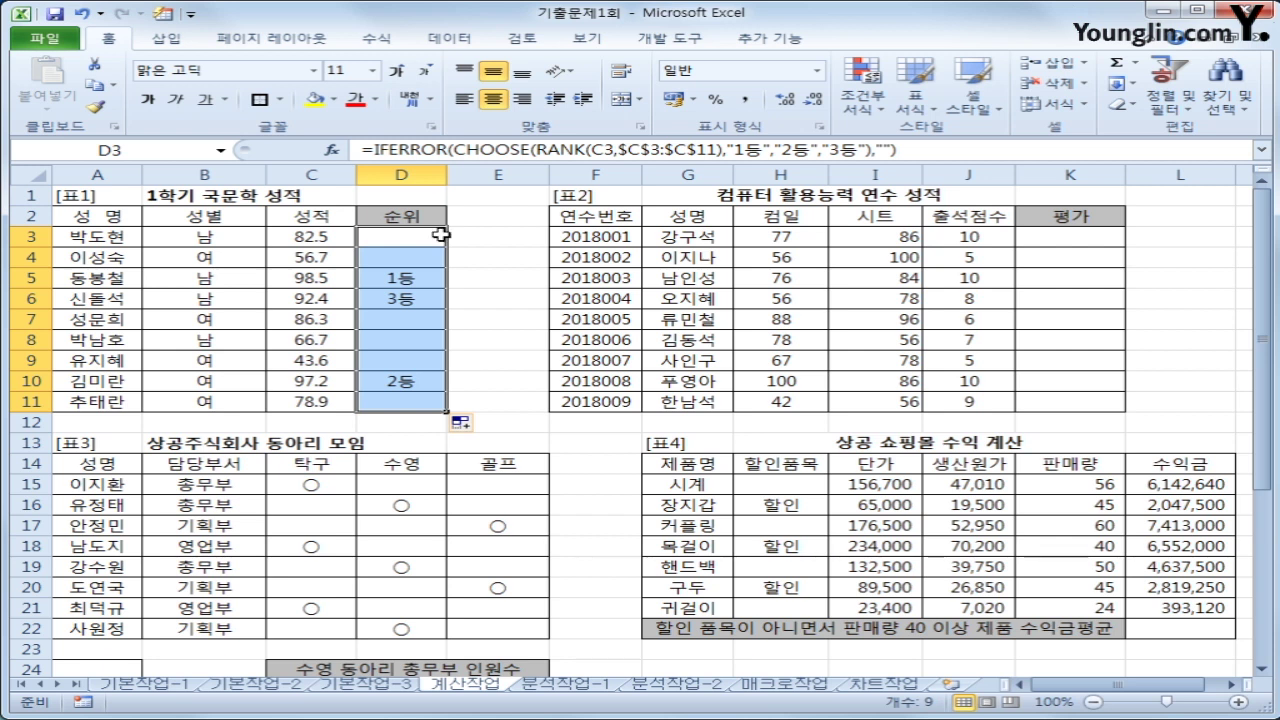
Review D3's IFERROR formula, examining the nested CHOOSE and RANK arguments and the empty-string fallback
click(413, 244)
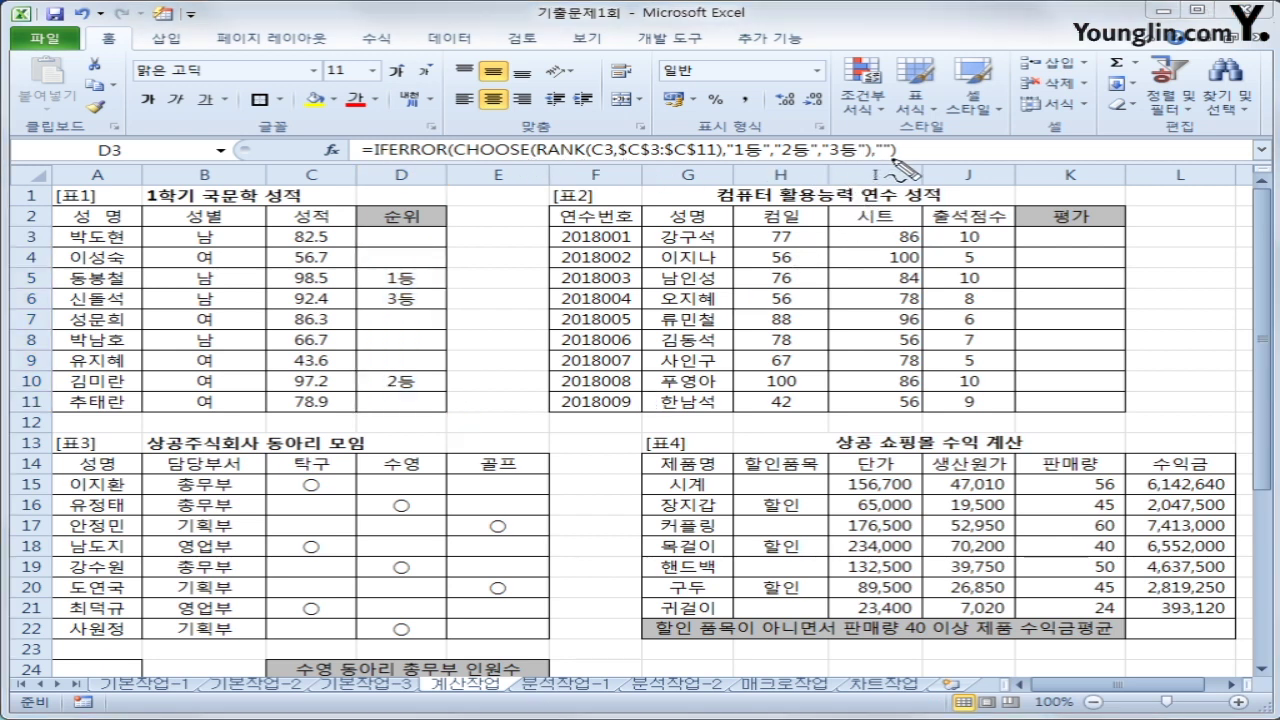
mouse_move(895, 140)
mouse_down()
mouse_move(899, 155)
mouse_move(890, 140)
mouse_up()
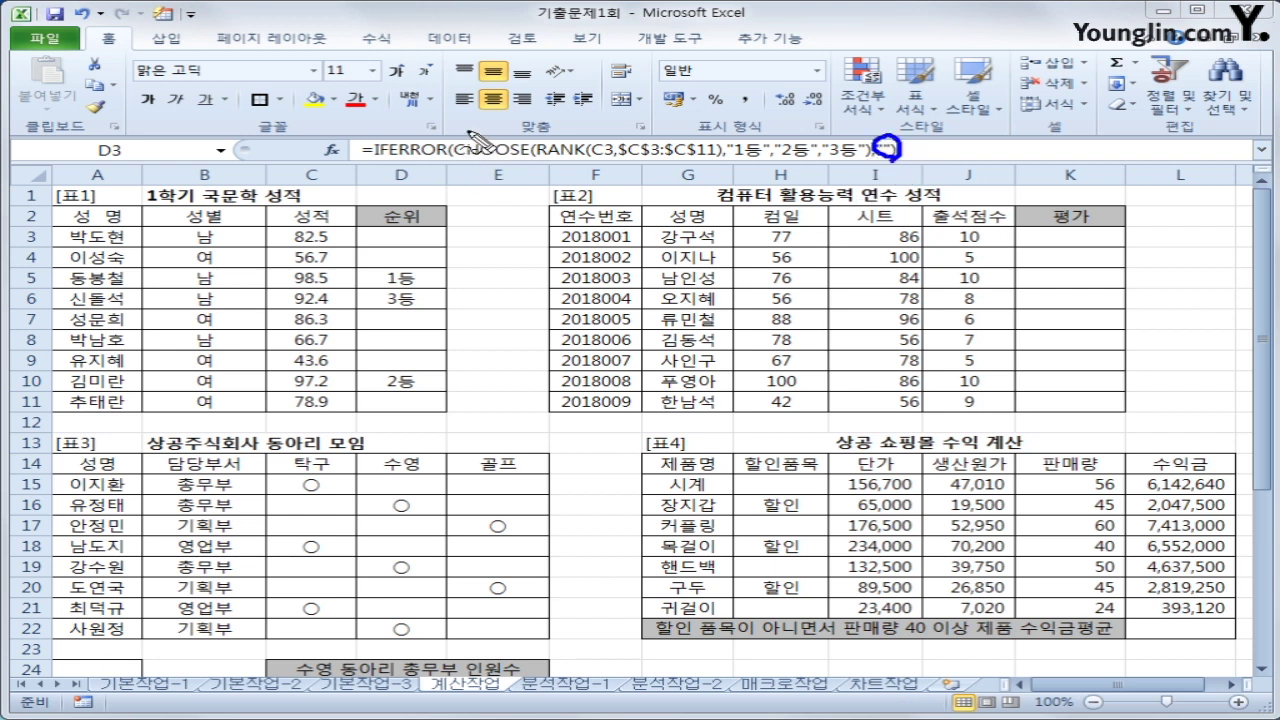
mouse_move(463, 131)
mouse_down()
mouse_move(453, 158)
mouse_move(476, 180)
mouse_up()
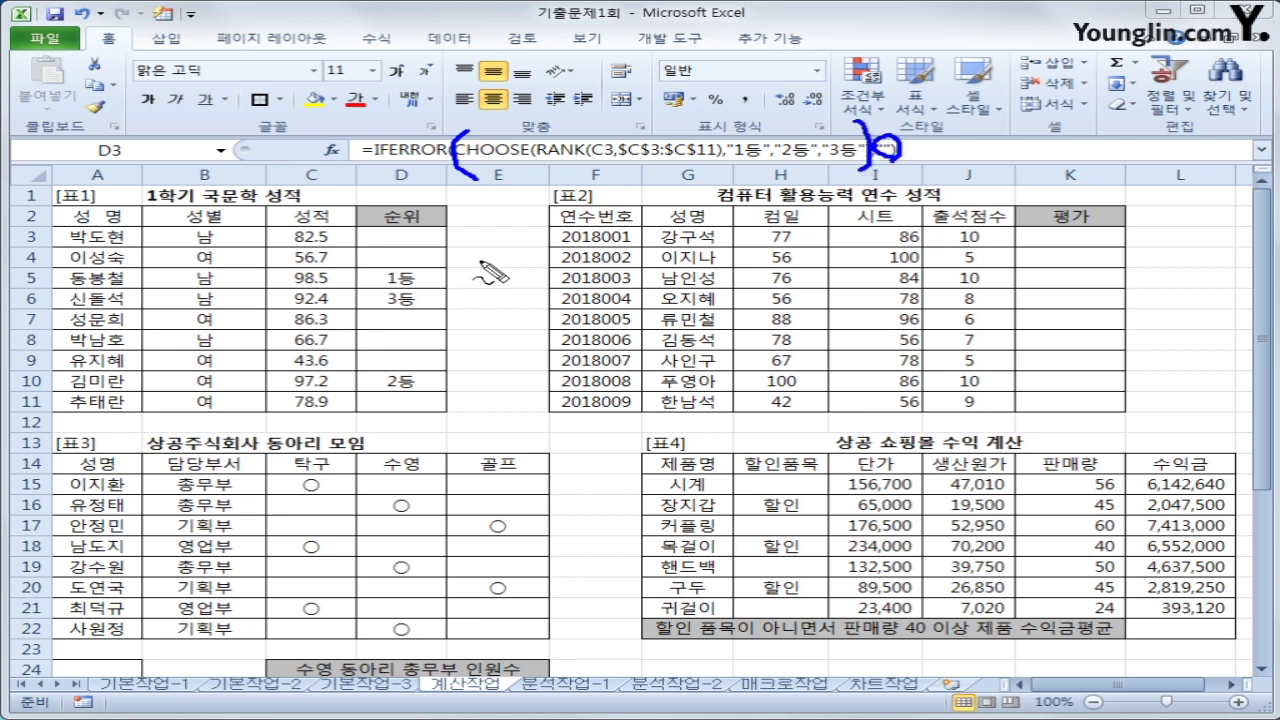
drag(535, 172, 864, 160)
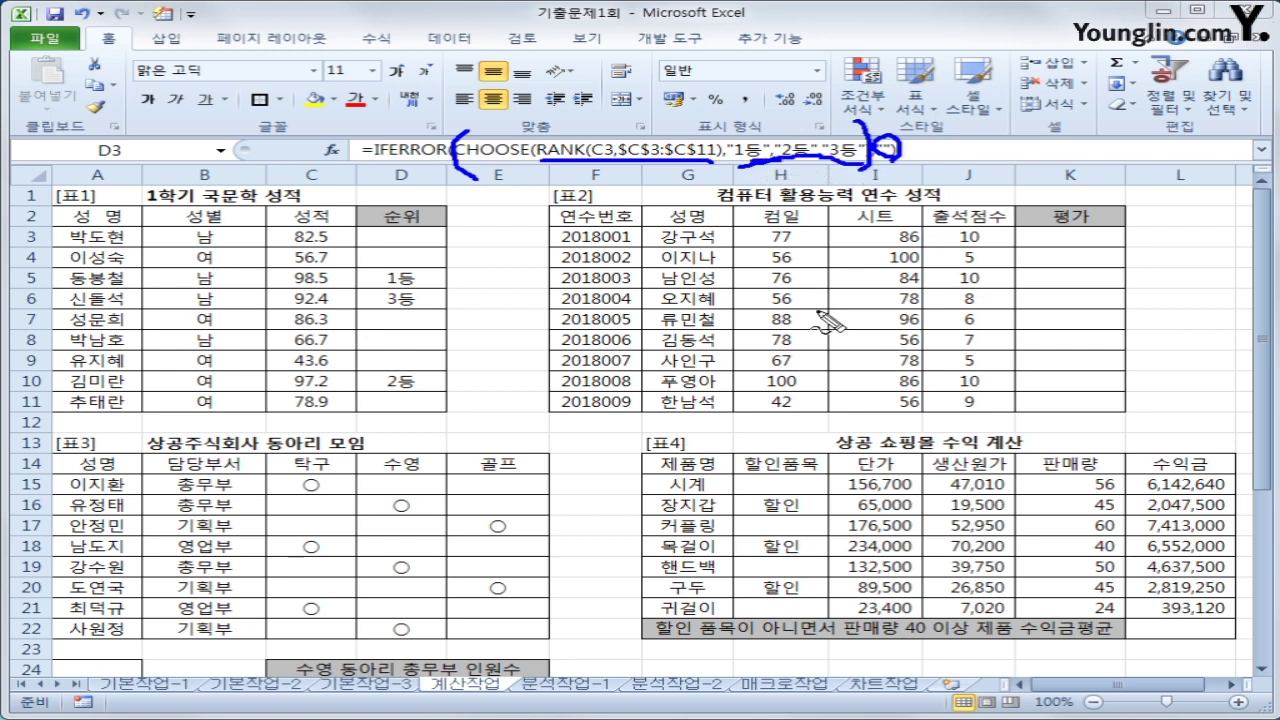
drag(906, 152, 925, 148)
key(Escape)
click(420, 240)
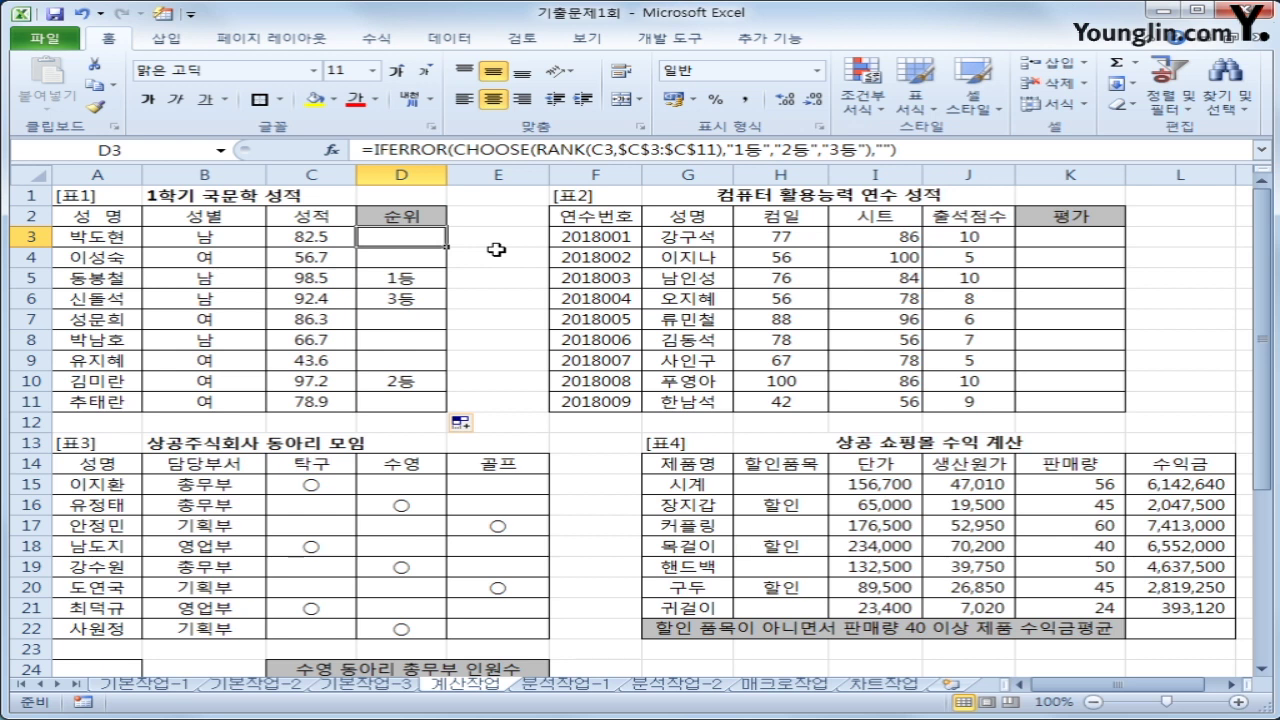
Examine the 컴일, 시트 and 출석점수 cells in row 3 of 표2 and the 평가 range K3:K11
click(1048, 250)
click(1056, 235)
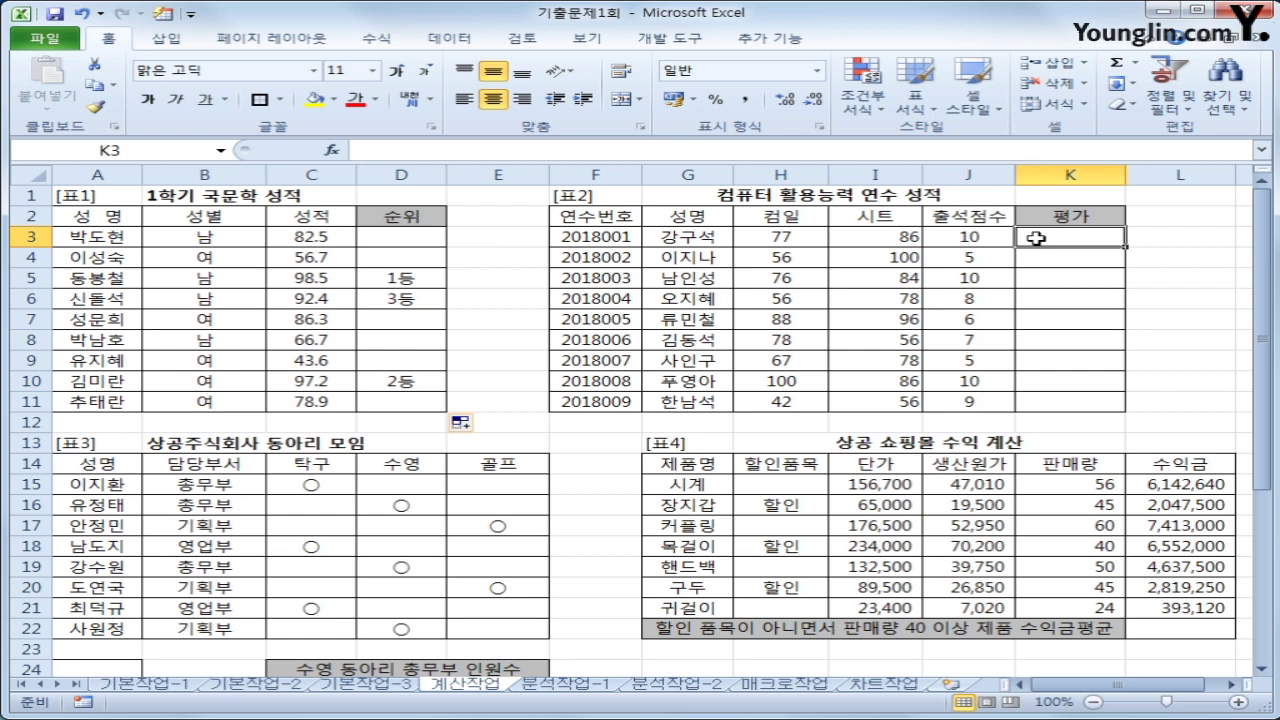
click(755, 243)
click(852, 234)
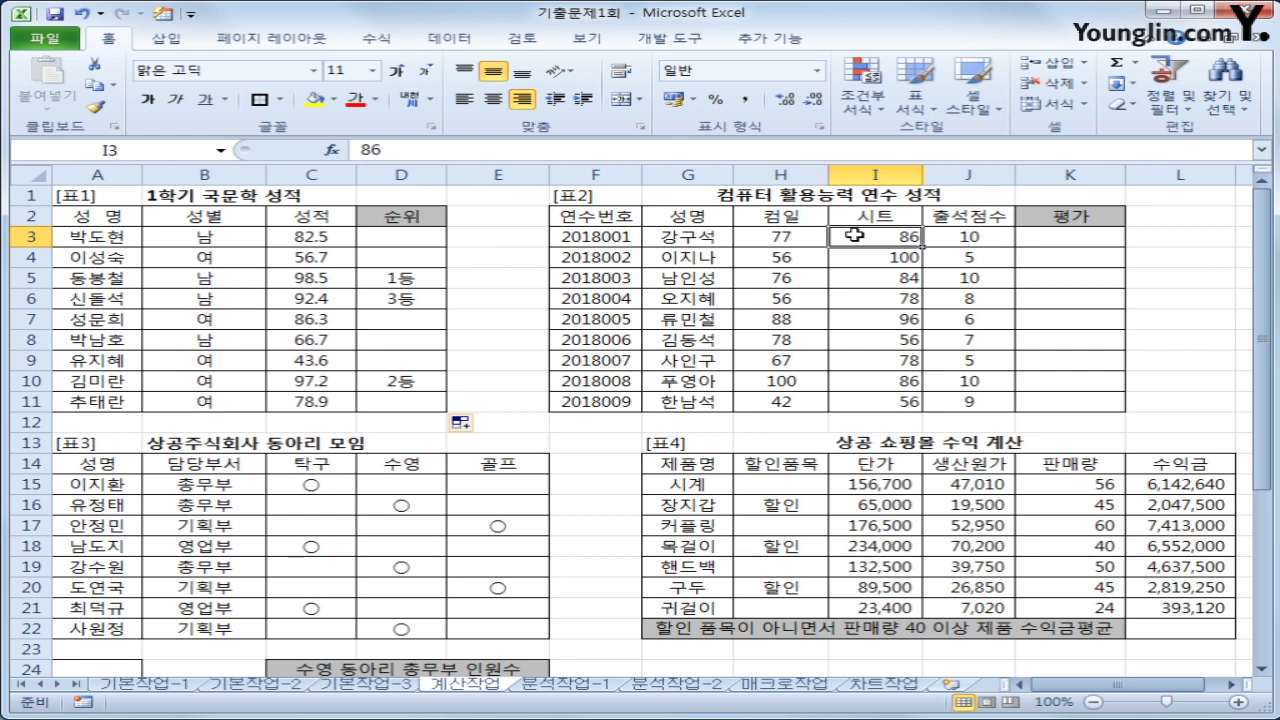
click(775, 243)
click(845, 237)
click(964, 233)
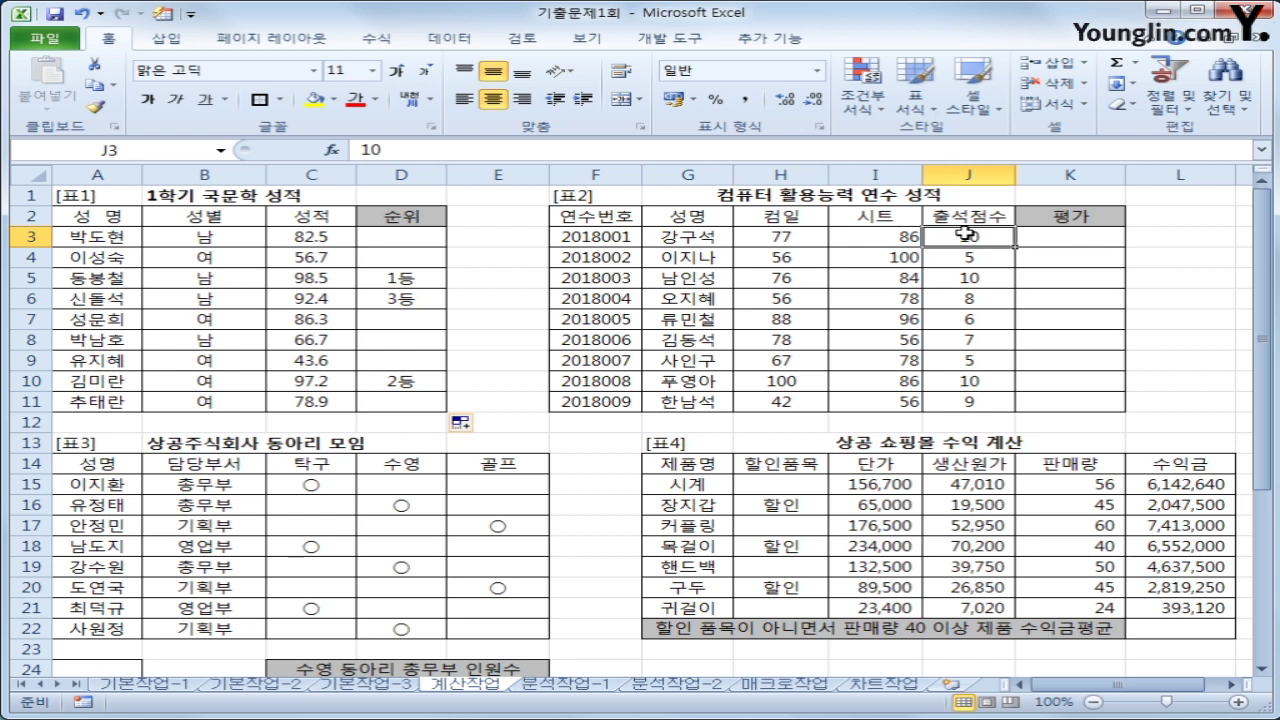
drag(1030, 232, 1030, 393)
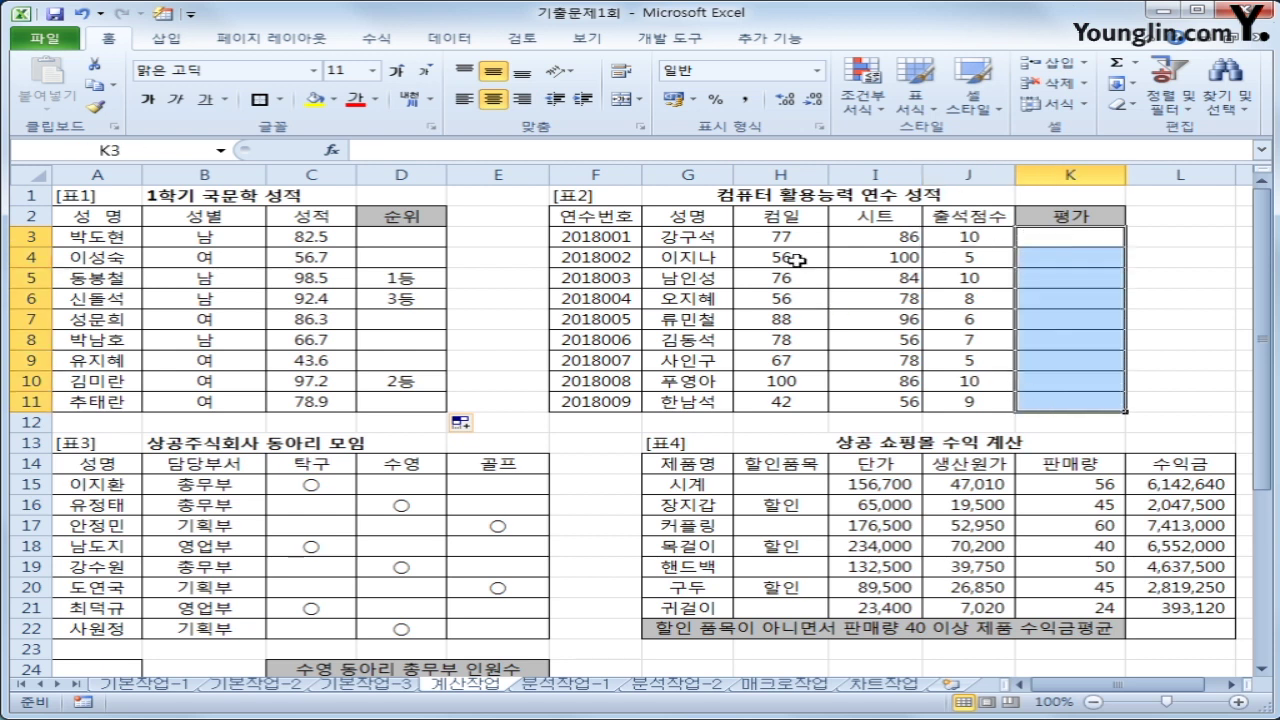
Compare the 컴일 and 시트 scores in H3:I11 and the 출석점수 values in J3:J11 as inputs for 평가
drag(793, 236, 795, 400)
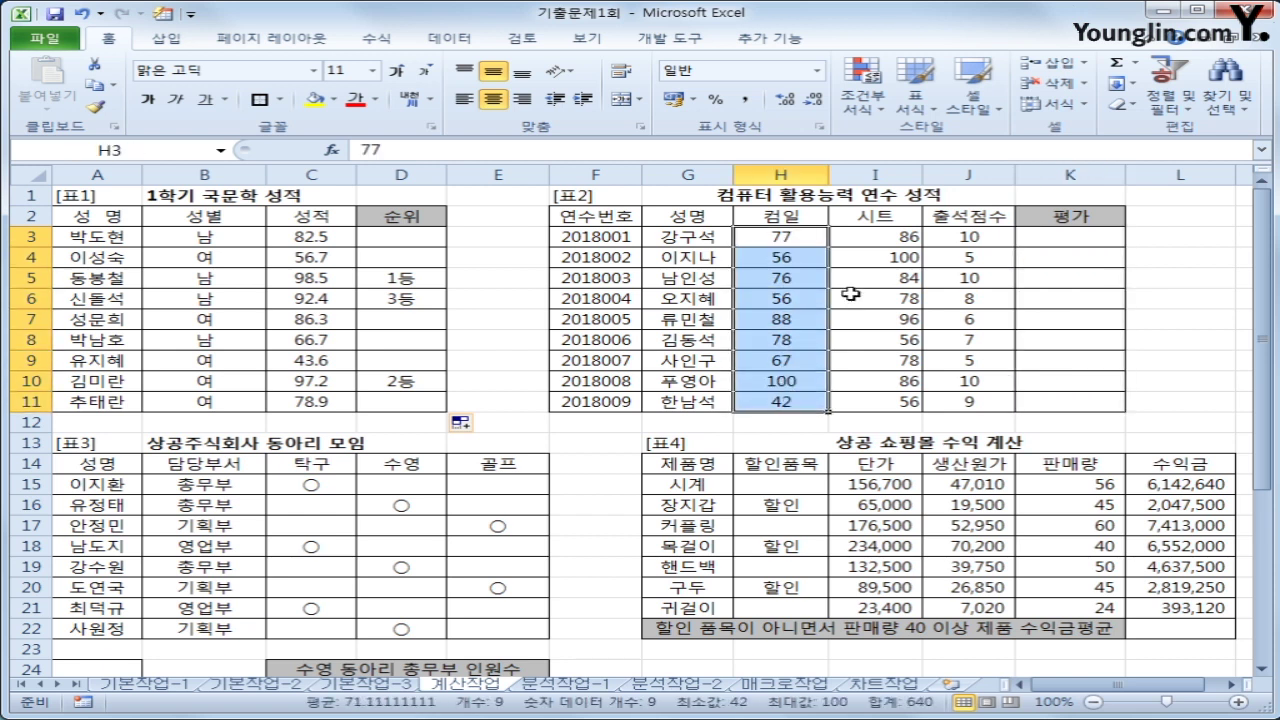
click(858, 241)
drag(858, 241, 845, 405)
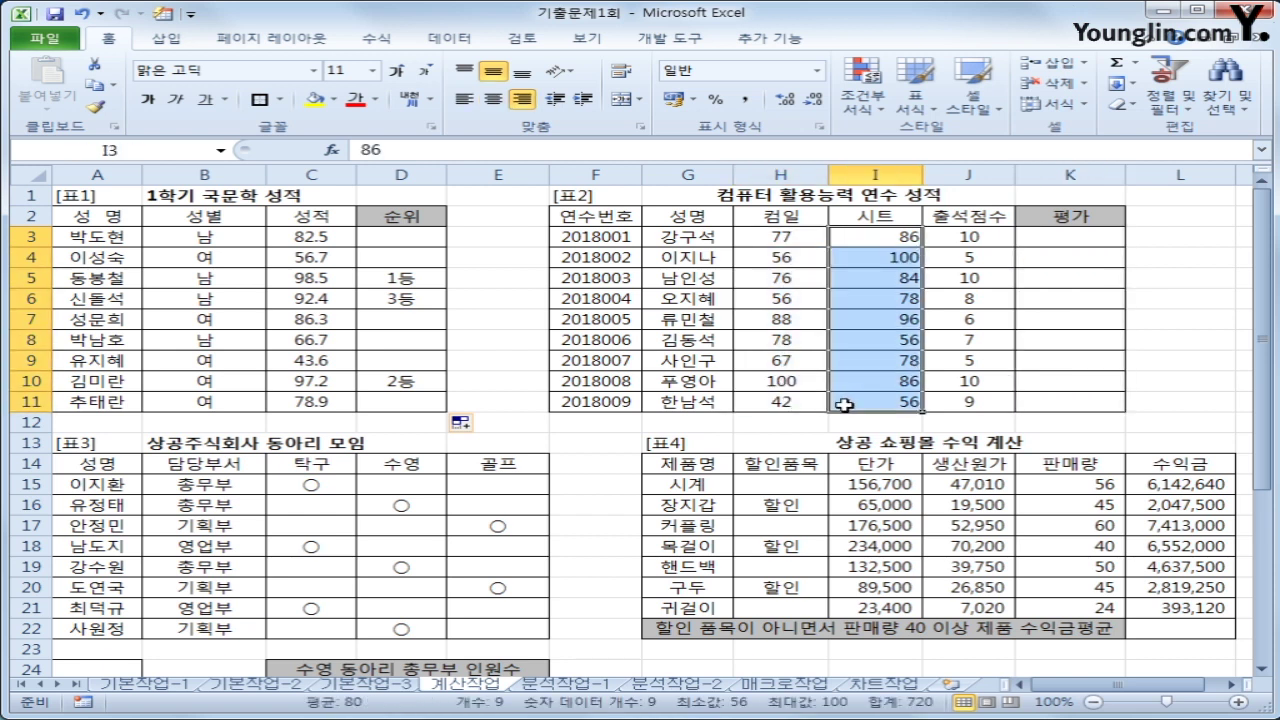
drag(795, 234, 793, 392)
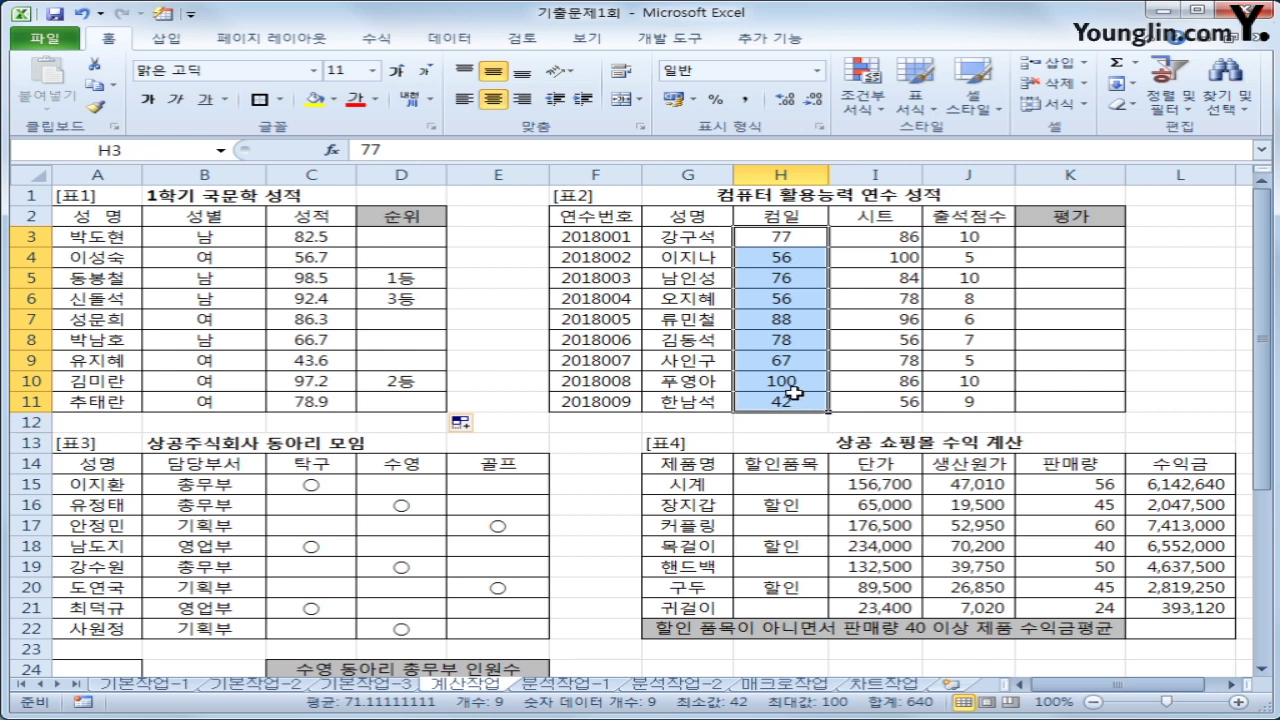
click(806, 232)
click(882, 232)
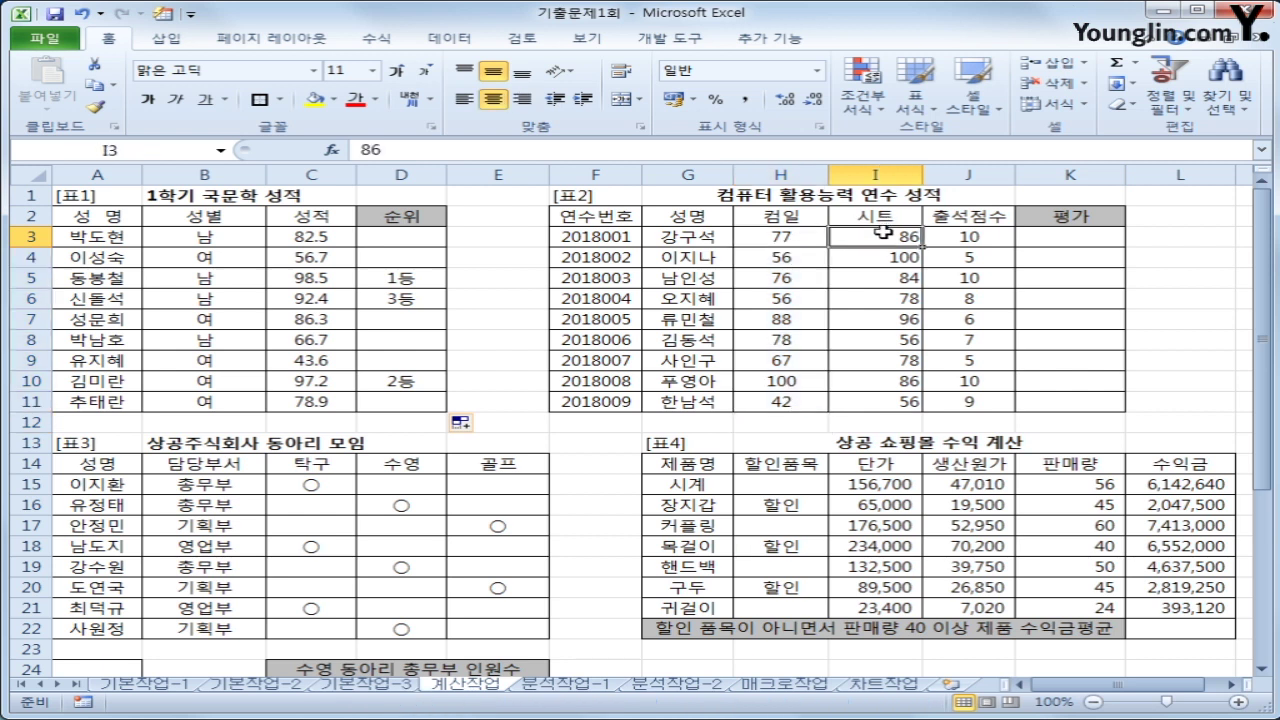
click(862, 258)
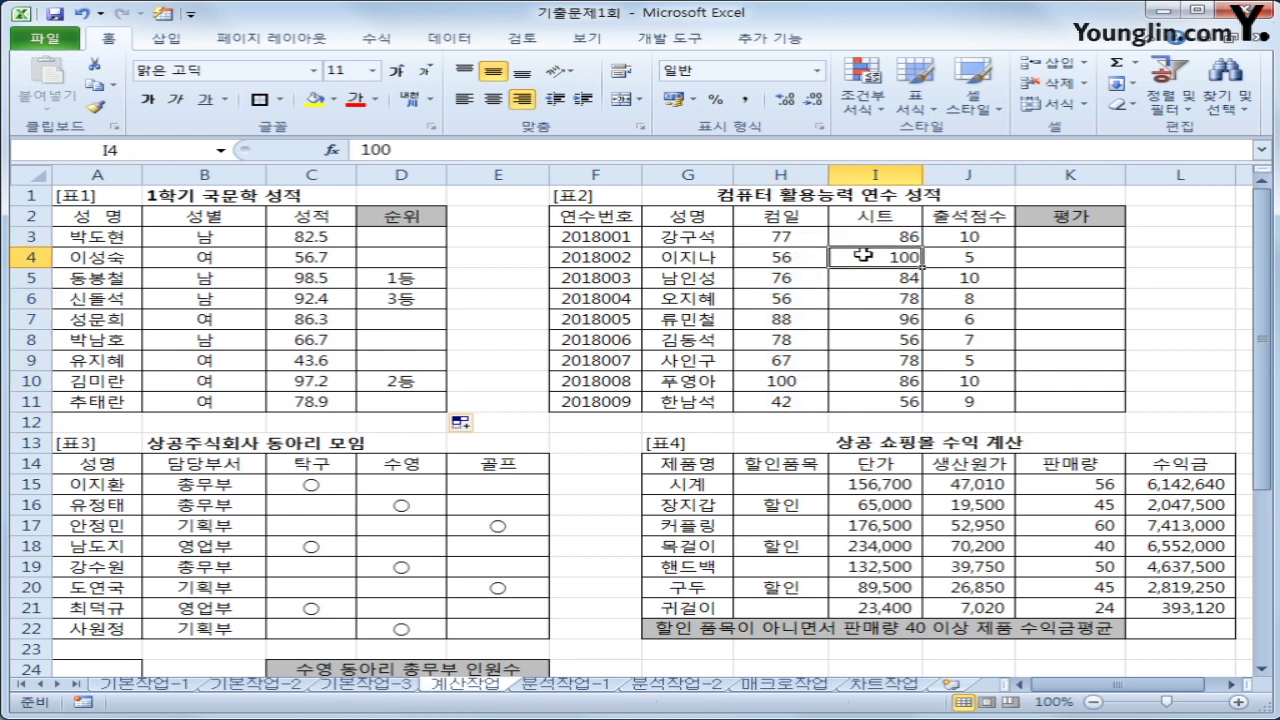
drag(790, 282, 855, 322)
click(882, 305)
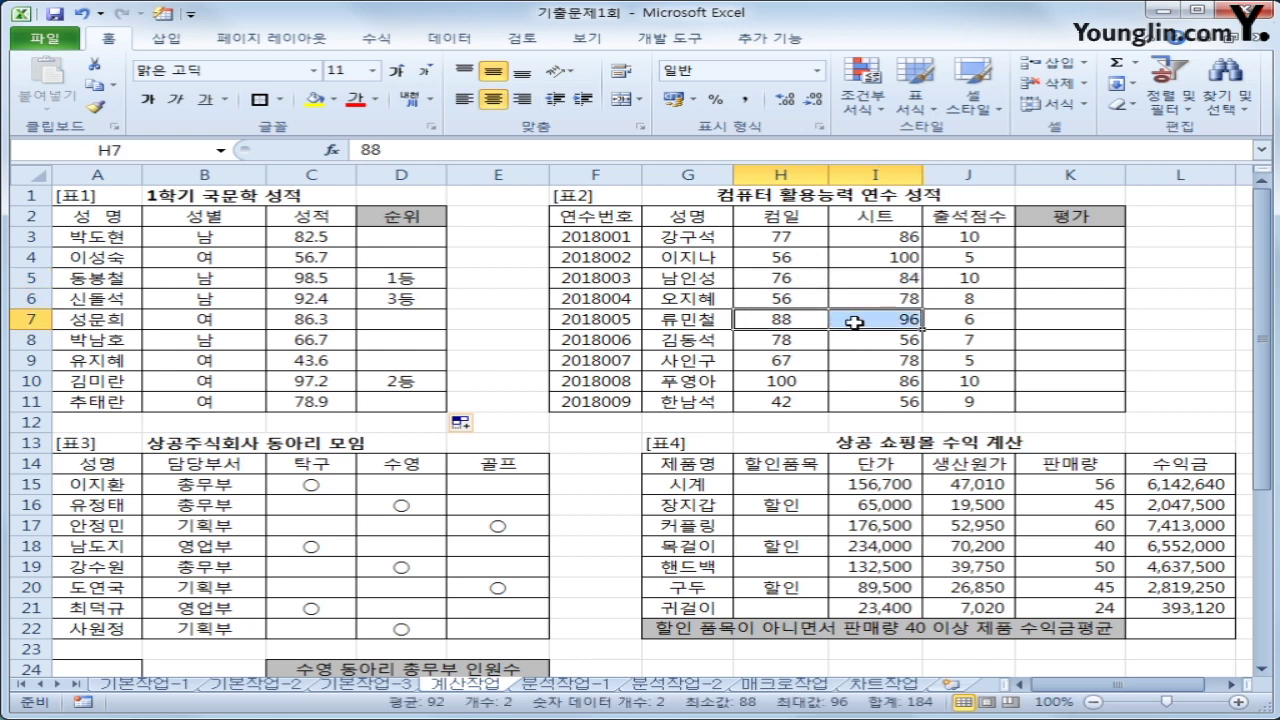
click(888, 231)
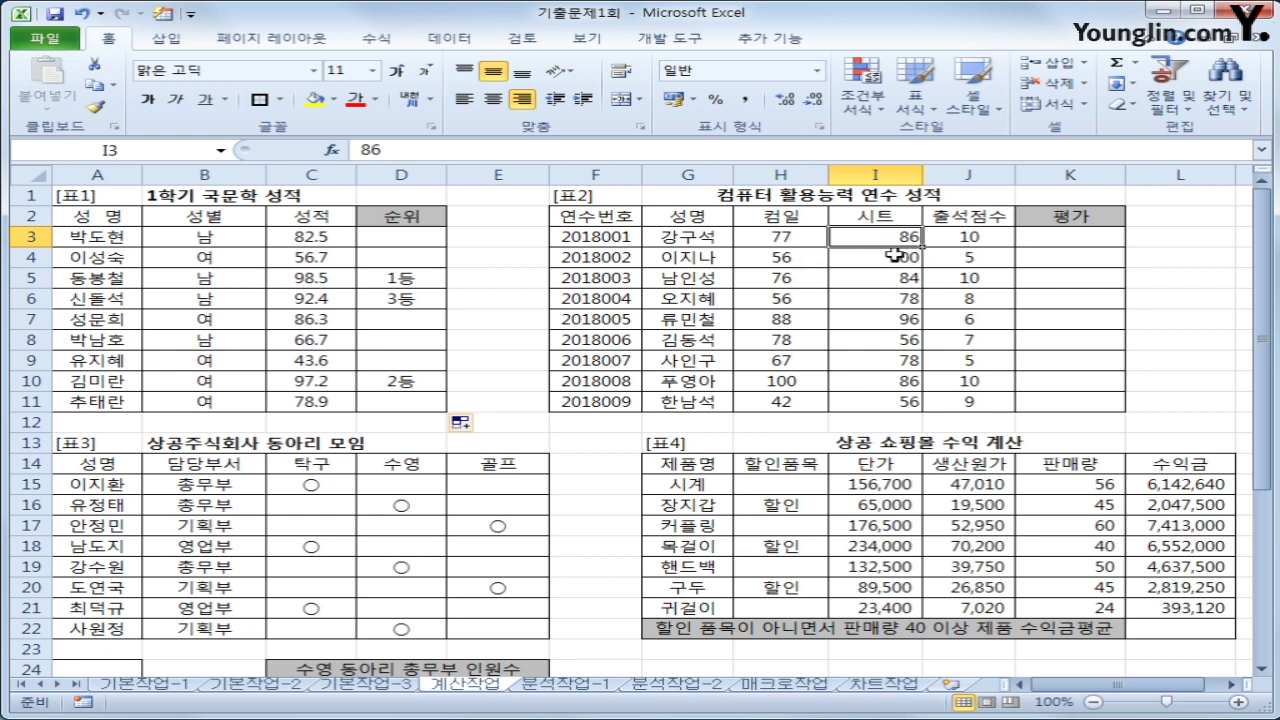
drag(988, 236, 987, 404)
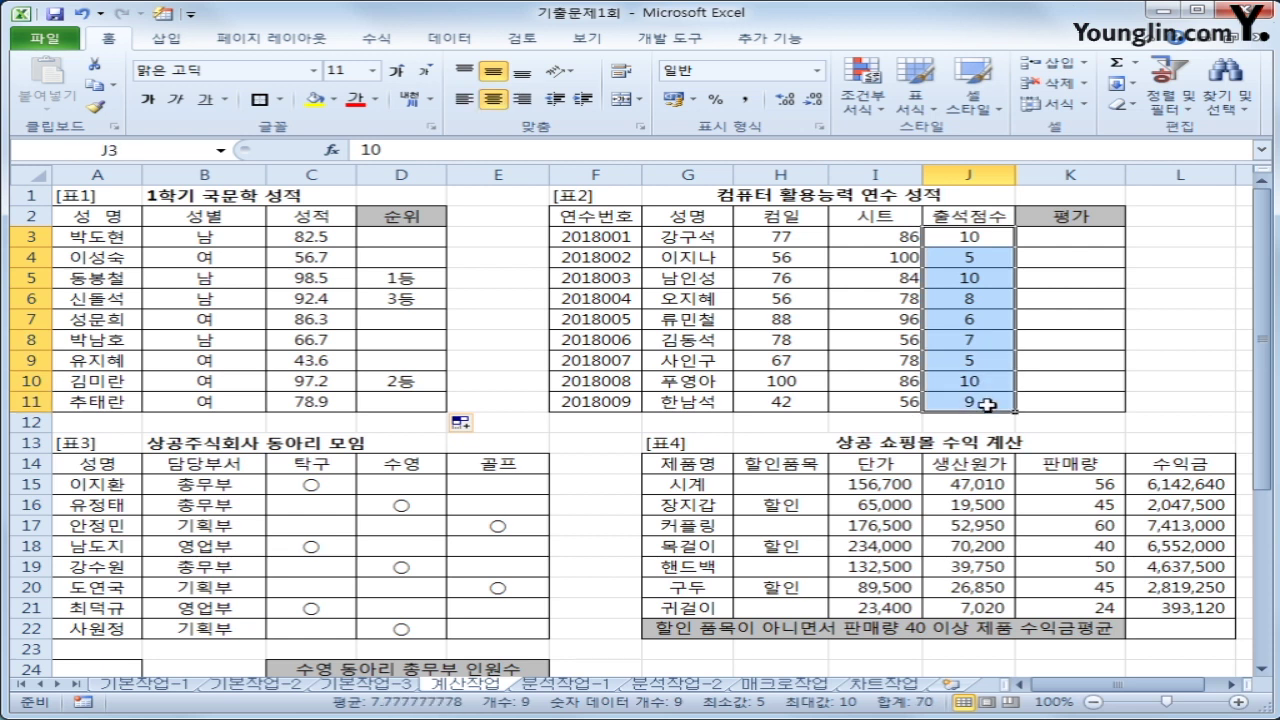
Start an IF formula in K3 of 표2 with an AND test containing OR(H3>=70,I3>=70)
click(1027, 241)
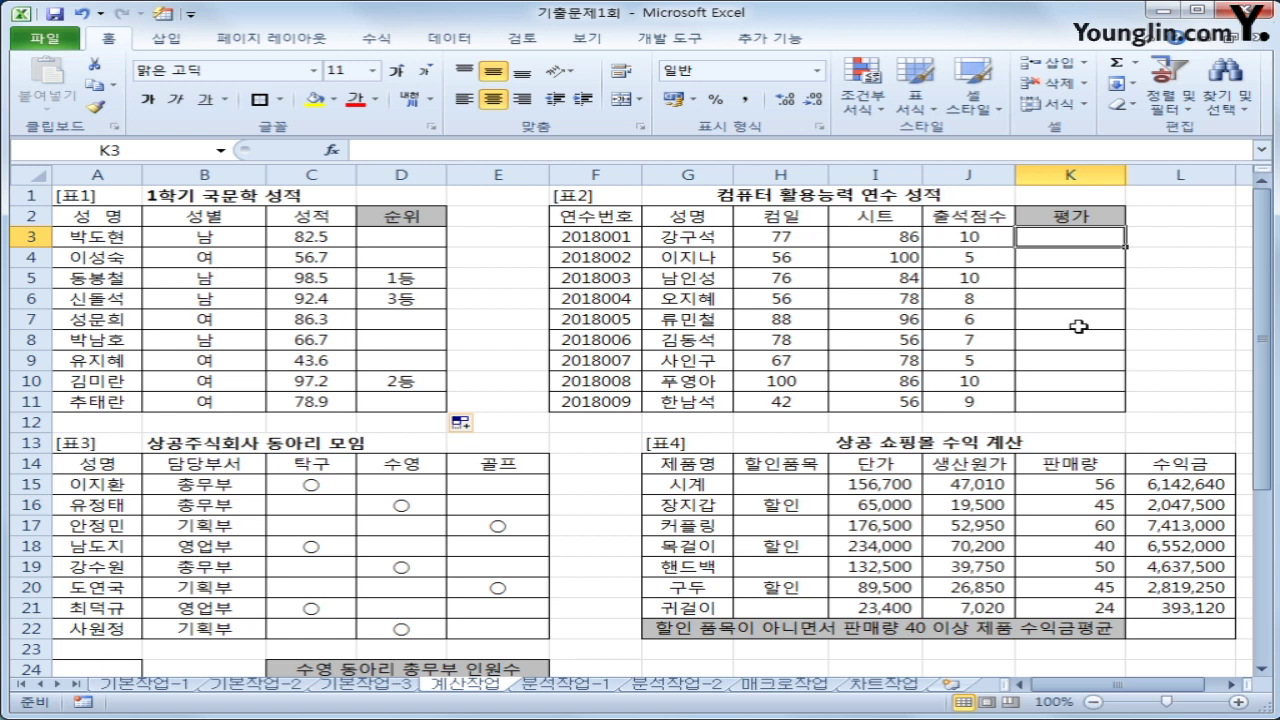
text(=i)
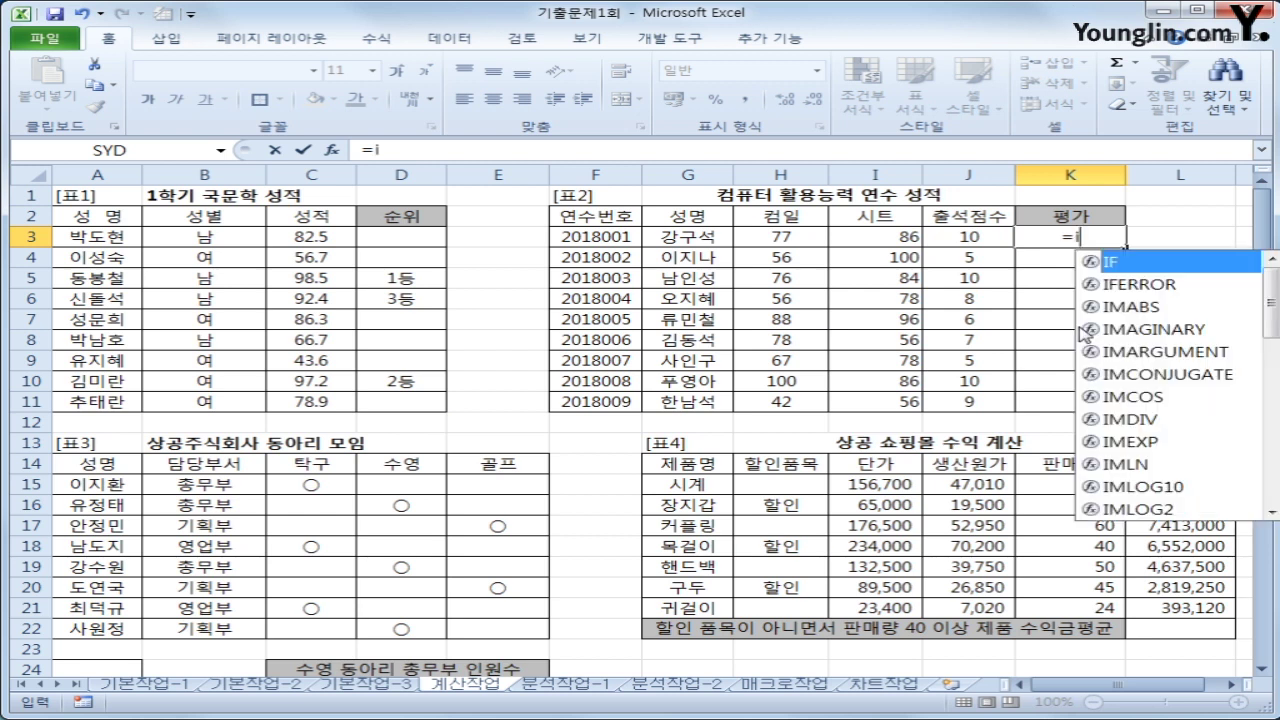
text(f(and()
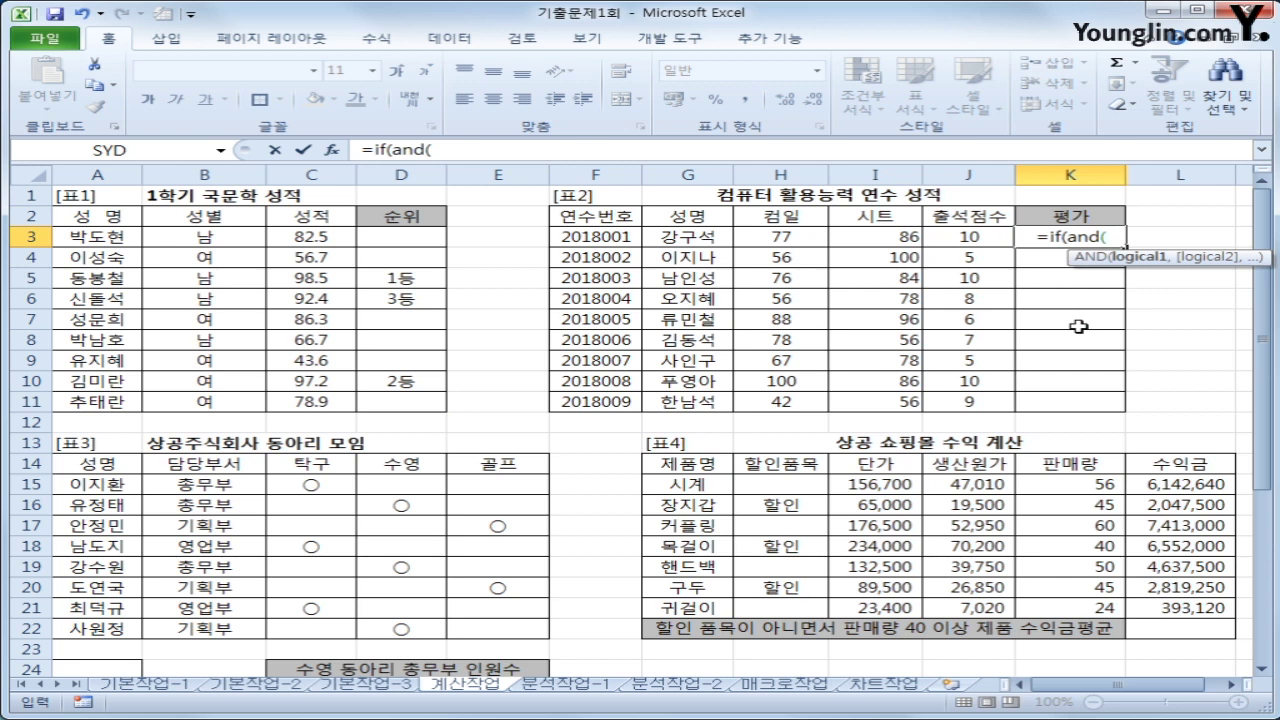
text(or()
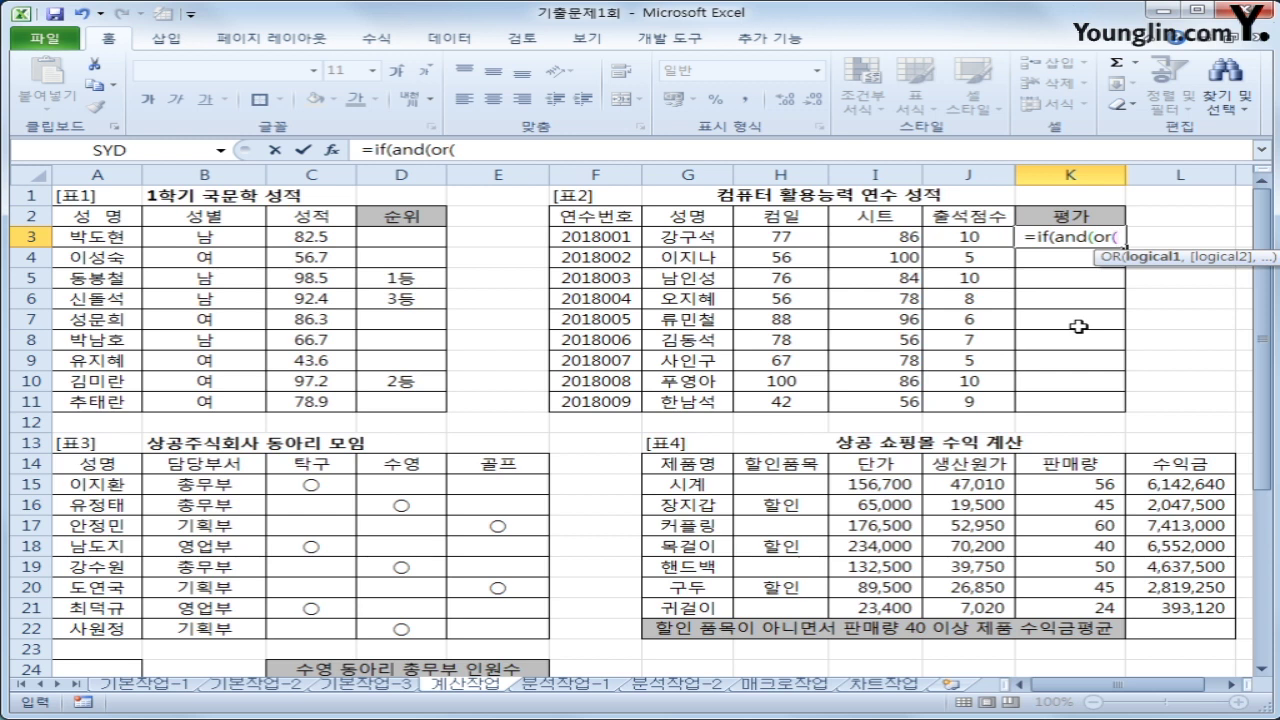
click(772, 237)
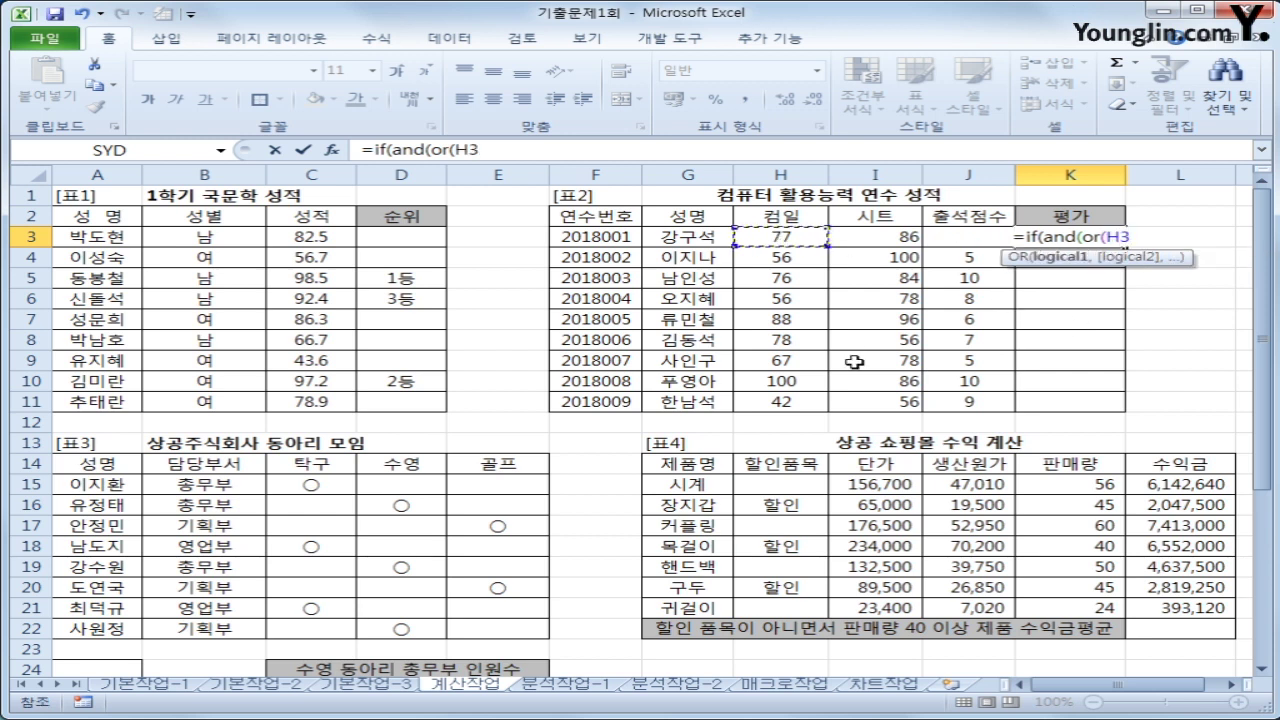
text(>=70)
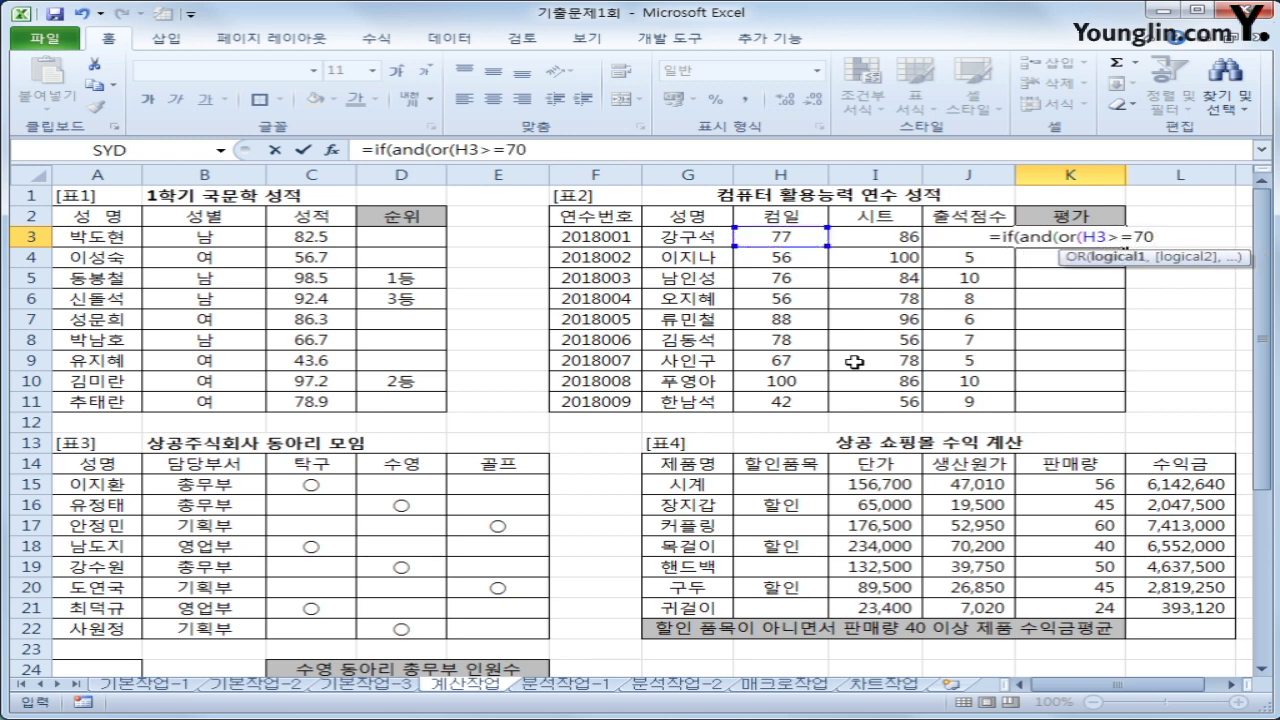
text(,)
click(898, 236)
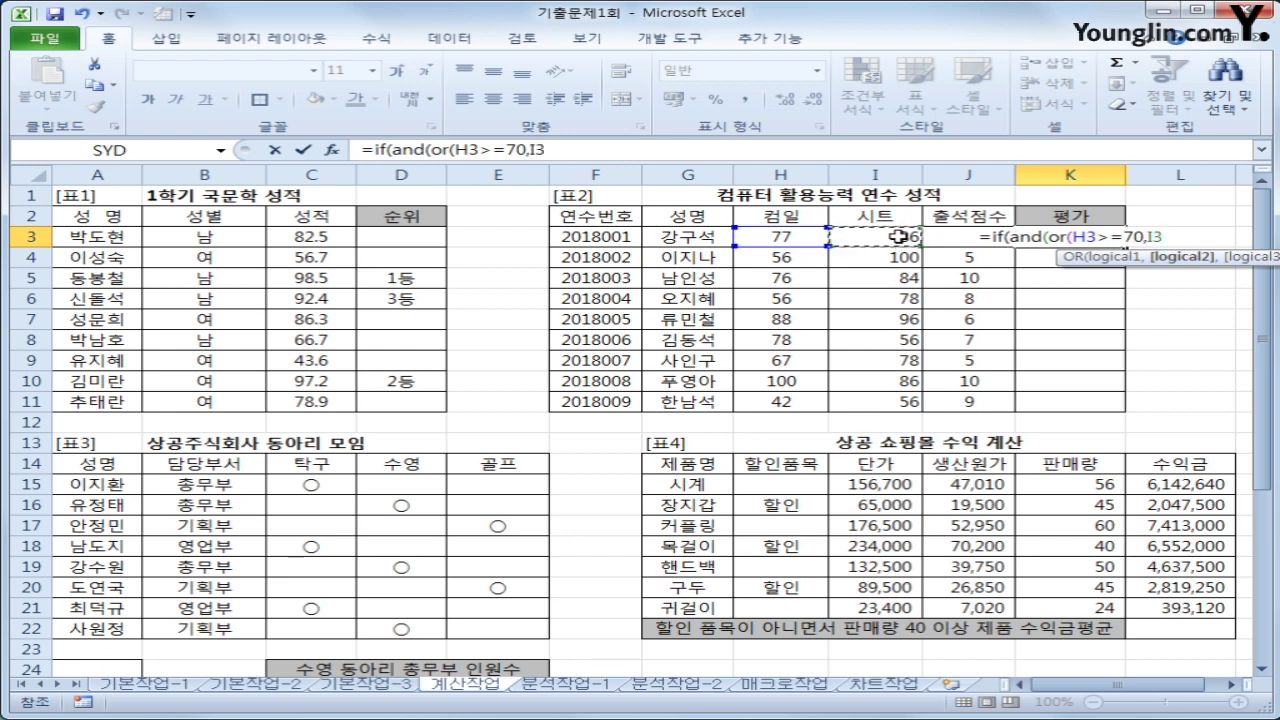
text(>=70)
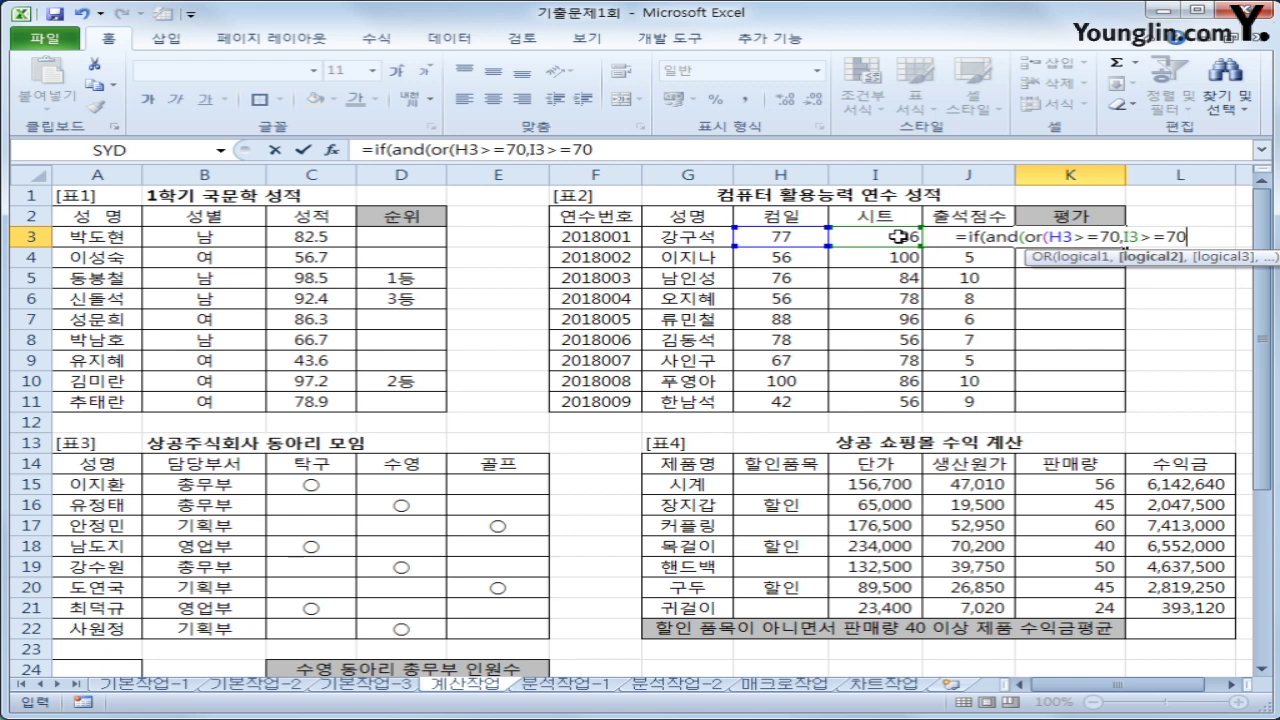
text())
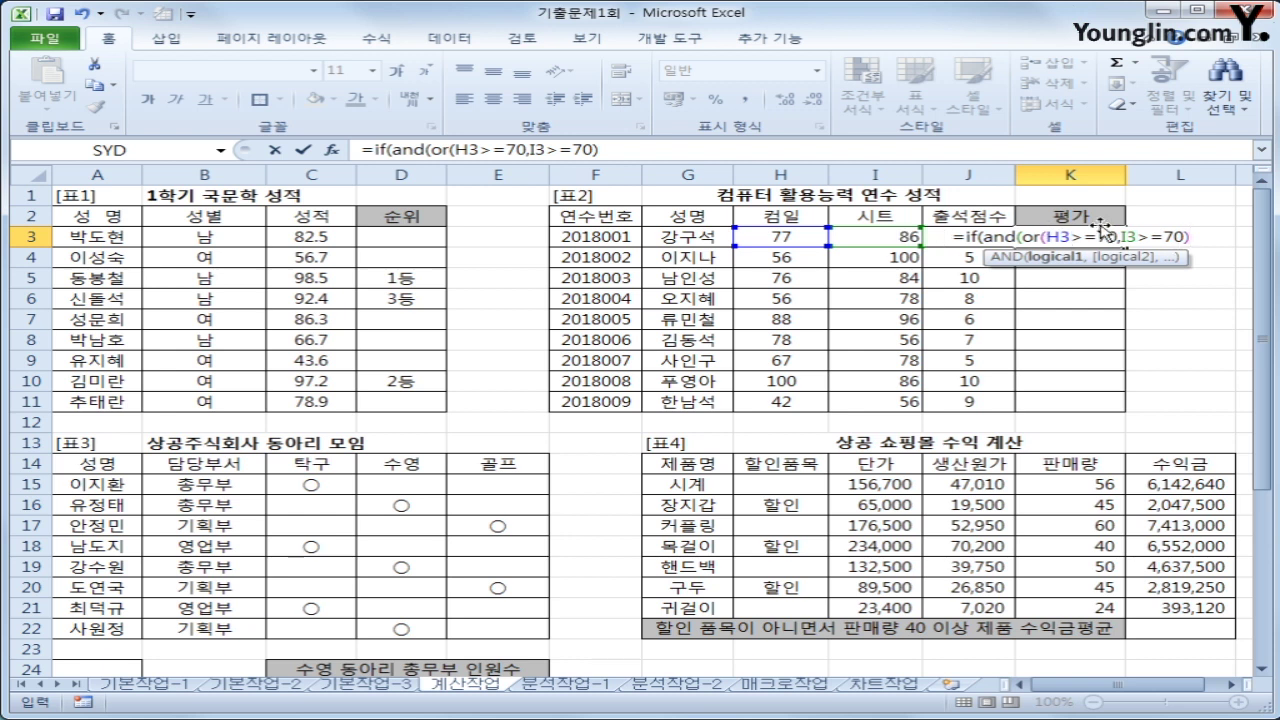
Add J3>=7 as the second AND condition in K3's formula and close the logical test of the IF function
text(,)
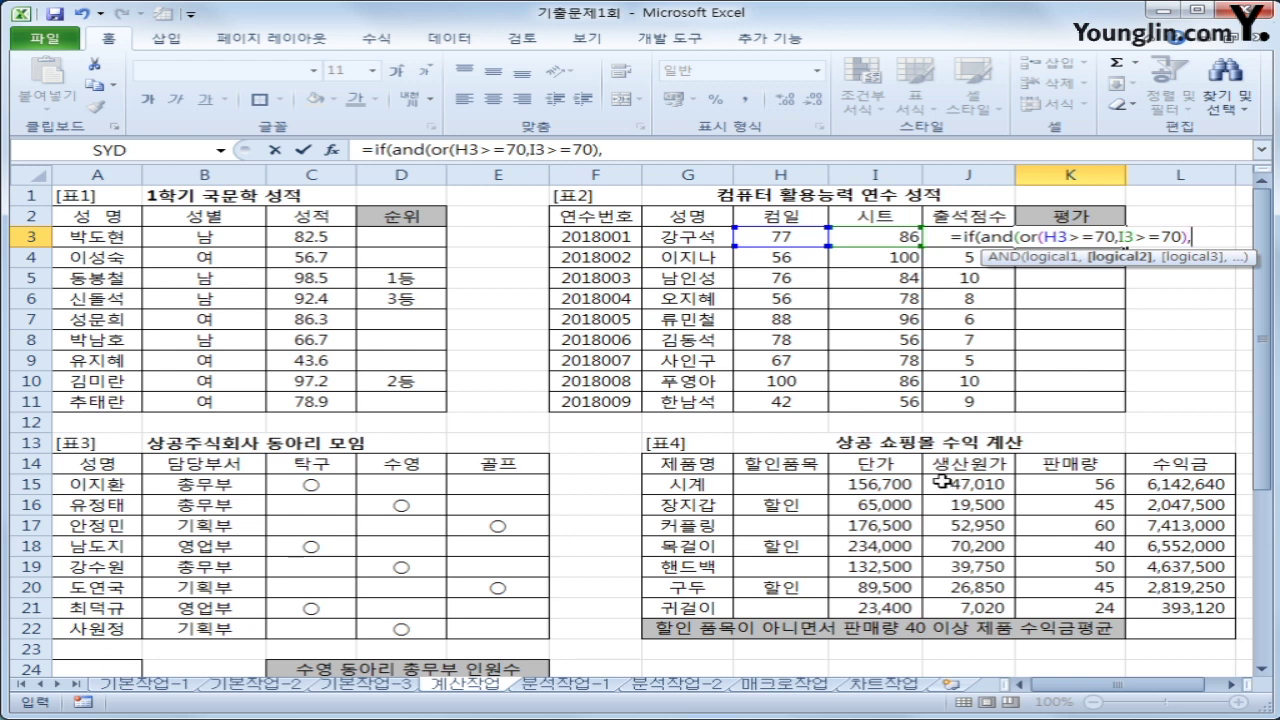
key(Left)
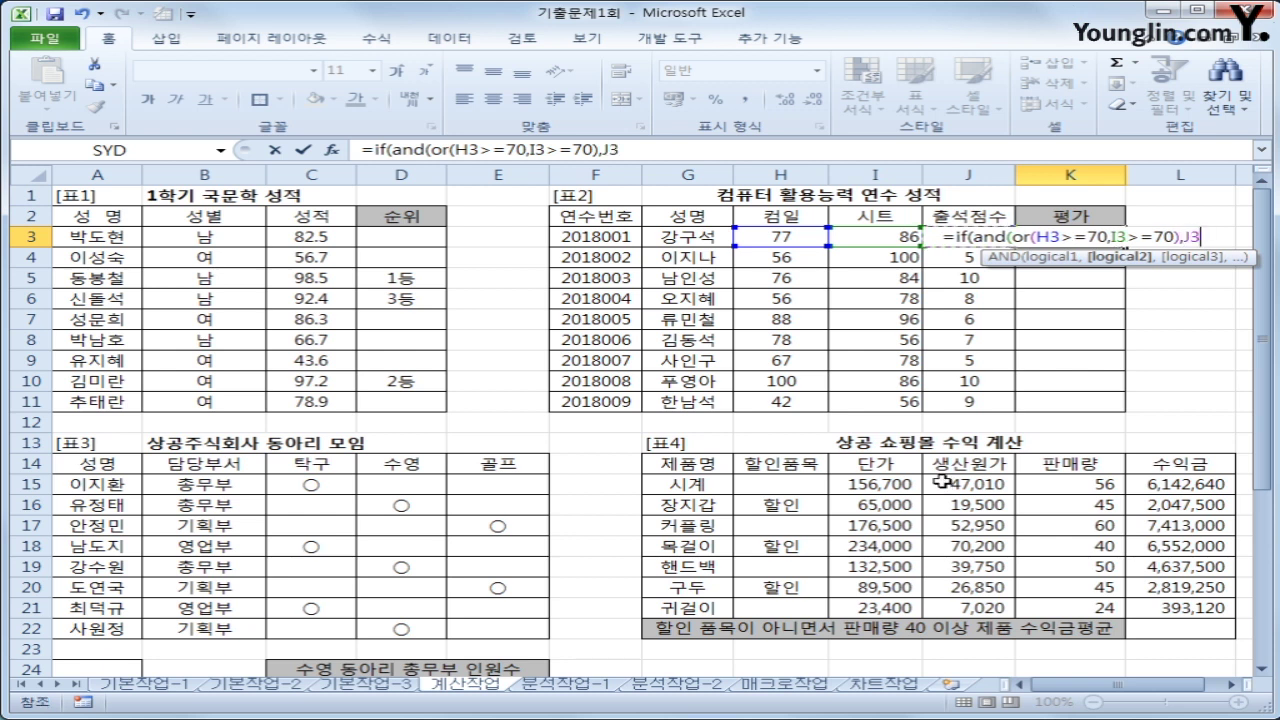
text(>=)
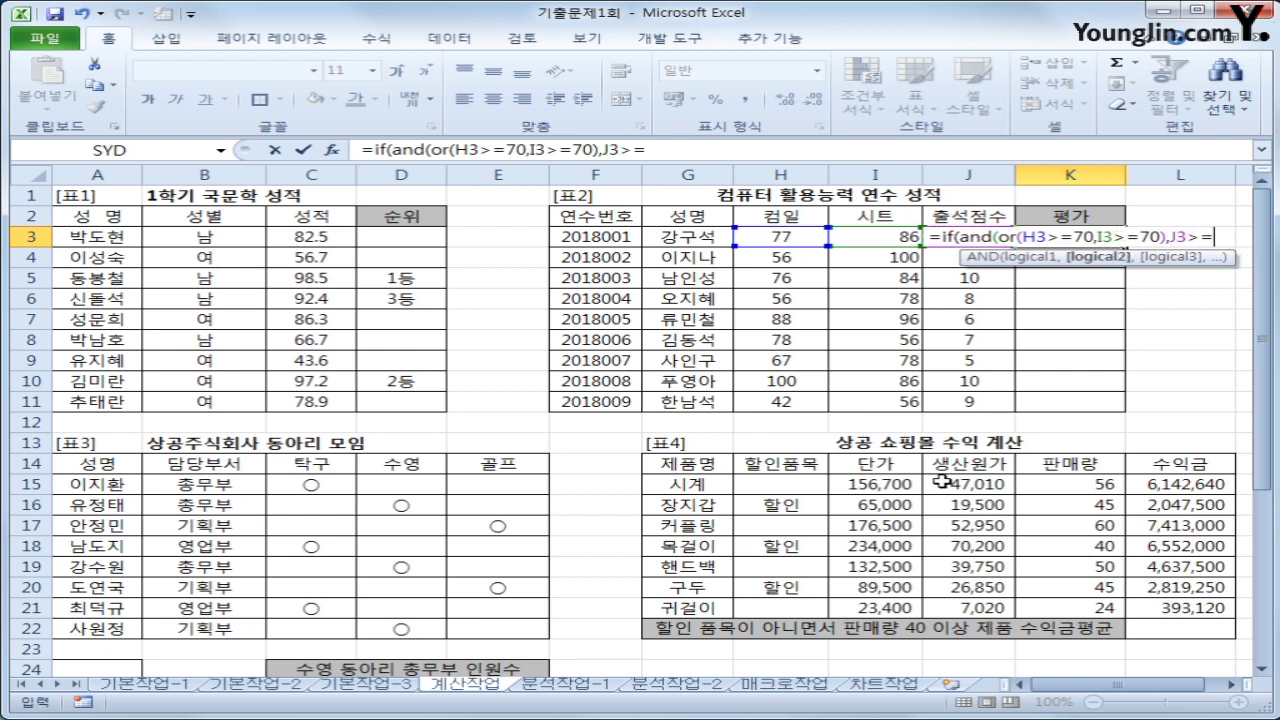
text(7)
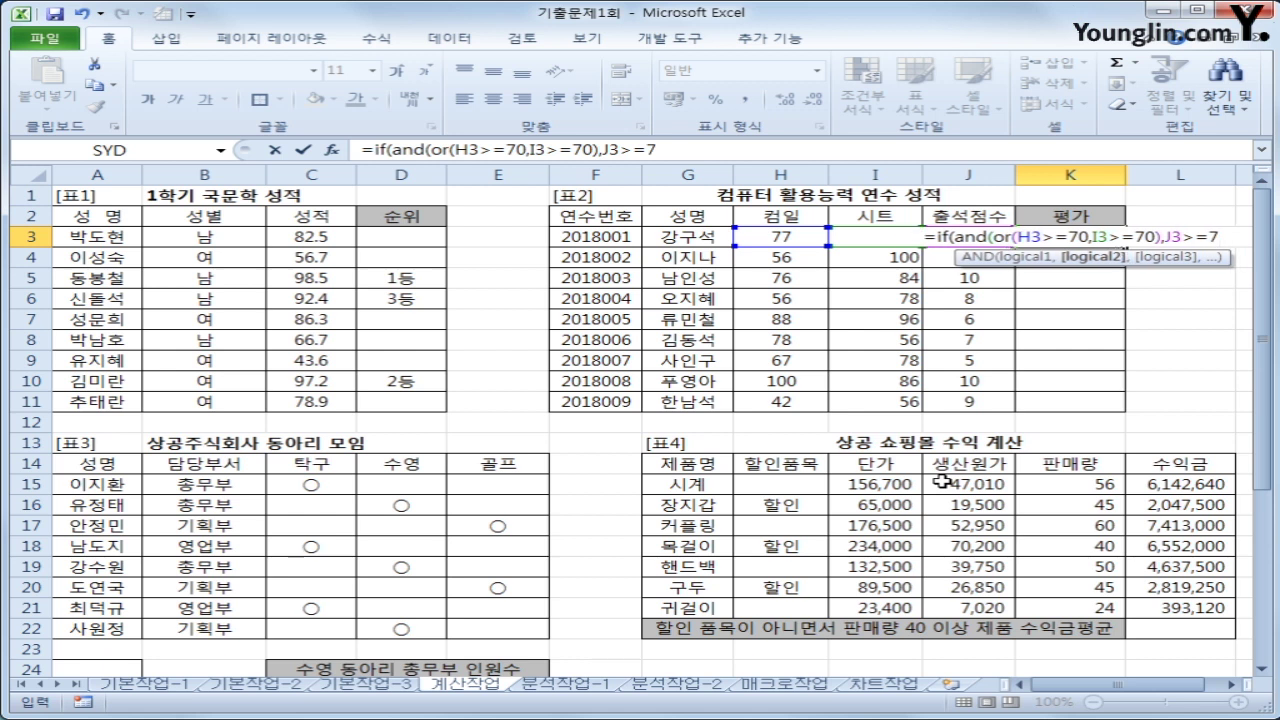
text())
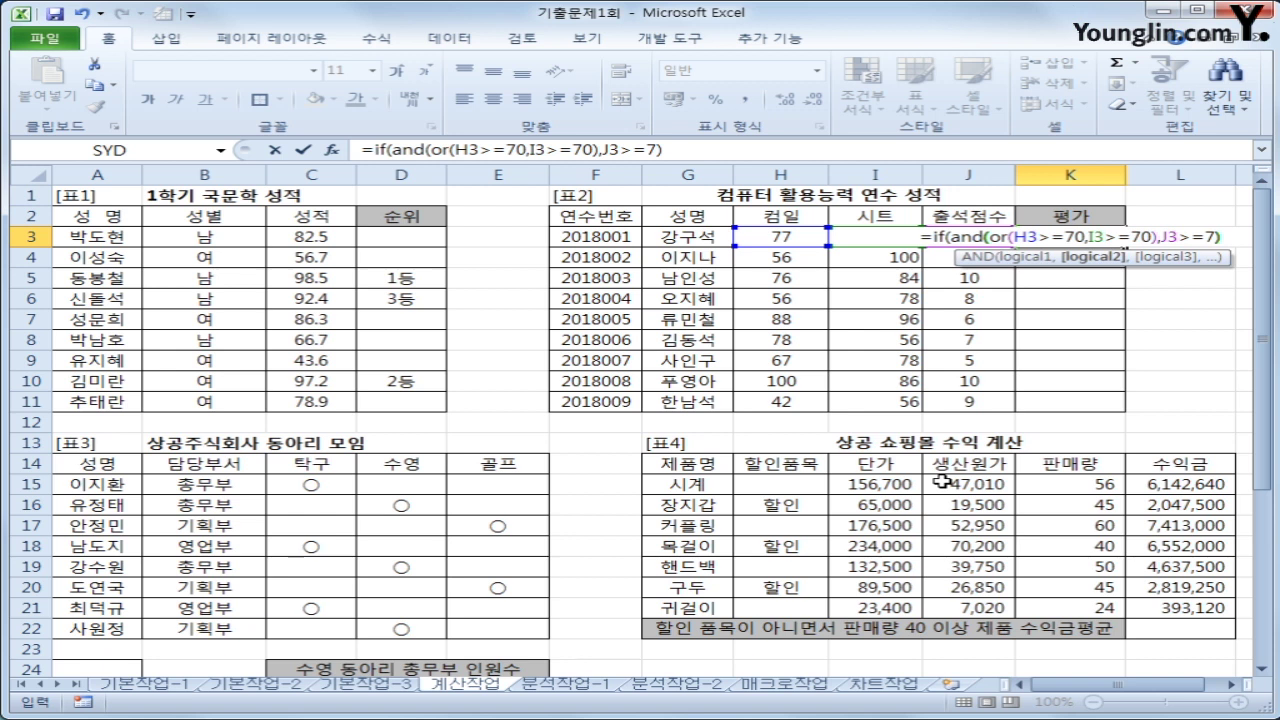
text(,)
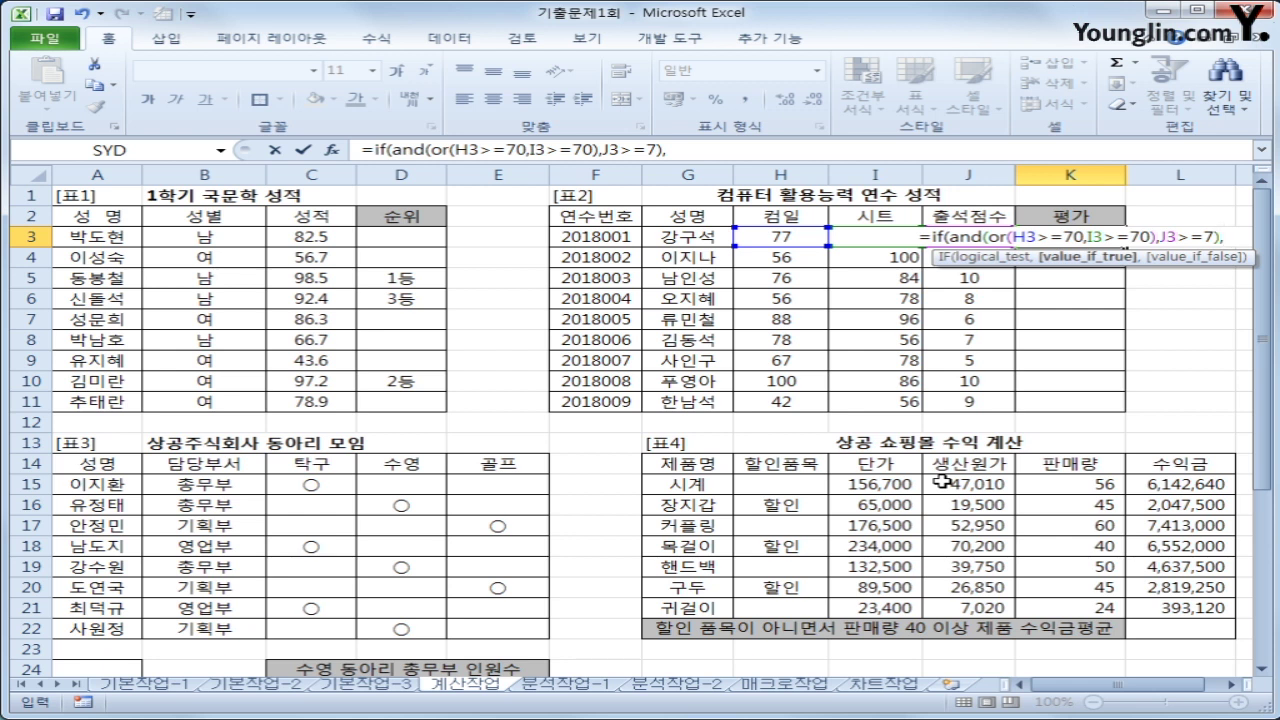
Complete K3's IF formula with "이수" as the true result and an empty string "" as the false result
text("이)
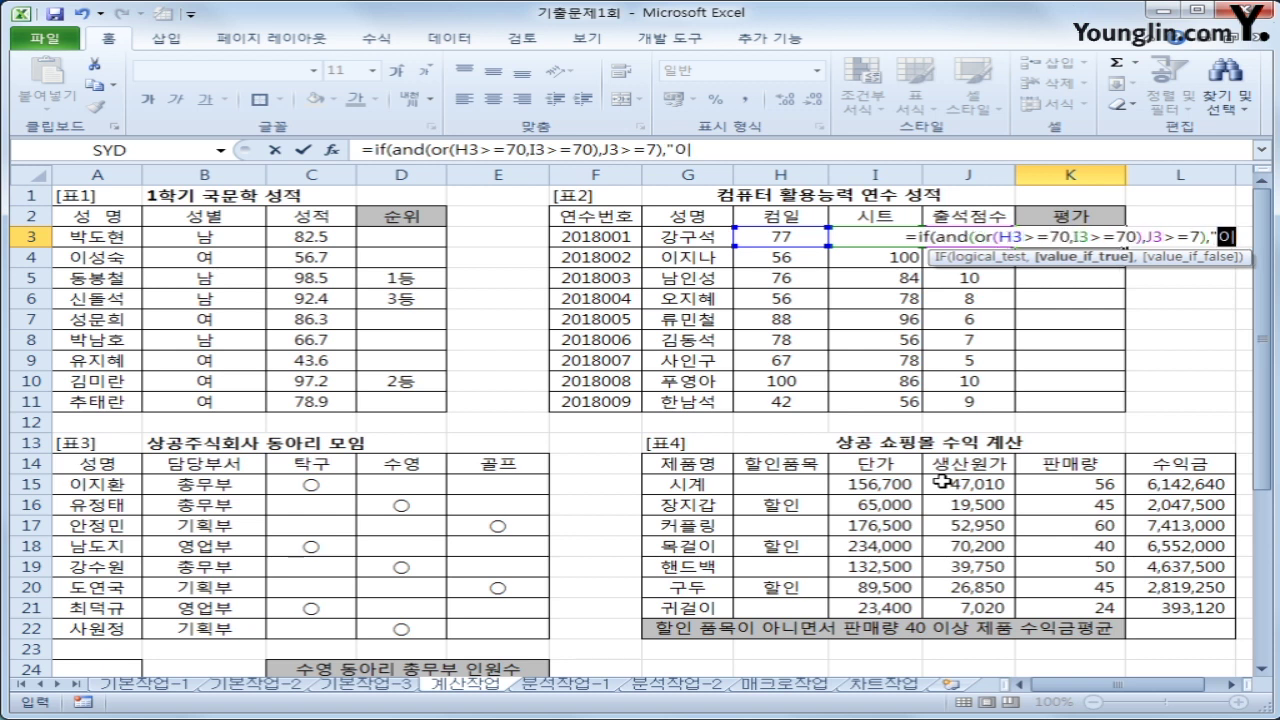
text(수",)
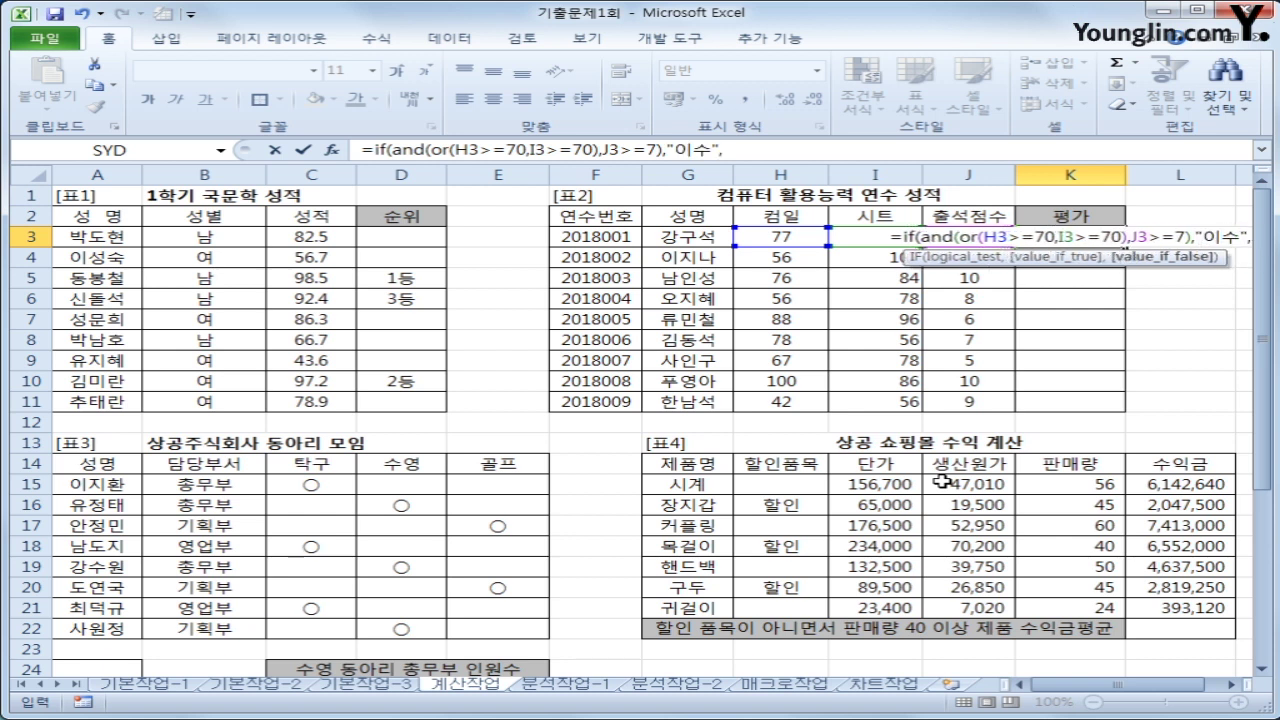
text("")
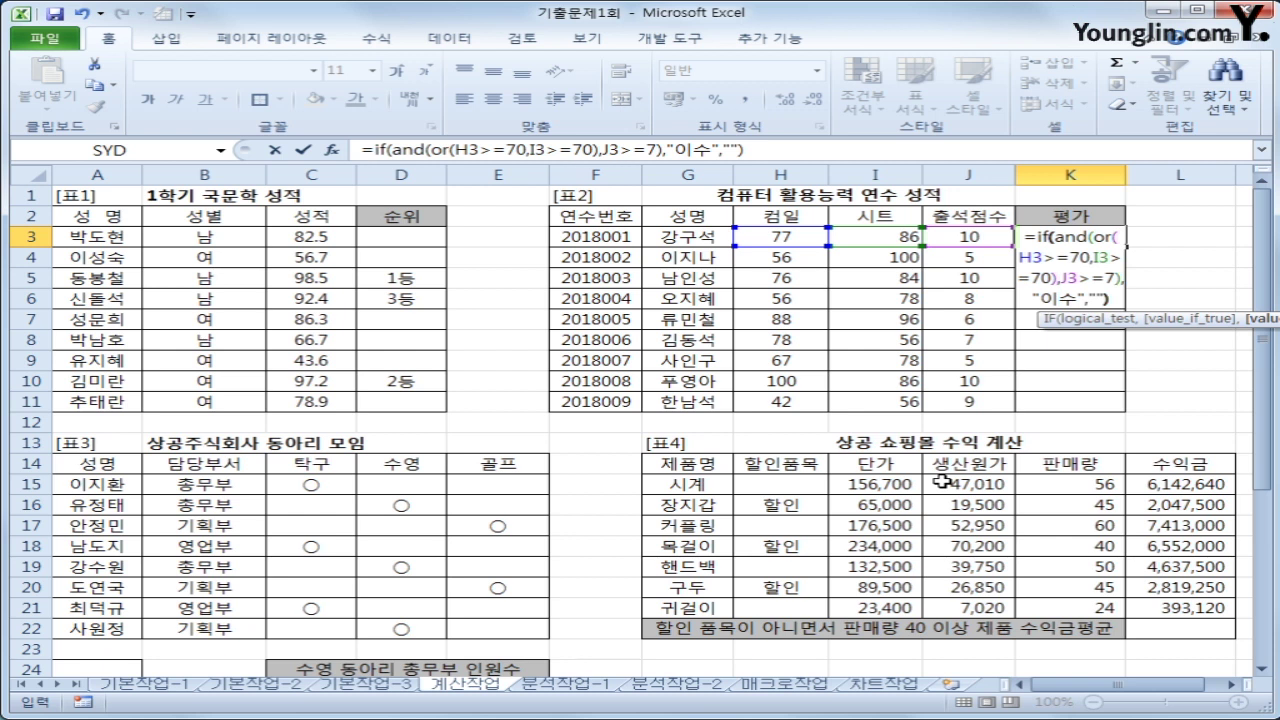
text())
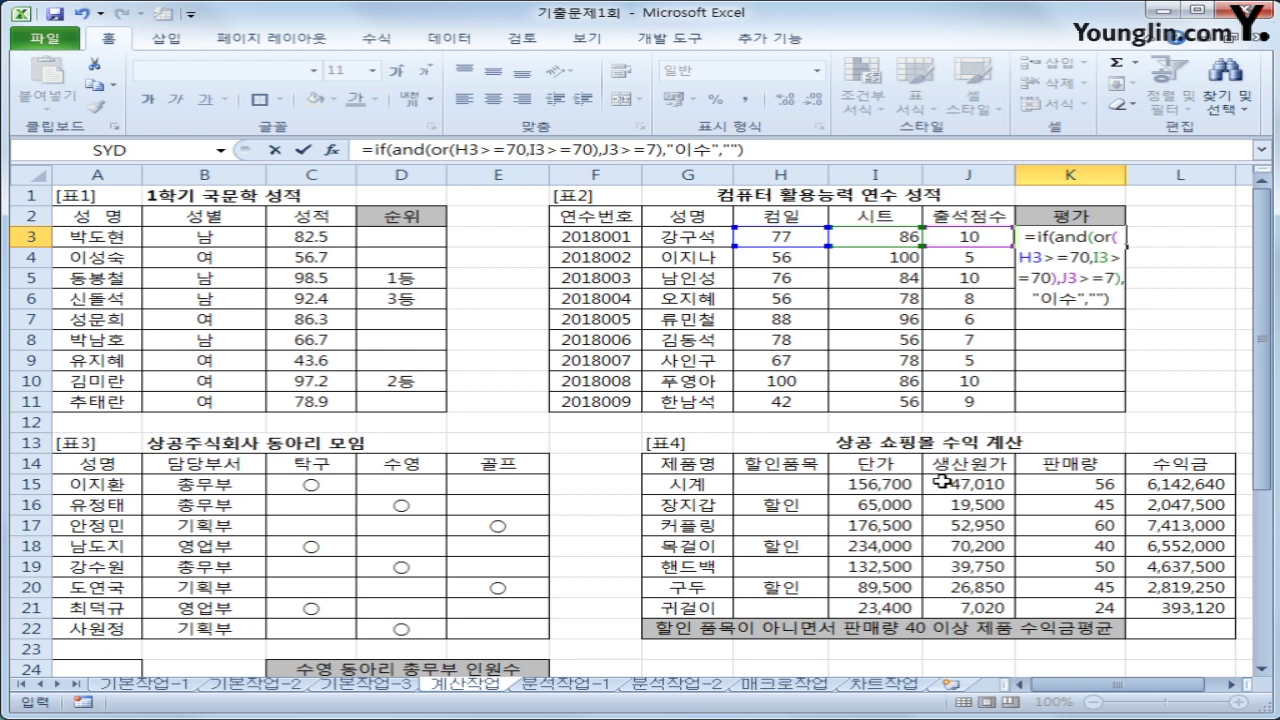
key(Return)
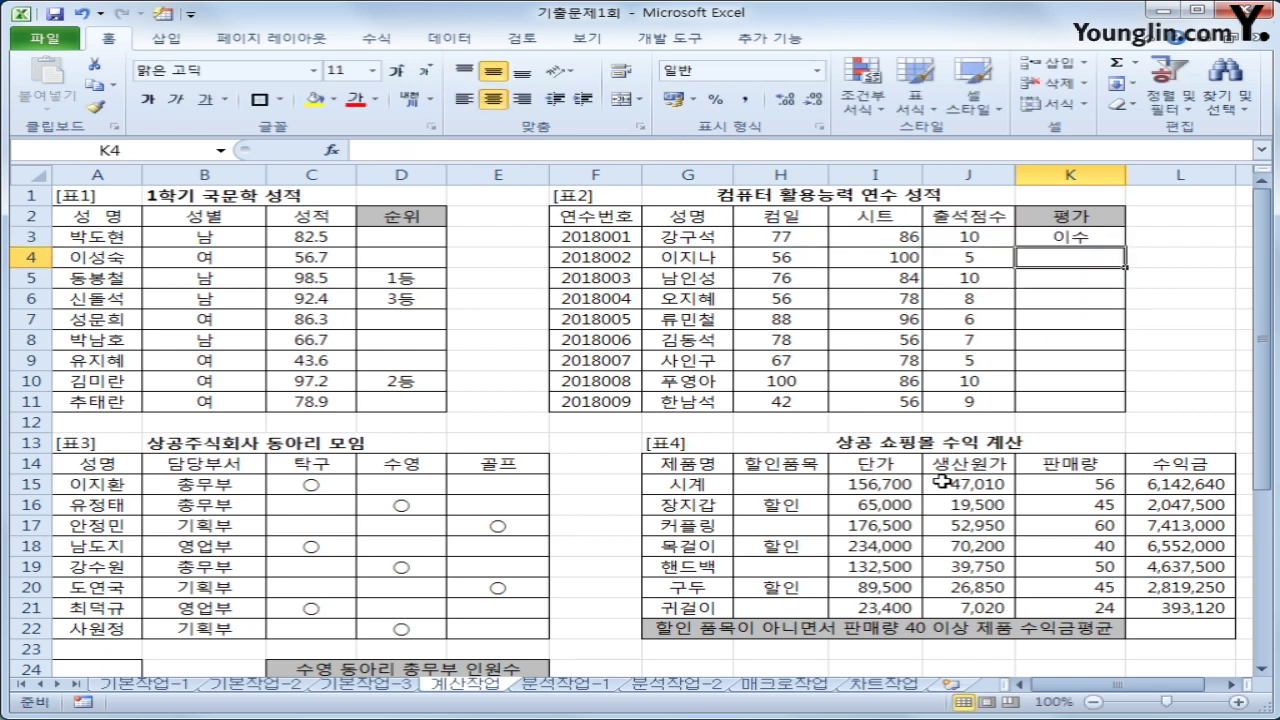
Fill the 평가 formula from K3 down through K11 in 표2
click(1085, 239)
drag(1125, 246, 1097, 414)
click(1072, 397)
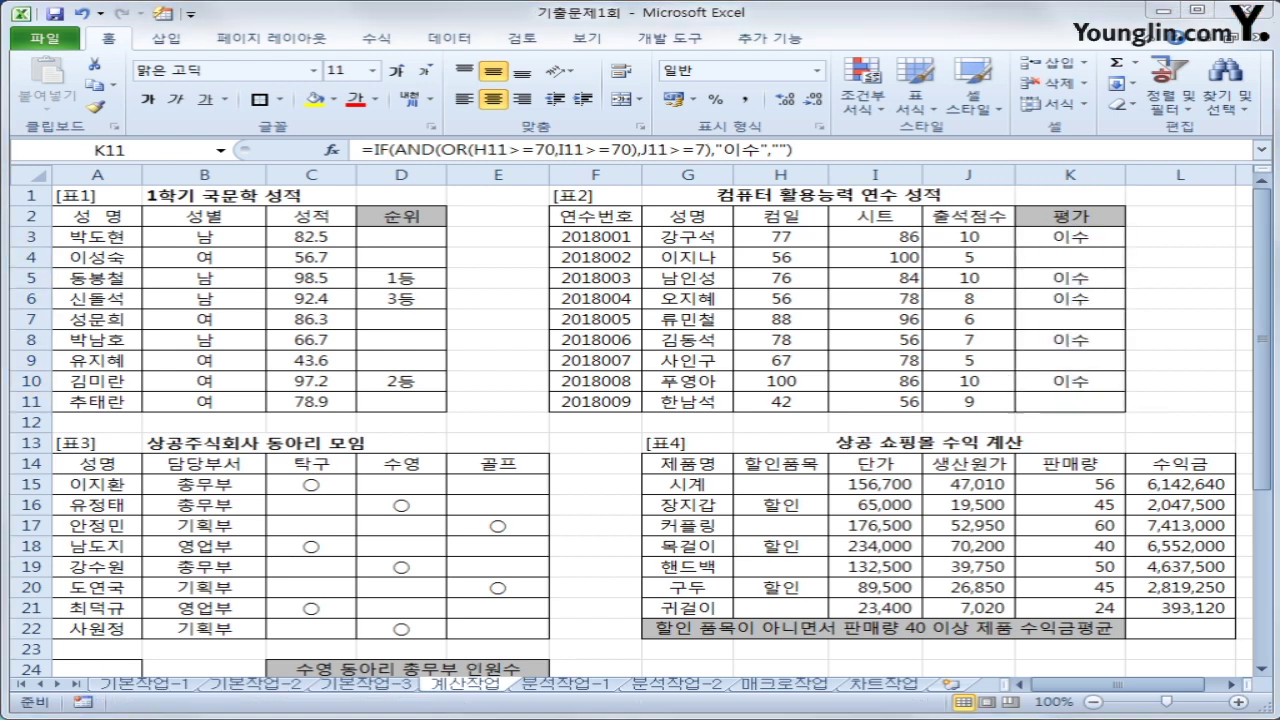
Review K11's formula: the AND and OR conditions, the attendance test and the two IF results
key(ctrl+2)
drag(396, 155, 472, 157)
mouse_move(452, 140)
mouse_down()
mouse_move(464, 156)
mouse_move(496, 127)
mouse_move(600, 166)
mouse_move(630, 158)
mouse_move(628, 136)
mouse_move(485, 135)
mouse_move(545, 140)
mouse_move(588, 102)
mouse_up()
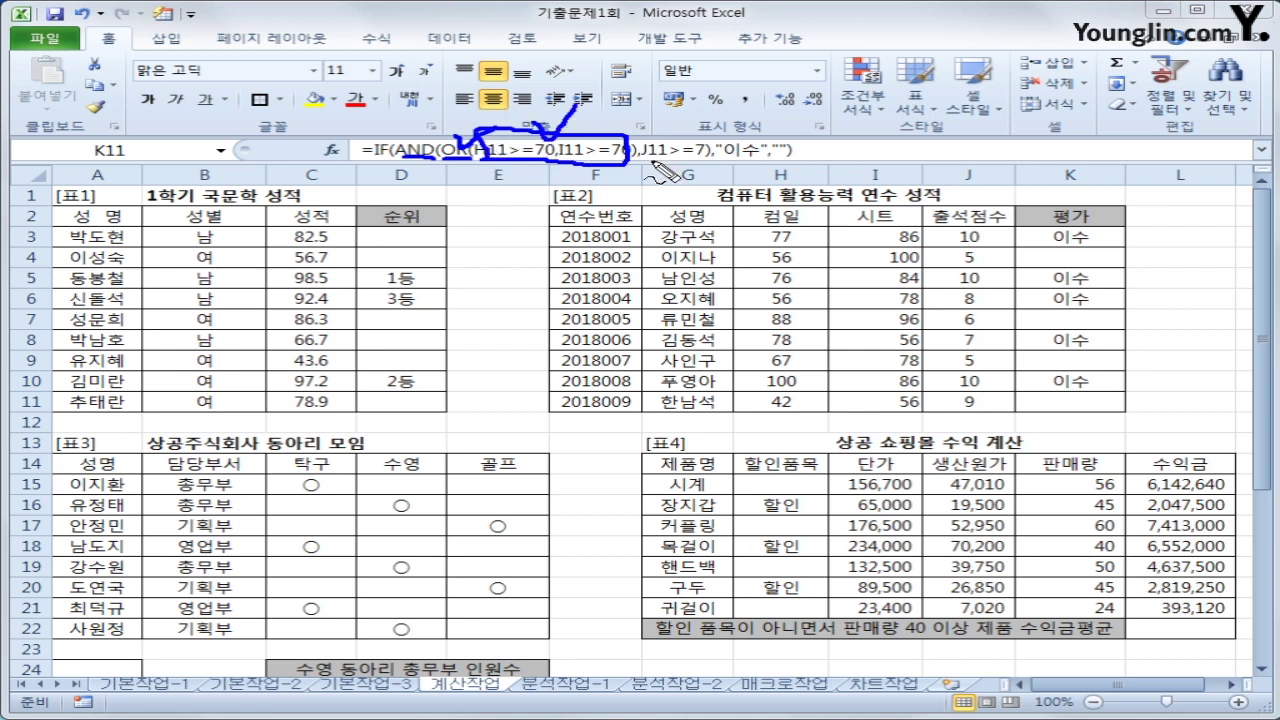
mouse_move(655, 162)
mouse_down()
mouse_move(705, 163)
mouse_move(738, 140)
mouse_move(652, 148)
mouse_move(660, 163)
mouse_move(795, 167)
mouse_up()
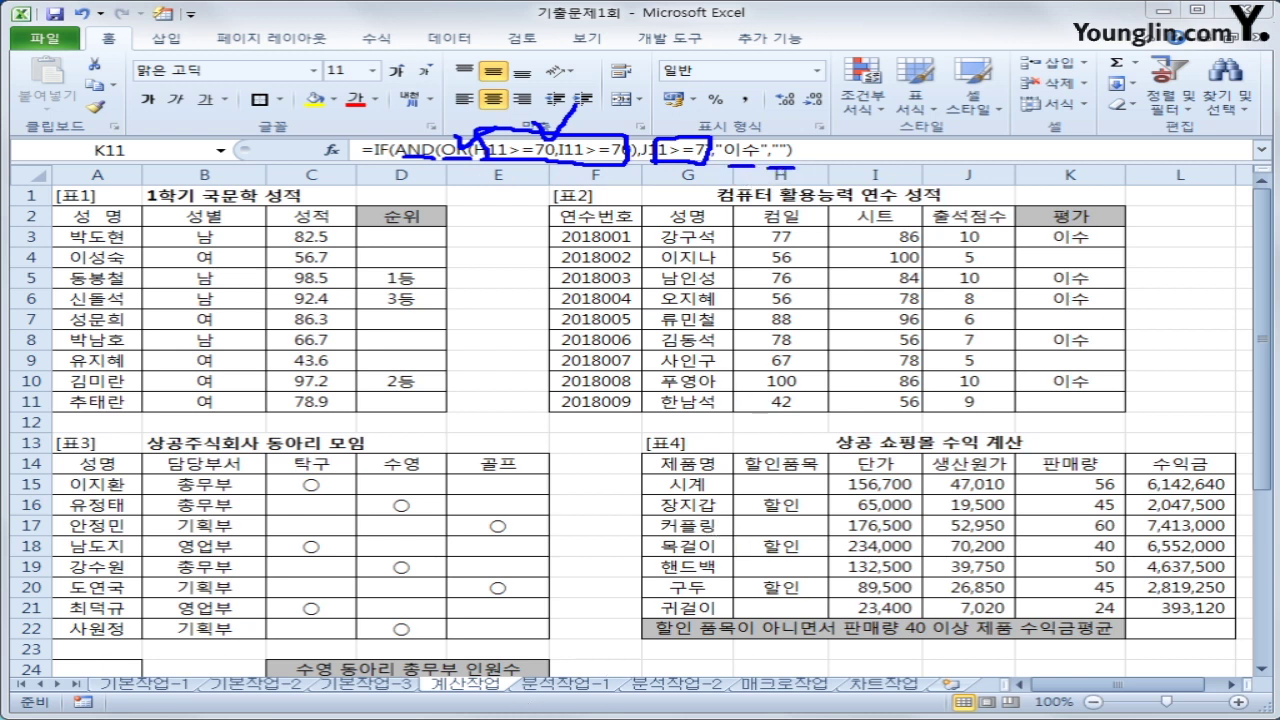
key(Escape)
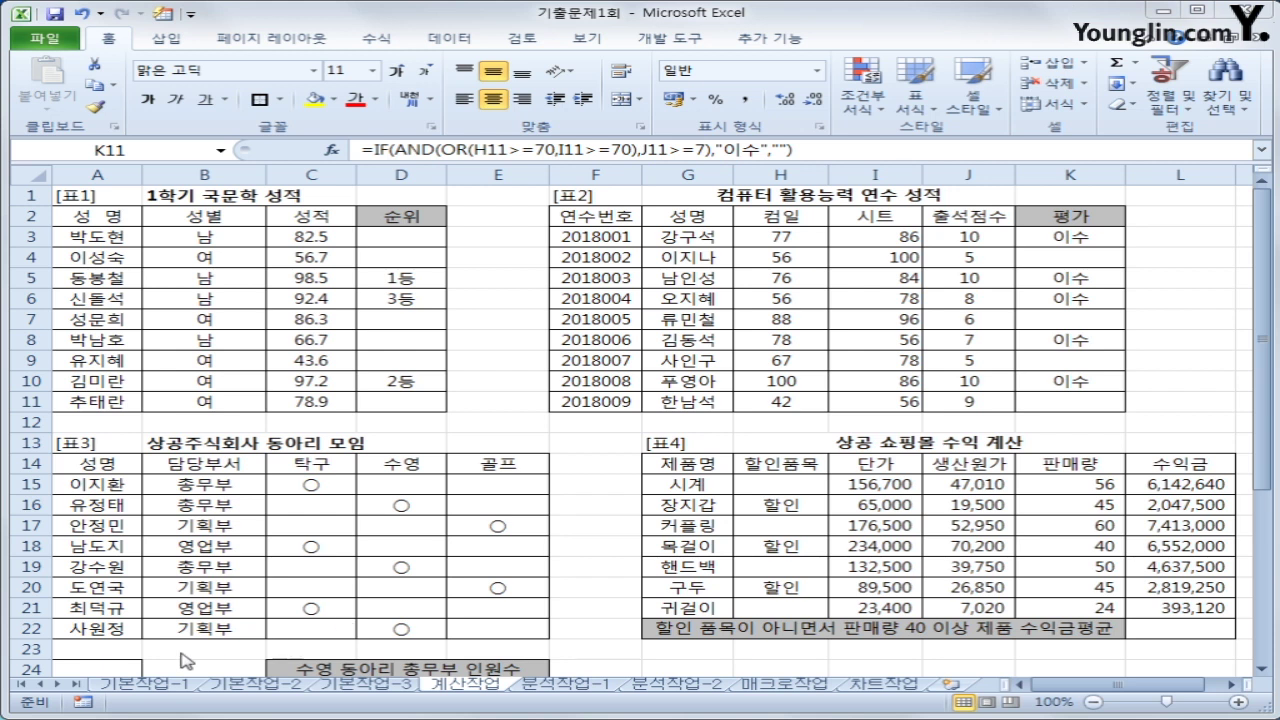
Enter the criteria for 표3's 수영 count: the field name 담당부서 in A24 and 총무부 in A25
click(108, 666)
scroll(385, 628, down, 3)
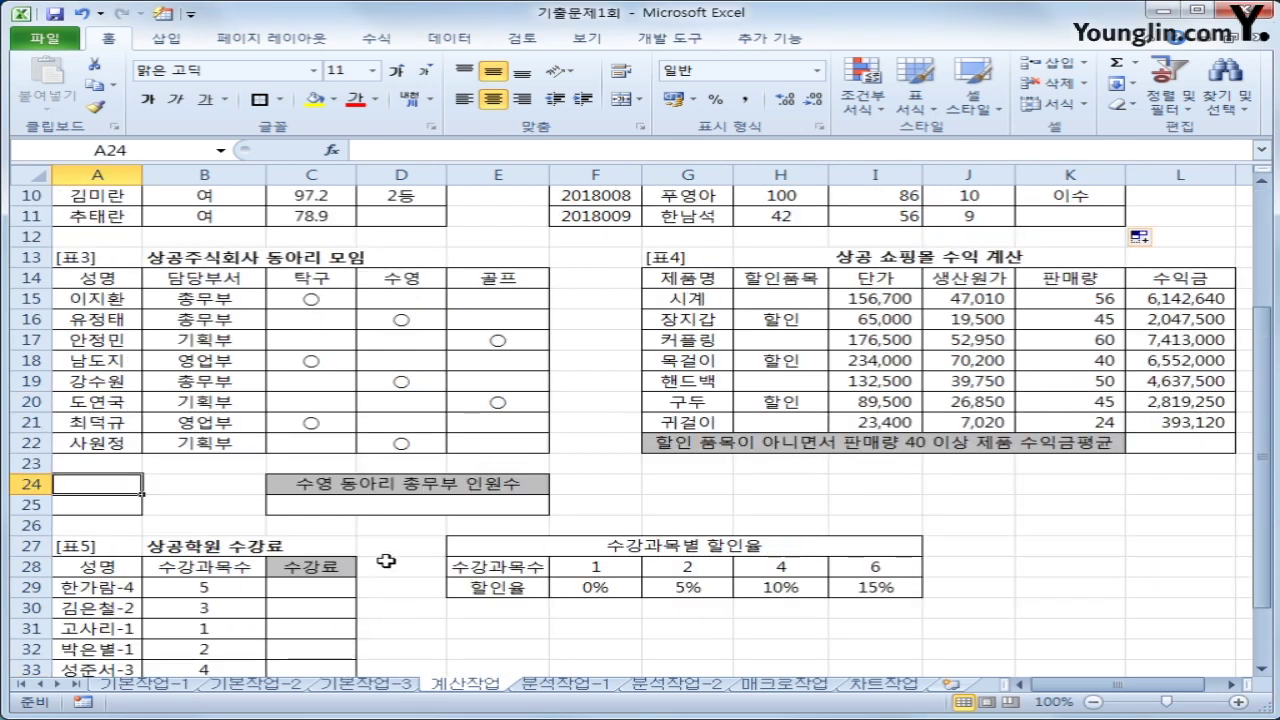
scroll(385, 562, down, 1)
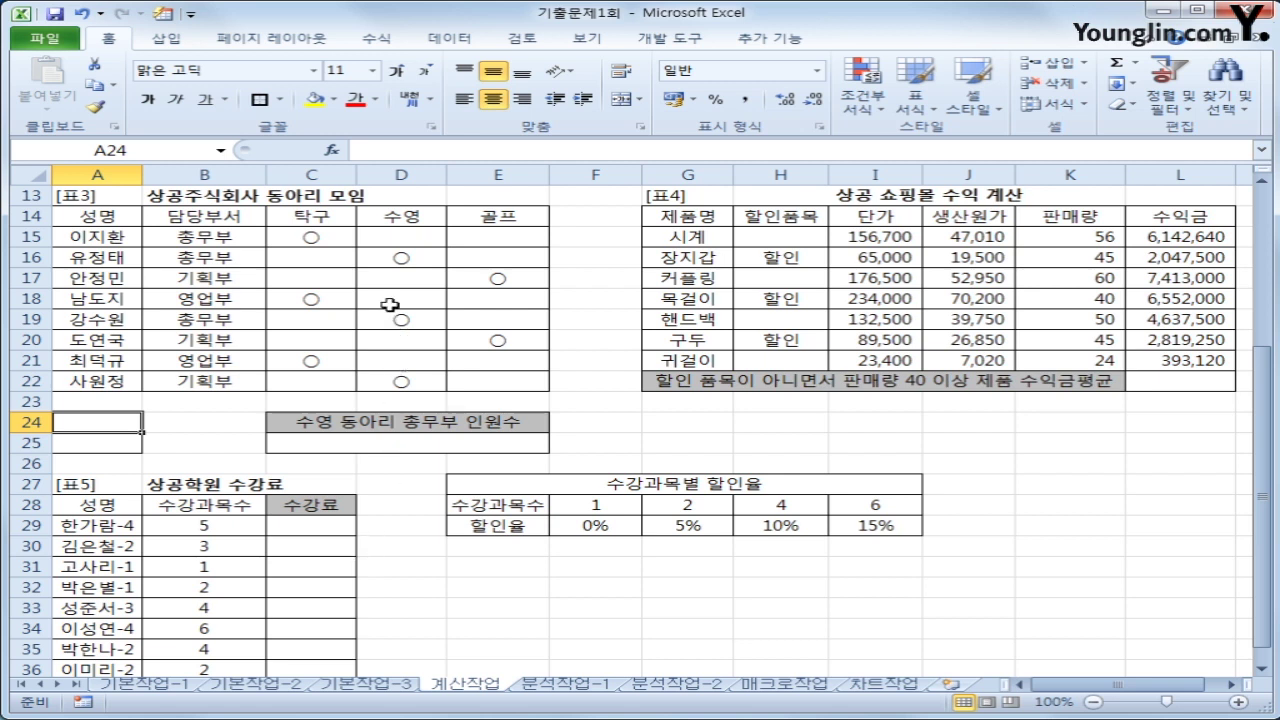
drag(392, 222, 414, 381)
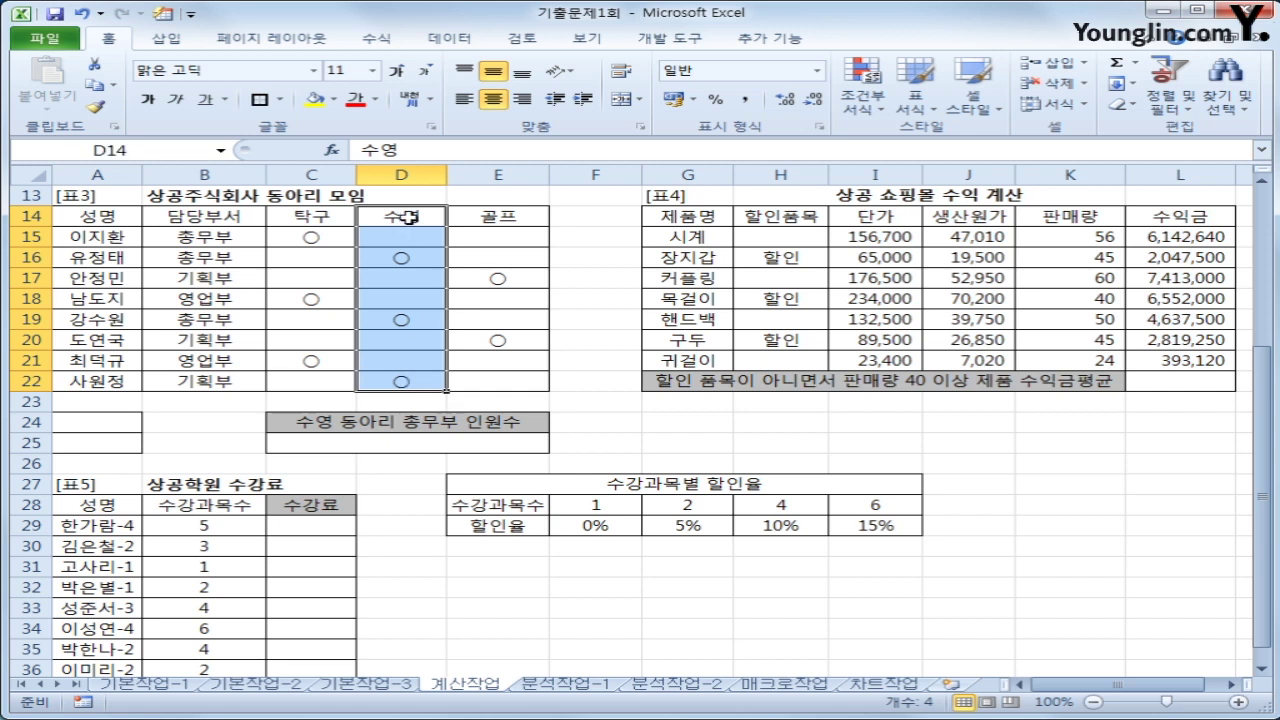
drag(408, 216, 386, 379)
click(113, 423)
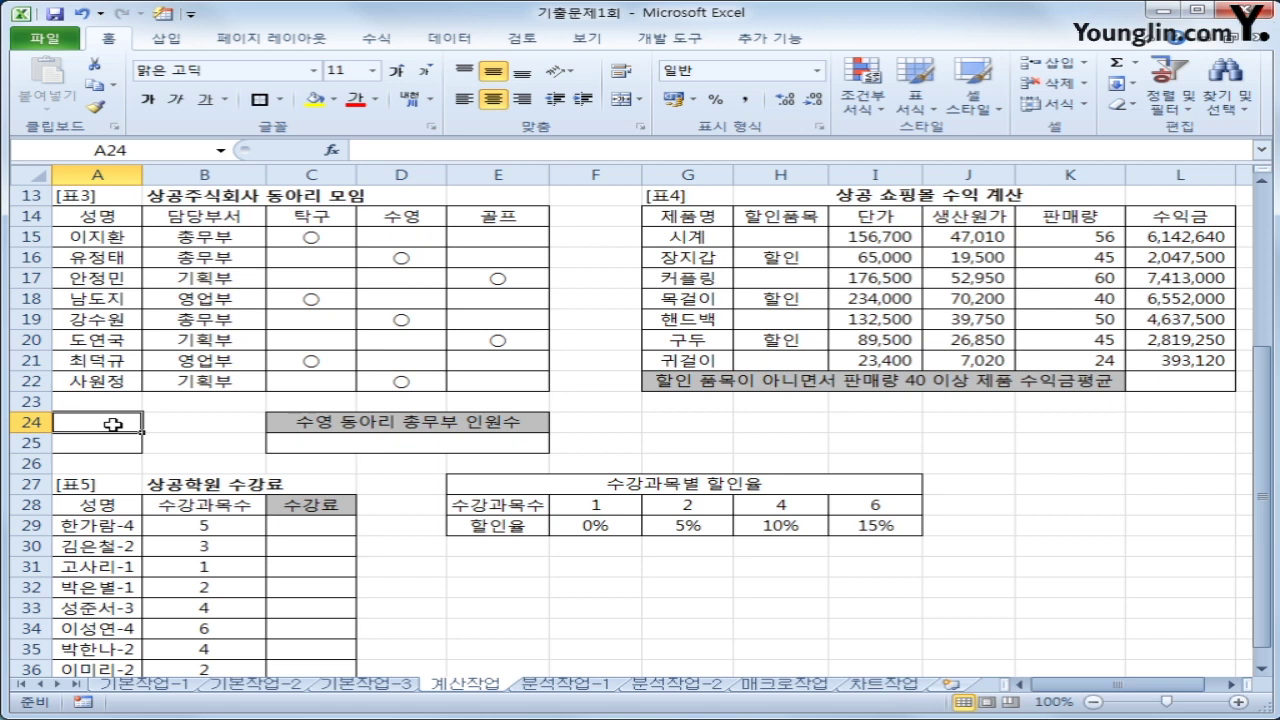
text(담)
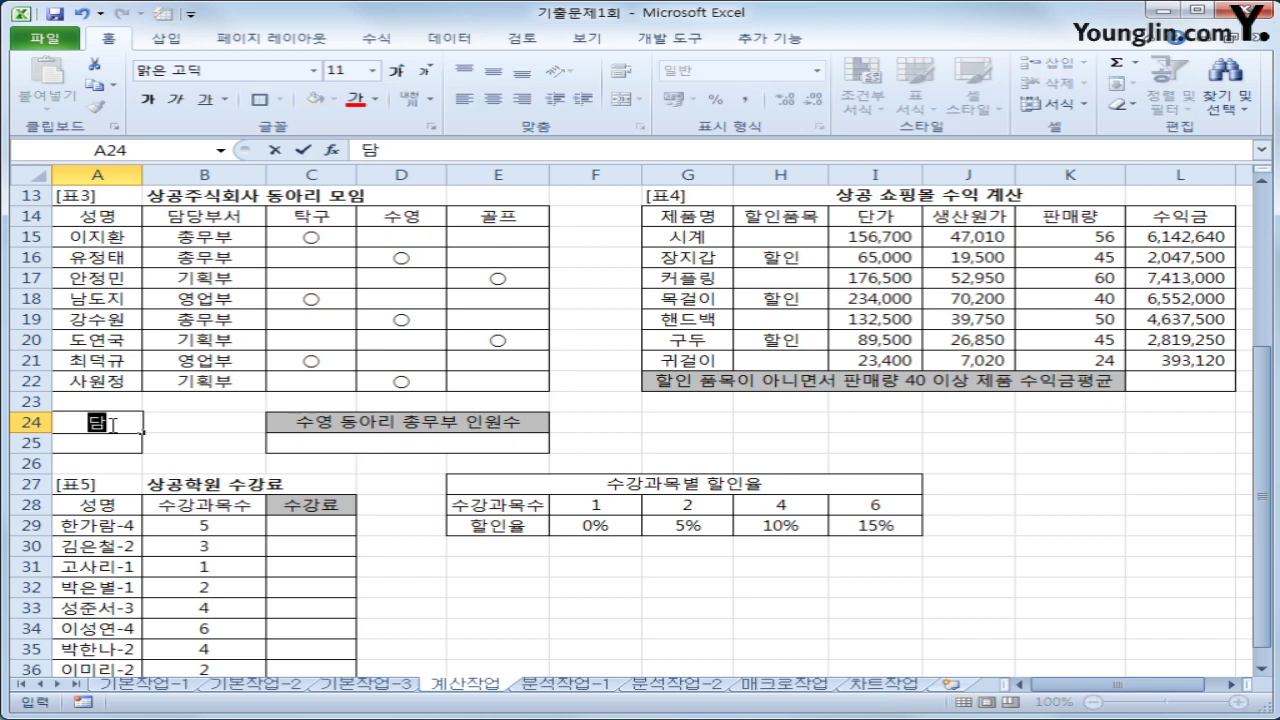
text(당부서)
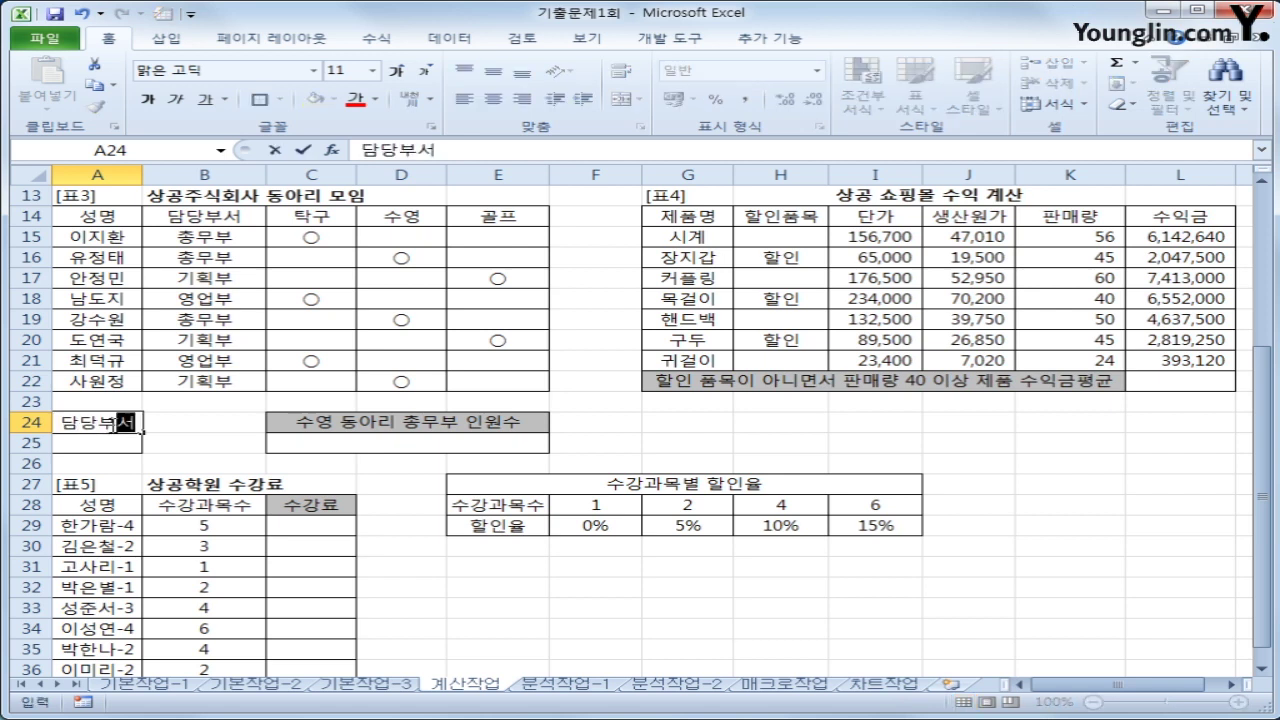
key(Return)
text(총무부)
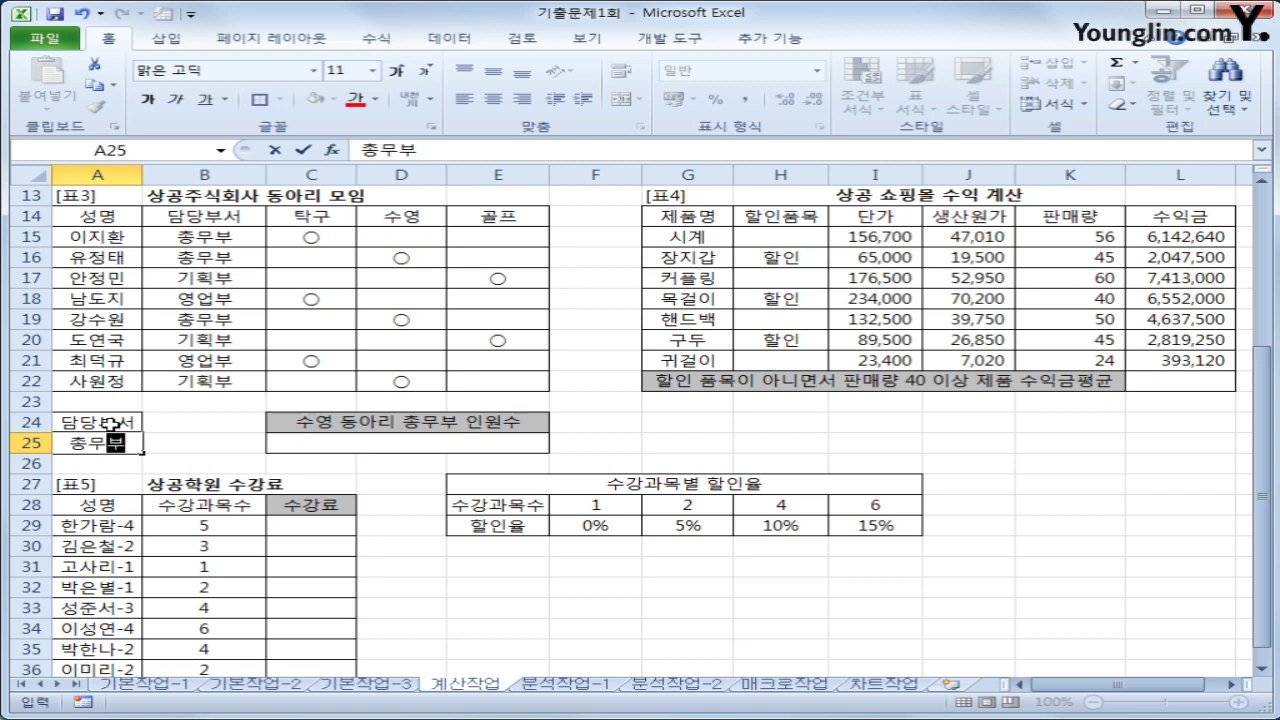
key(Return)
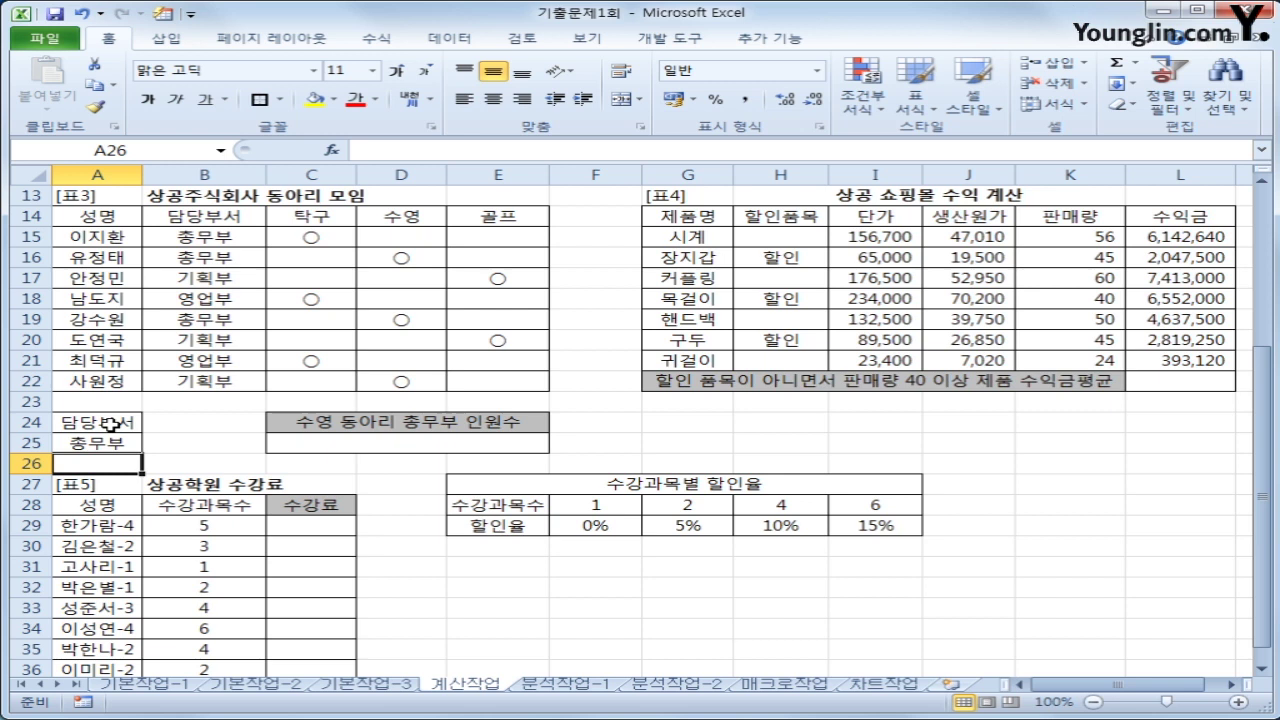
Copy the 담당부서 header and 총무부 entry from B14:B15 into the criteria range A24:A25
click(226, 222)
drag(193, 238, 193, 218)
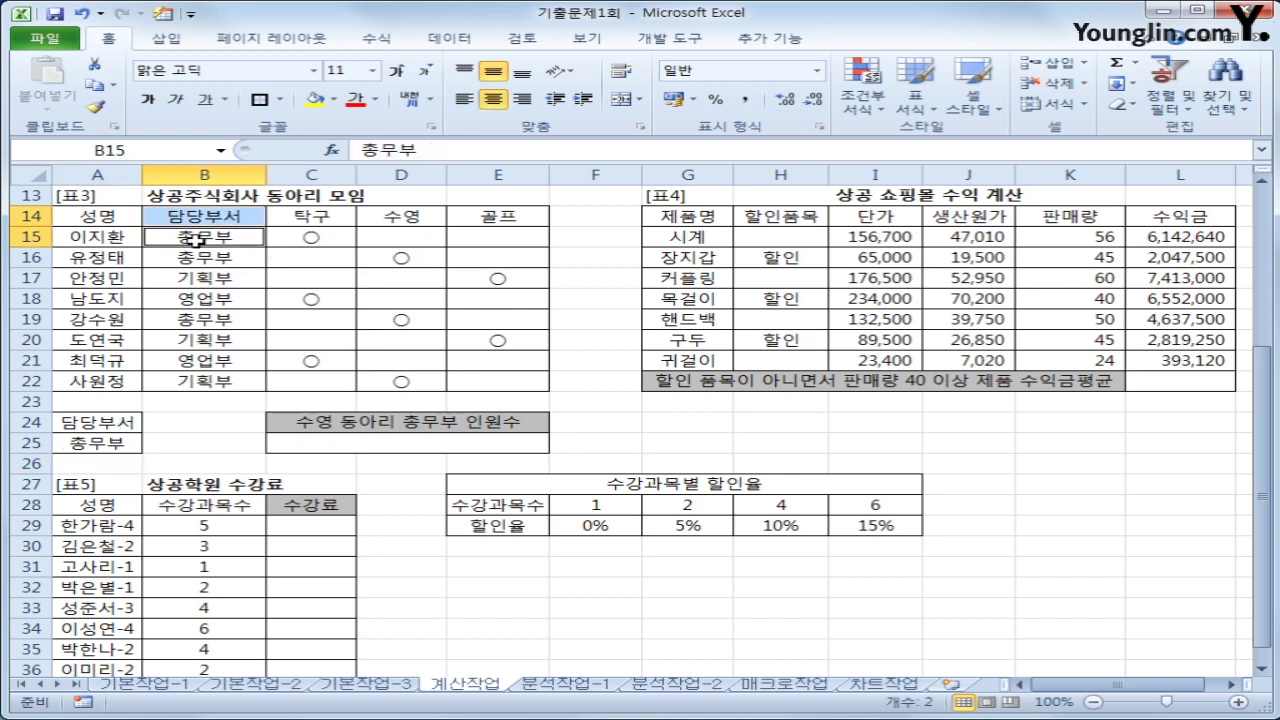
key(ctrl+c)
drag(85, 422, 85, 443)
key(ctrl+v)
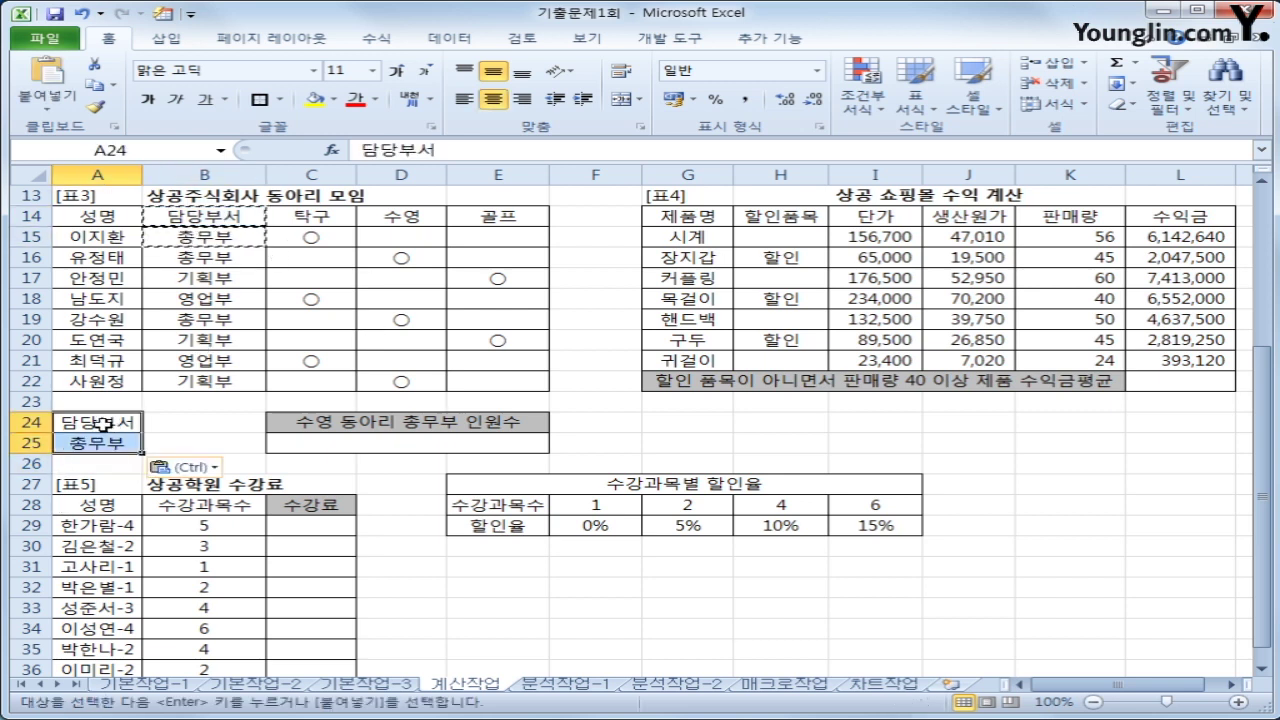
click(112, 440)
click(105, 423)
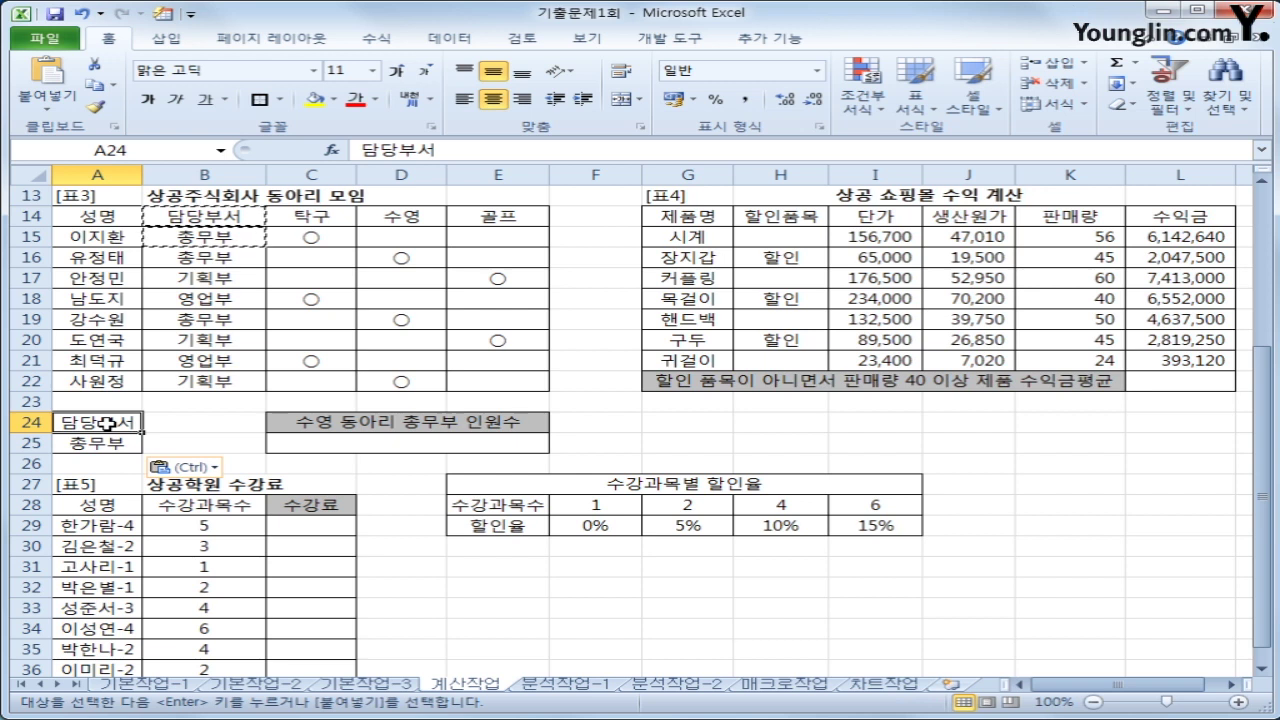
Start a DCOUNTA formula in C25 under 수영 동아리 총무부 인원수
click(312, 443)
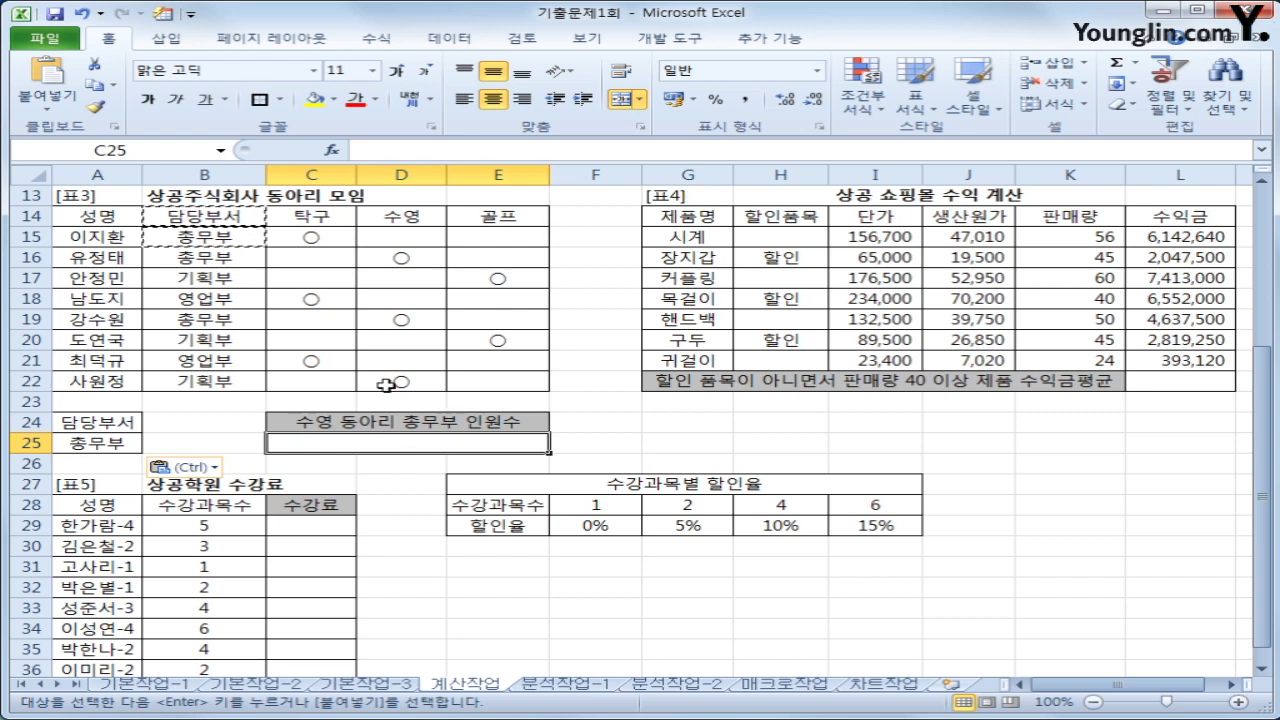
text(=ㅇ)
key(BackSpace)
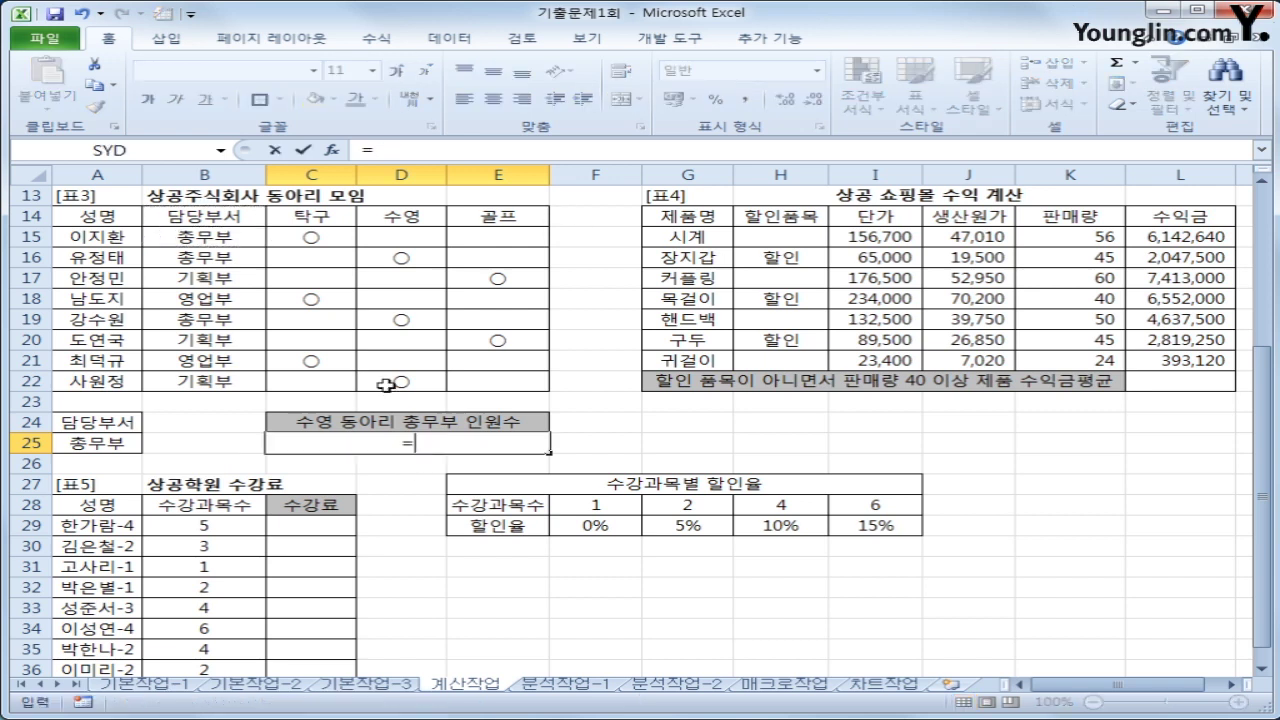
text(dcou)
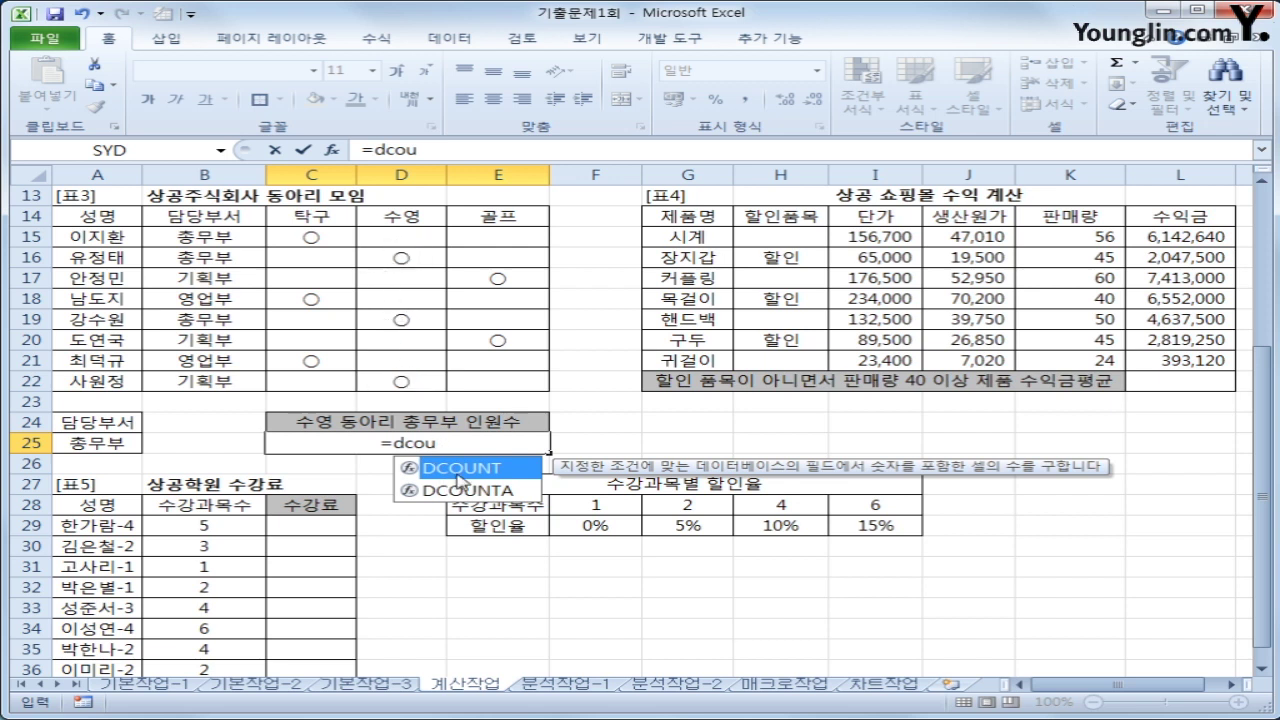
click(457, 491)
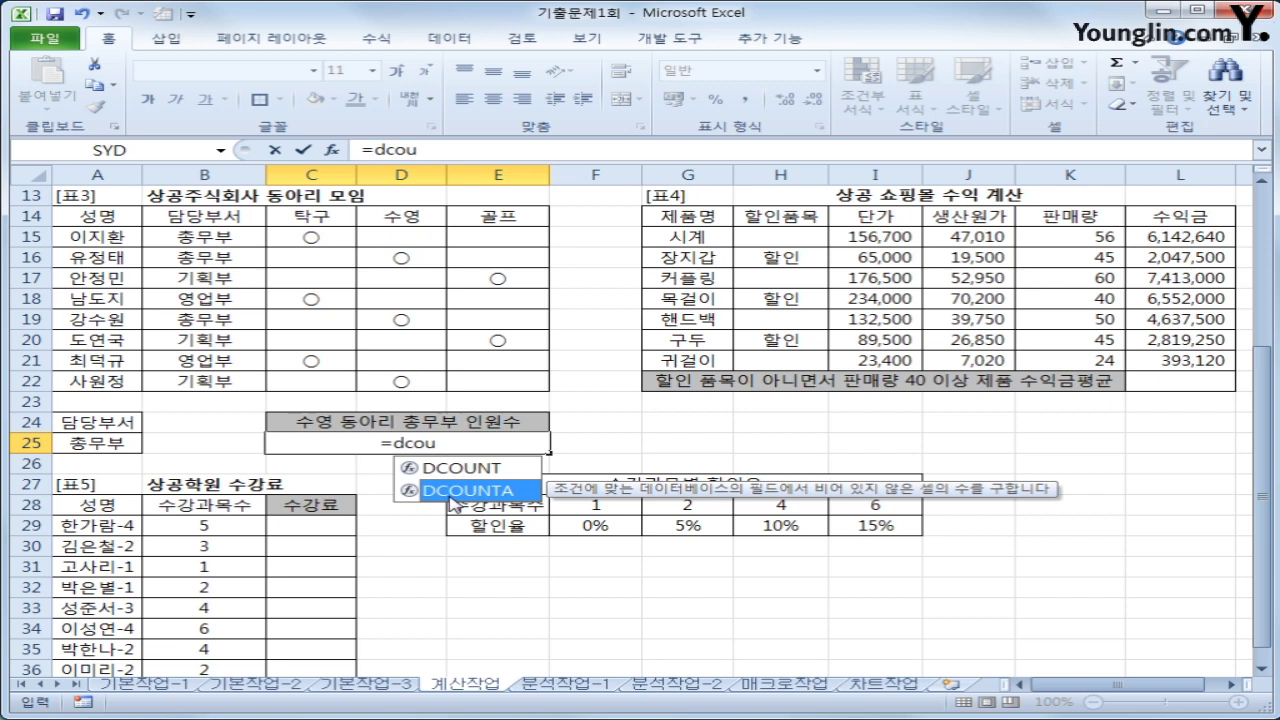
double_click(455, 491)
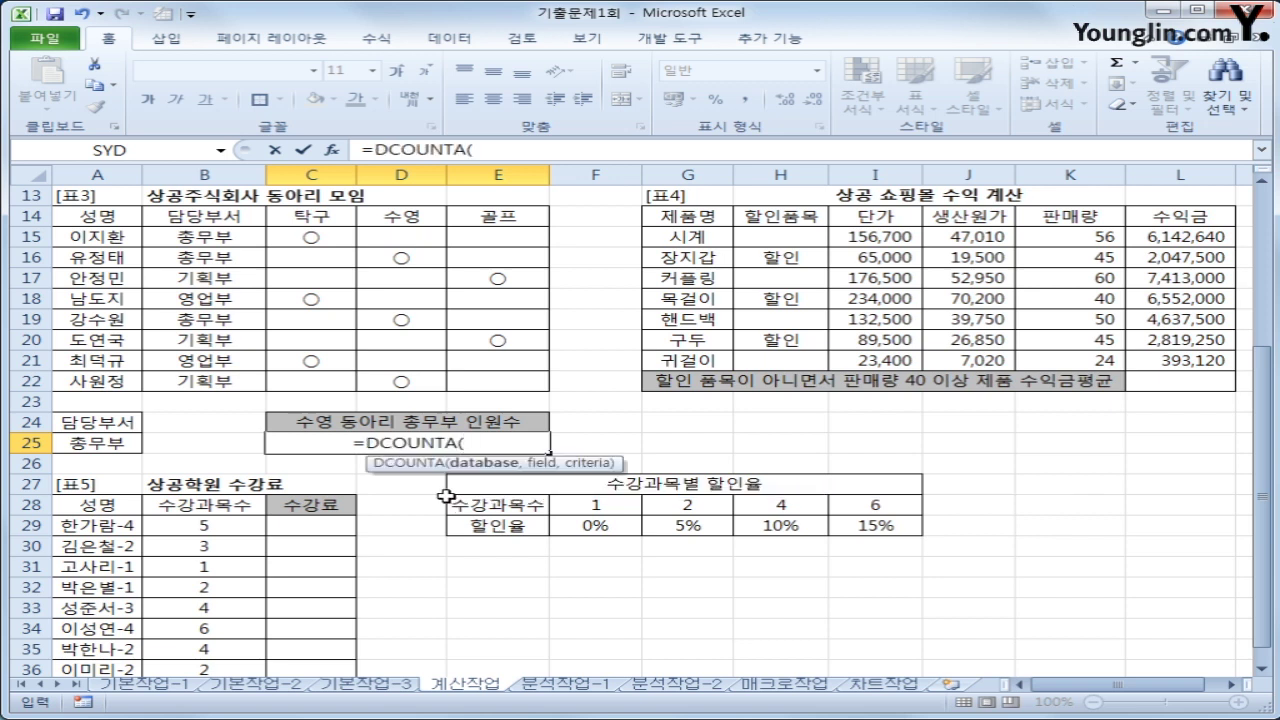
Supply A14:E22 as the DCOUNTA database and the 수영 header D14 as its field
click(104, 213)
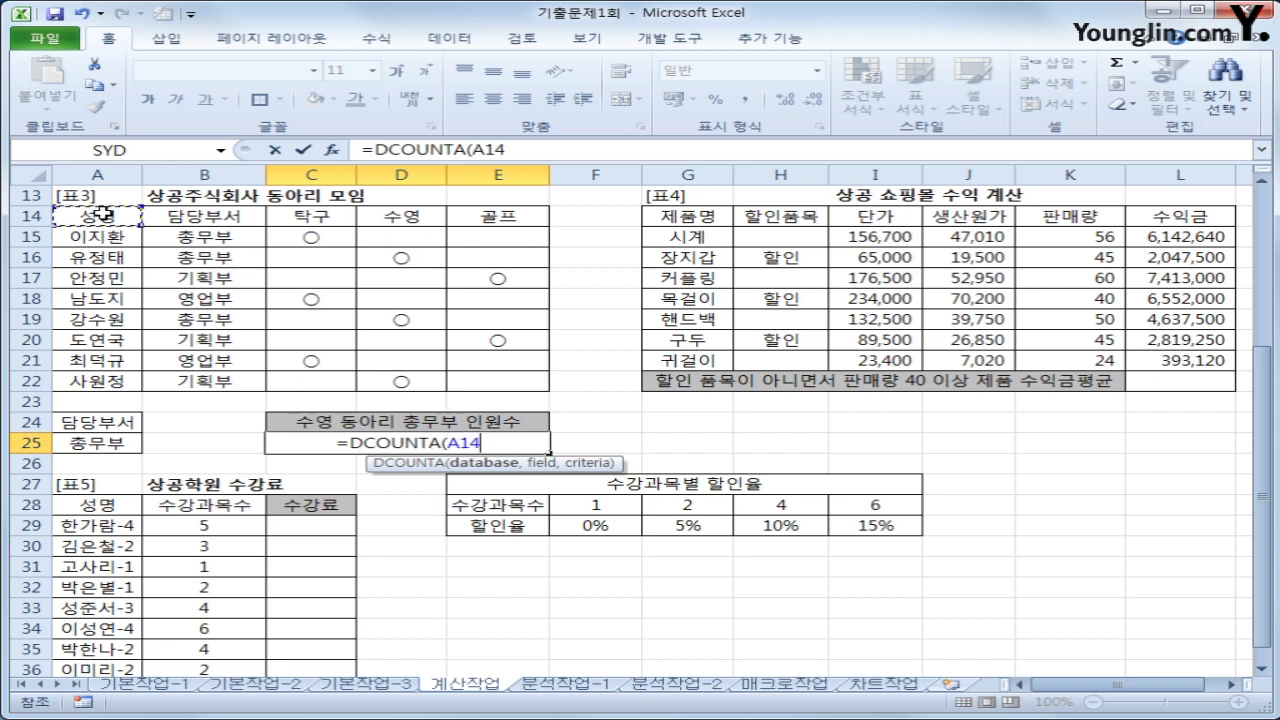
drag(104, 213, 480, 375)
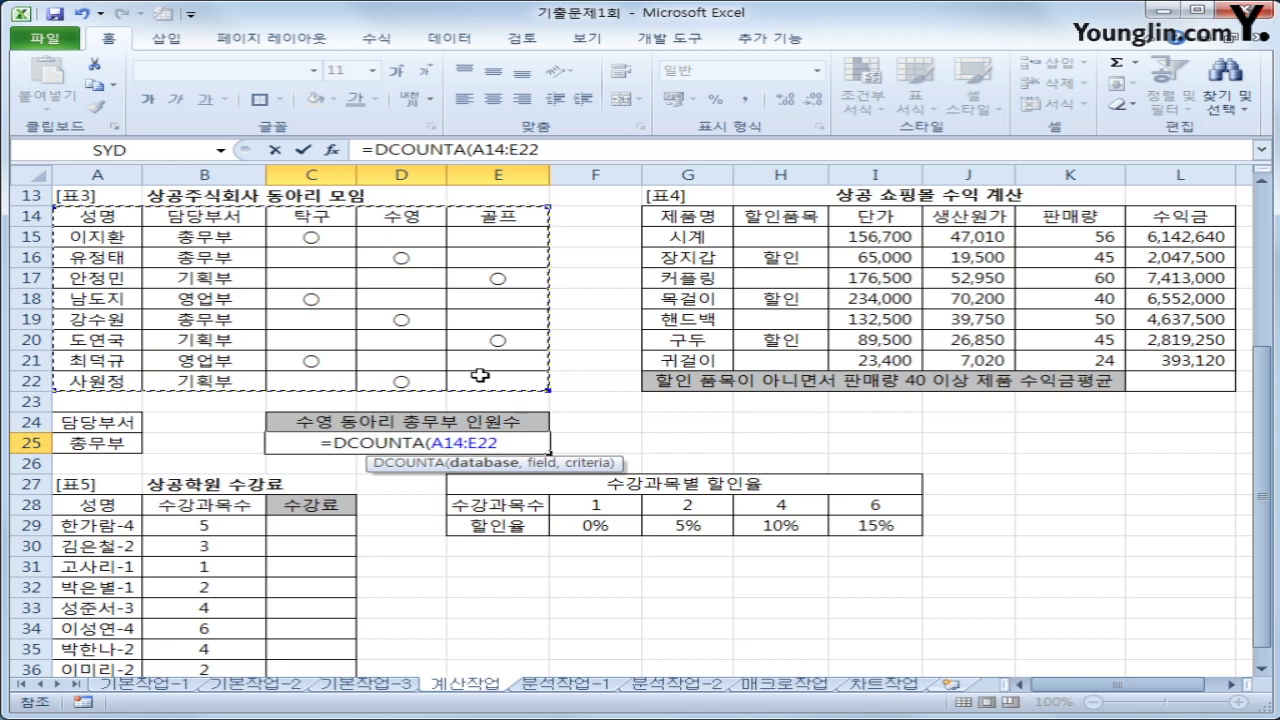
text(,)
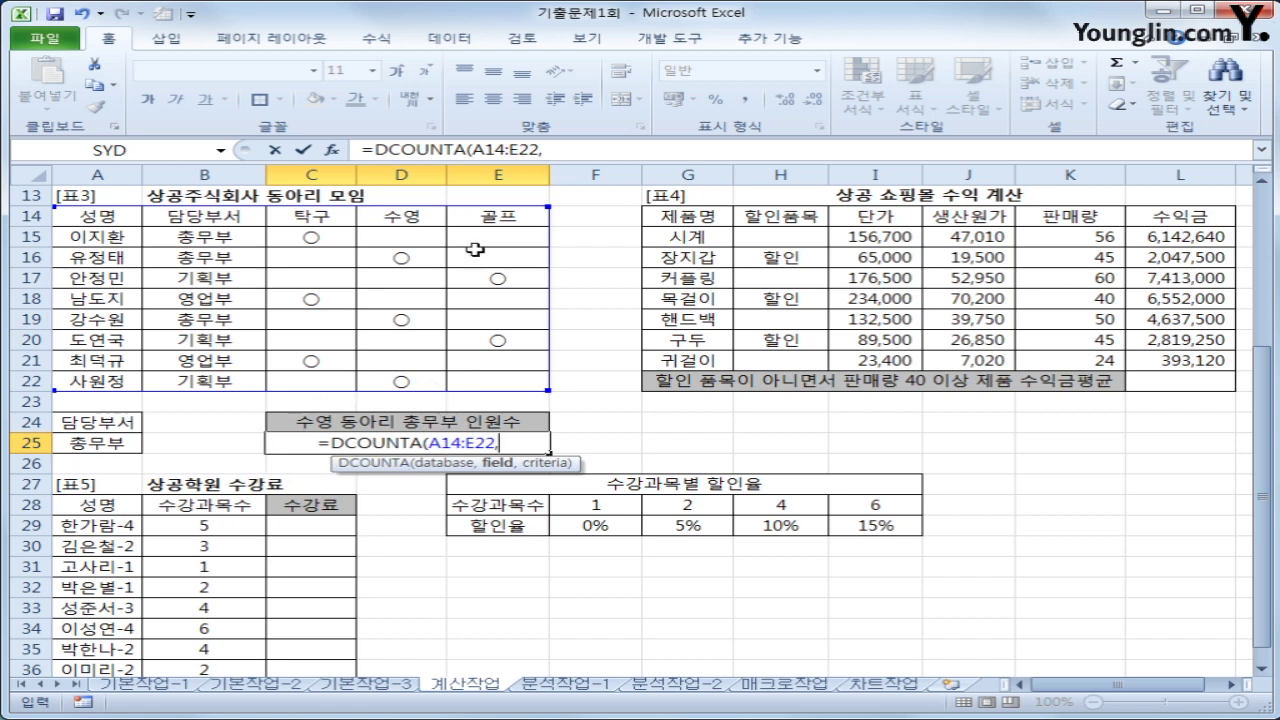
click(400, 217)
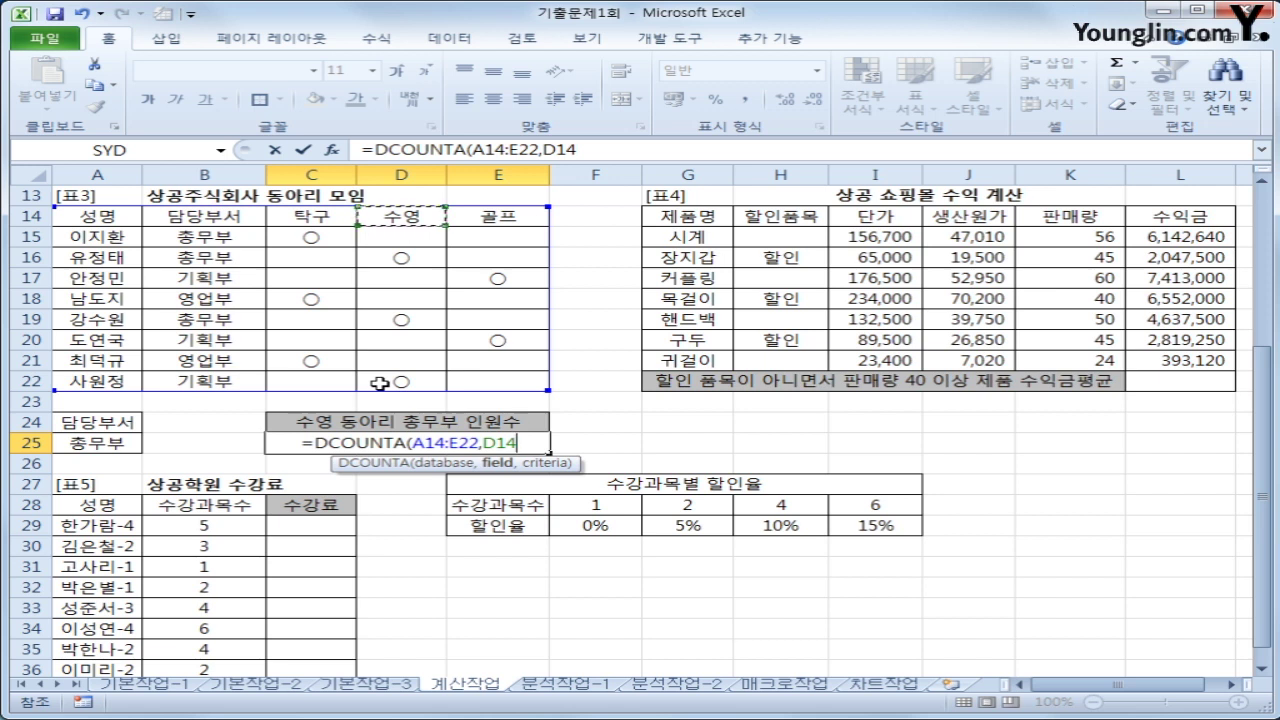
text(,)
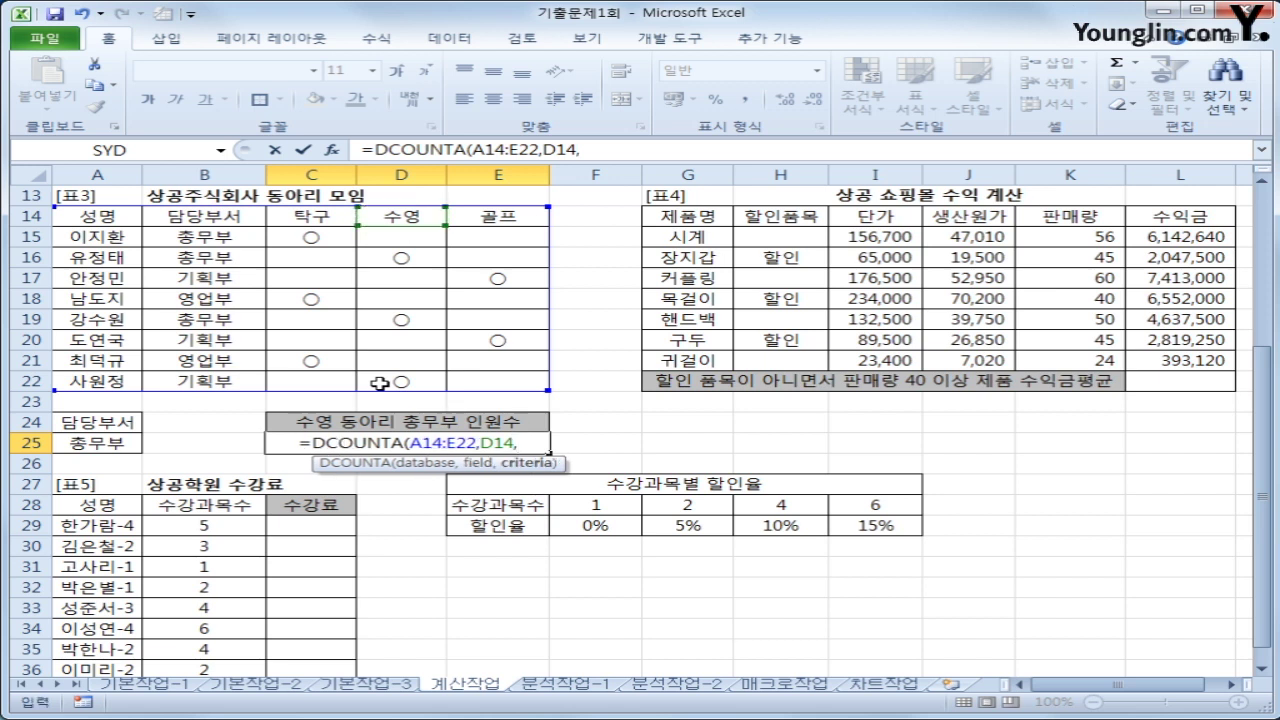
Set A24:A25 as the DCOUNTA criteria and complete the formula in C25
drag(120, 421, 122, 452)
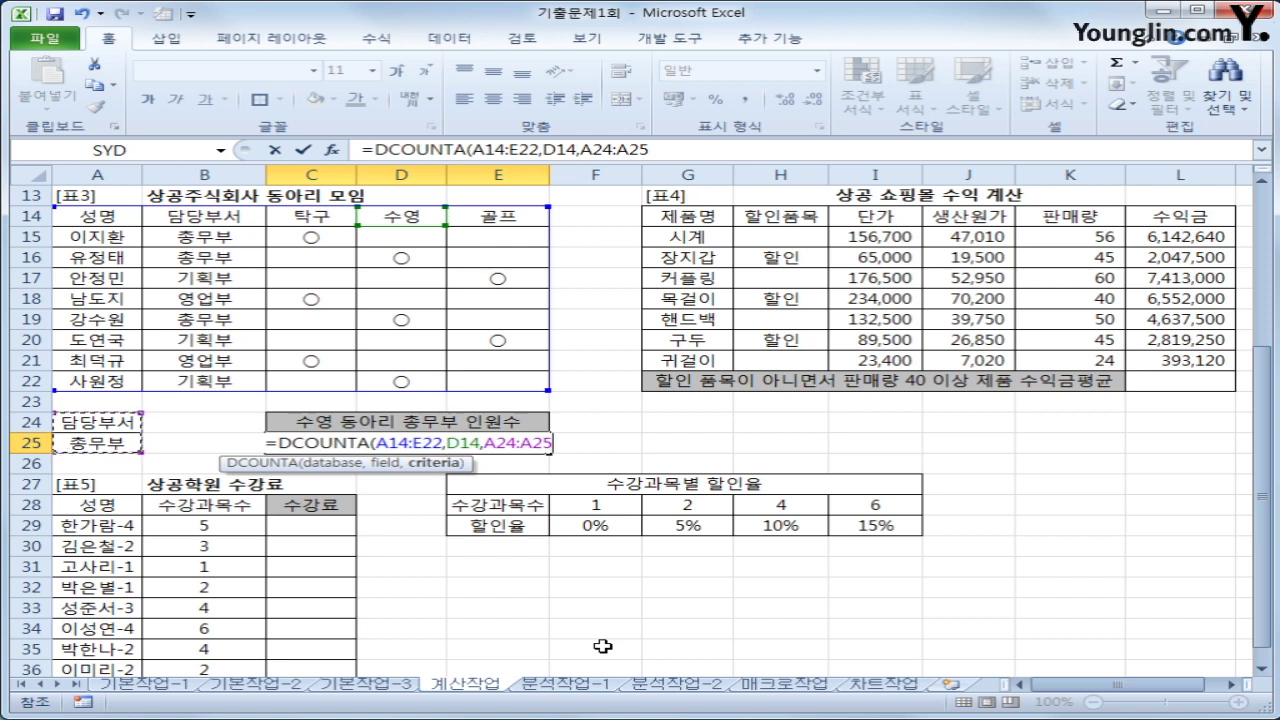
text())
key(Return)
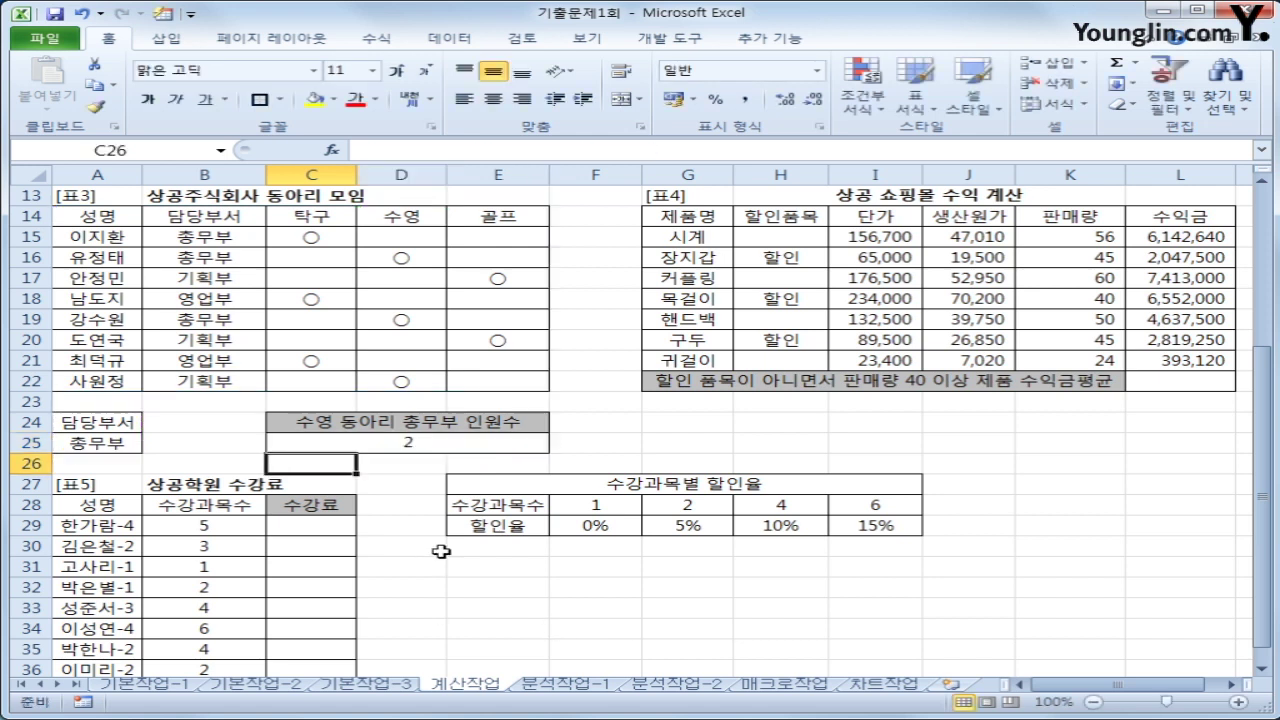
click(403, 444)
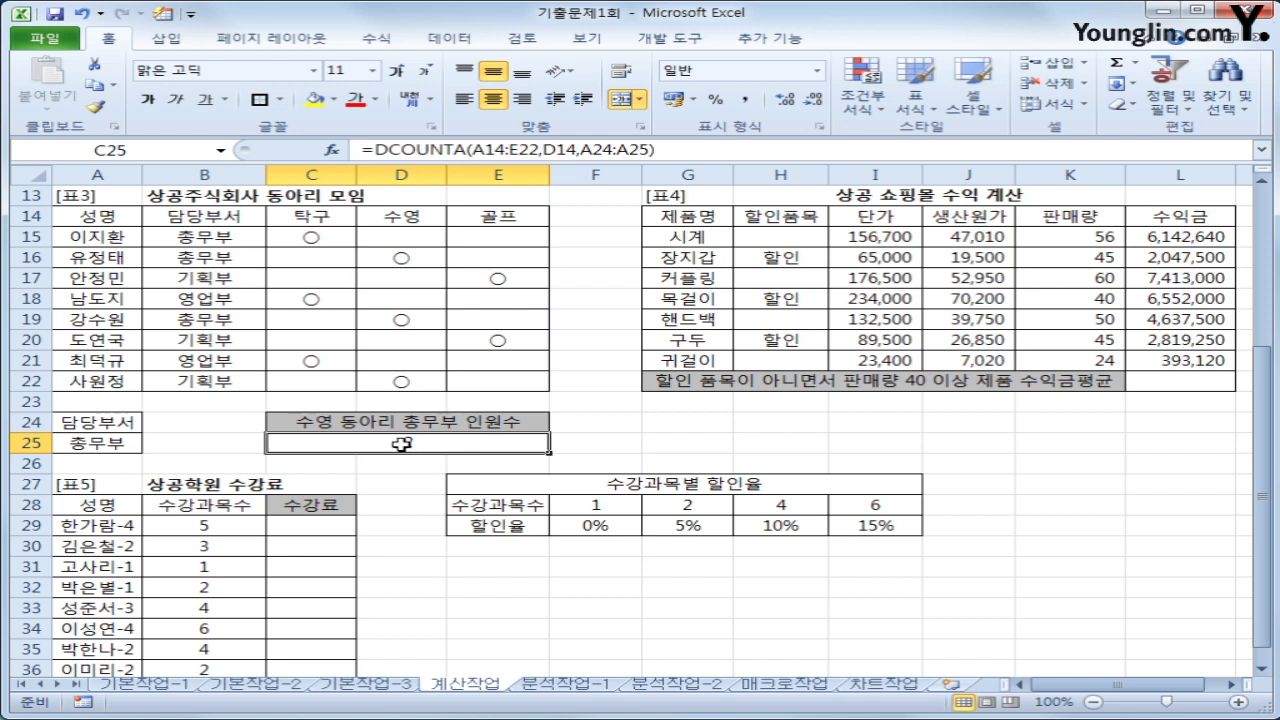
Examine 표4's 할인품목, 판매량 and 수익금 columns against the average condition: non-discount items with 판매량 of 40 or more
click(1178, 386)
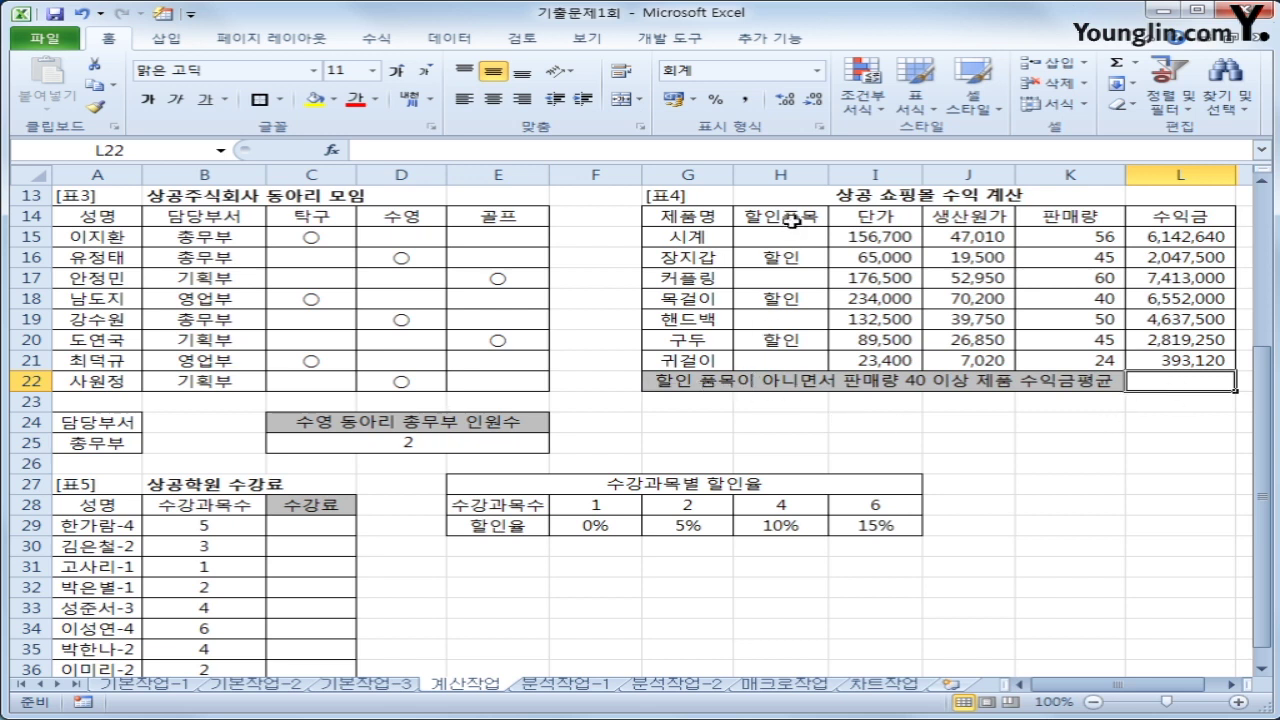
drag(793, 220, 782, 358)
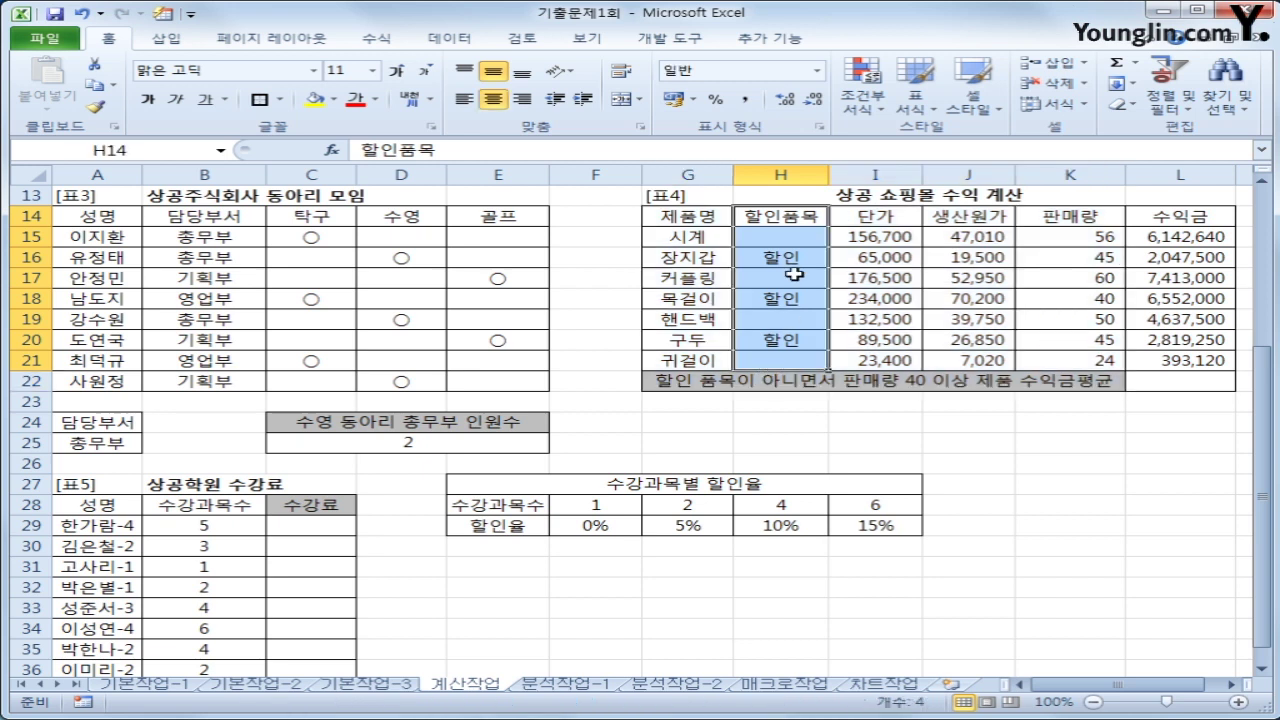
click(792, 258)
click(776, 300)
click(768, 338)
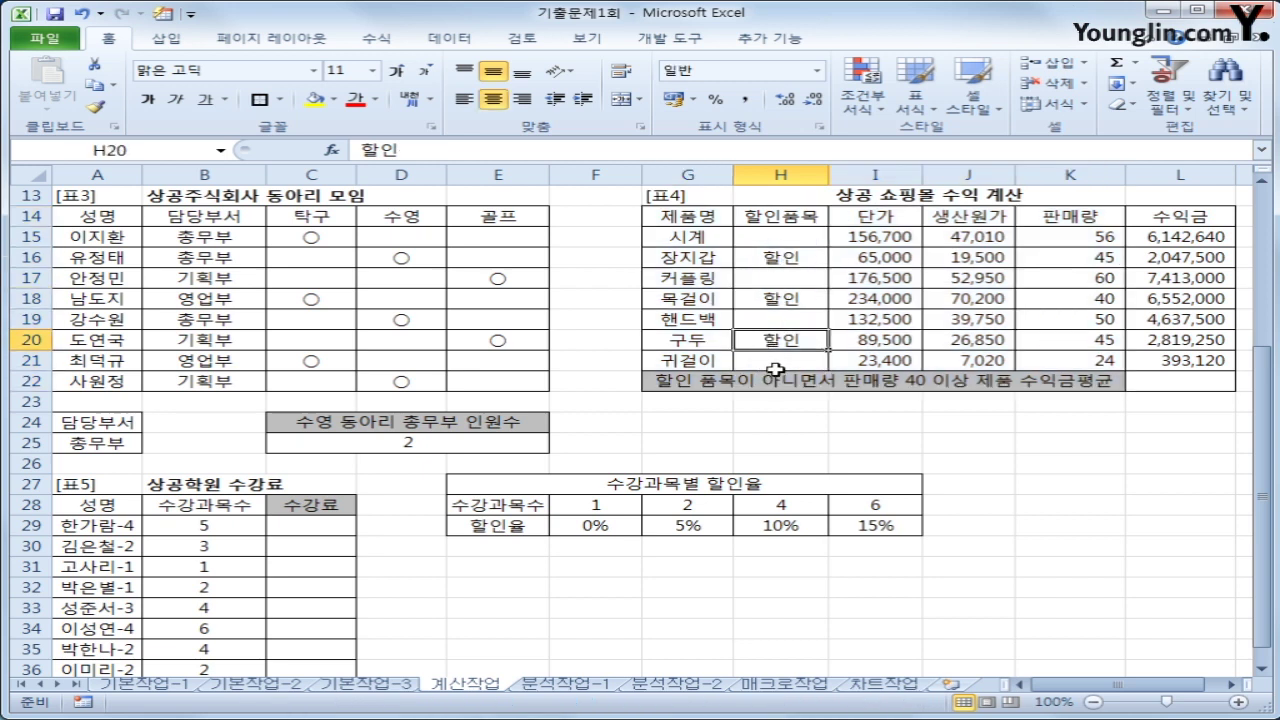
drag(1092, 237, 1080, 366)
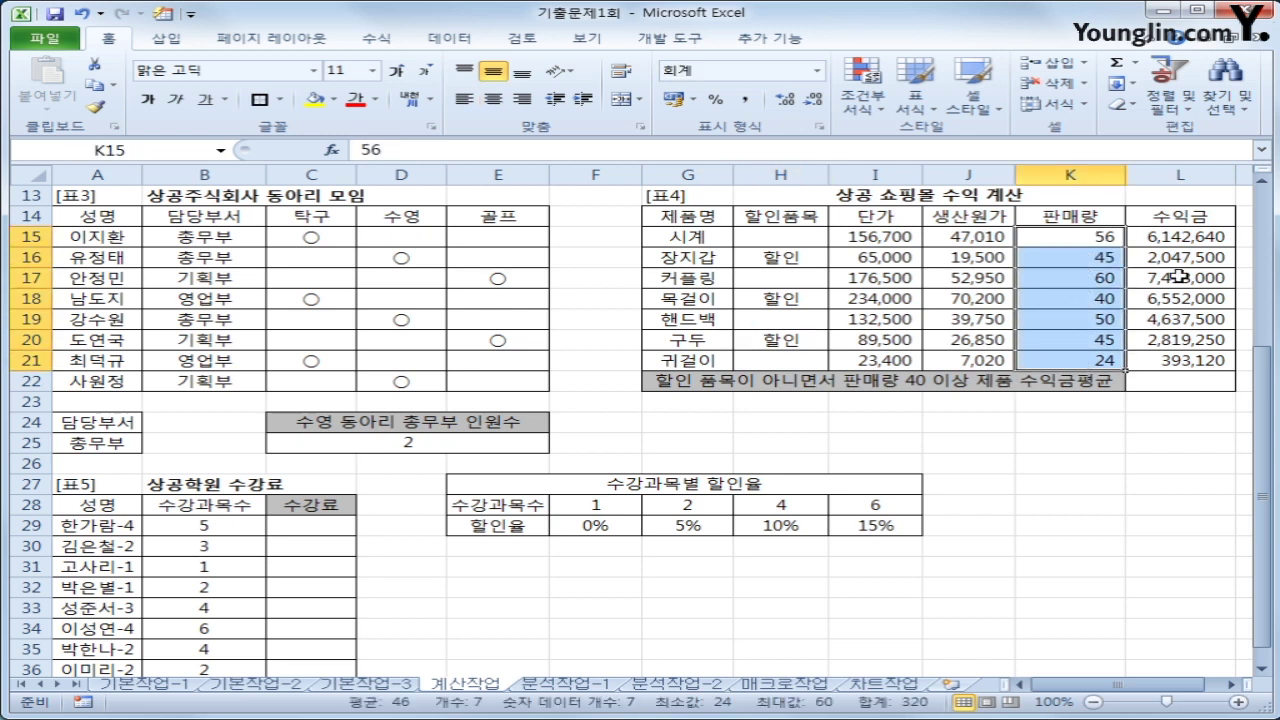
click(1197, 244)
drag(1197, 249, 1180, 370)
click(1175, 386)
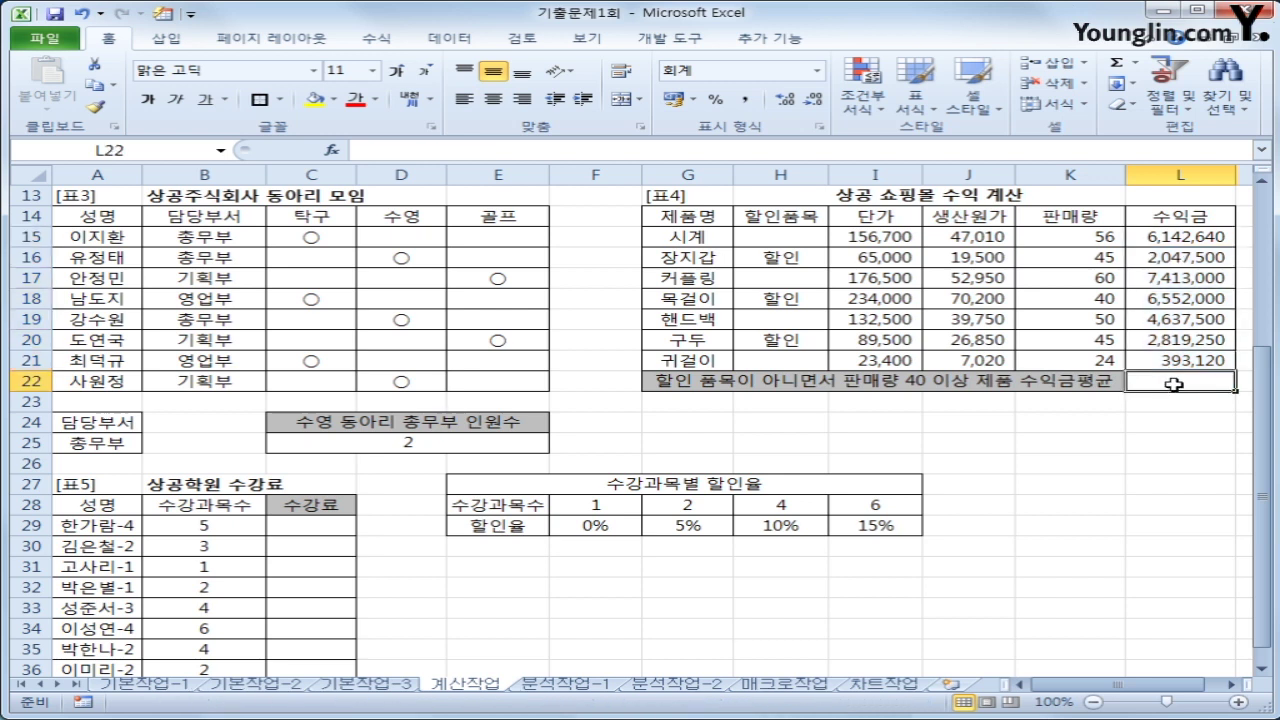
drag(777, 237, 780, 360)
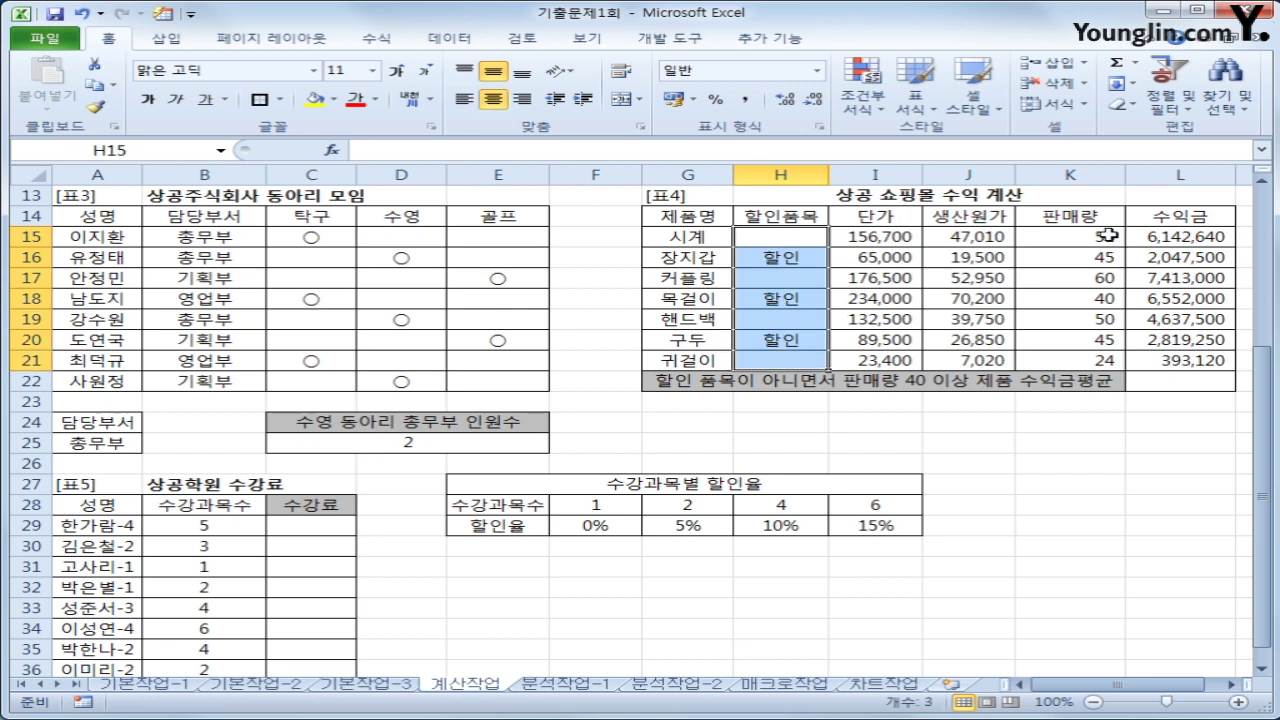
drag(1108, 235, 1100, 358)
Start a formula in L22 for the conditional 수익금 average, choosing the AVERAGEIFS function
click(1157, 382)
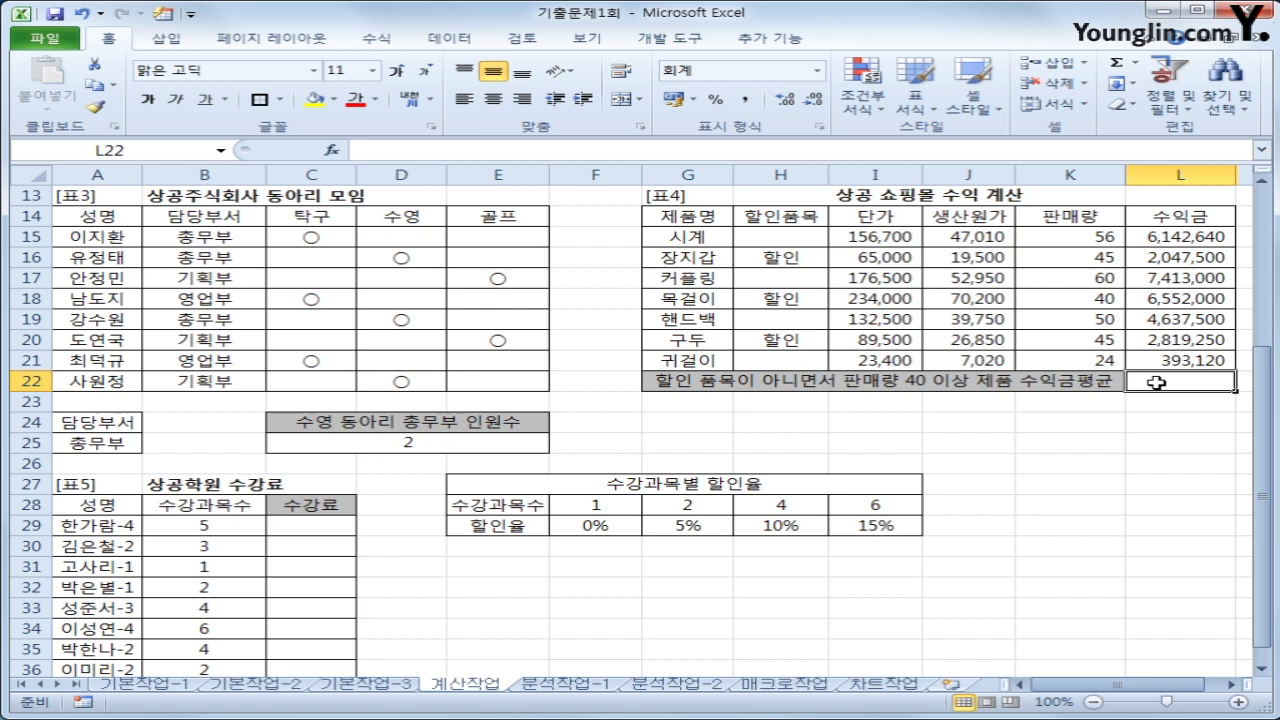
text(=)
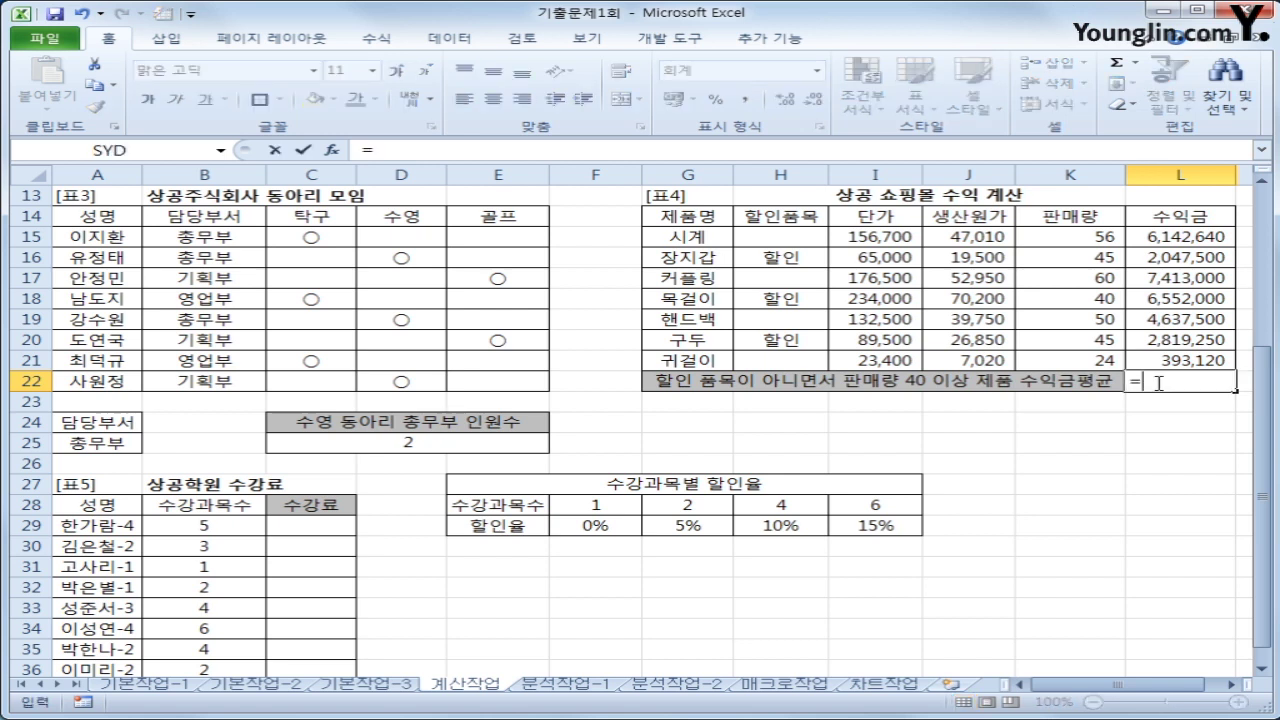
text(av)
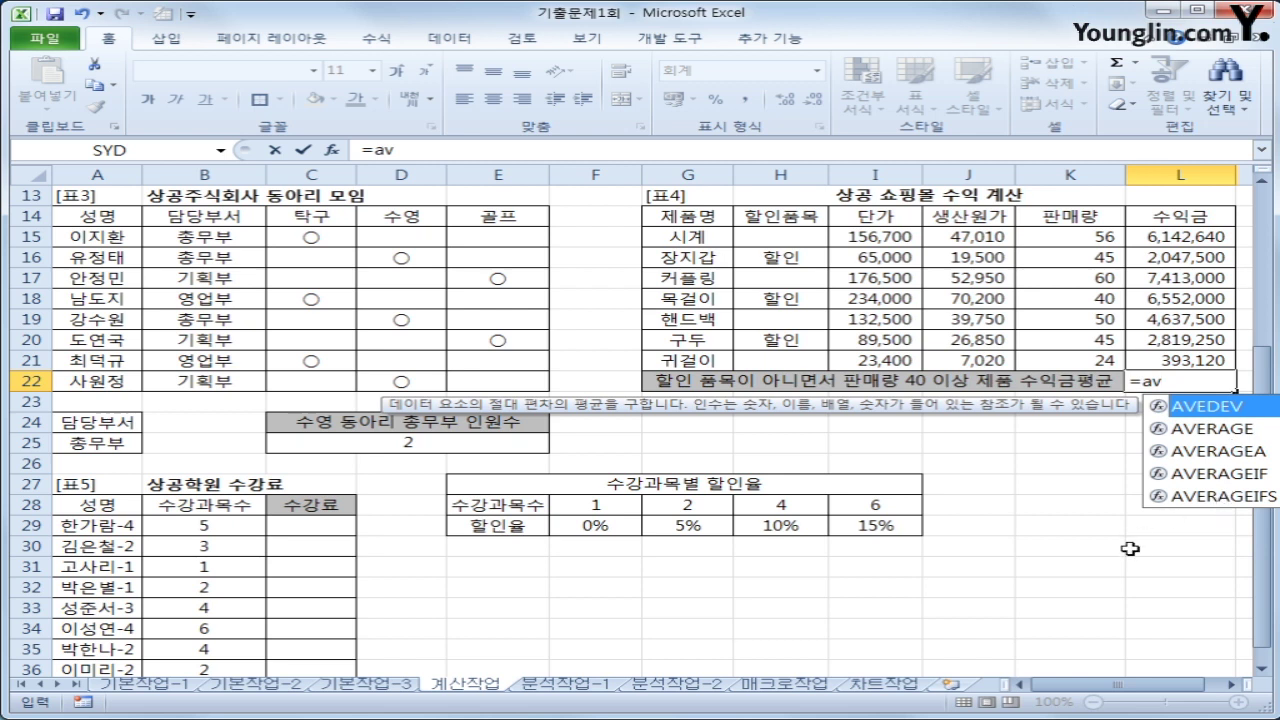
click(1213, 497)
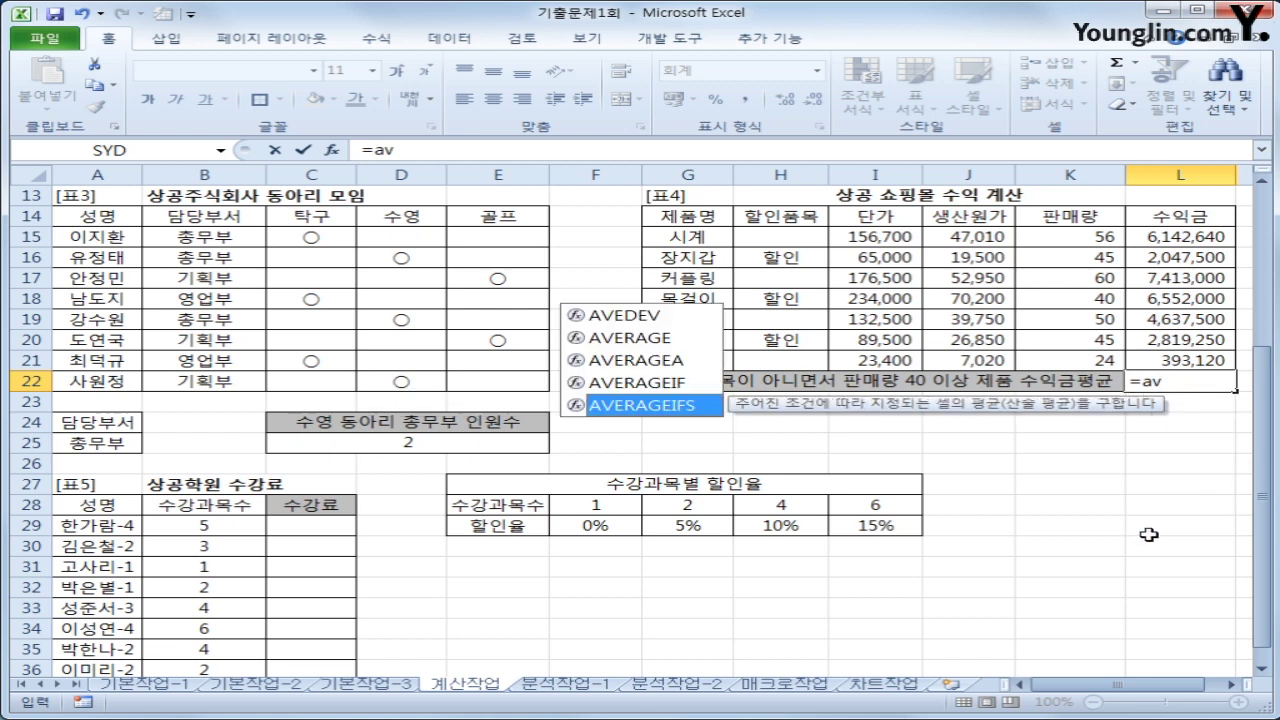
Insert the AVERAGEIFS function into the formula being entered in L22
key(Tab)
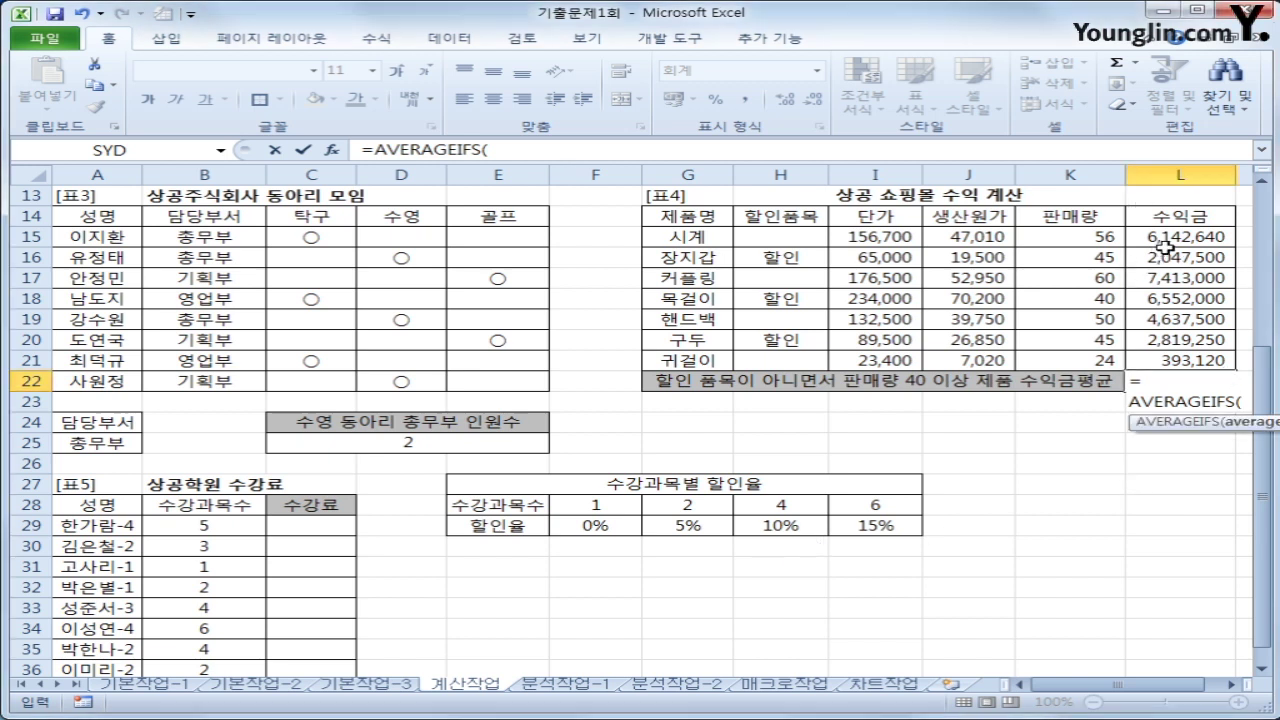
drag(1165, 238, 1172, 362)
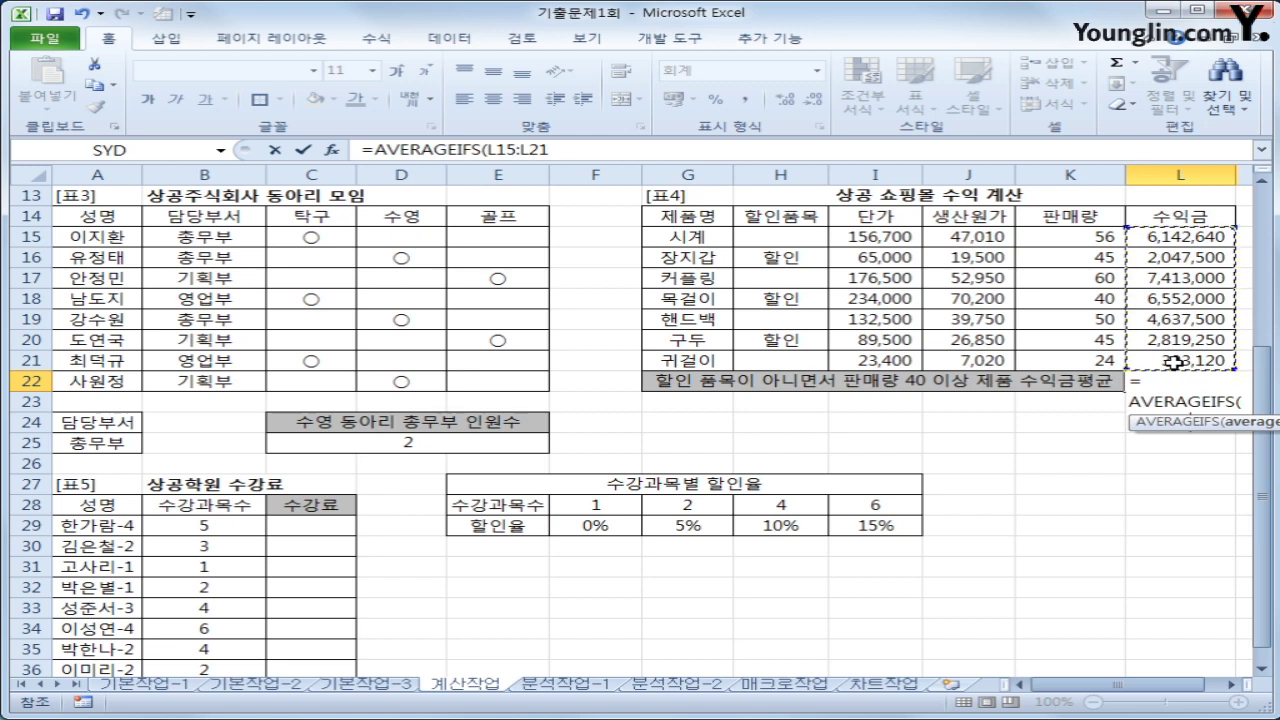
text(,)
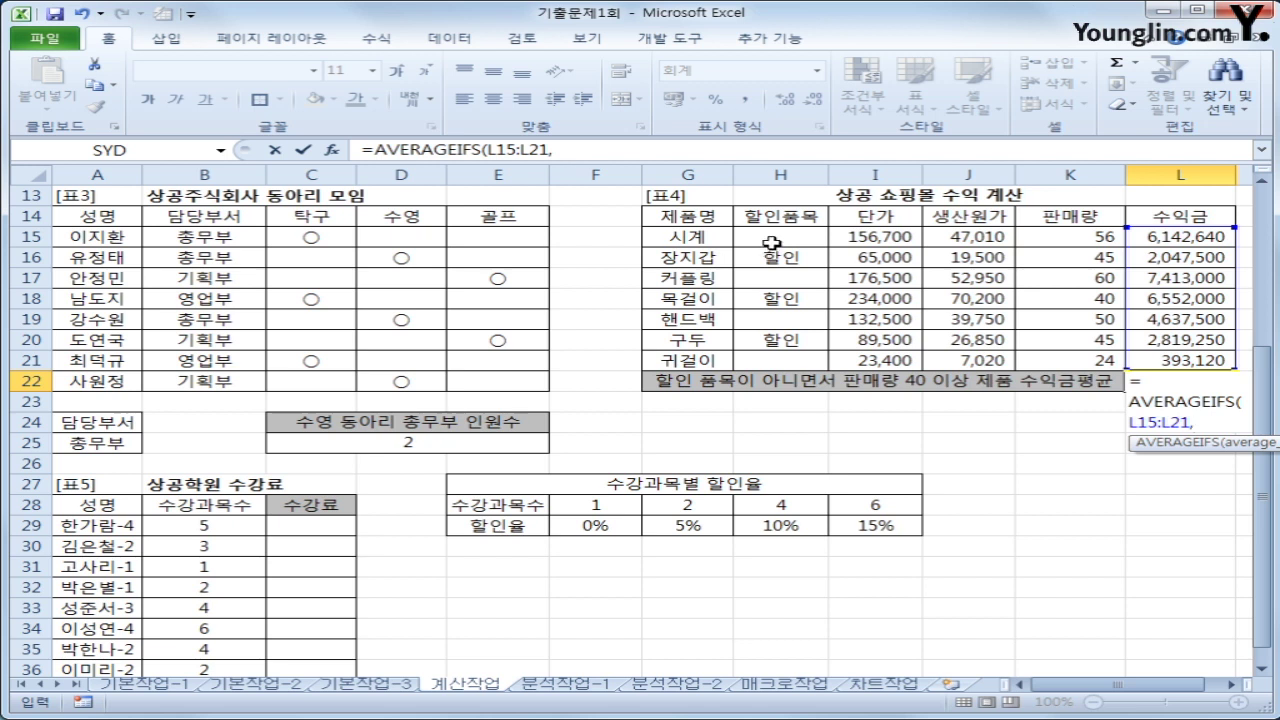
text("<>할인")
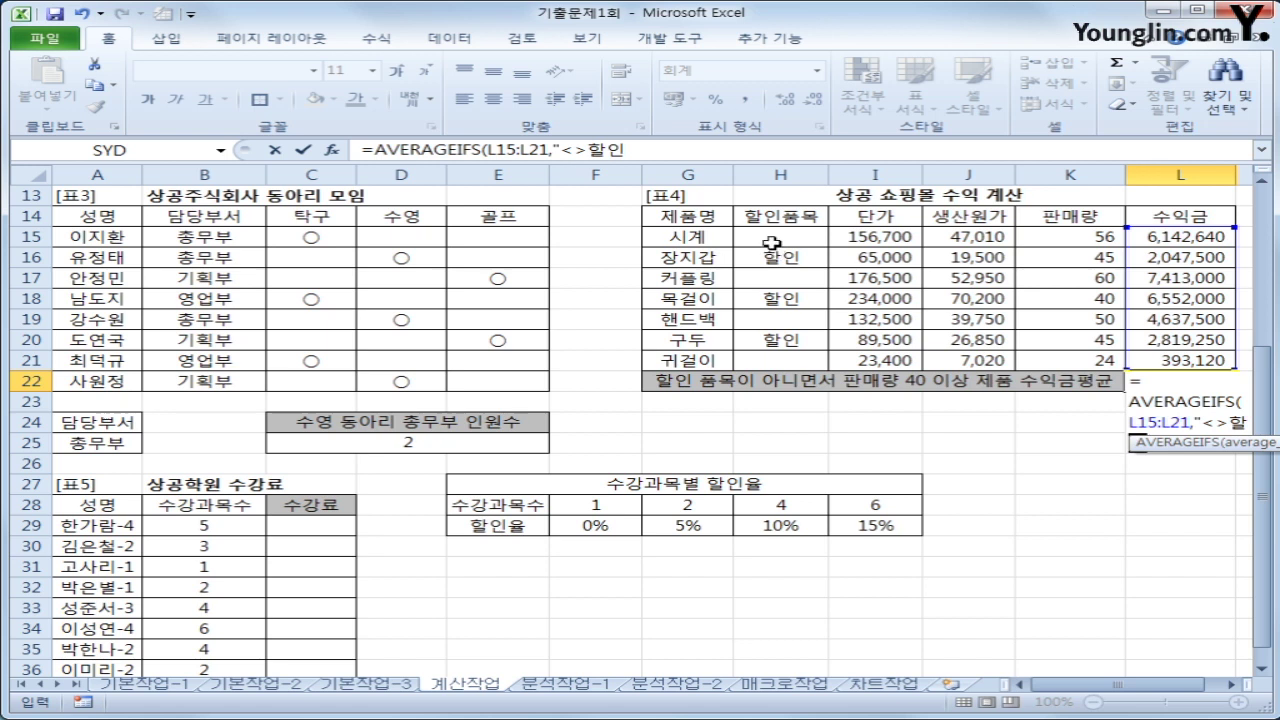
click(728, 149)
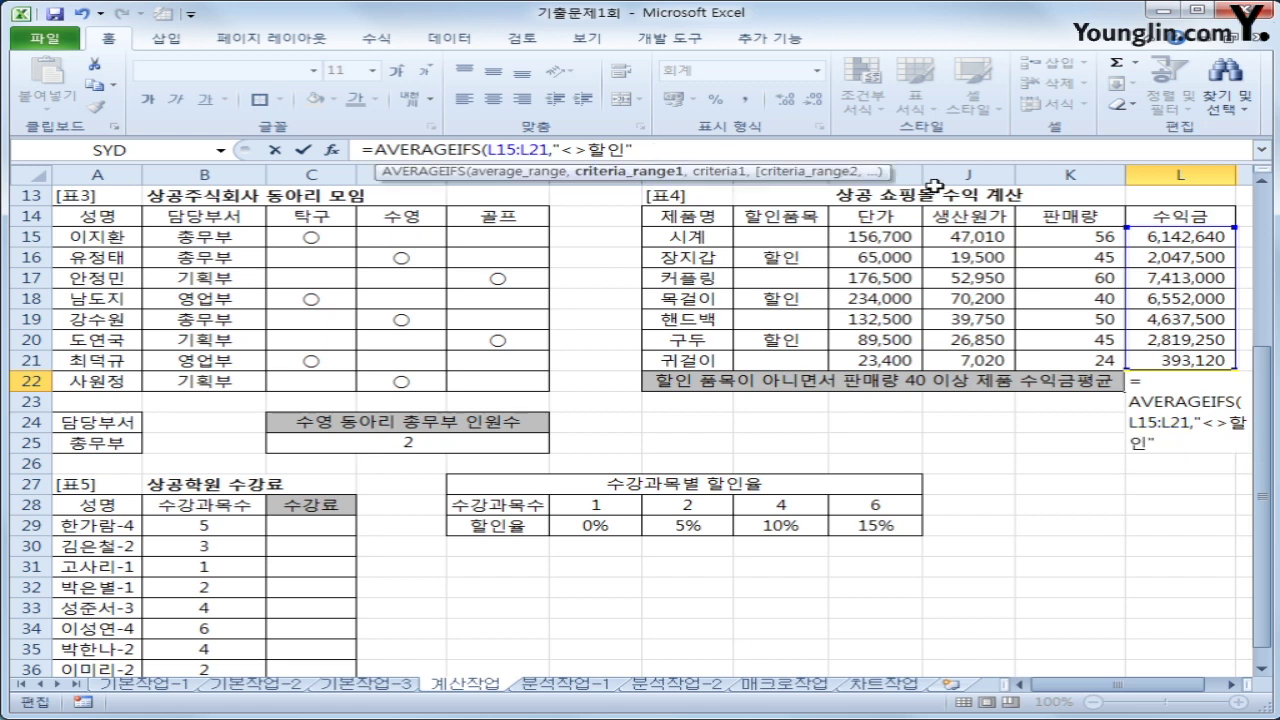
text(,)
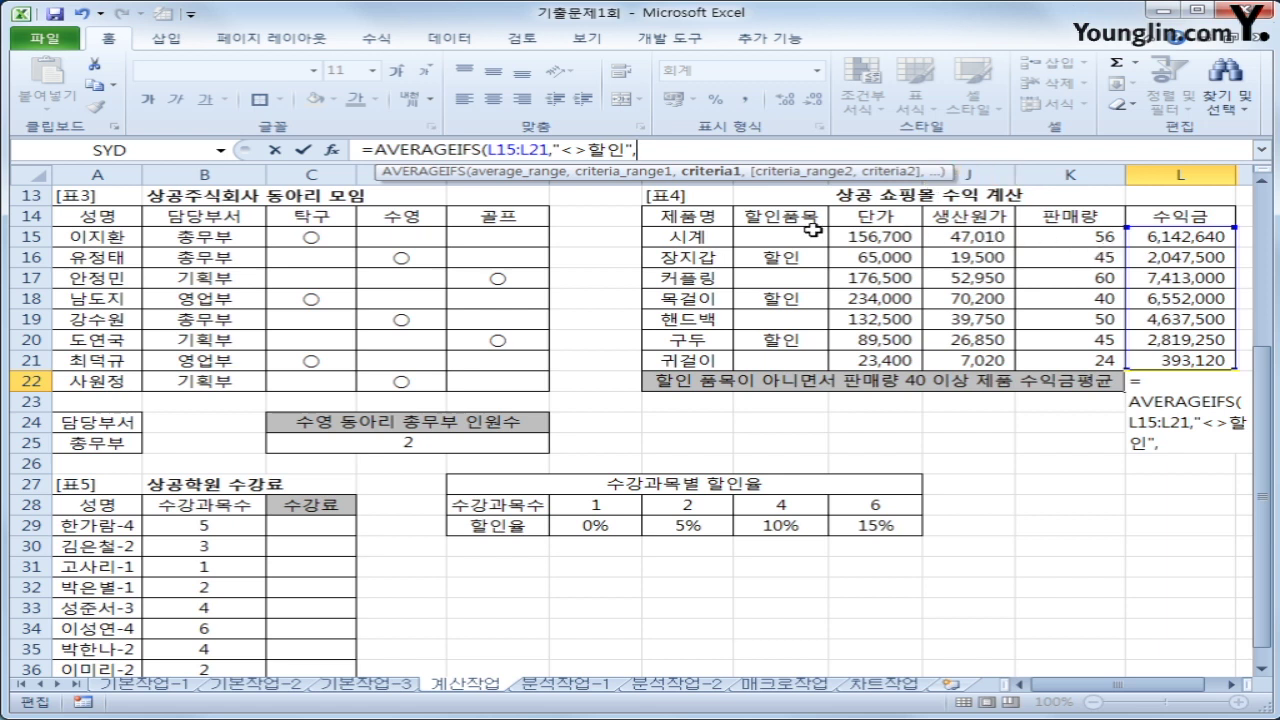
drag(806, 232, 798, 352)
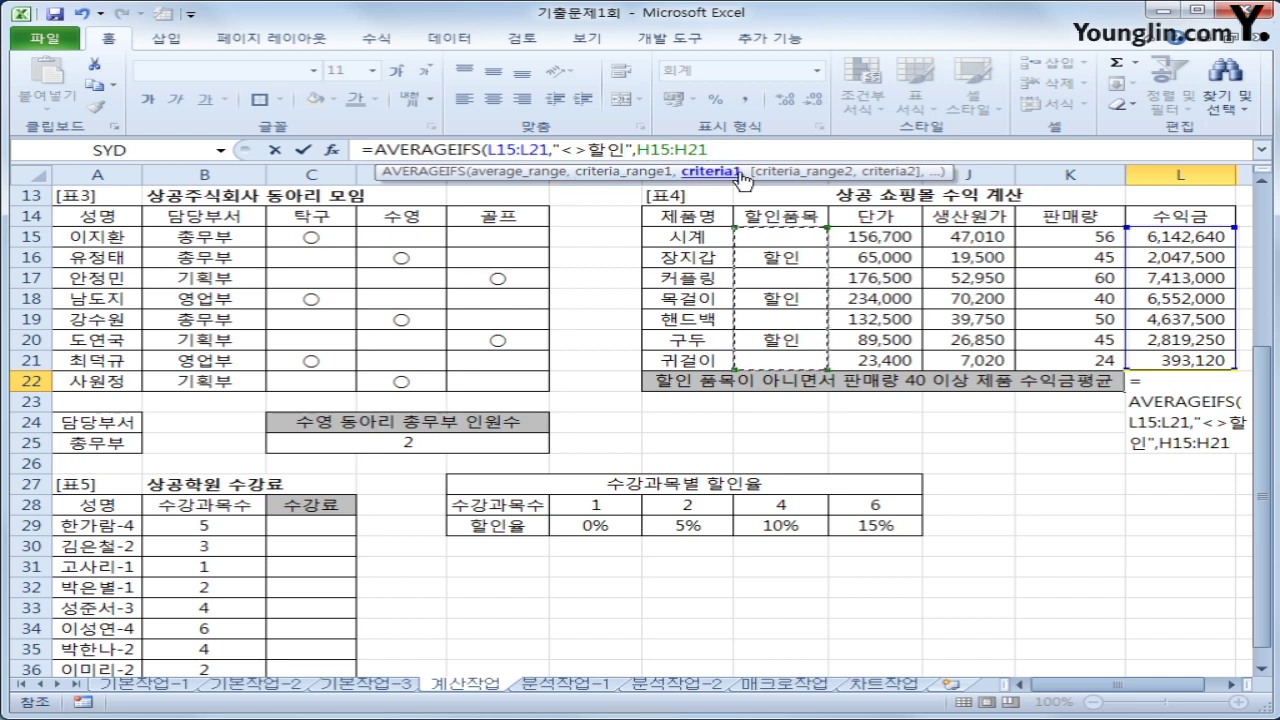
drag(727, 148, 560, 149)
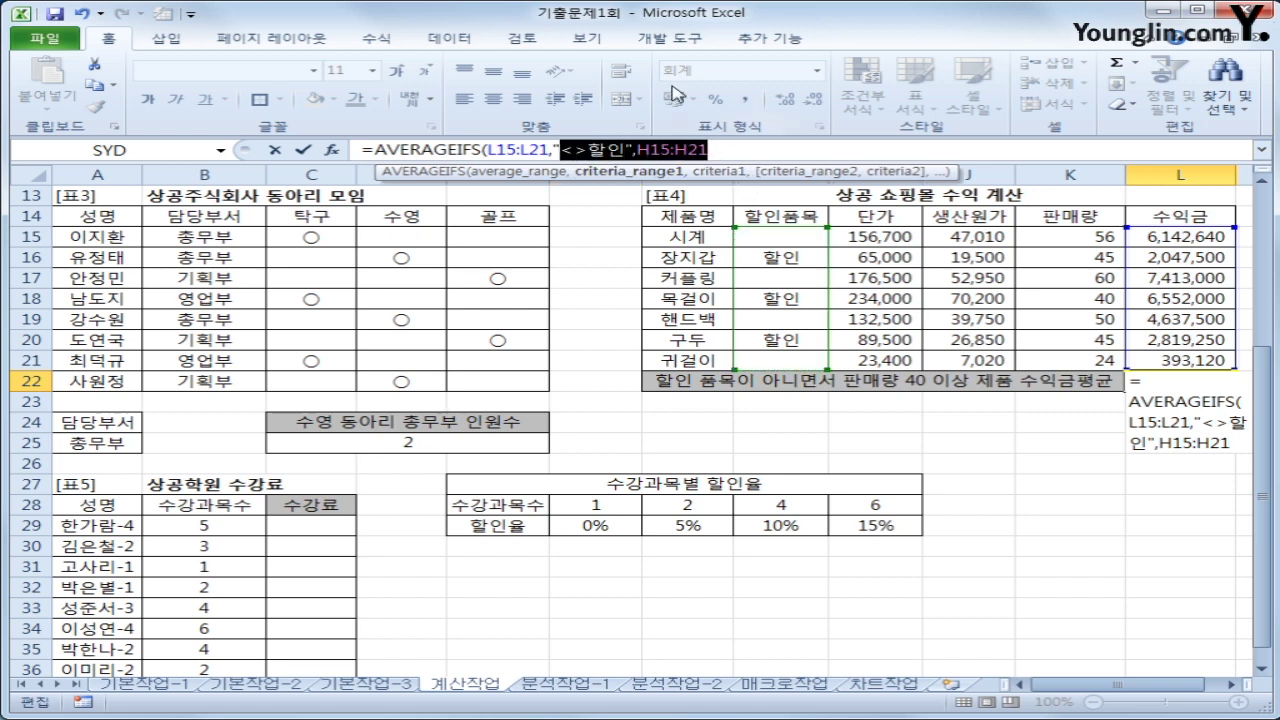
key(Delete)
drag(584, 148, 490, 145)
key(Delete)
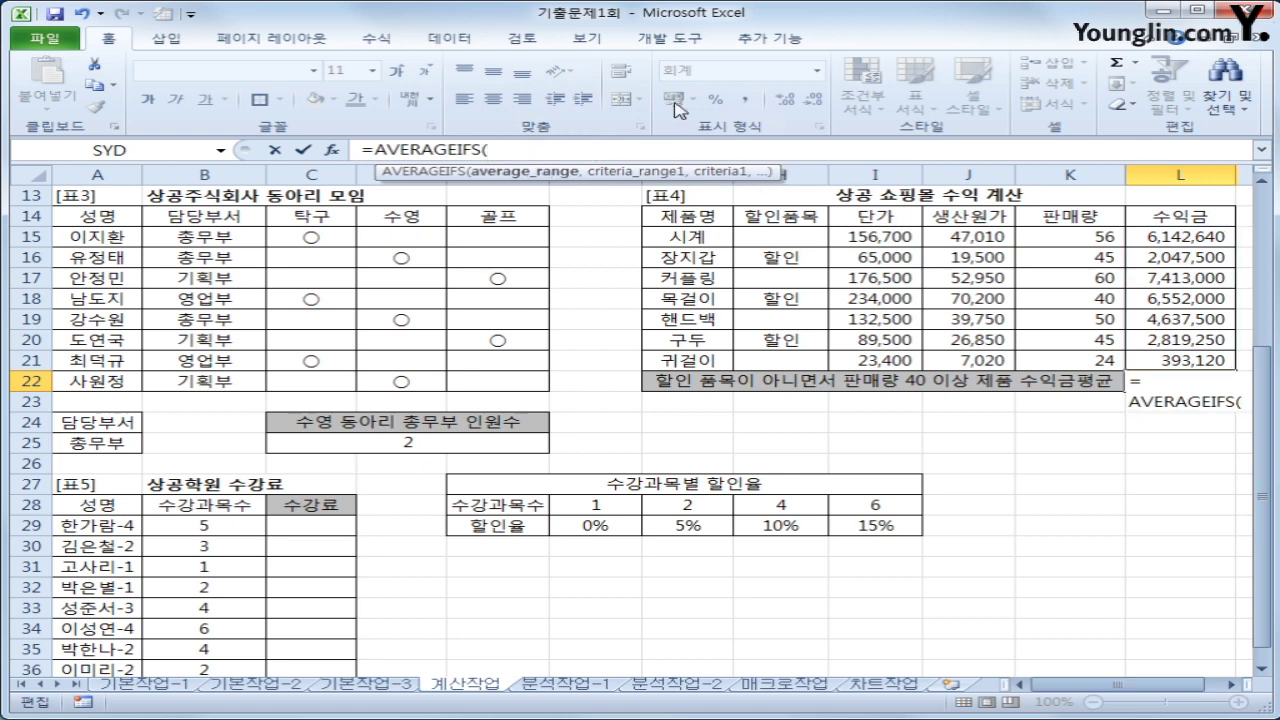
Give AVERAGEIFS the average range L15:L21 and a first condition on H15:H21 with the criterion "<>할인"
drag(1215, 236, 1190, 355)
text(,)
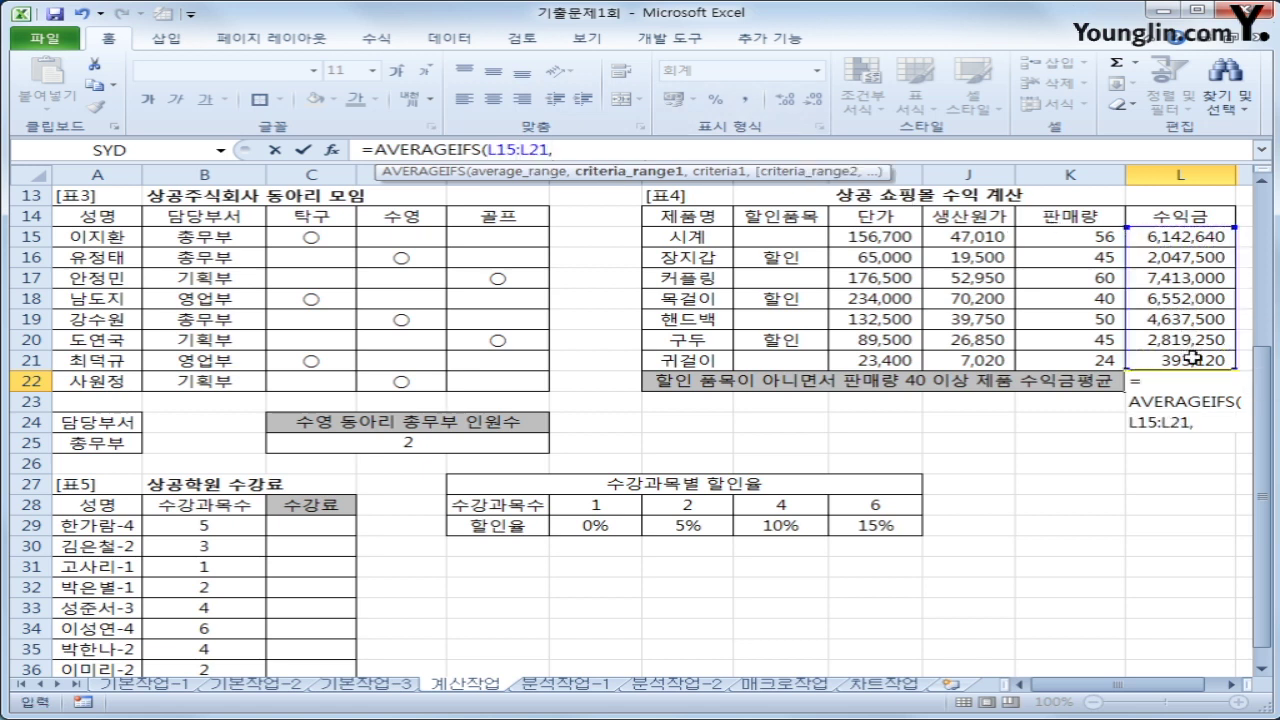
drag(795, 237, 780, 356)
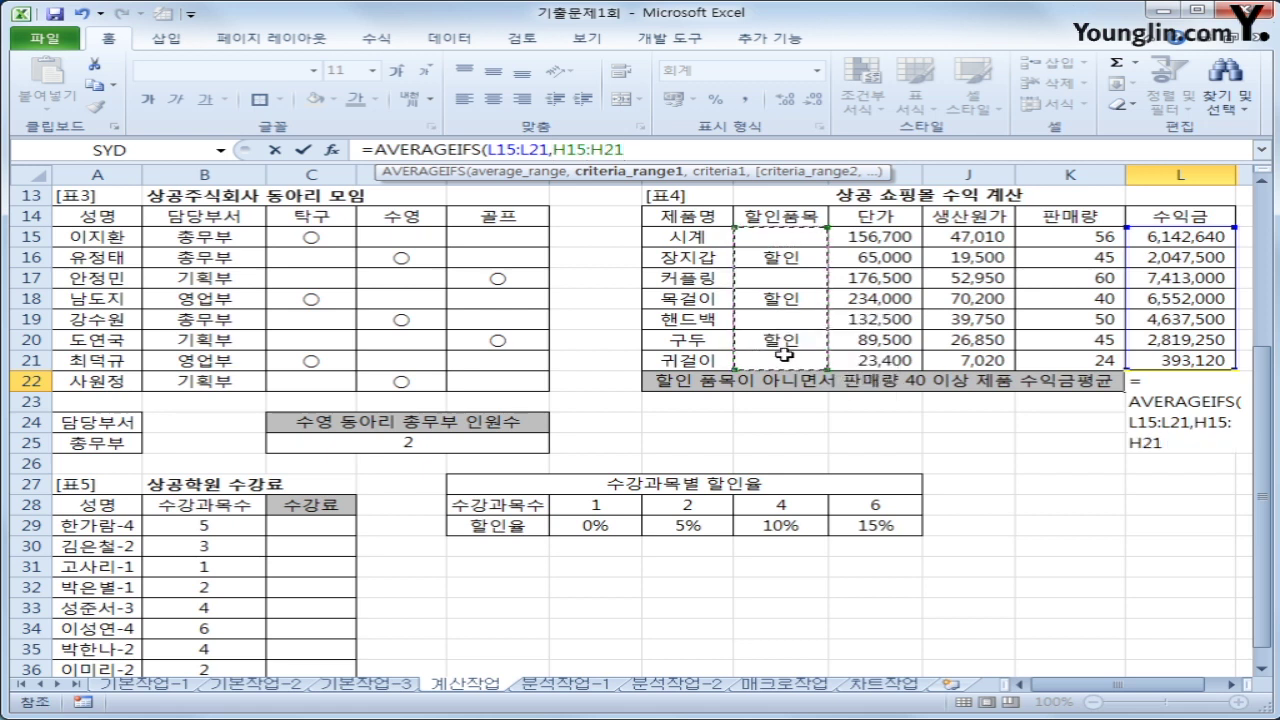
text(,)
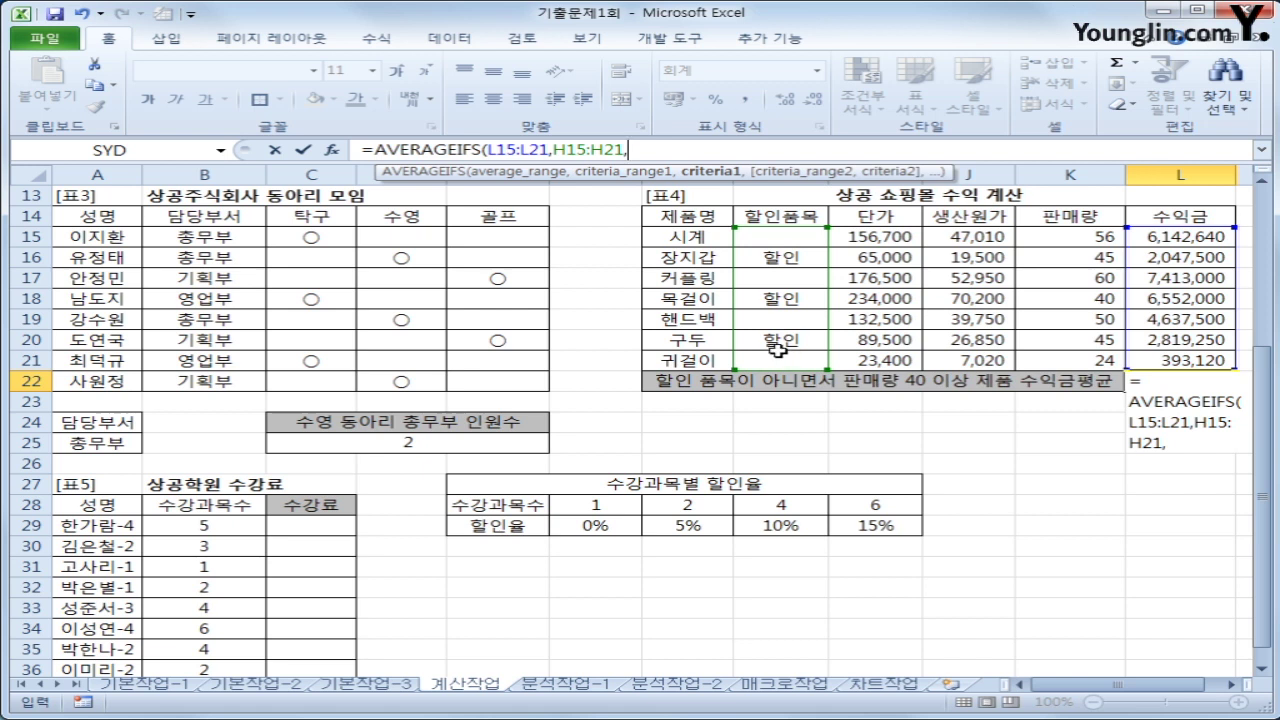
text("<>)
text(gkf)
key(BackSpace)
key(BackSpace)
key(BackSpace)
text(할인")
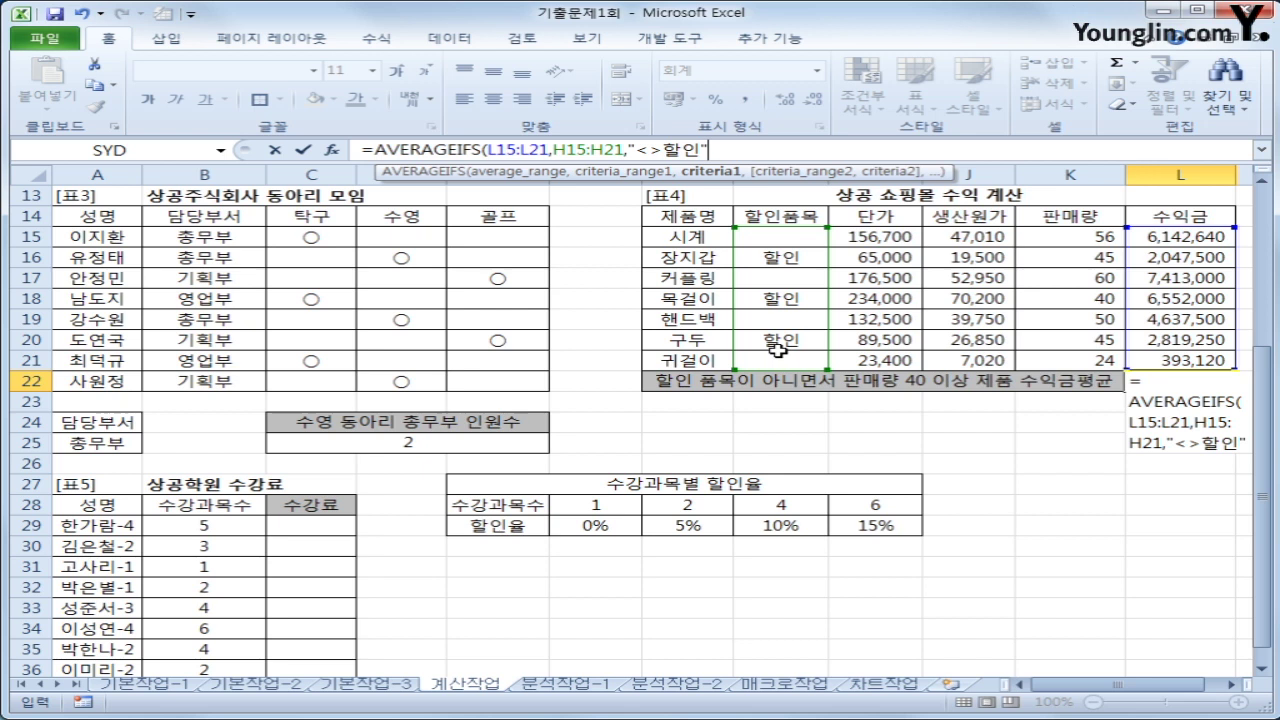
Add the second AVERAGEIFS condition on K15:K21 with the criterion ">=40" and close the function
text(,)
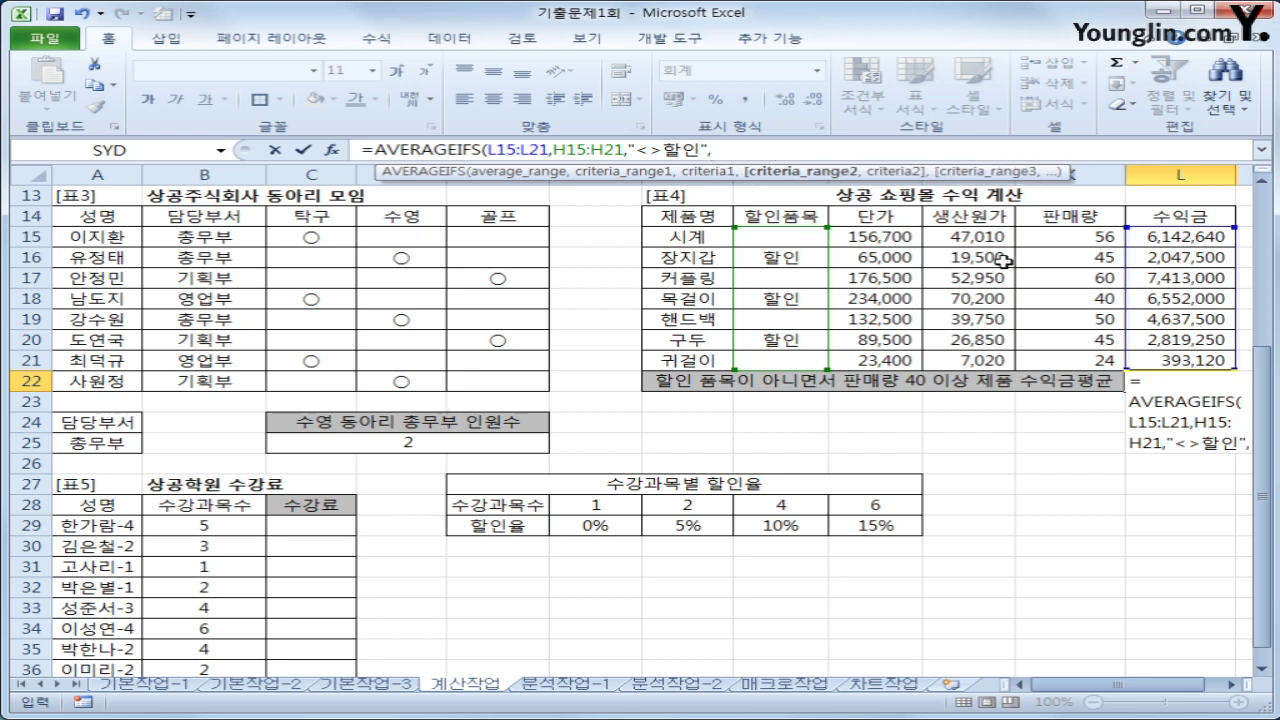
drag(1048, 234, 1041, 354)
text(,)
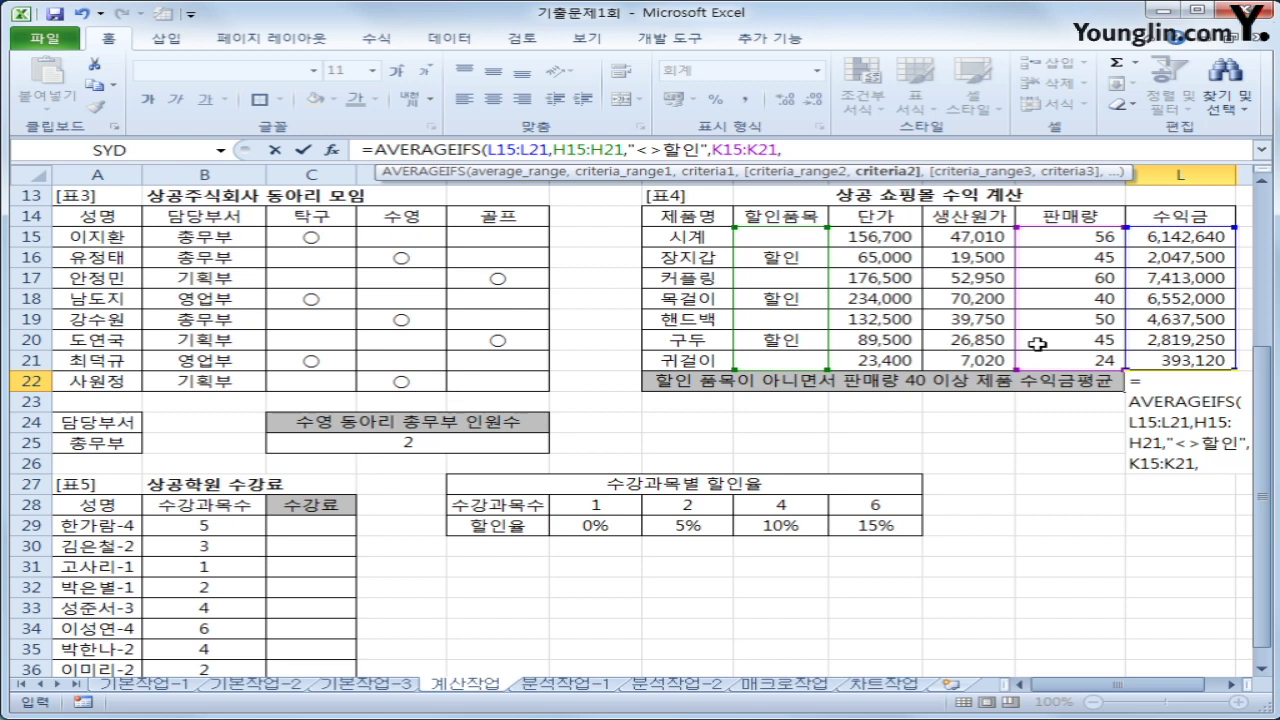
text(">=40)
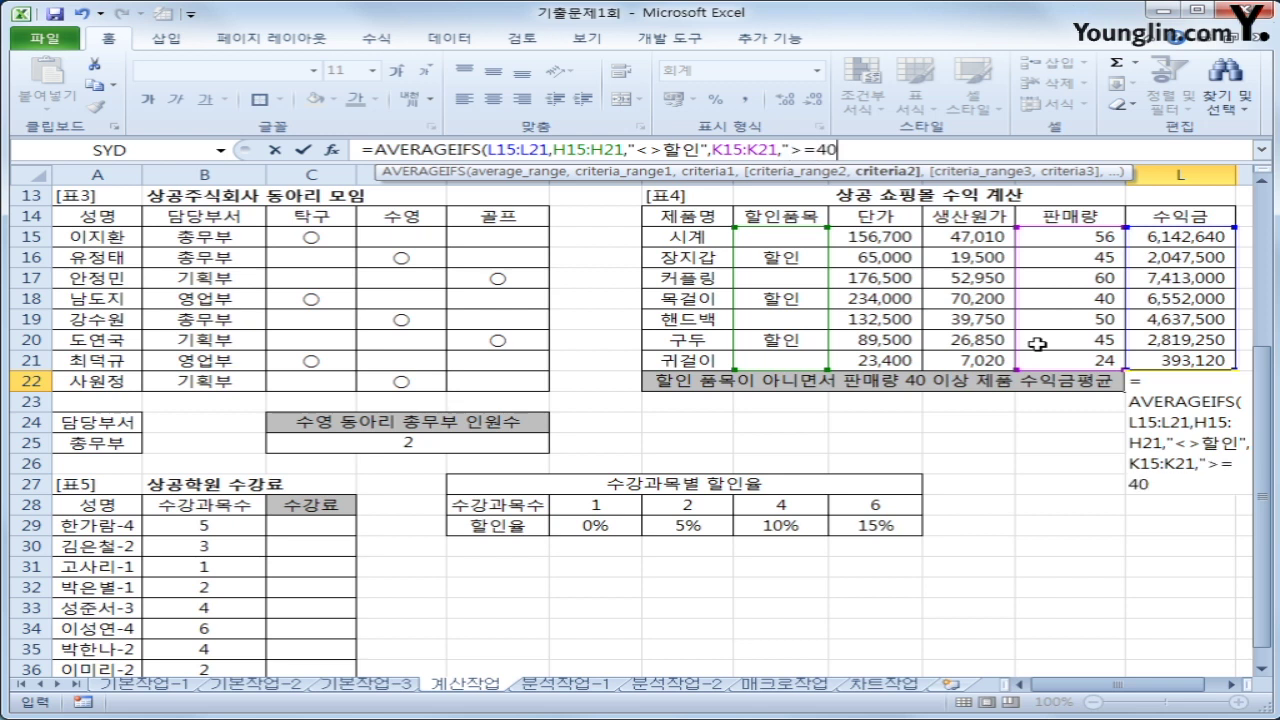
text("))
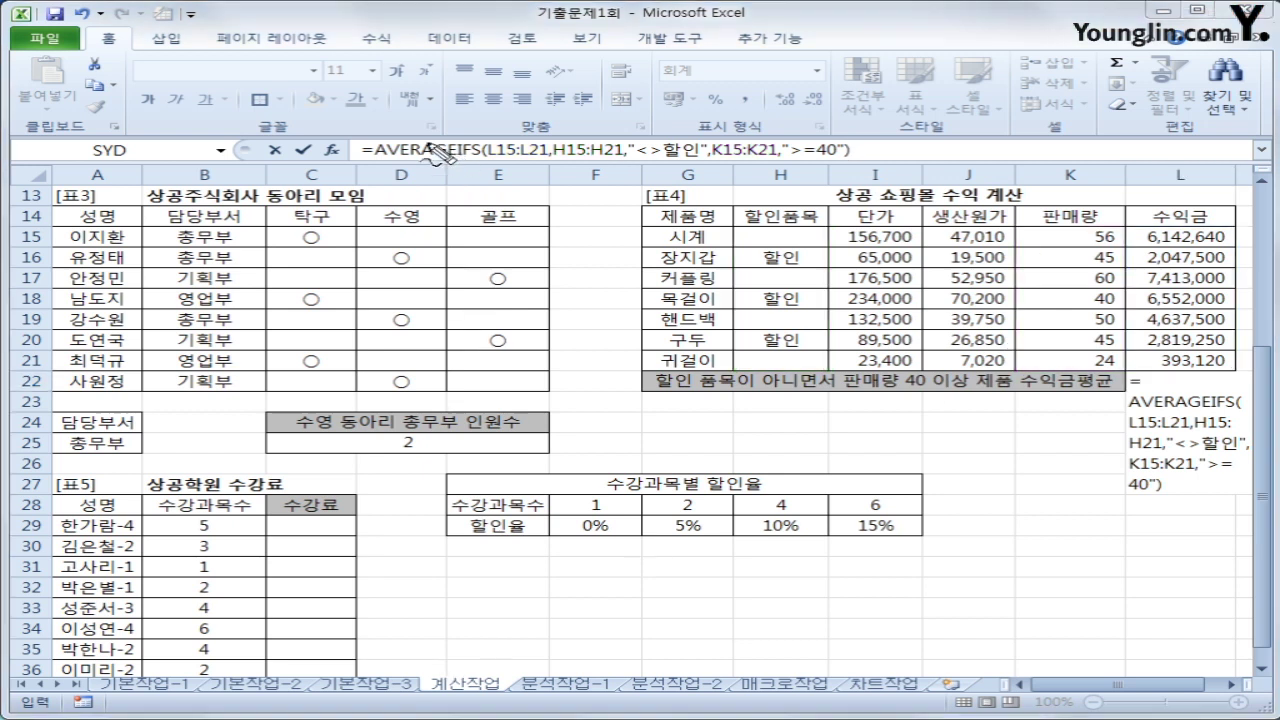
mouse_move(376, 158)
mouse_down()
mouse_move(440, 160)
mouse_move(458, 176)
mouse_up()
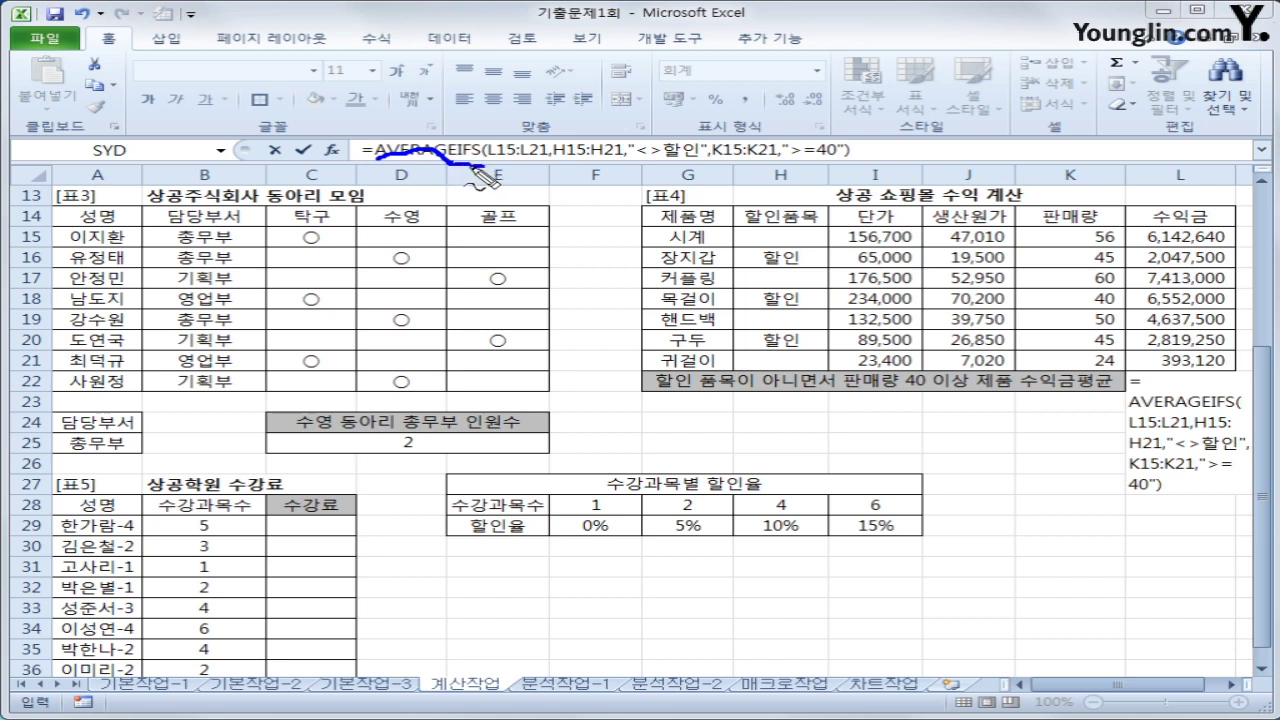
mouse_move(486, 168)
mouse_down()
mouse_move(565, 162)
mouse_move(483, 138)
mouse_move(484, 163)
mouse_up()
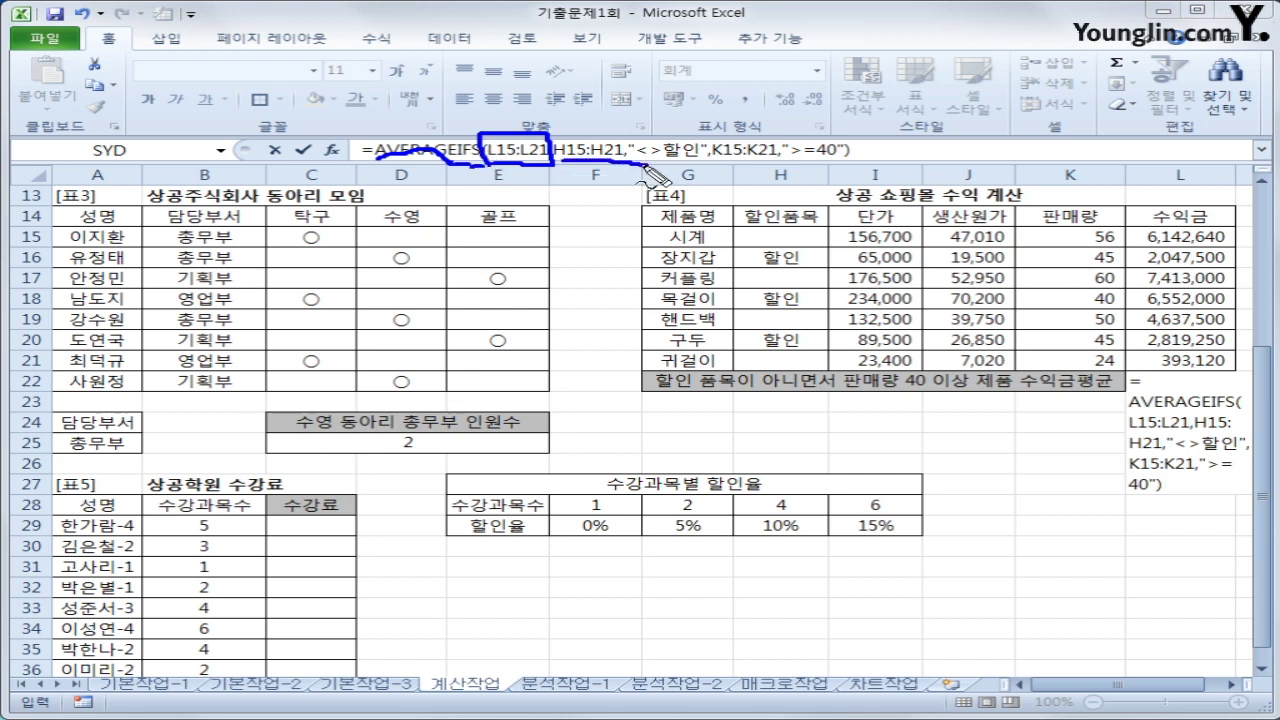
drag(699, 160, 848, 157)
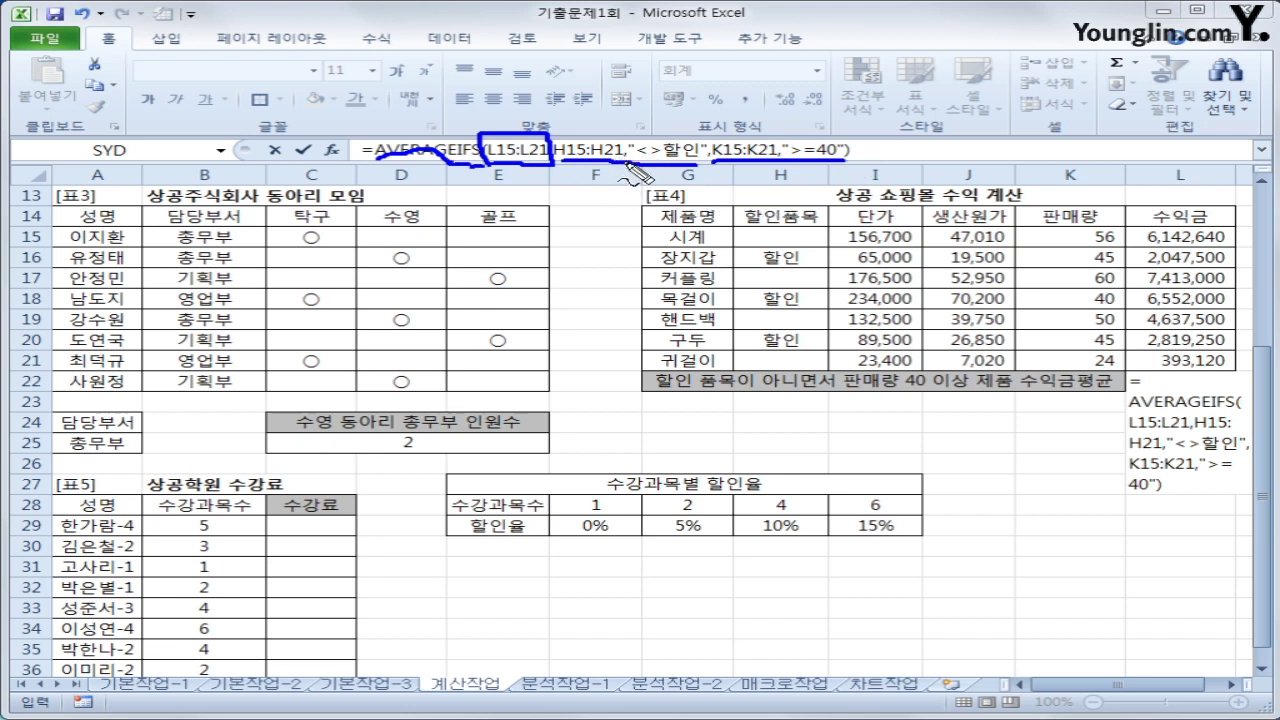
mouse_move(562, 152)
mouse_down()
mouse_move(605, 130)
mouse_move(628, 158)
mouse_move(615, 162)
mouse_move(648, 148)
mouse_move(695, 165)
mouse_up()
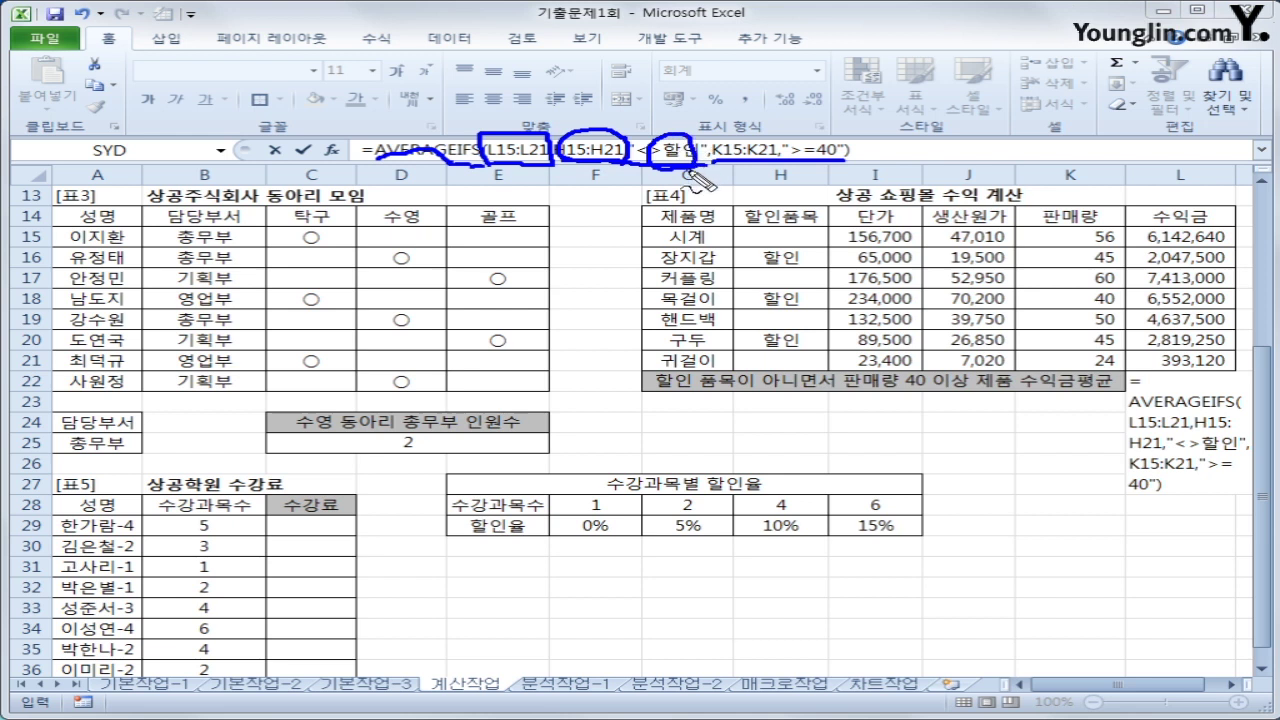
mouse_move(792, 160)
mouse_down()
mouse_move(716, 150)
mouse_move(795, 162)
mouse_move(808, 140)
mouse_move(848, 145)
mouse_up()
key(Escape)
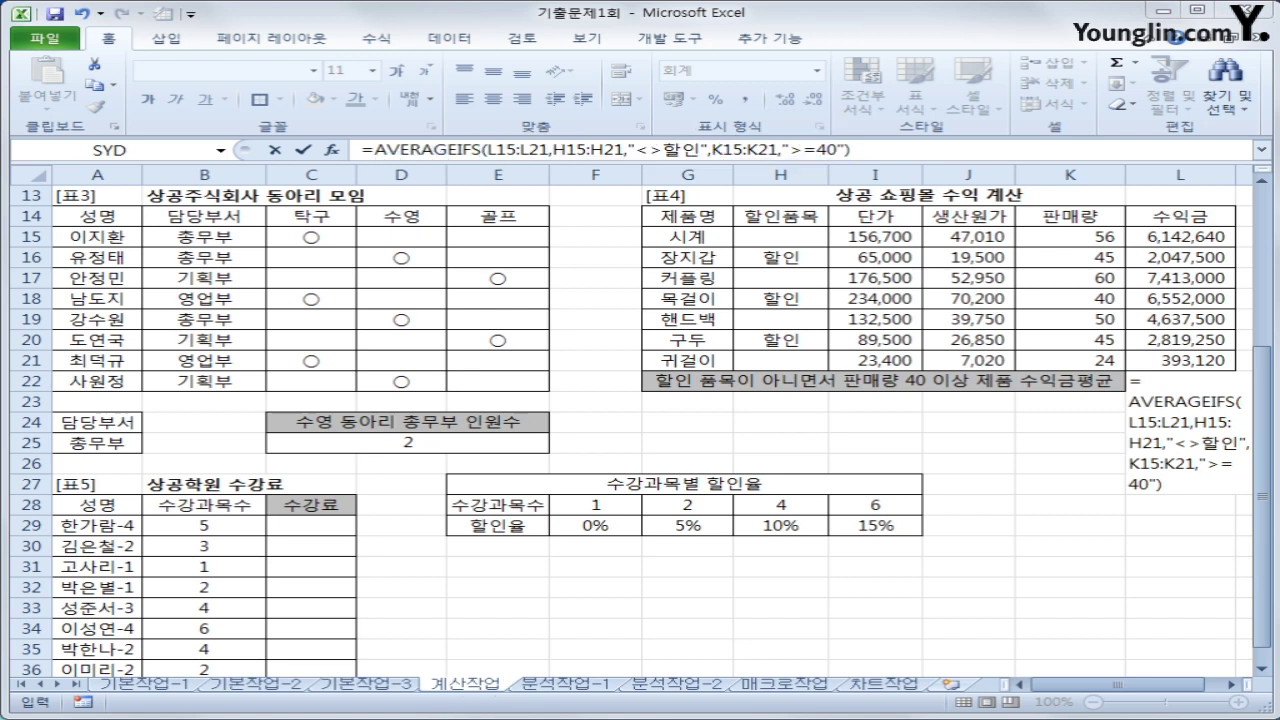
Commit the AVERAGEIFS formula in L22 and reselect that cell
click(870, 143)
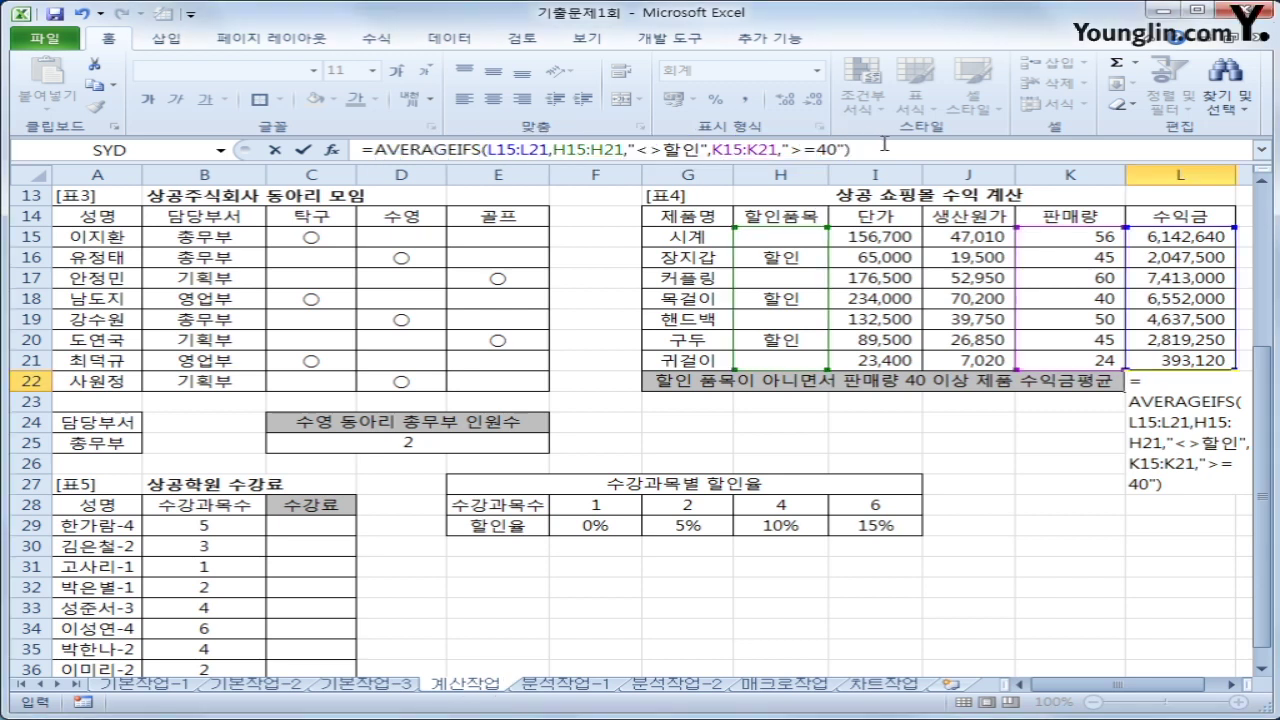
key(Return)
key(Up)
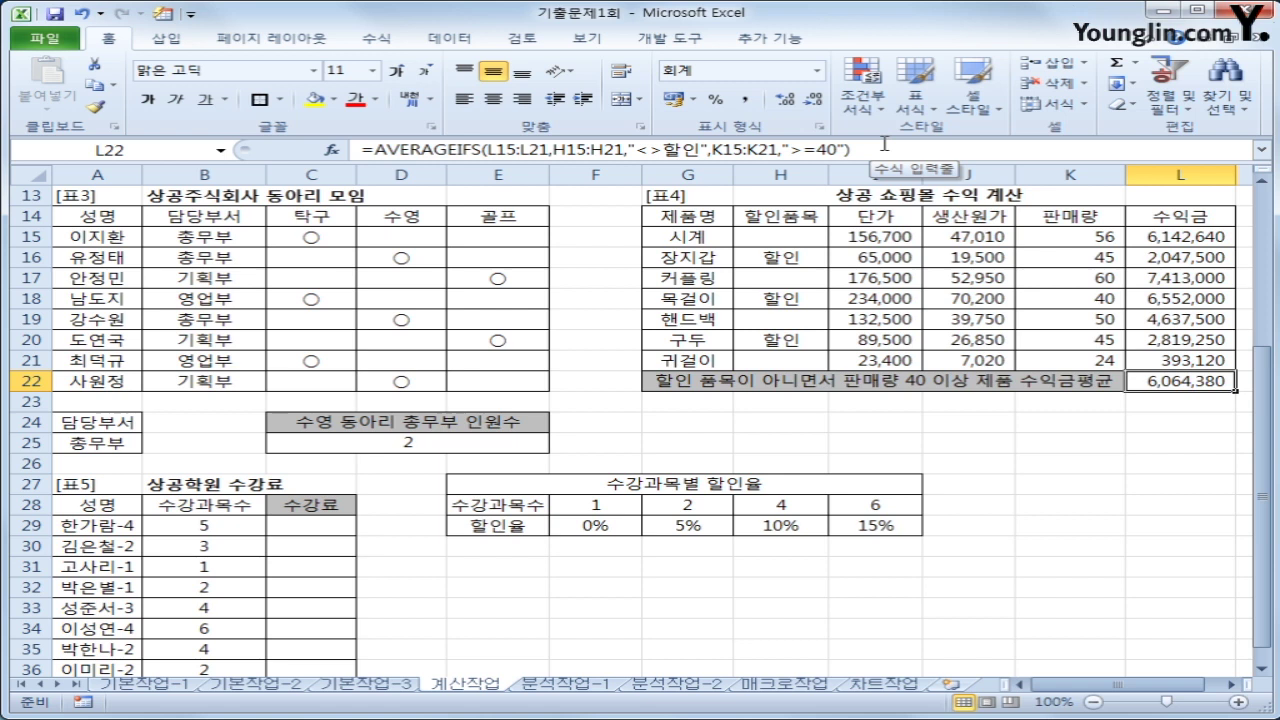
Wrap the AVERAGEIFS formula in L22 in a ROUND function, ready for its digits argument
click(373, 150)
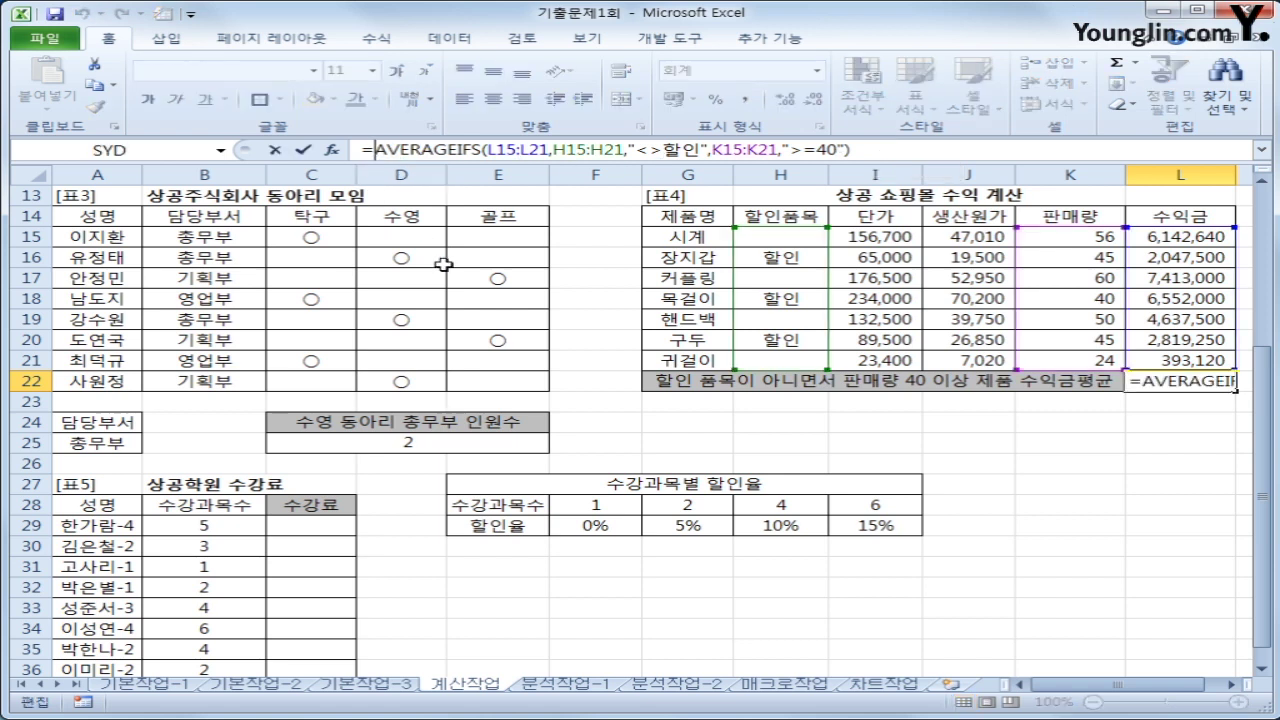
text(roun)
key(Tab)
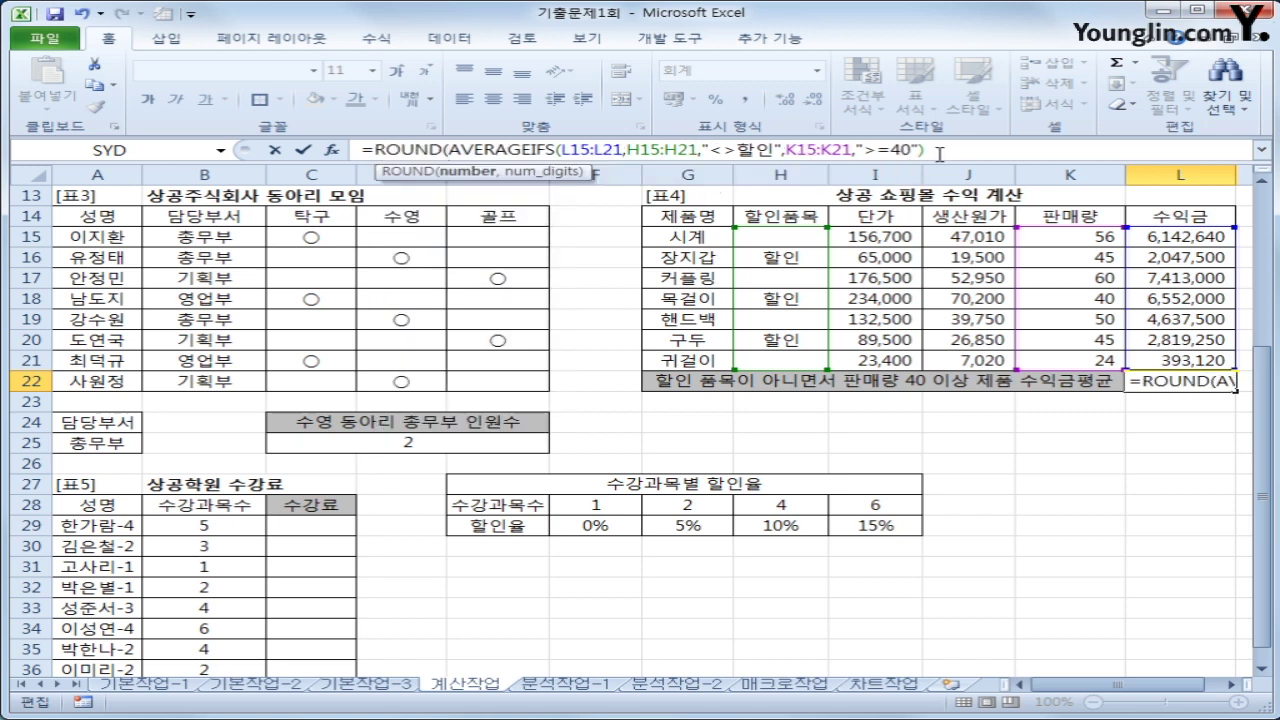
text(,)
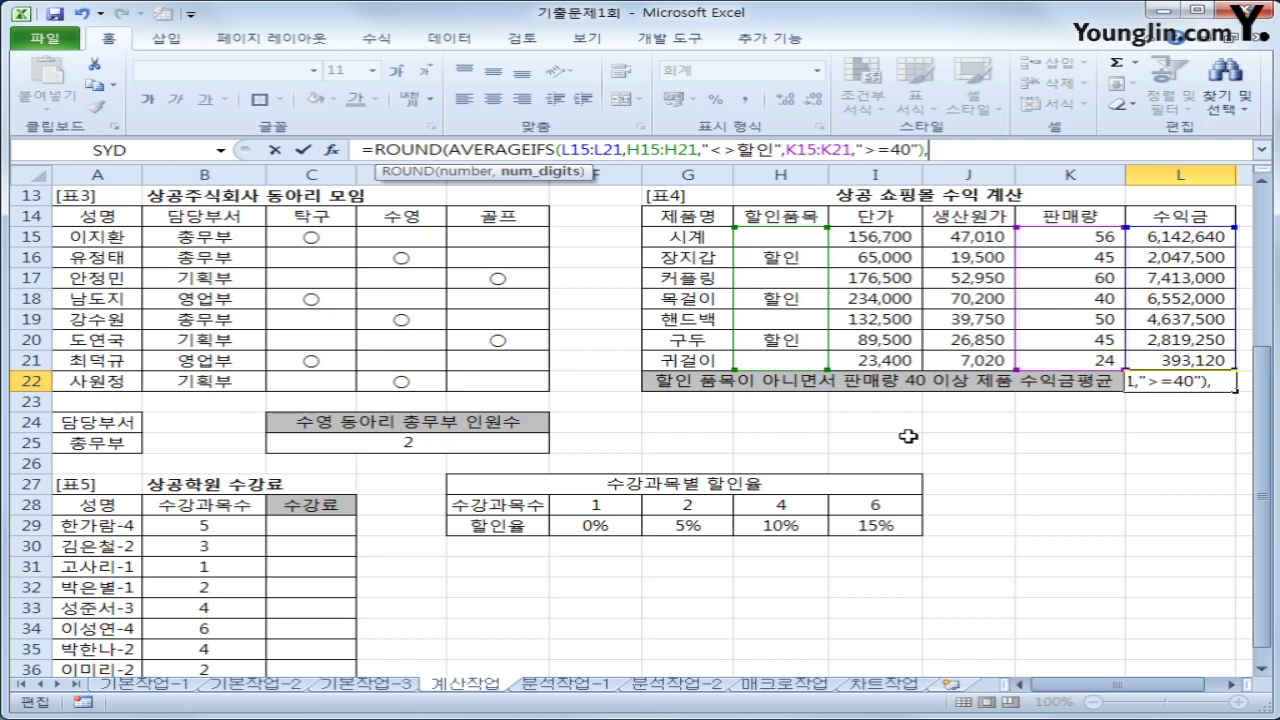
Set ROUND's number of digits to -3, commit the formula and reselect L22
text(-1)
key(BackSpace)
text(2)
key(BackSpace)
text(-3)
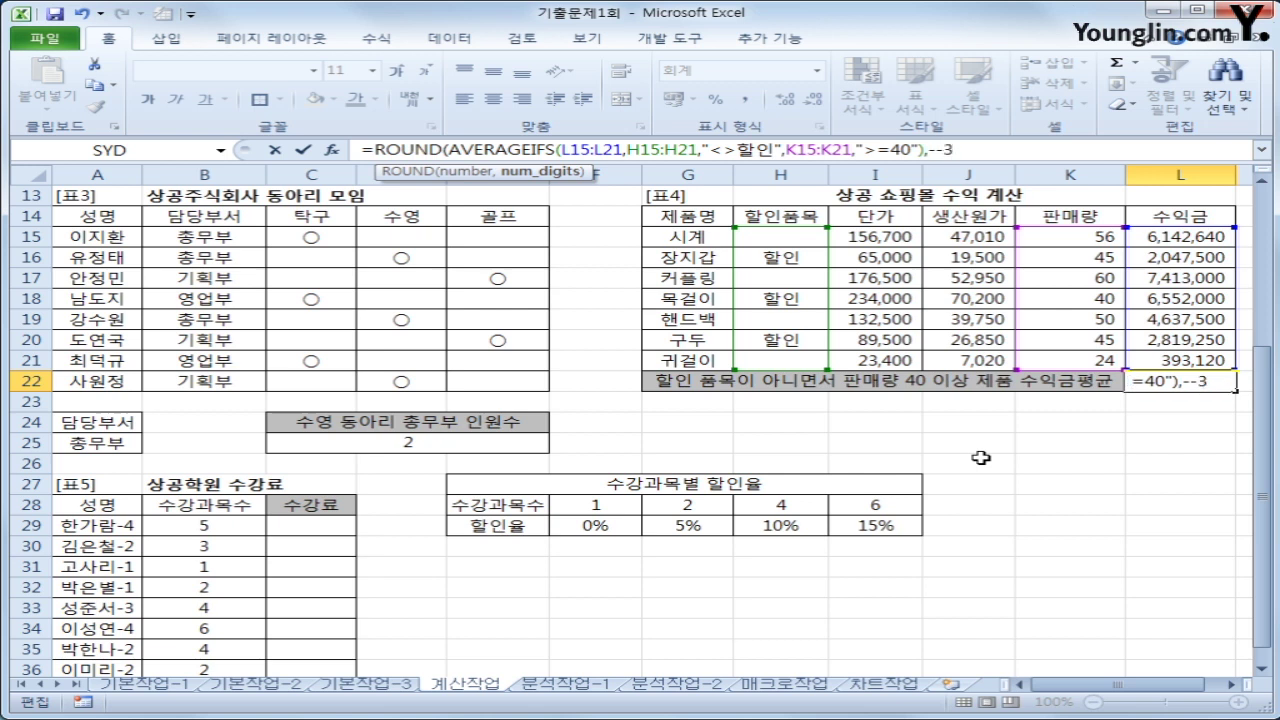
key(BackSpace)
key(BackSpace)
text(3)
key(Return)
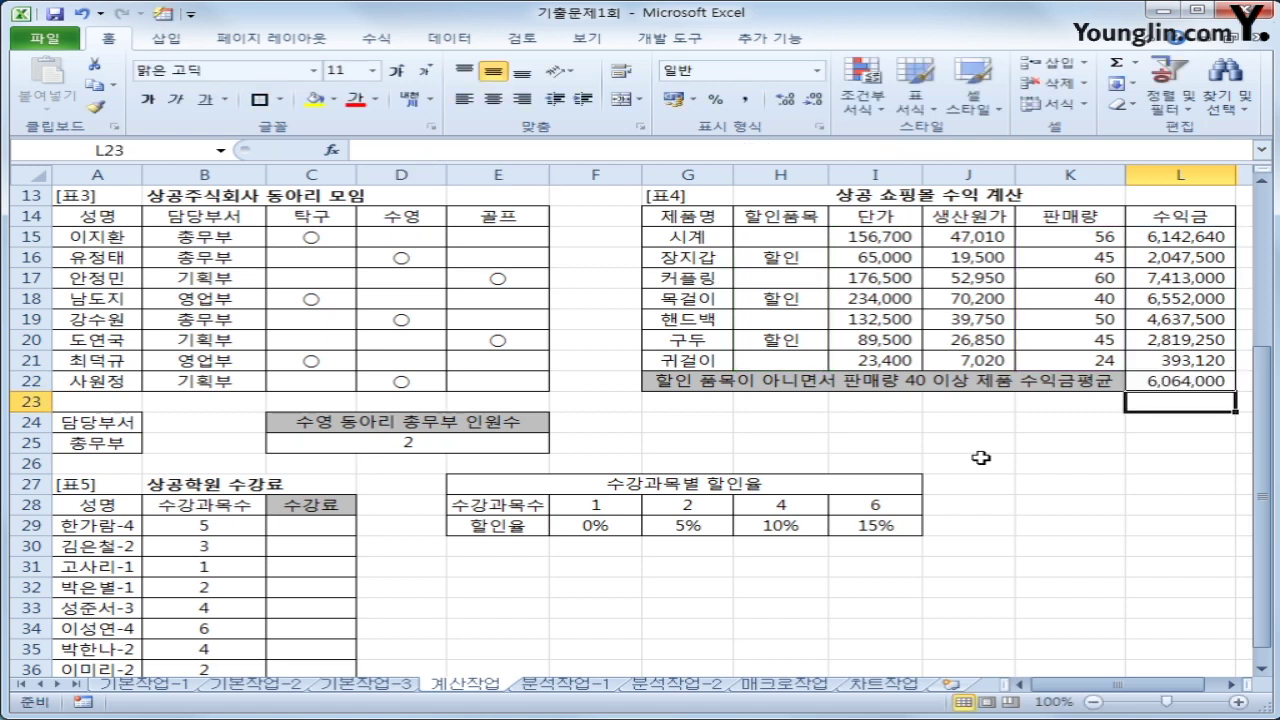
click(1200, 382)
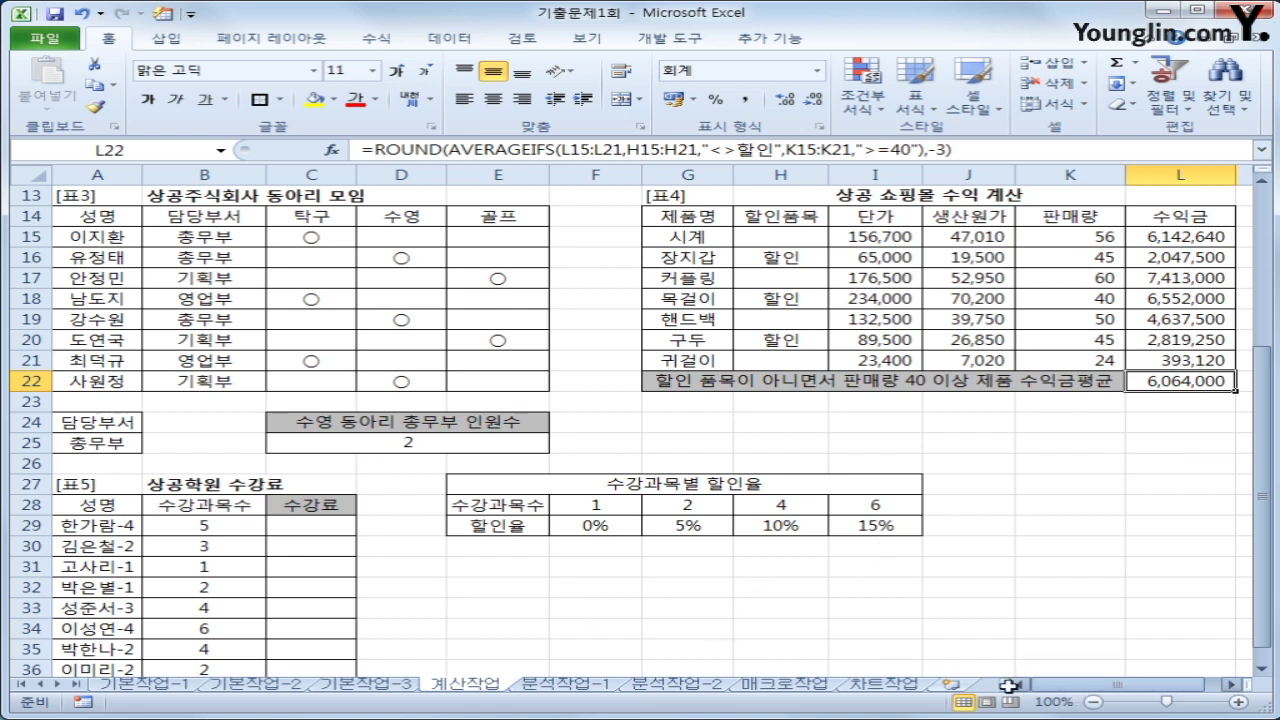
Examine the discount rates for each course-count bracket in F28:I29 against the course counts in [표5]
scroll(251, 400, down, 3)
click(348, 345)
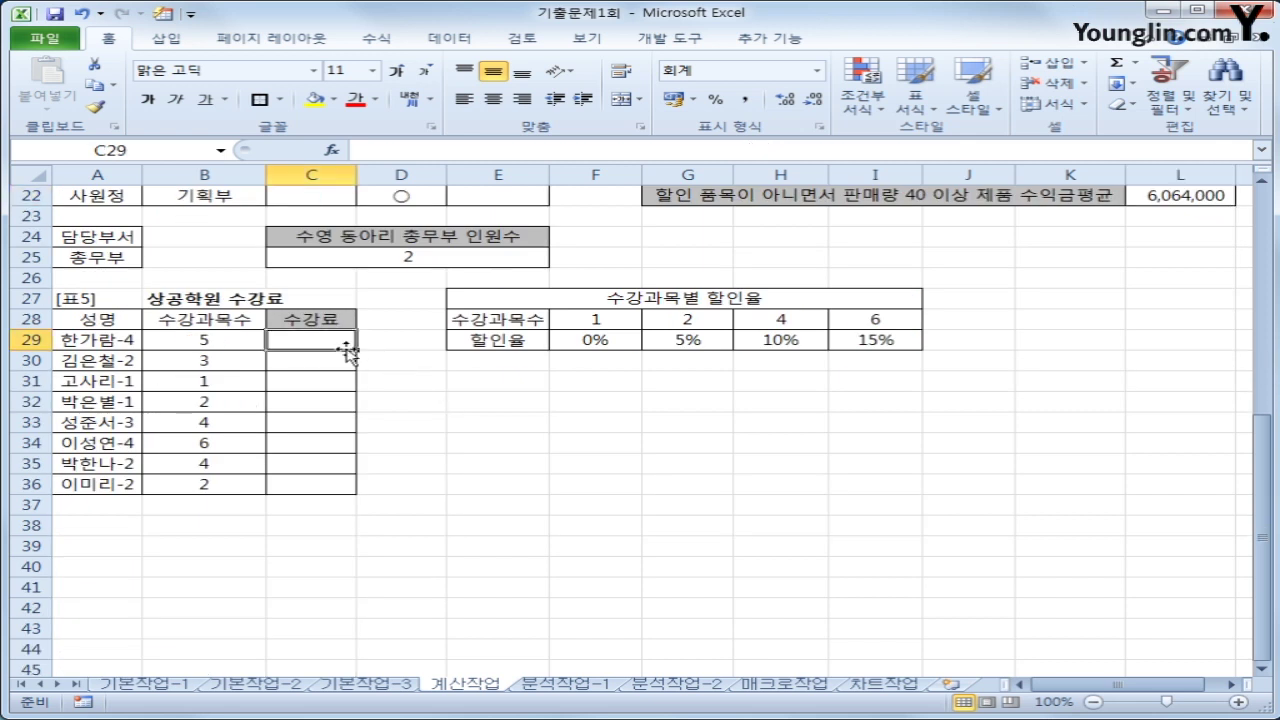
drag(626, 327, 845, 340)
click(594, 337)
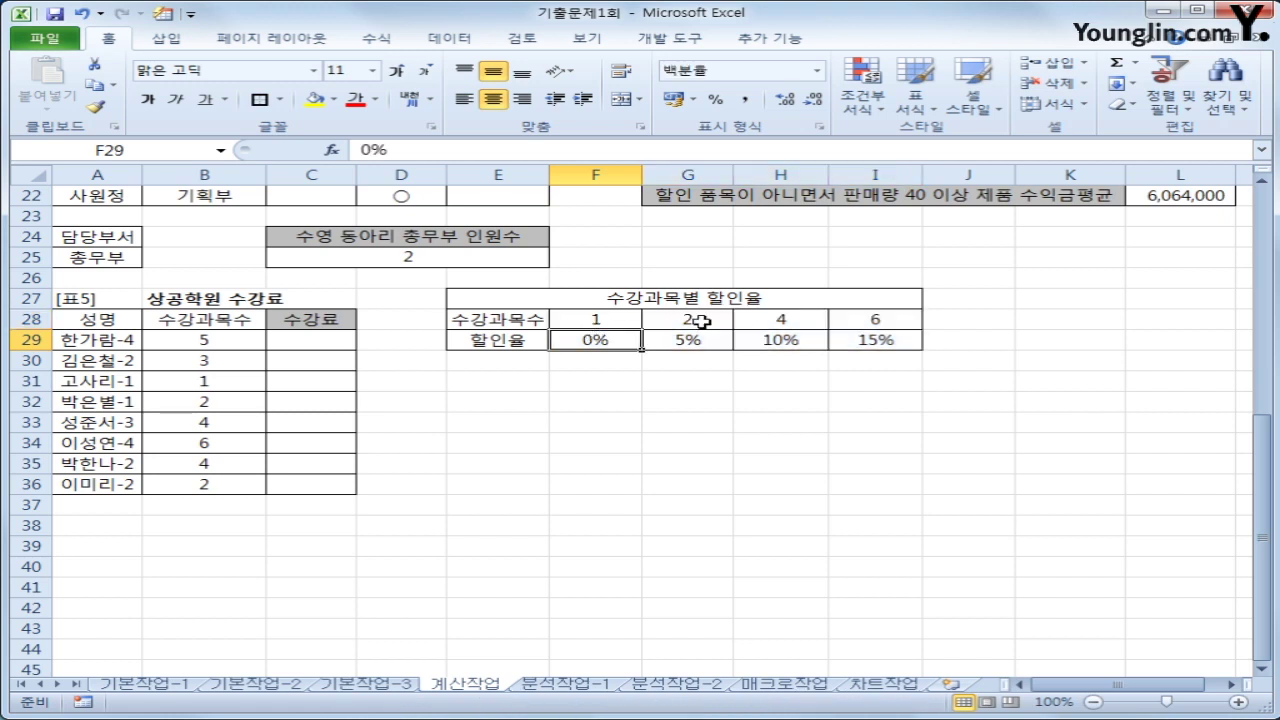
click(702, 321)
drag(702, 321, 765, 319)
click(700, 340)
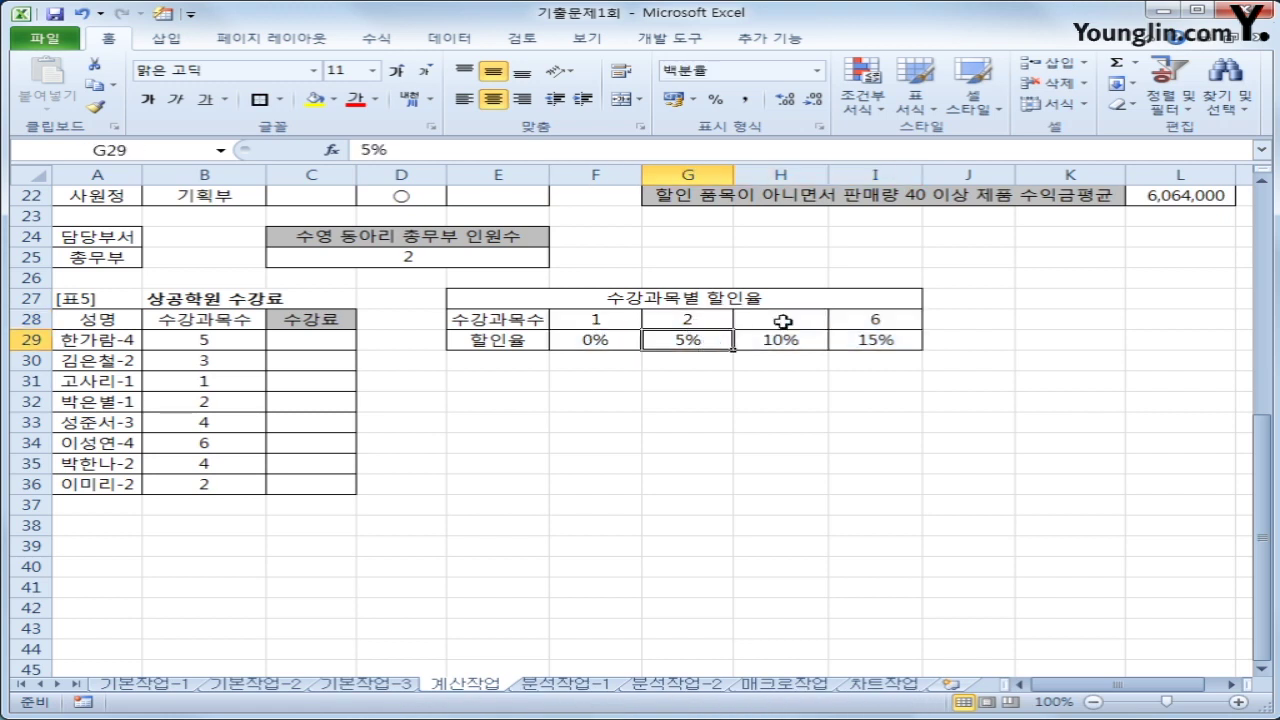
click(783, 321)
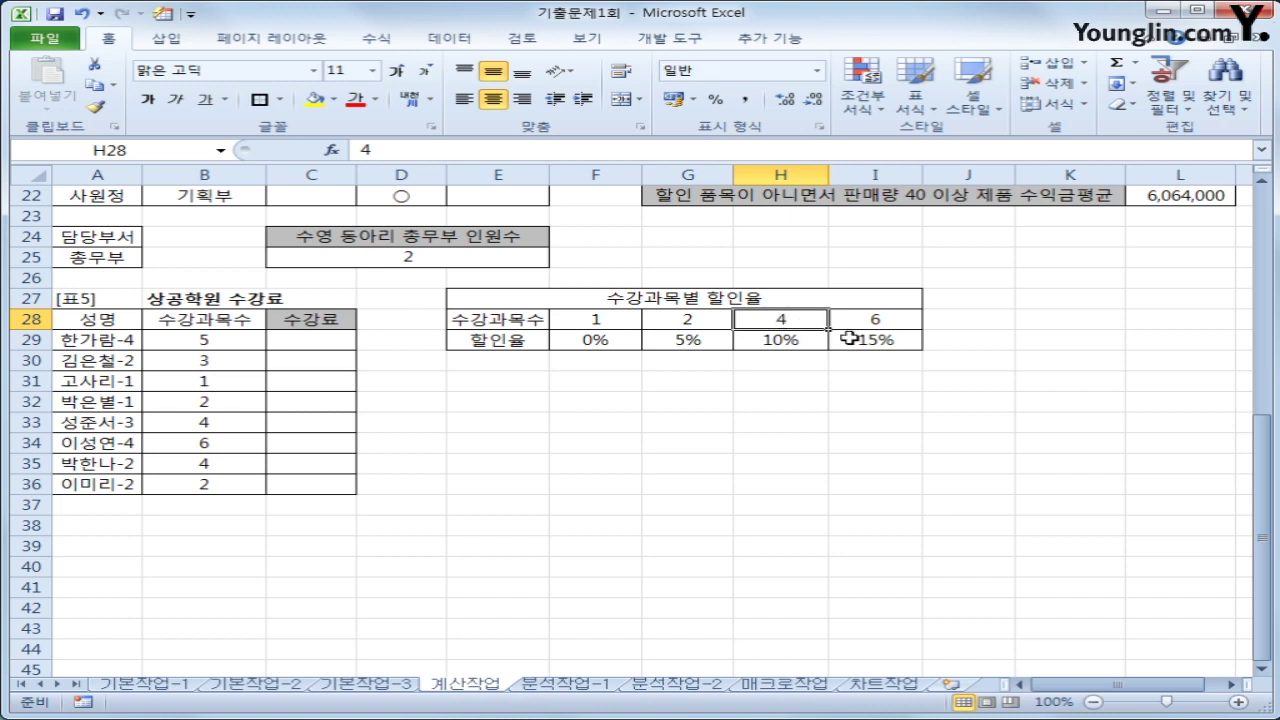
click(815, 343)
click(878, 317)
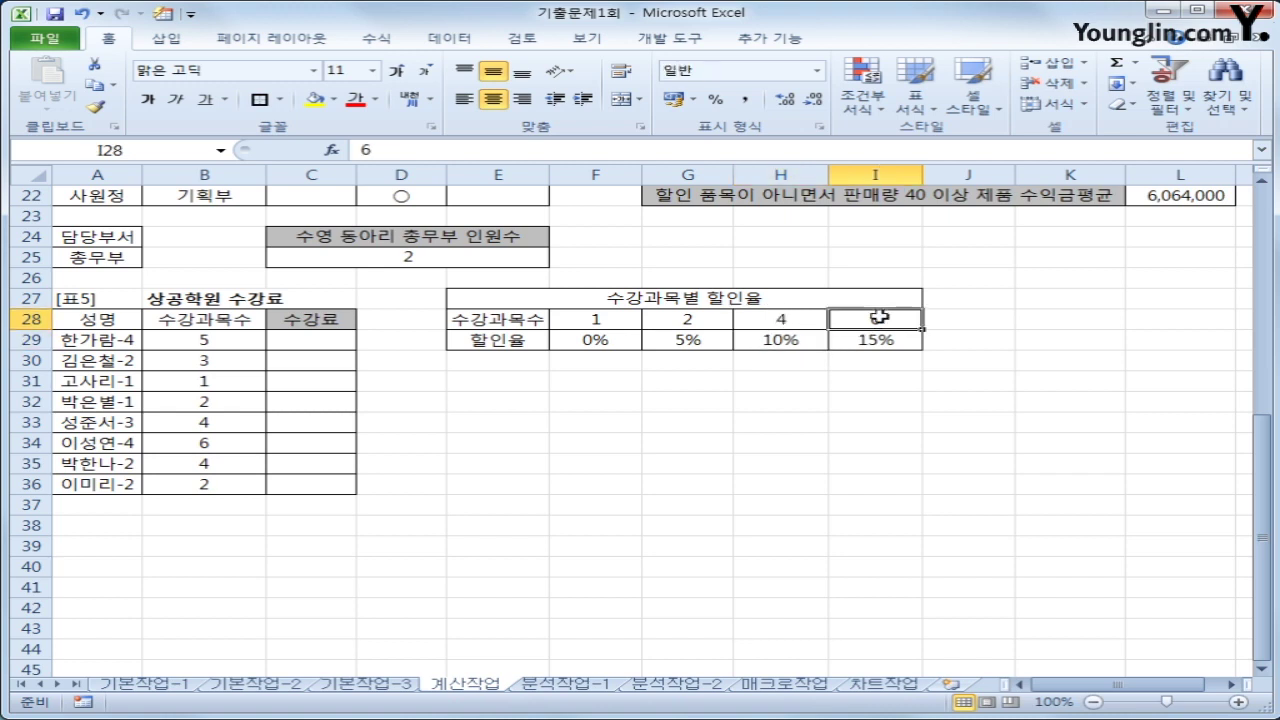
click(873, 339)
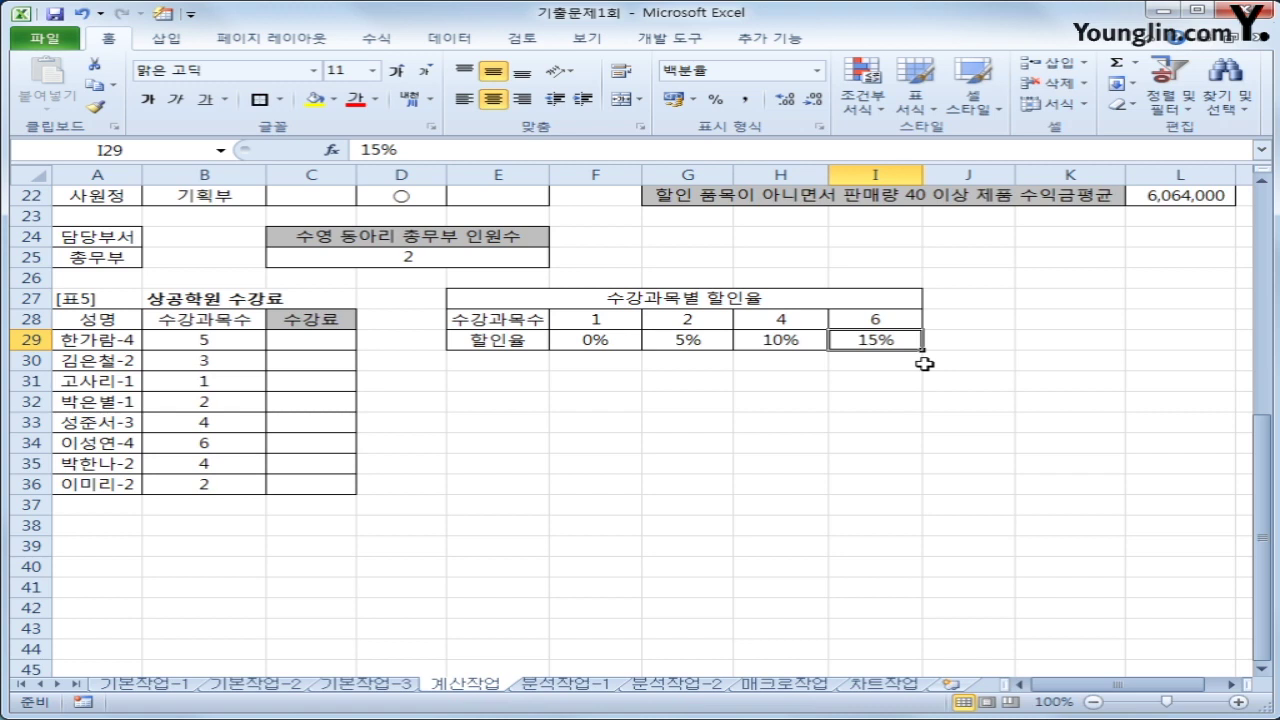
drag(600, 314, 843, 345)
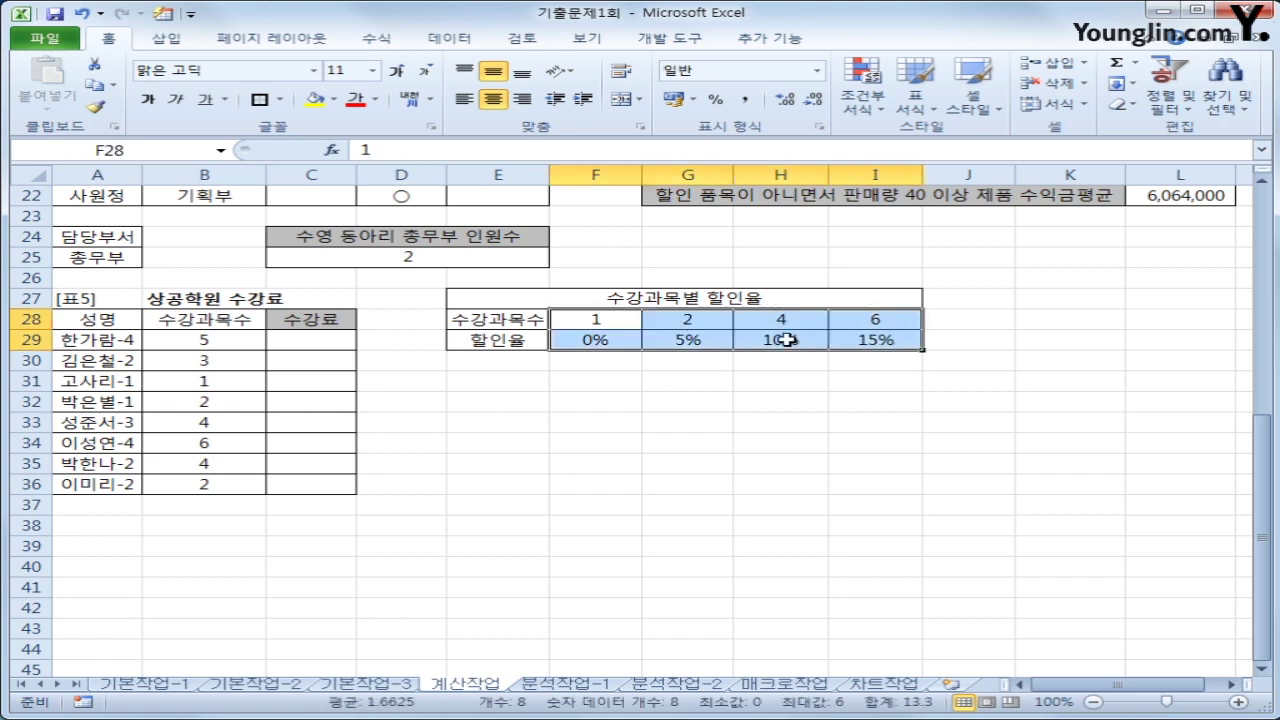
click(225, 335)
Start the 수강료 formula in C29 by multiplying the course count in B29 by 50000, ready for another factor
click(305, 343)
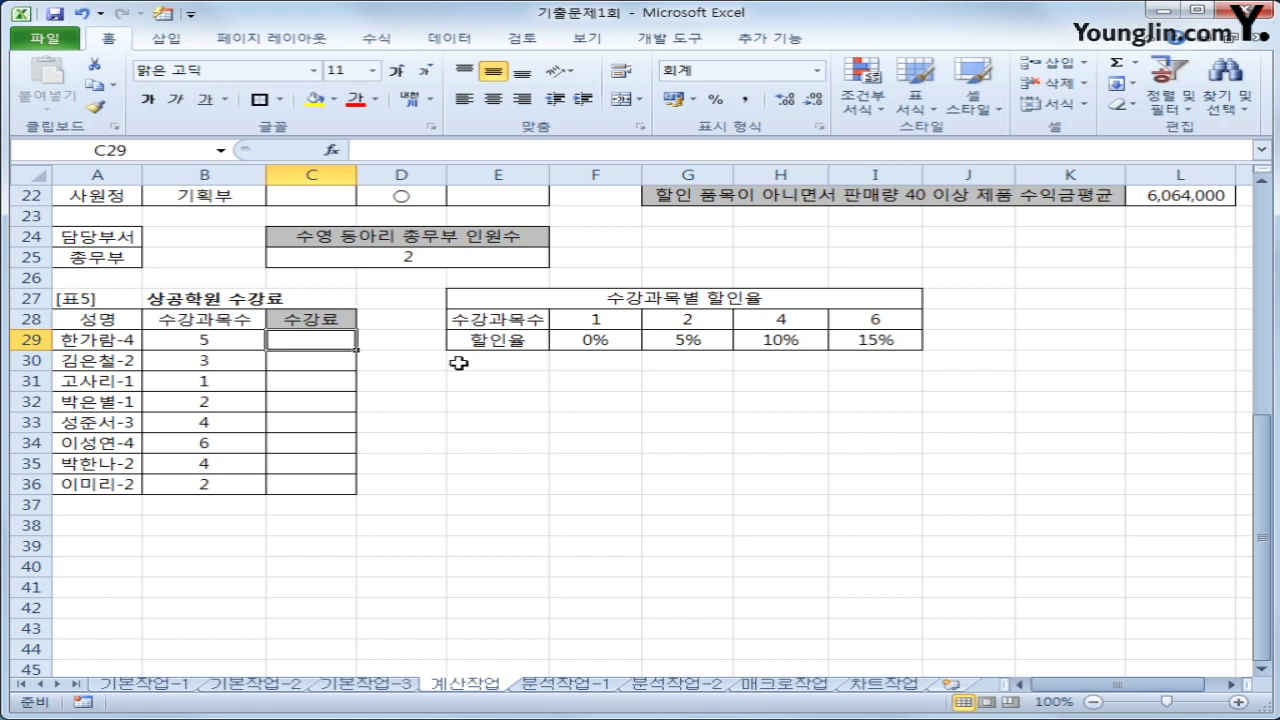
text(=)
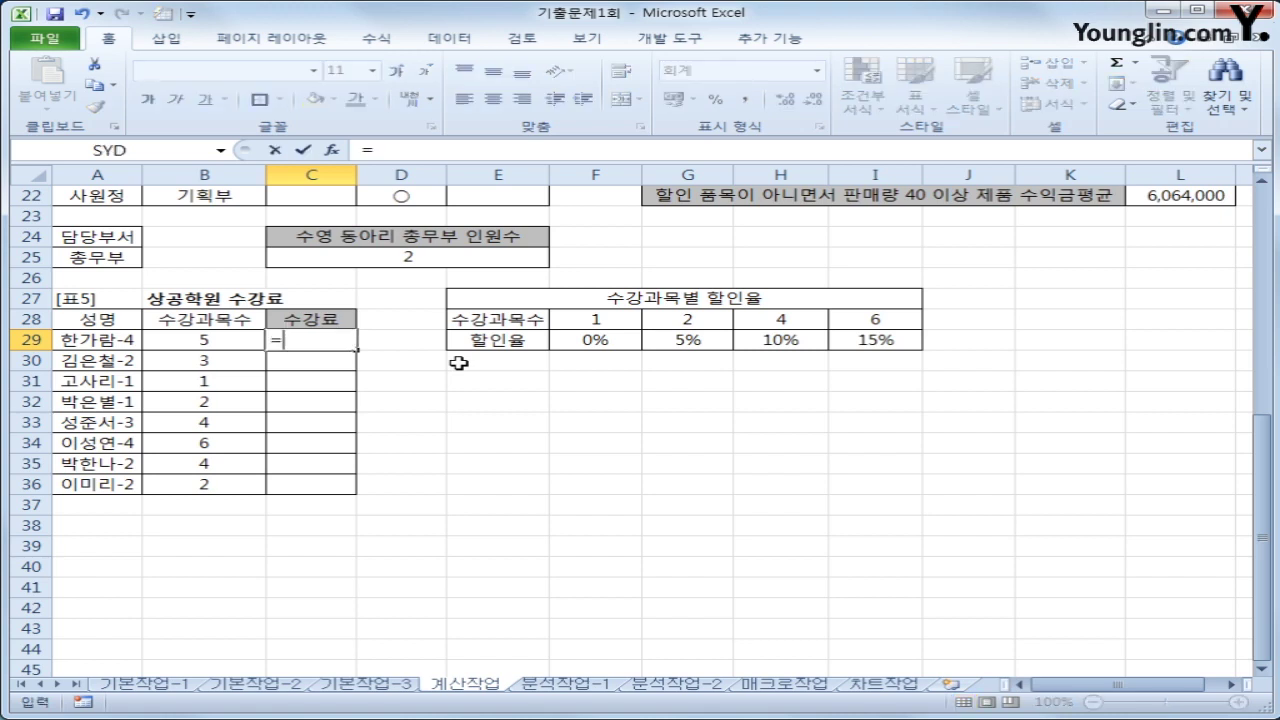
click(245, 346)
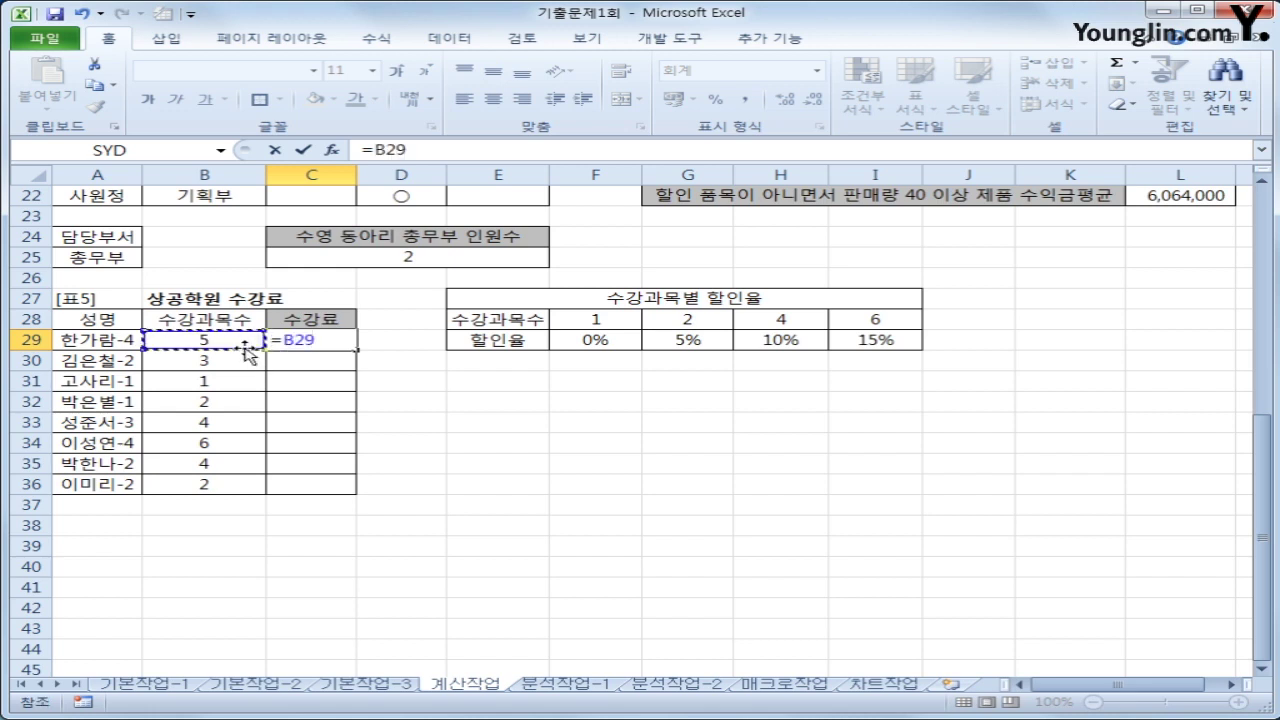
text(*)
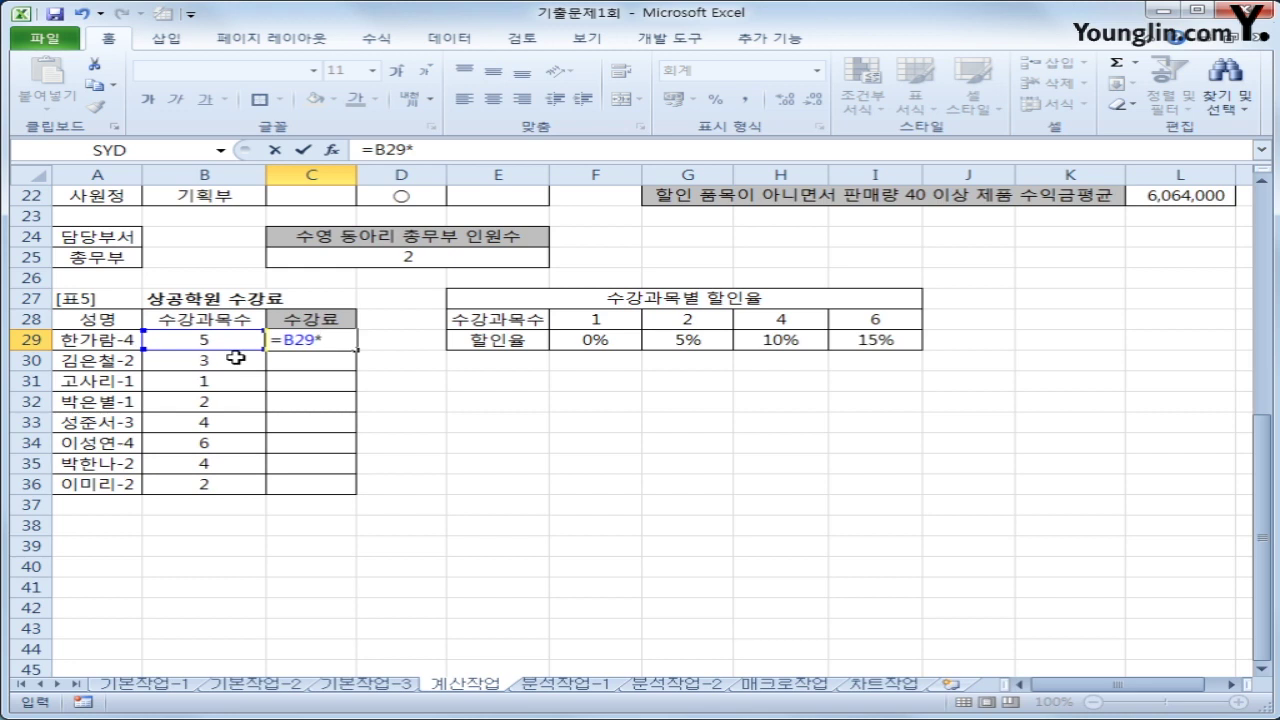
text(50000*)
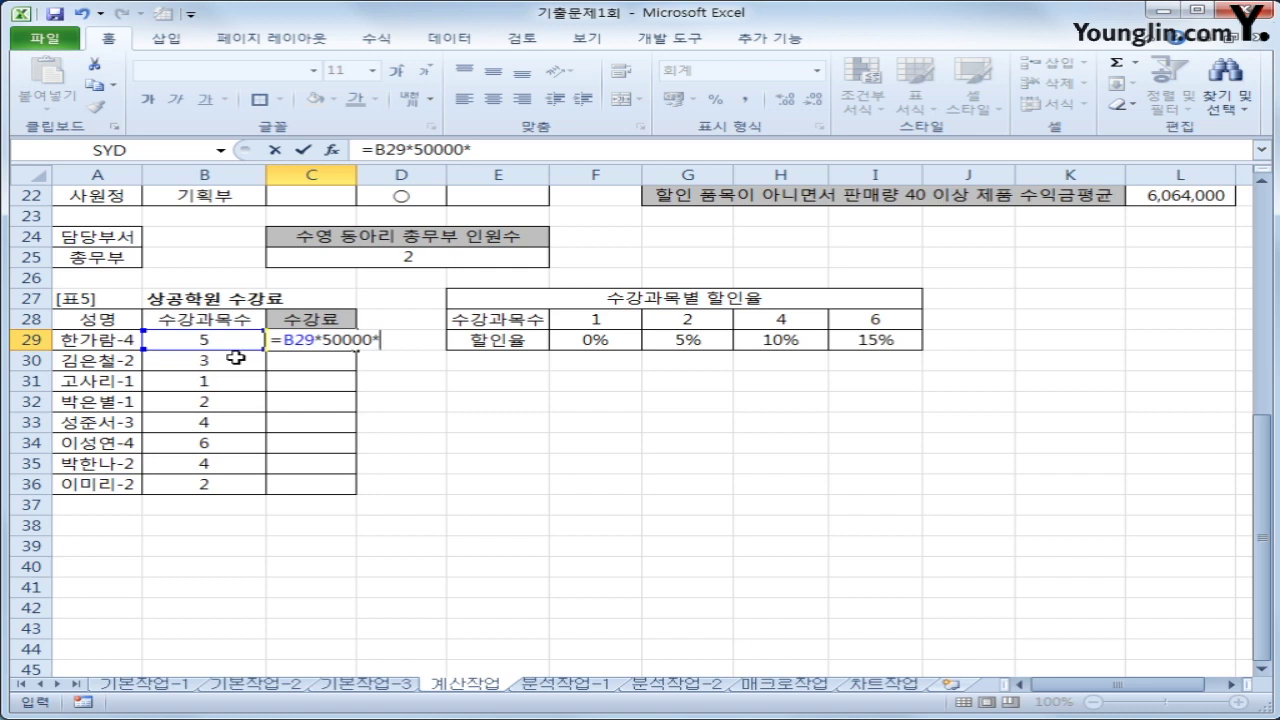
Add the discount factor (1-HLOOKUP to the C29 formula, with B29 as the lookup value
text((1-)
text(hl)
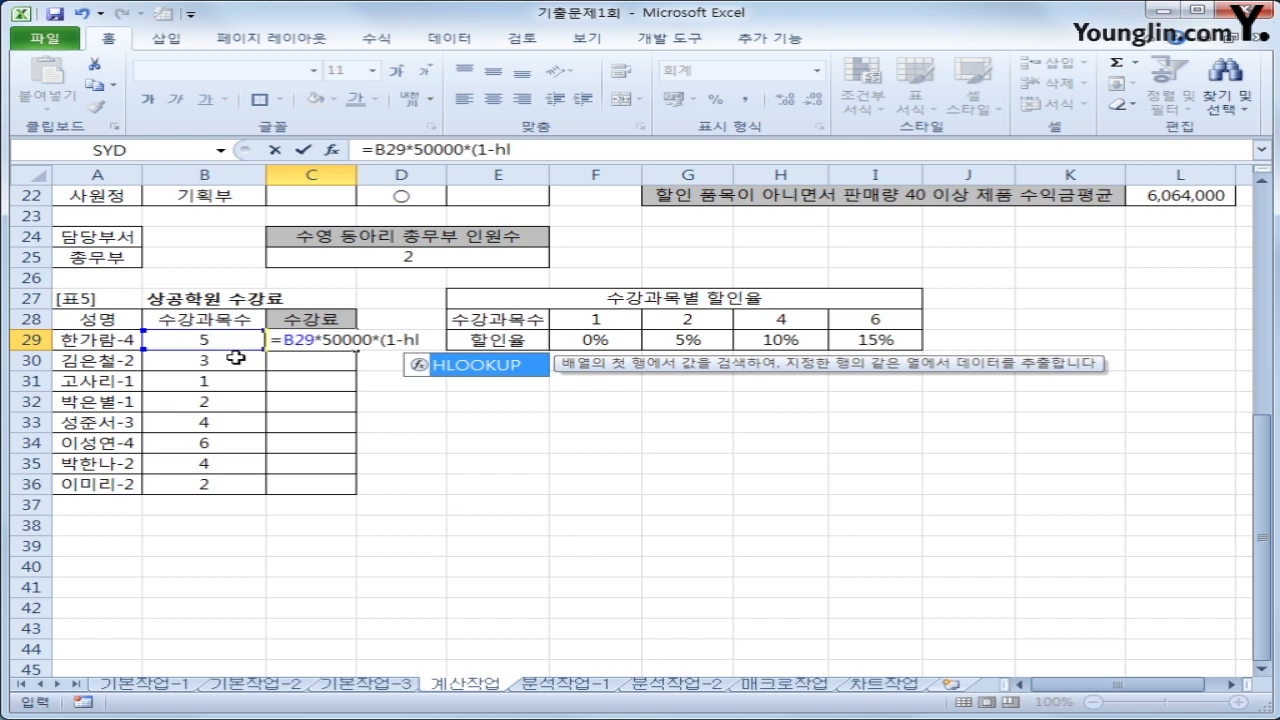
key(Tab)
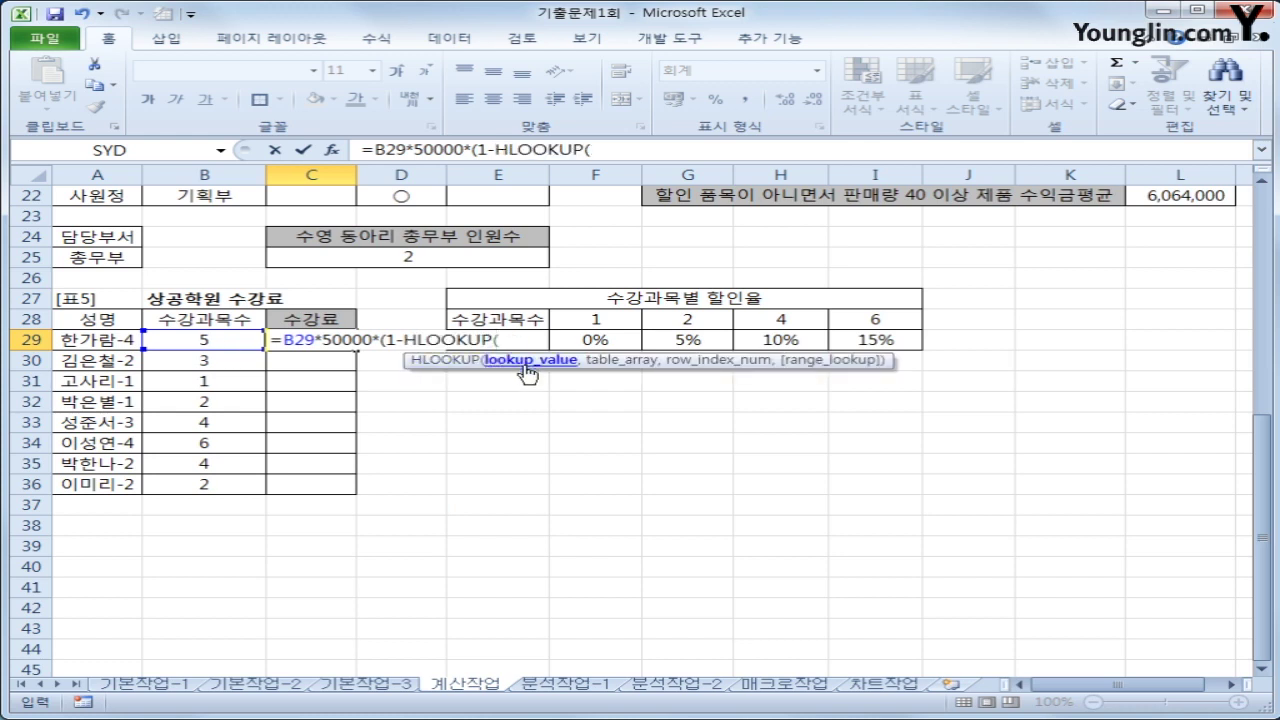
click(196, 343)
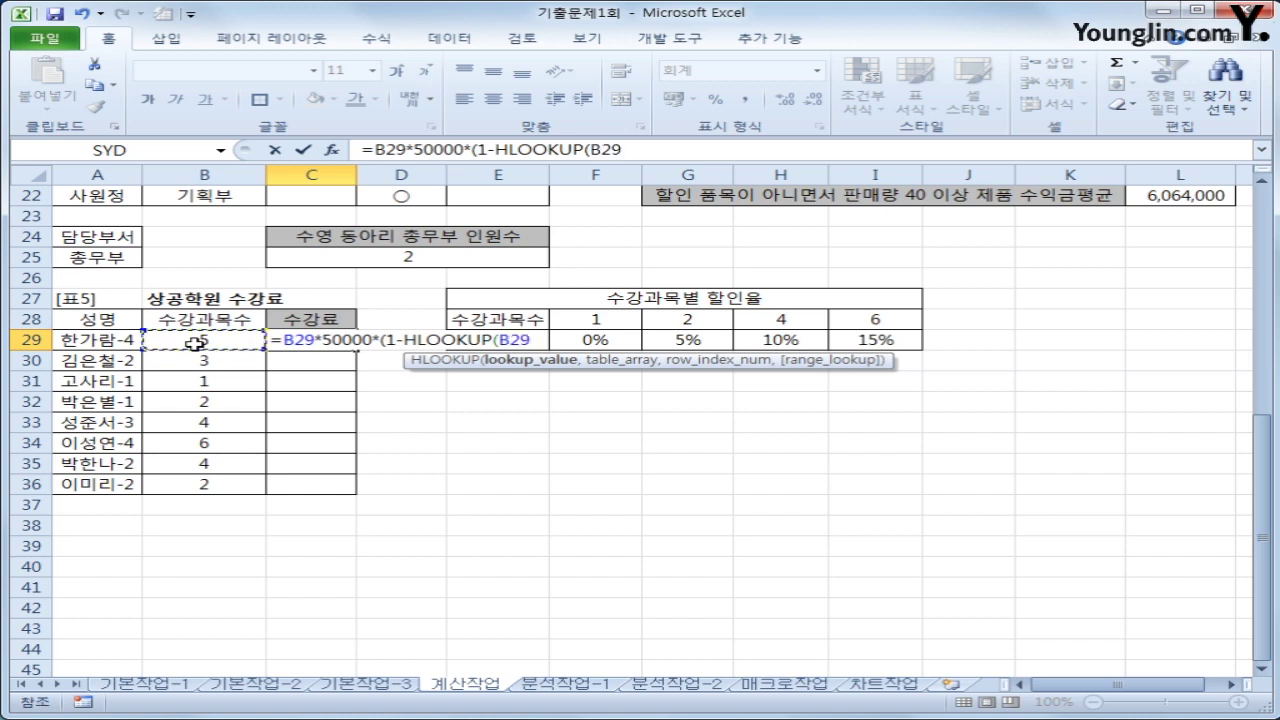
text(,)
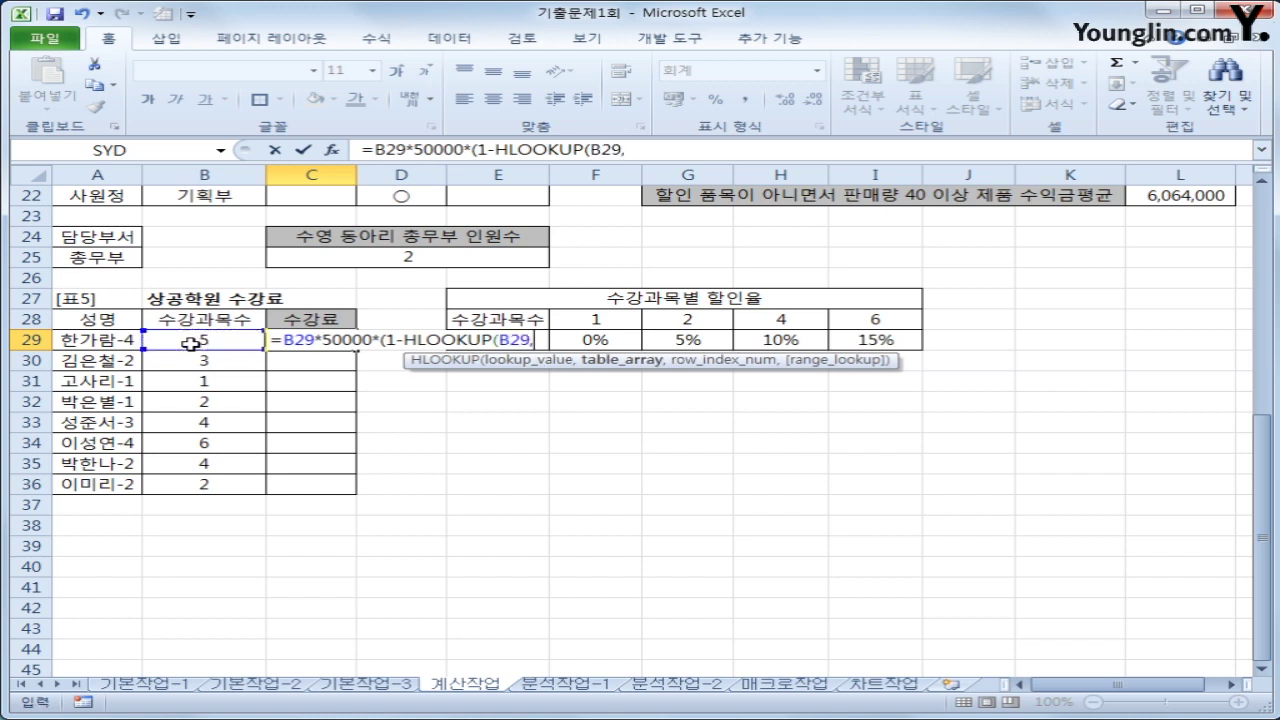
Give HLOOKUP the discount table F28:I29 as its table array, with absolute references
drag(596, 322, 838, 340)
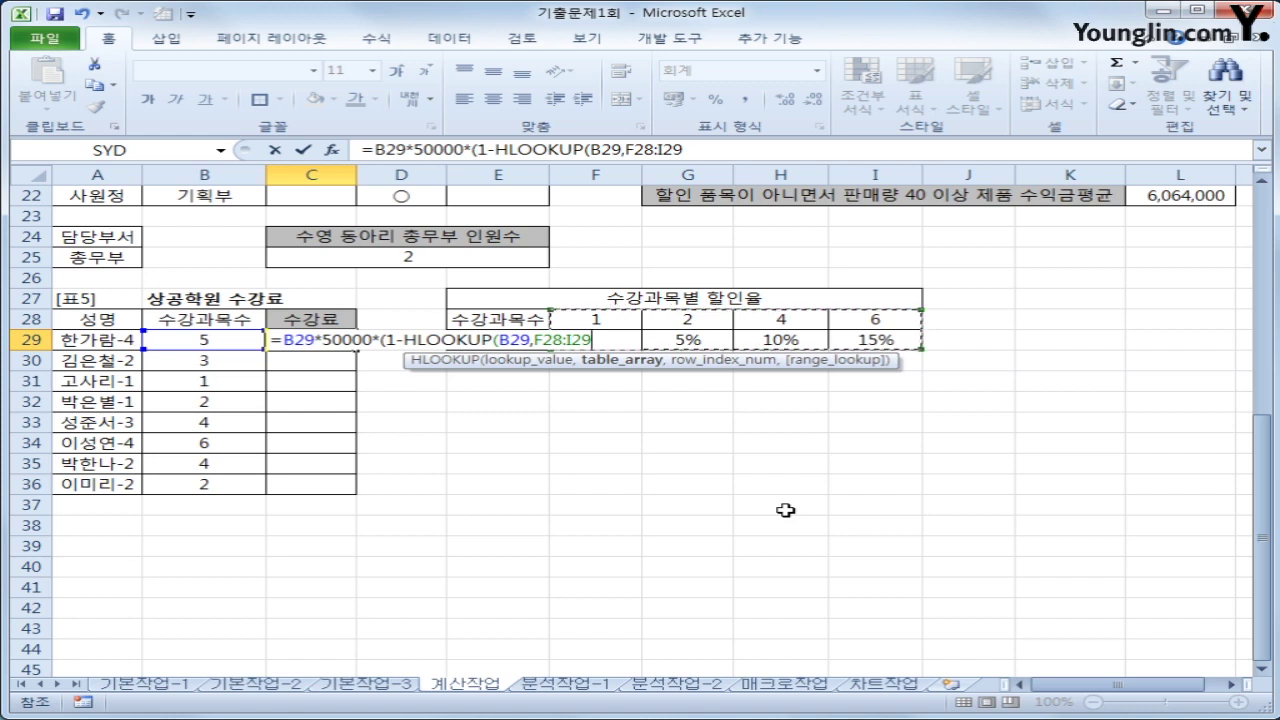
key(F4)
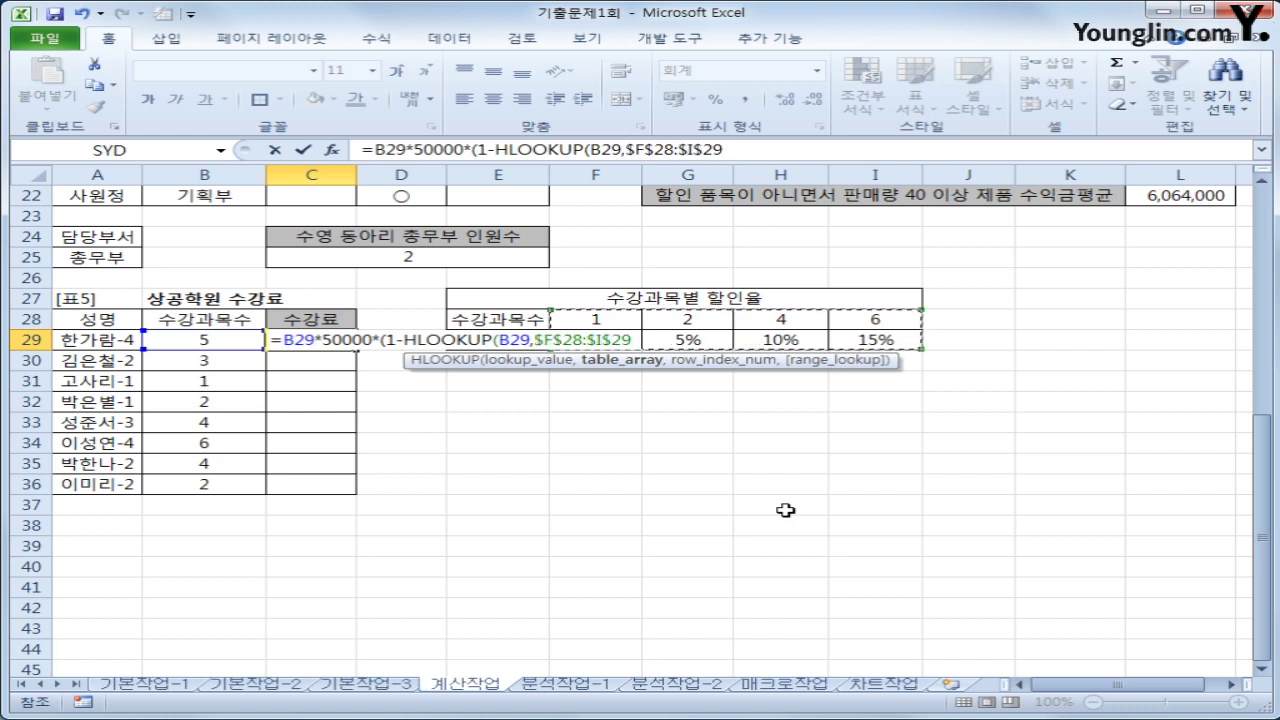
text(,)
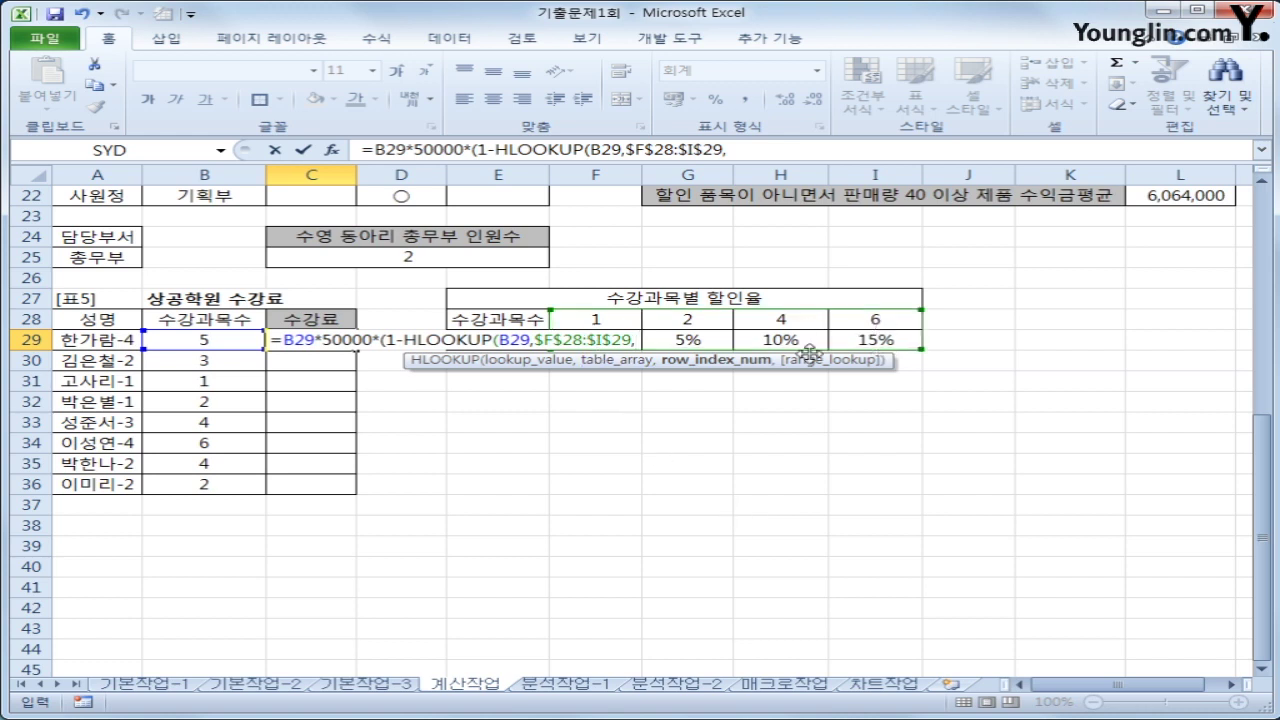
Set HLOOKUP's row index to 2 without a range_lookup argument, close both parentheses, commit the formula and reselect C29
text(2)
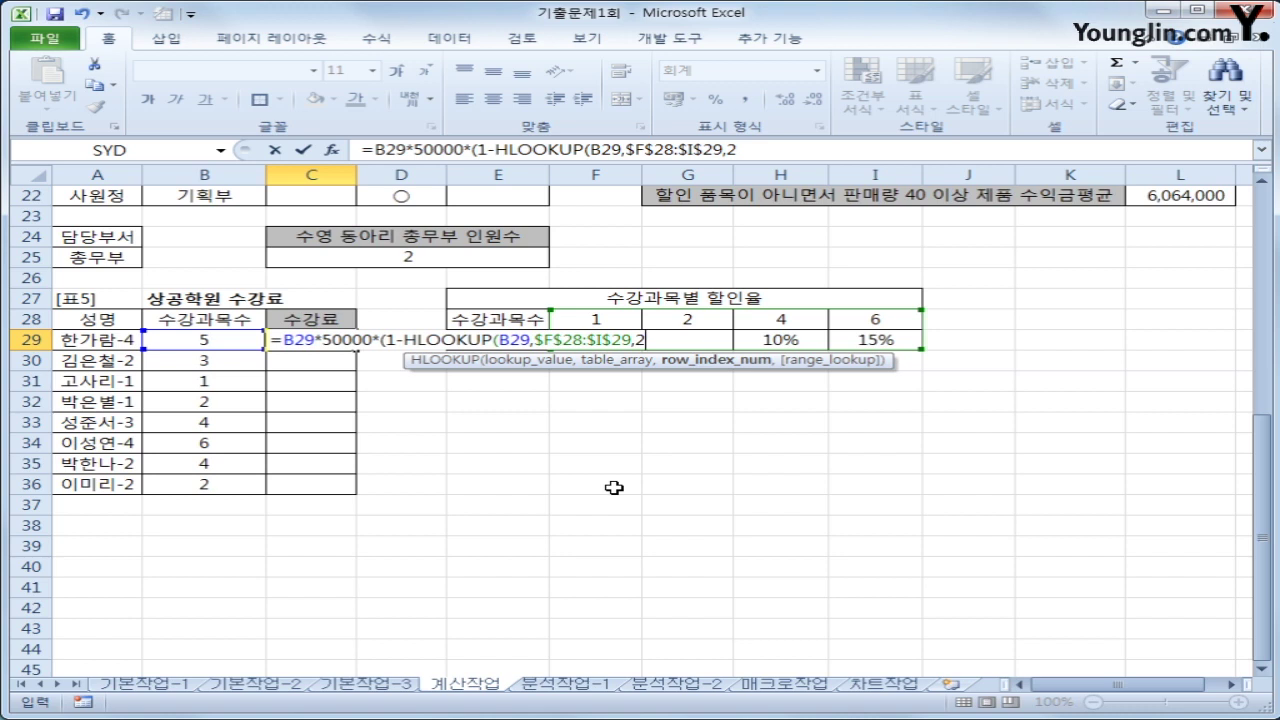
text(,)
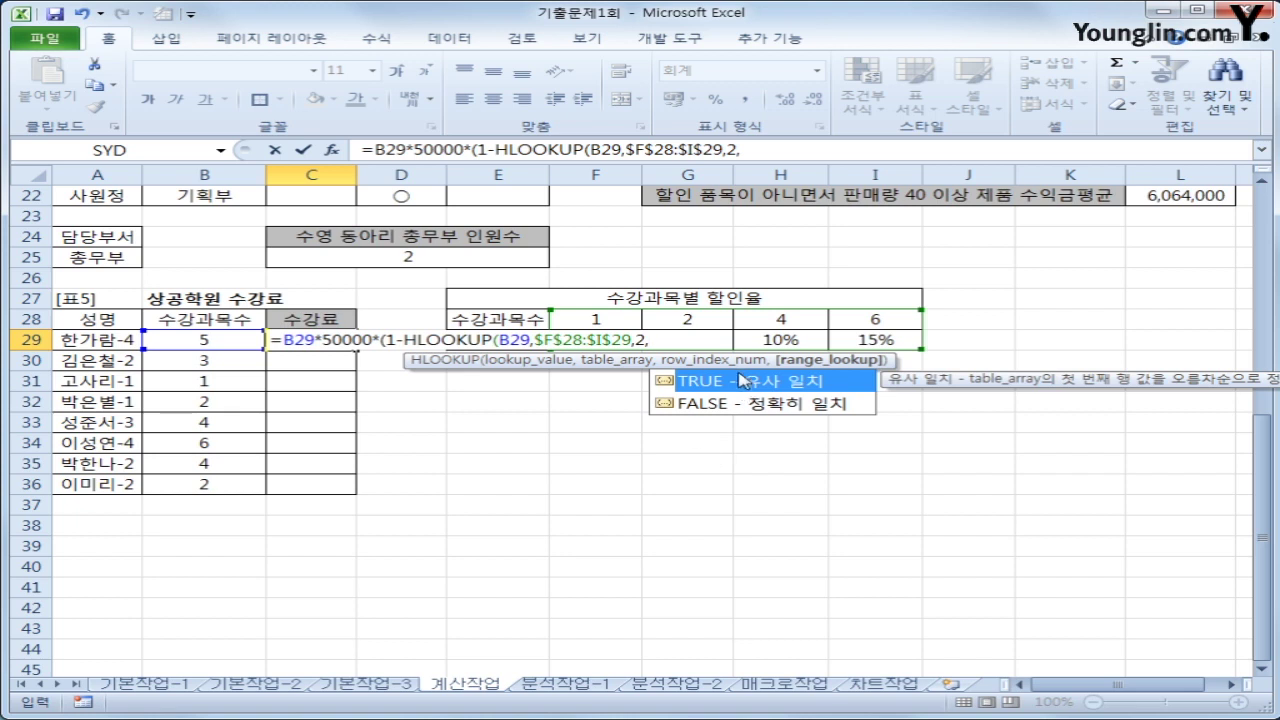
key(BackSpace)
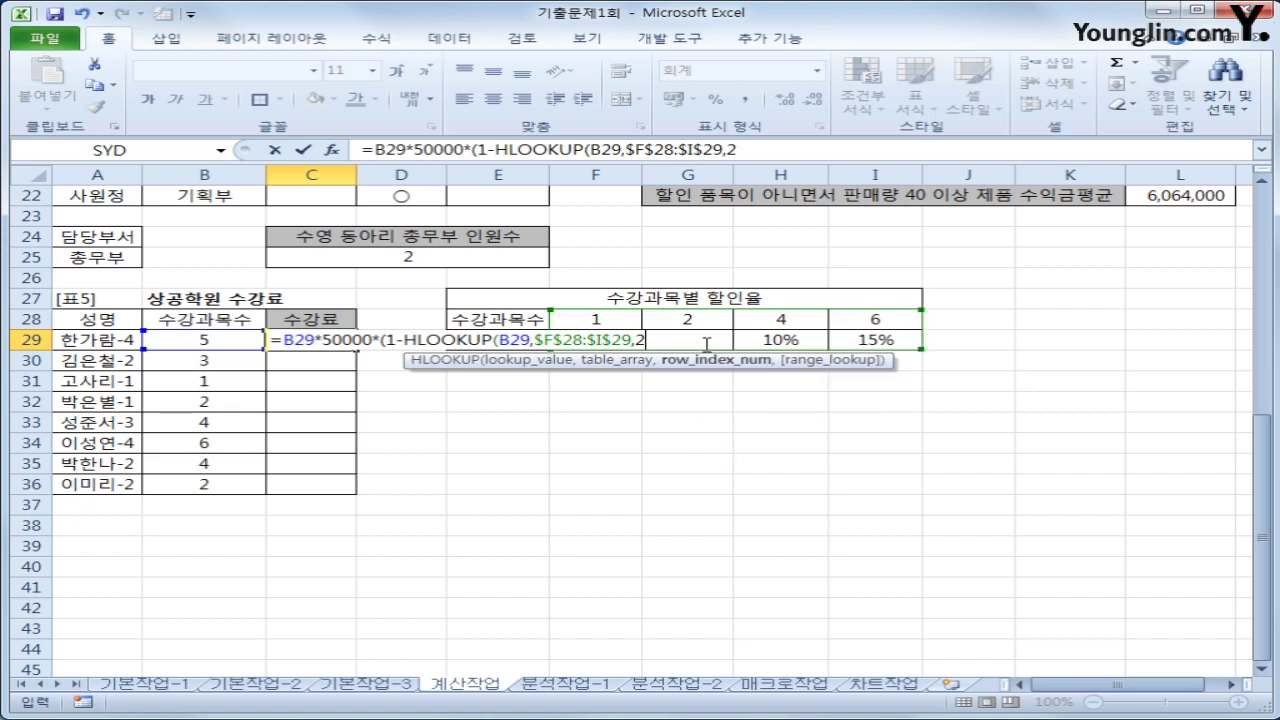
text())
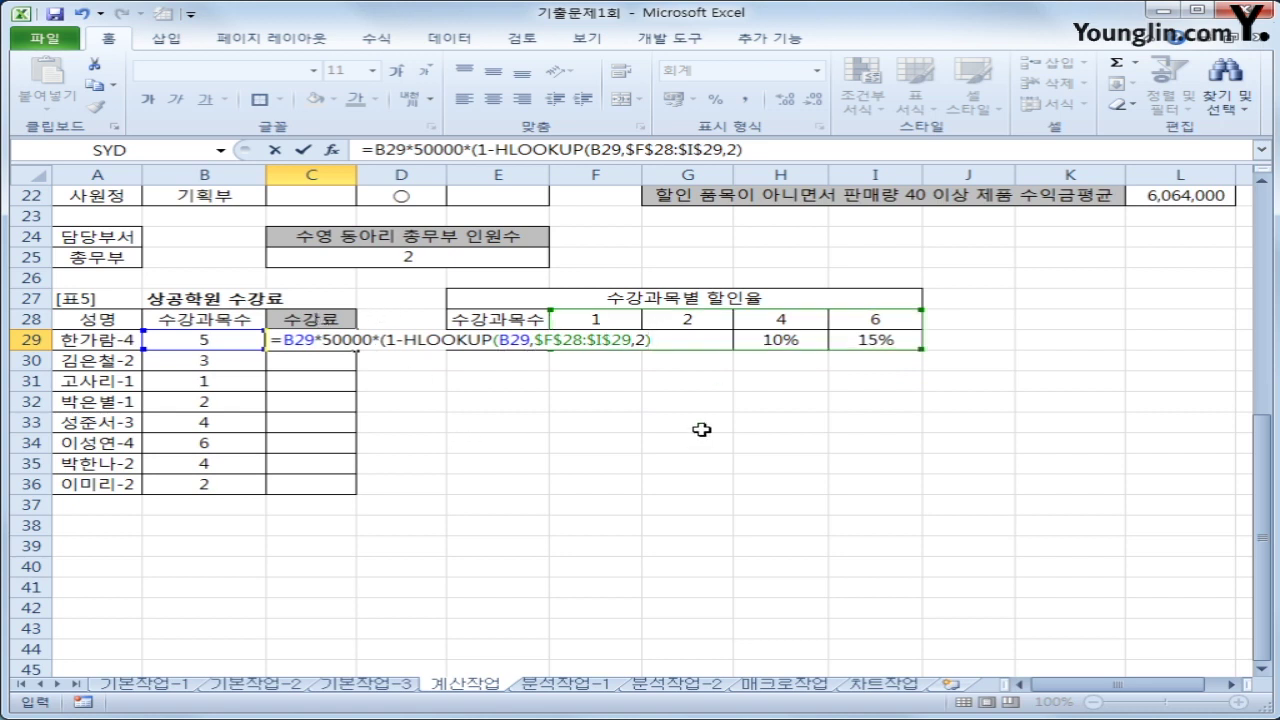
text())
key(Return)
key(Up)
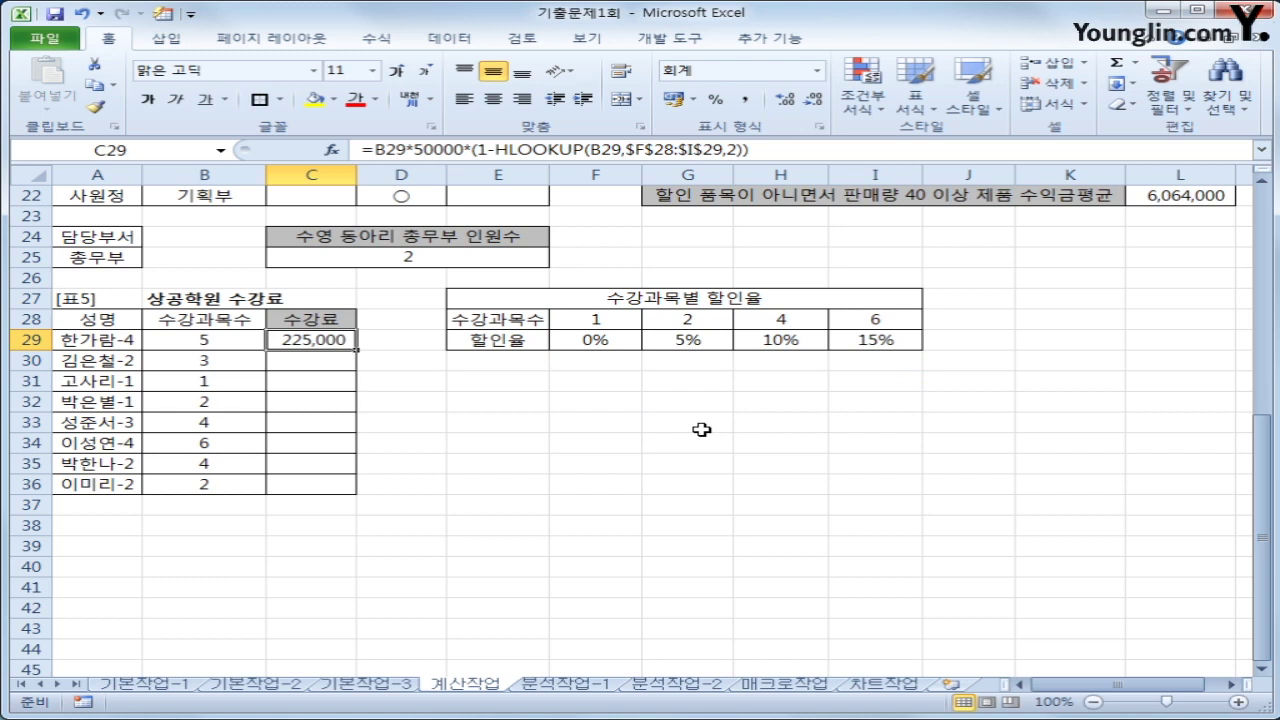
Enter the check calculation =5*50000 in the empty cell E36 and reselect that cell
click(232, 338)
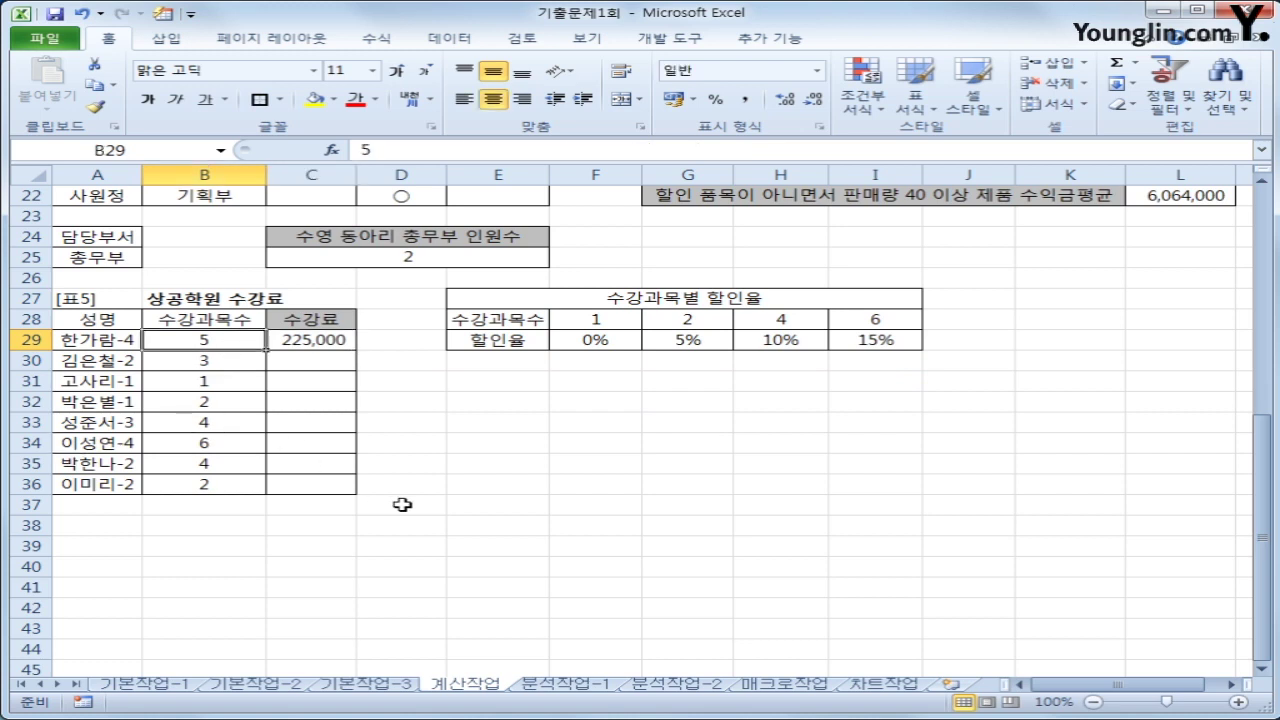
click(467, 487)
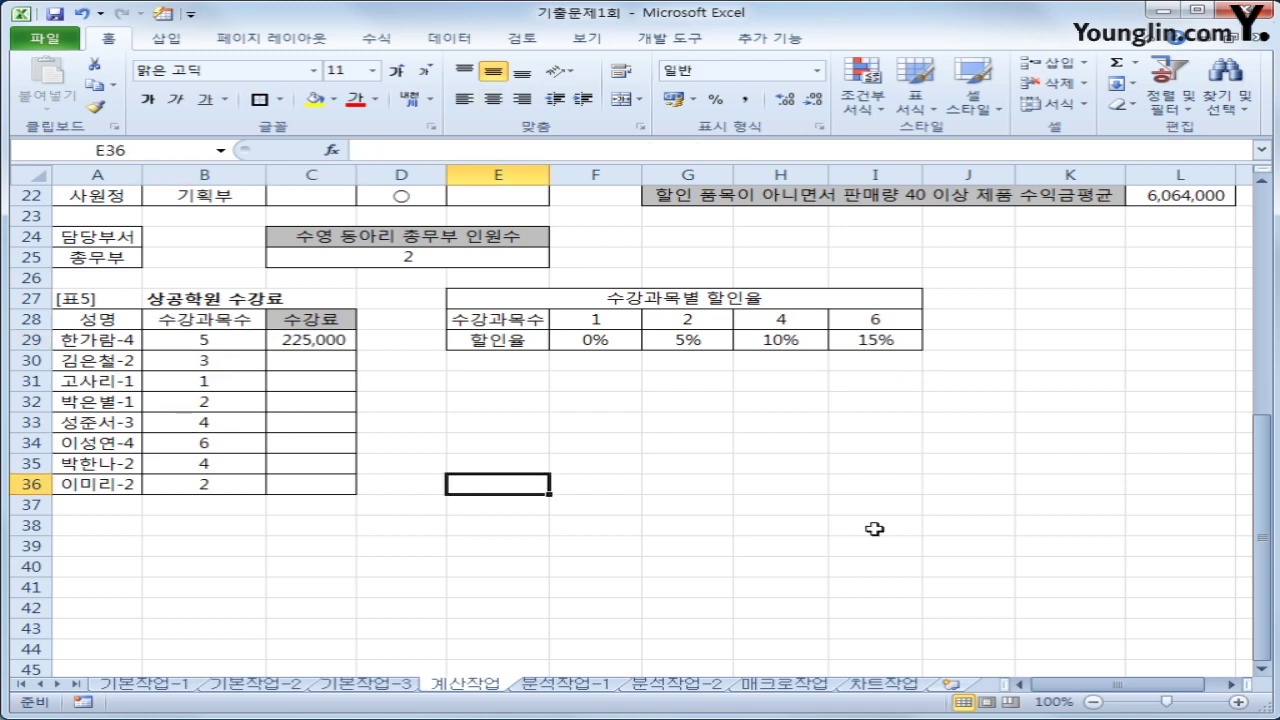
text(=5*5)
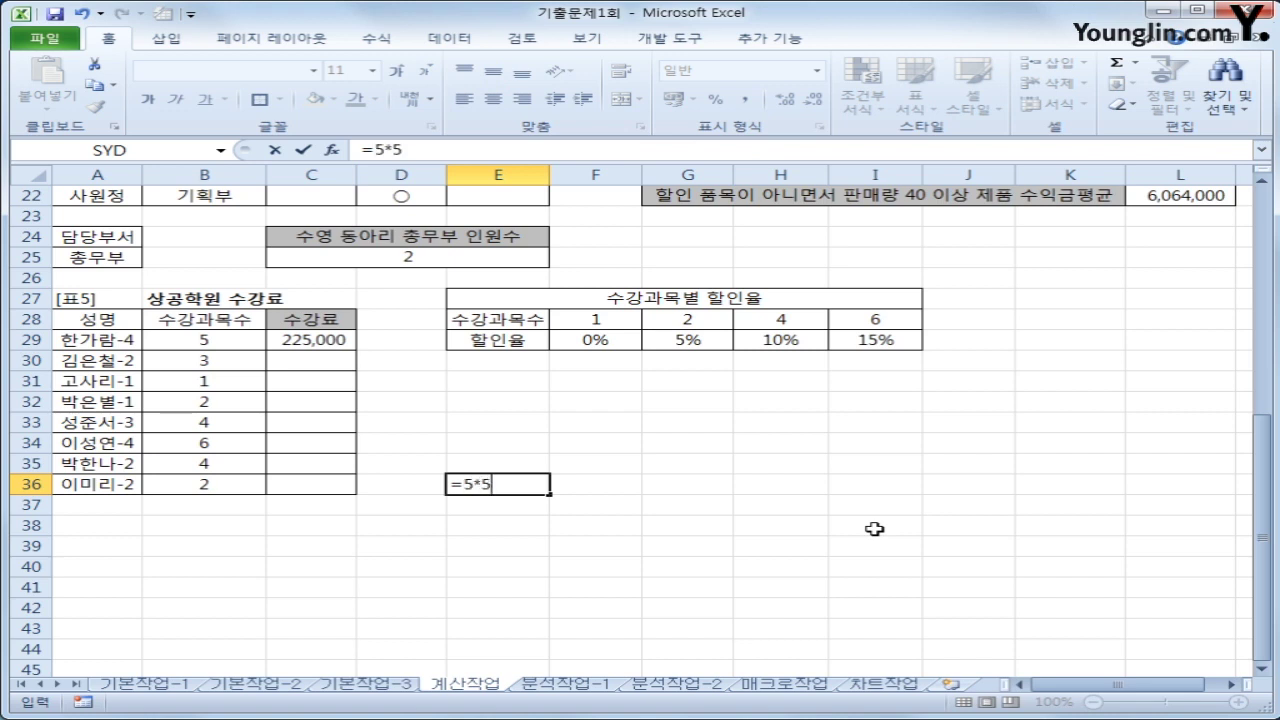
text(0000)
key(Return)
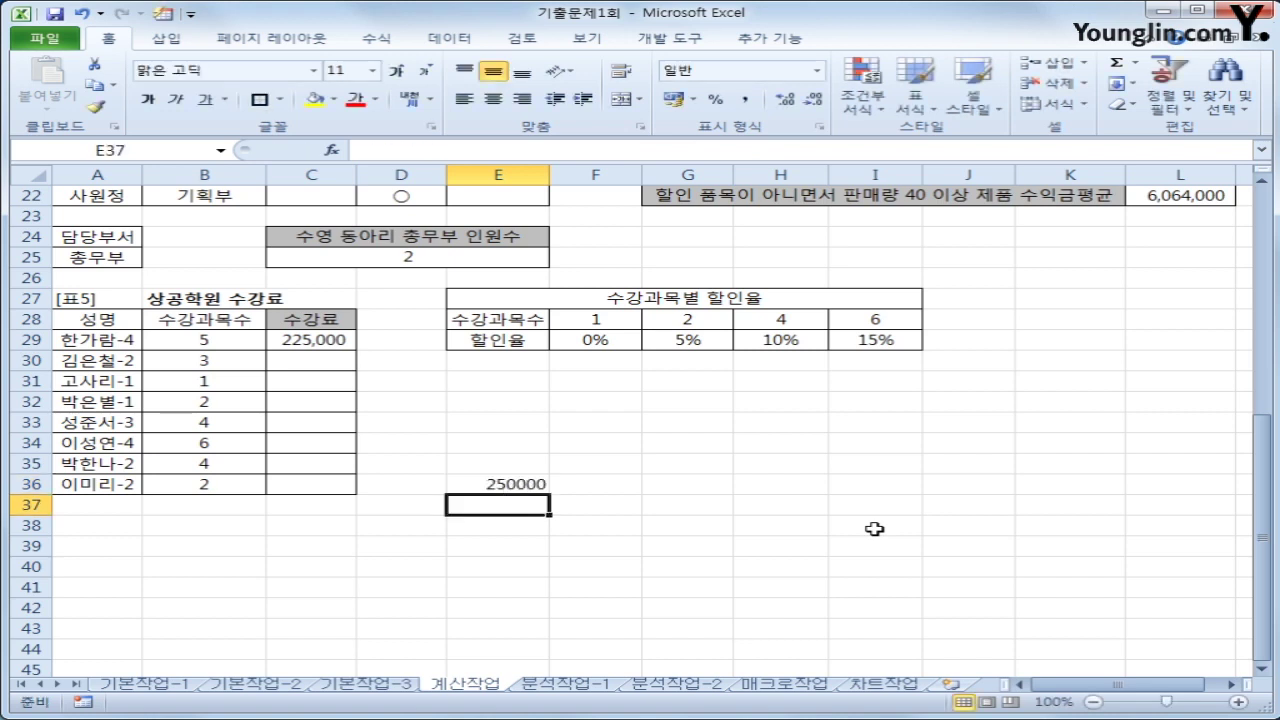
key(Up)
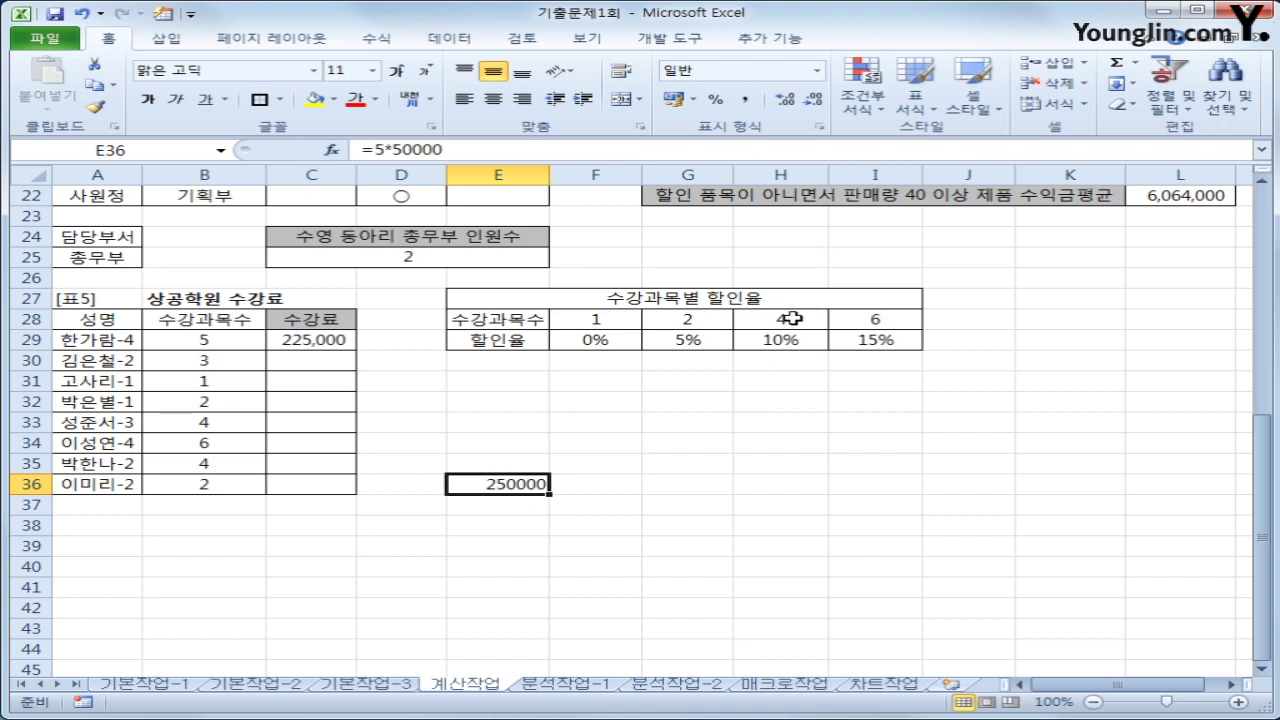
Check the discount bracket for 5 courses and extend the E36 check formula to =5*50000*90%
click(793, 315)
click(873, 316)
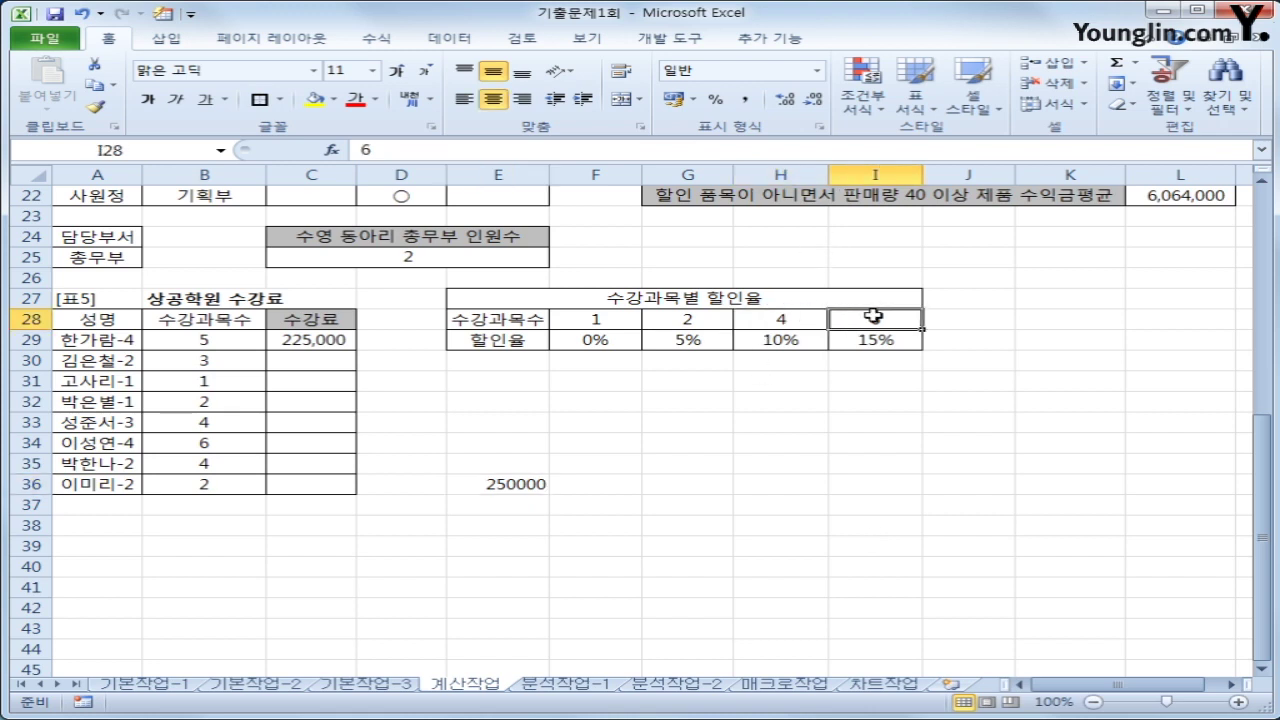
click(803, 317)
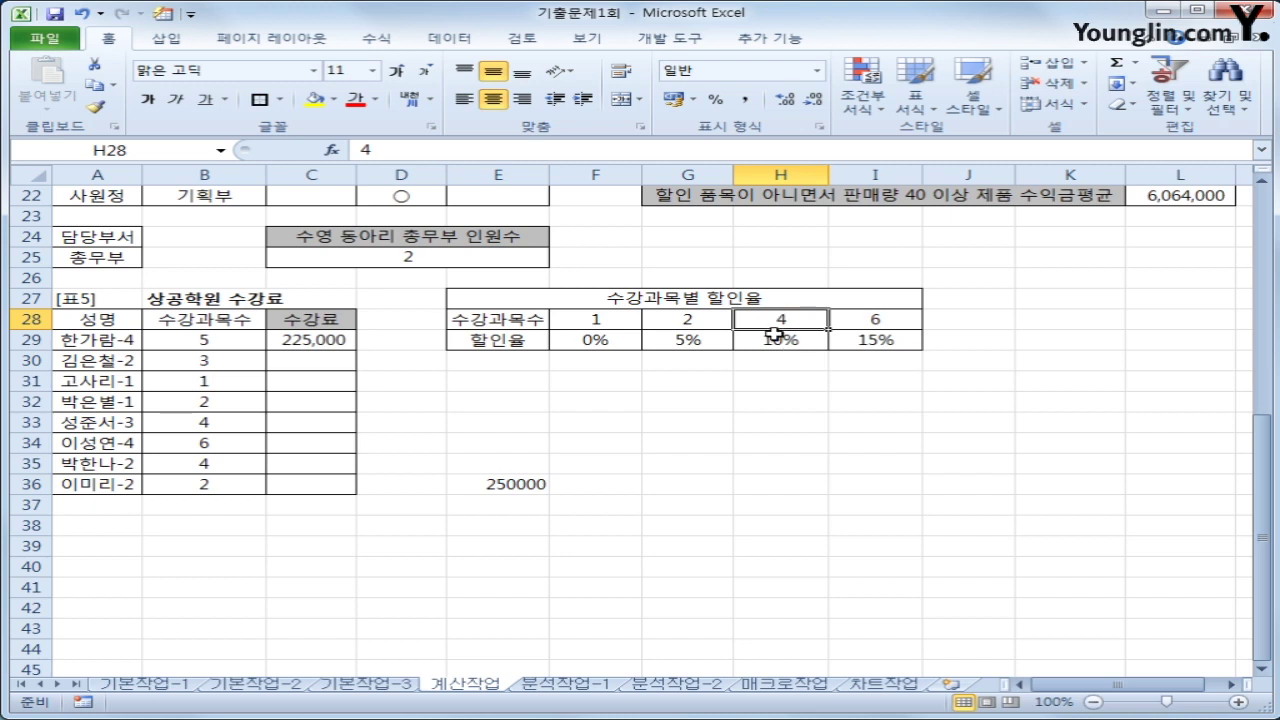
click(545, 484)
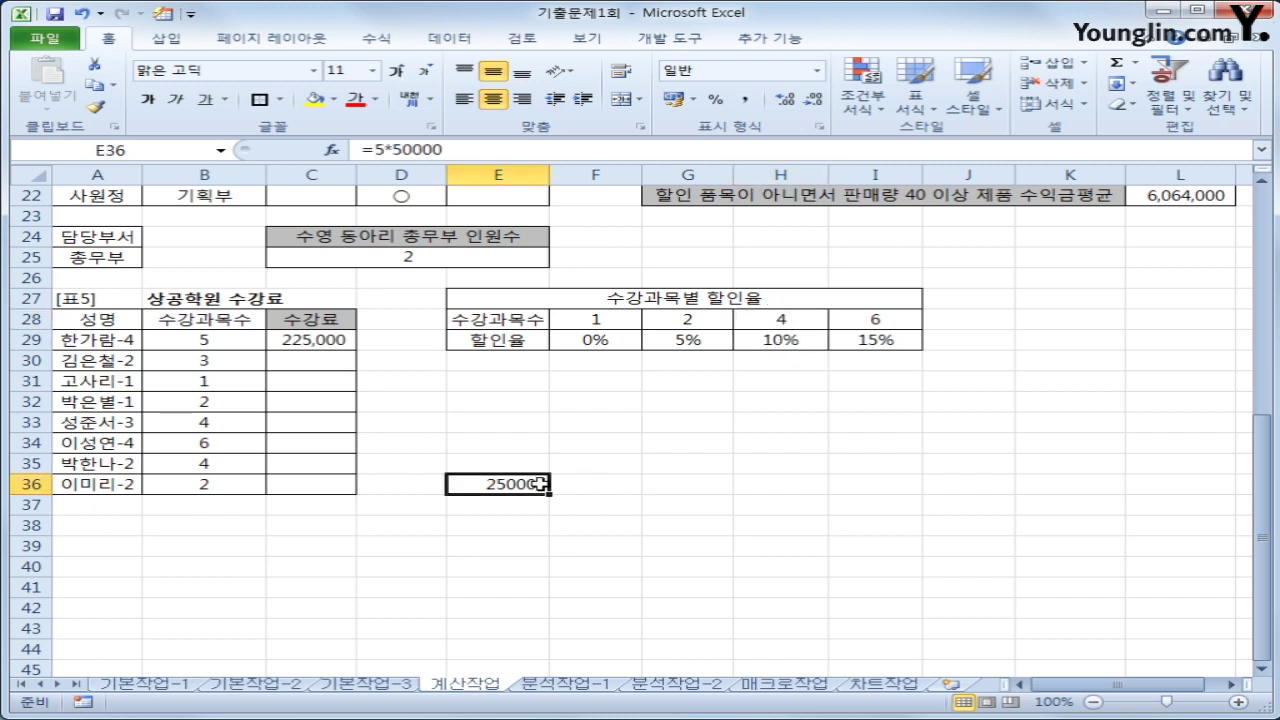
click(477, 149)
text(*9)
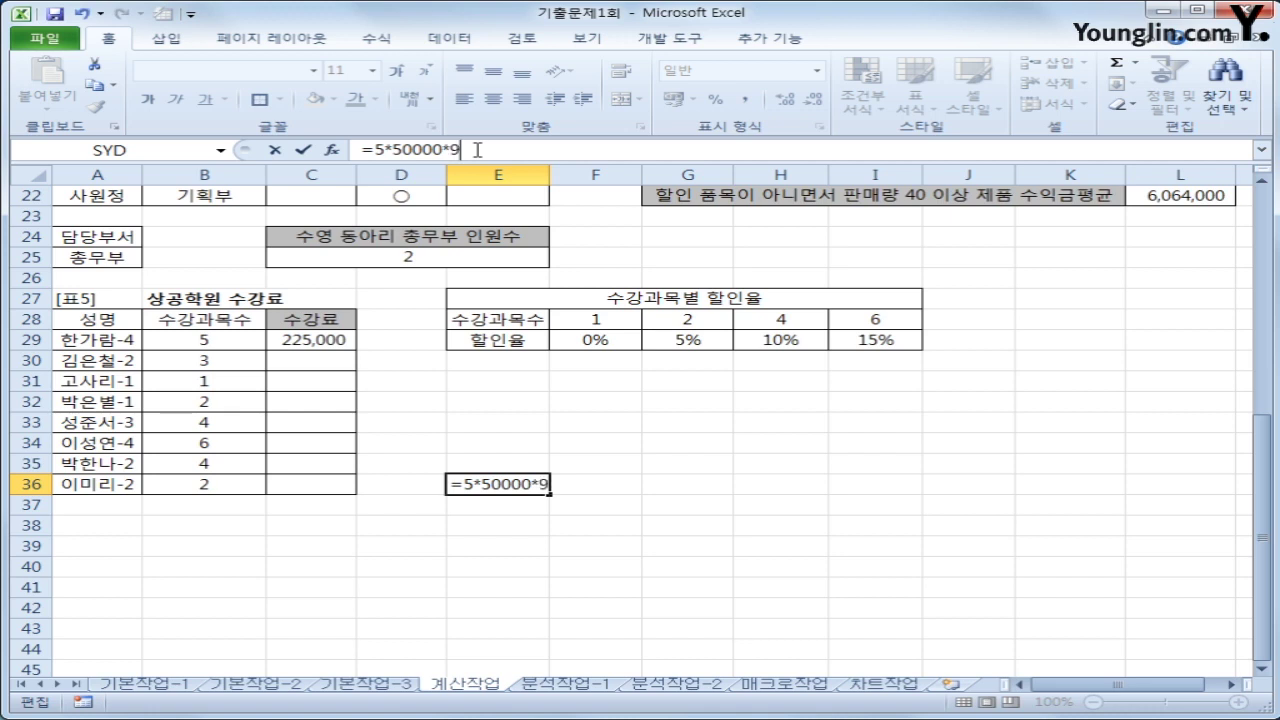
text(0%)
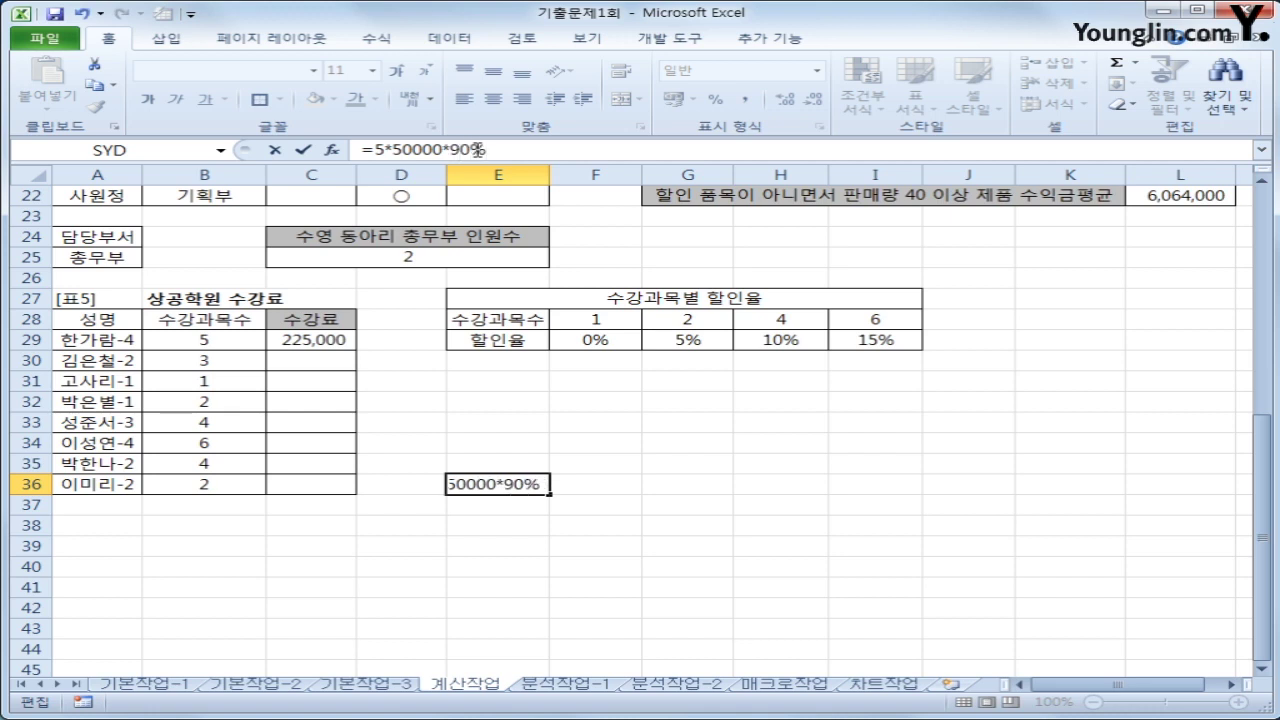
key(Return)
key(Up)
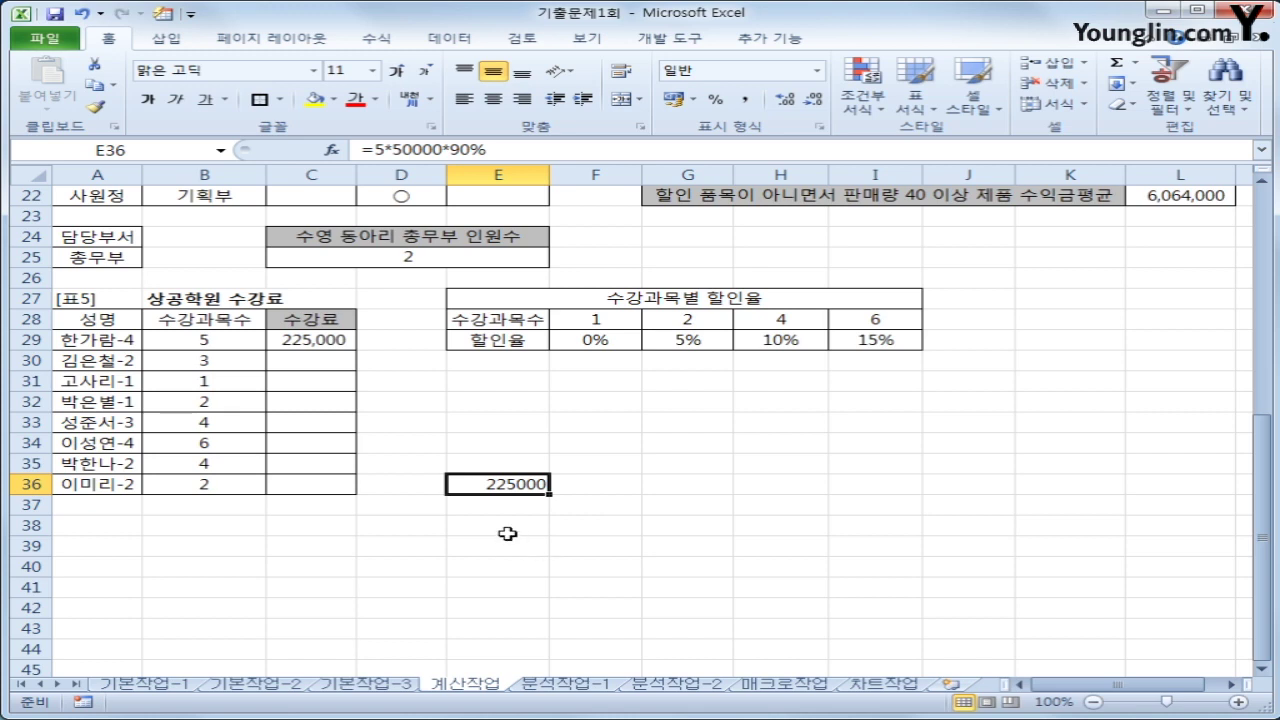
Clear the check formula in E36 and fill the C29 formula down through C36
key(Delete)
click(313, 341)
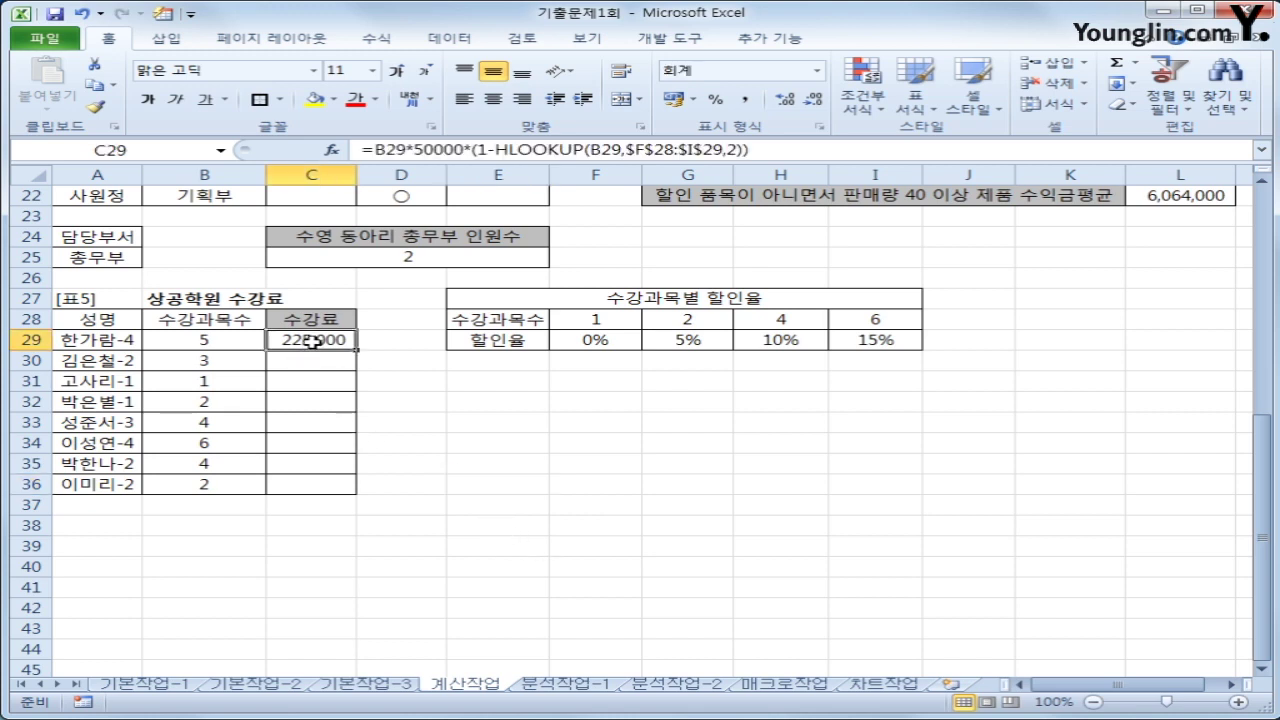
drag(355, 349, 341, 386)
drag(307, 493, 307, 490)
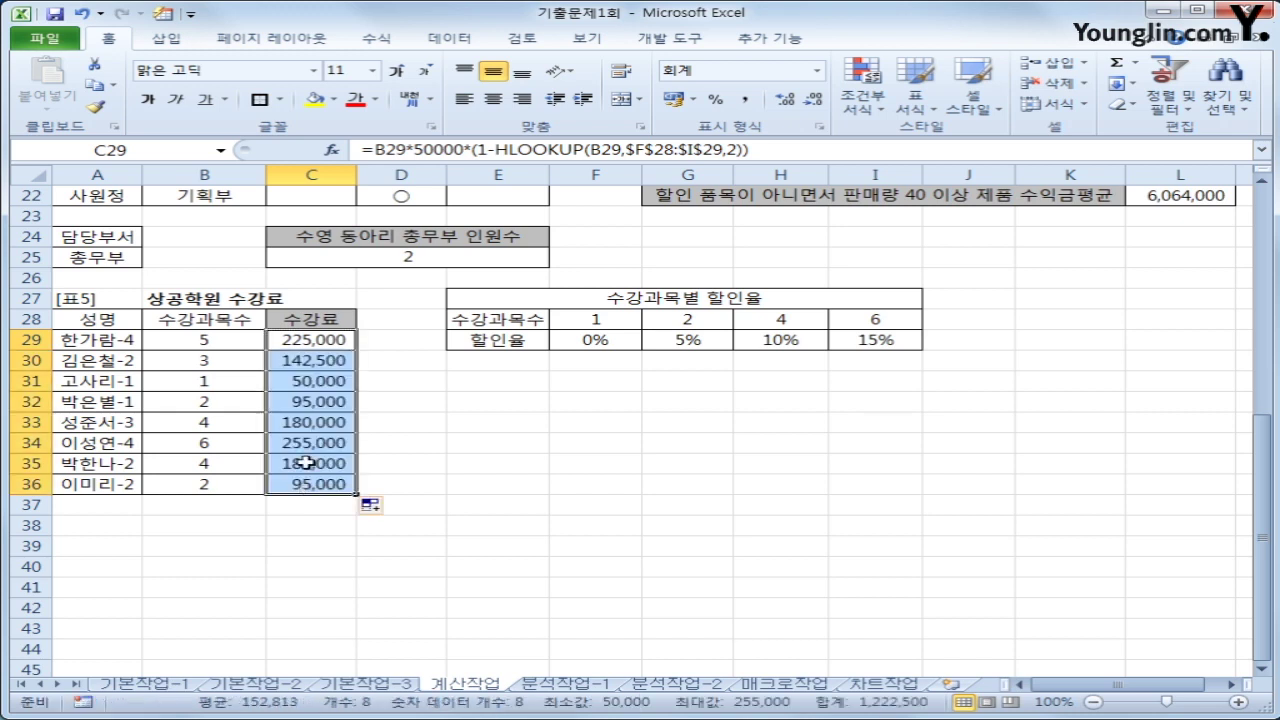
click(320, 340)
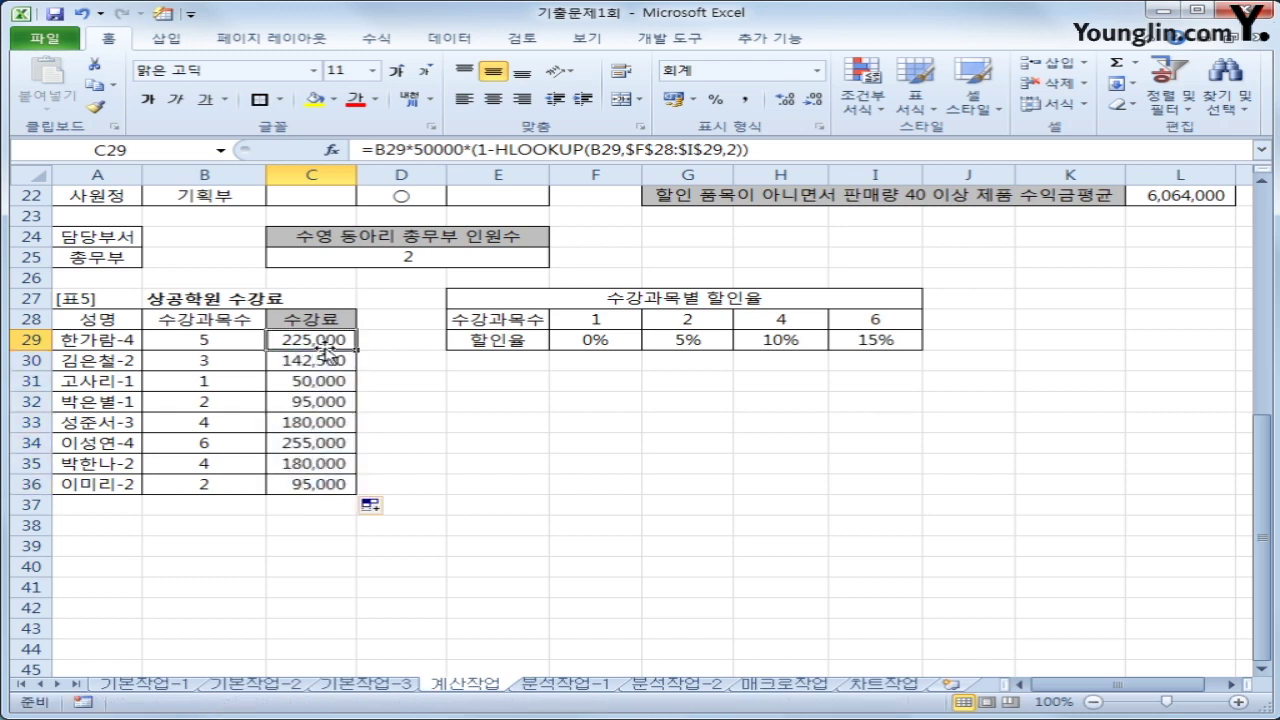
Append an added MID term to the C29 formula, taking 1 character of A29 from position 5
click(97, 343)
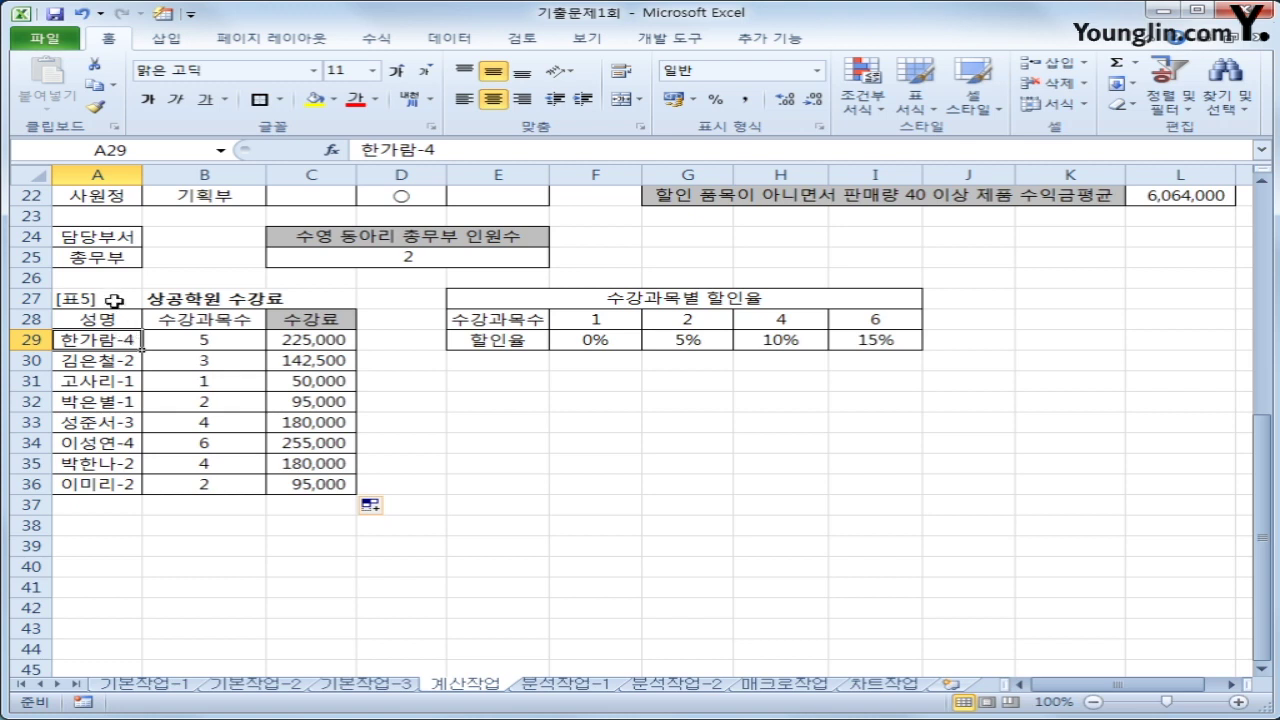
click(307, 345)
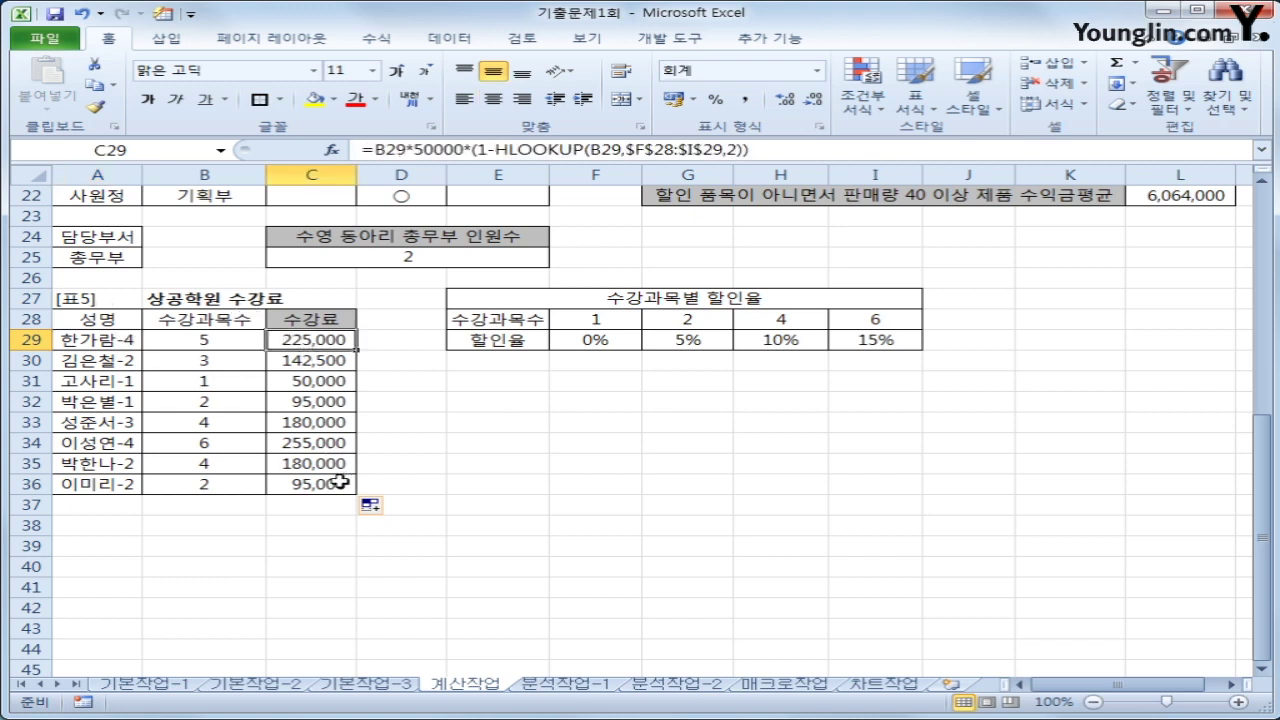
click(786, 148)
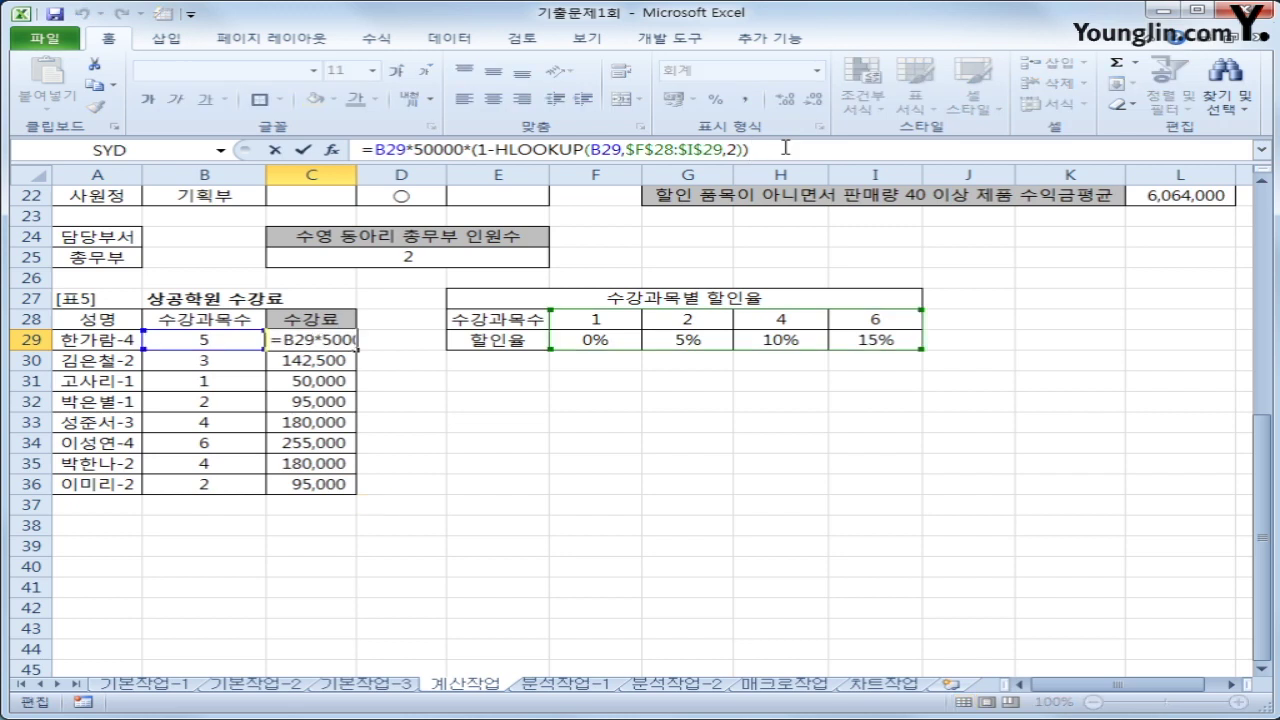
text(+)
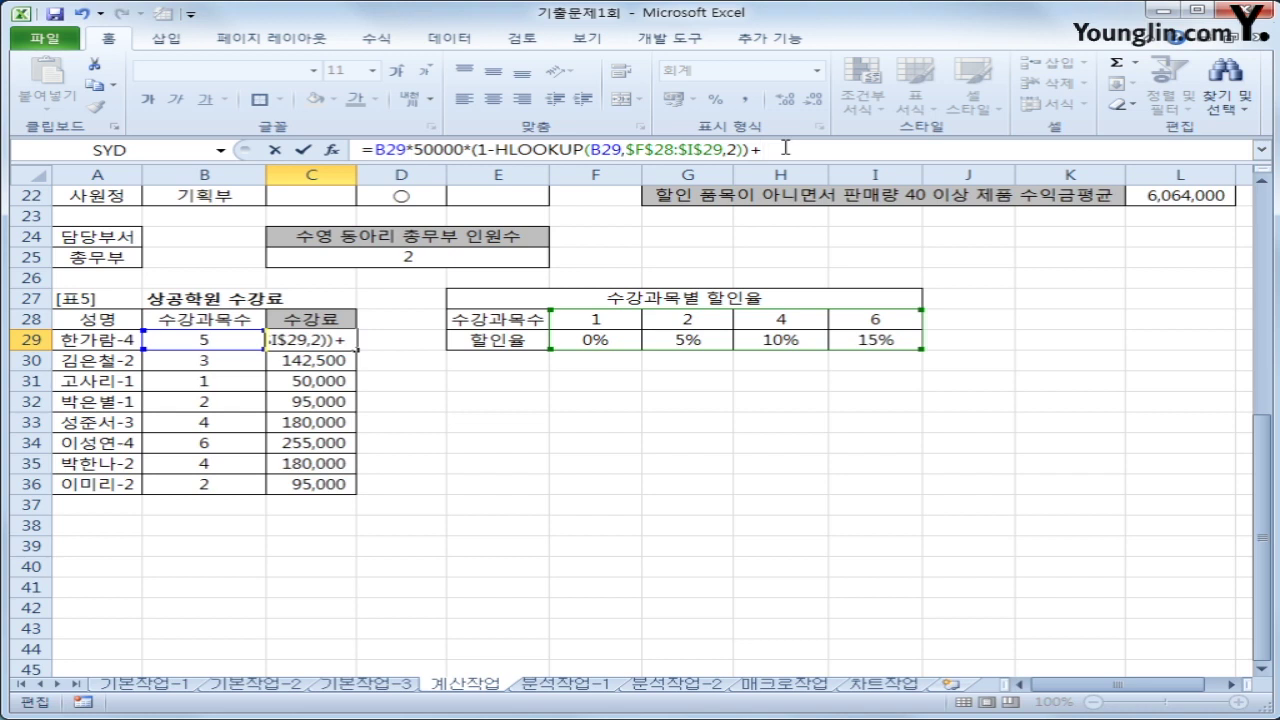
text(mid)
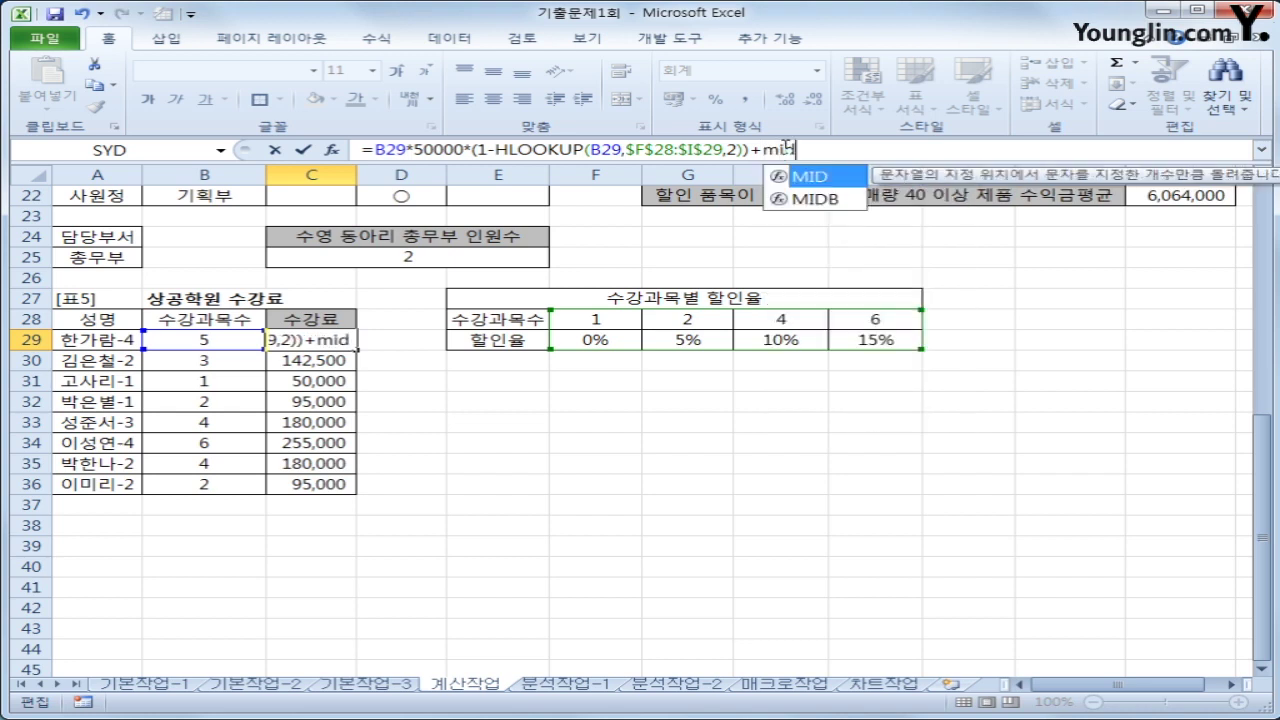
text(()
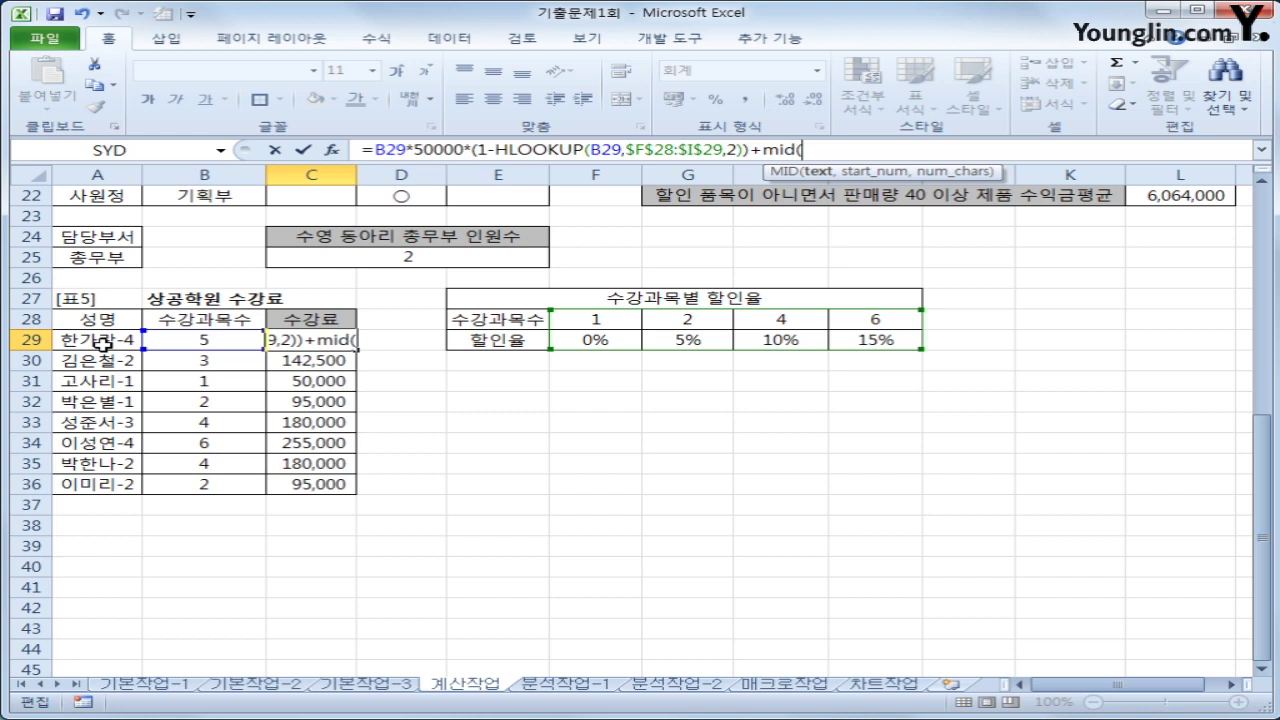
click(103, 341)
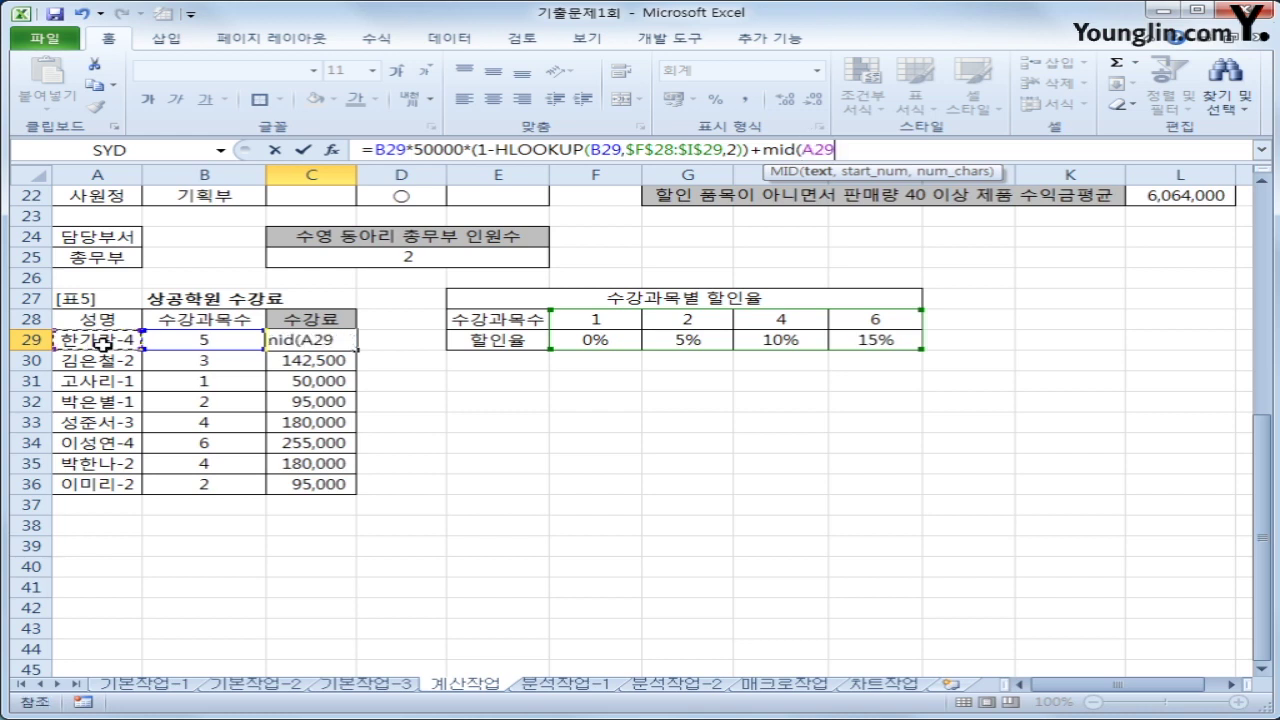
text(,5)
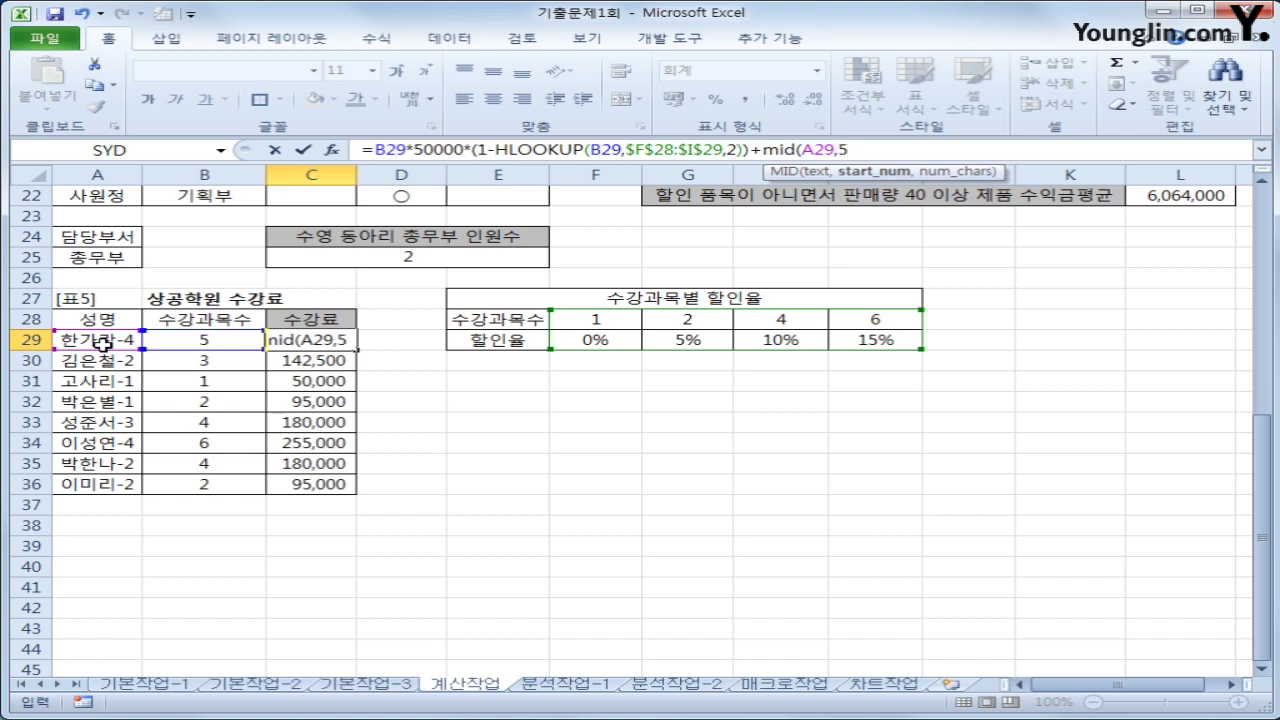
text(,1)
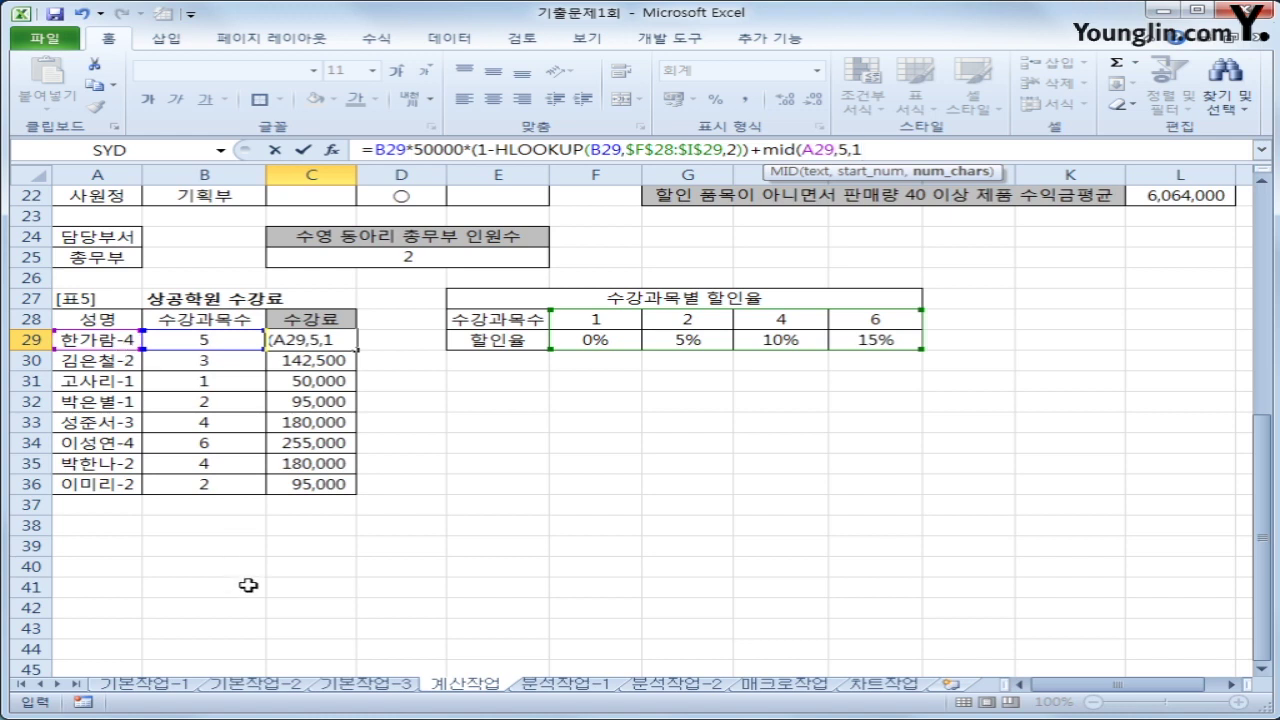
Multiply the MID term in C29 by 5000 and fill the completed formula down through C36
text()*)
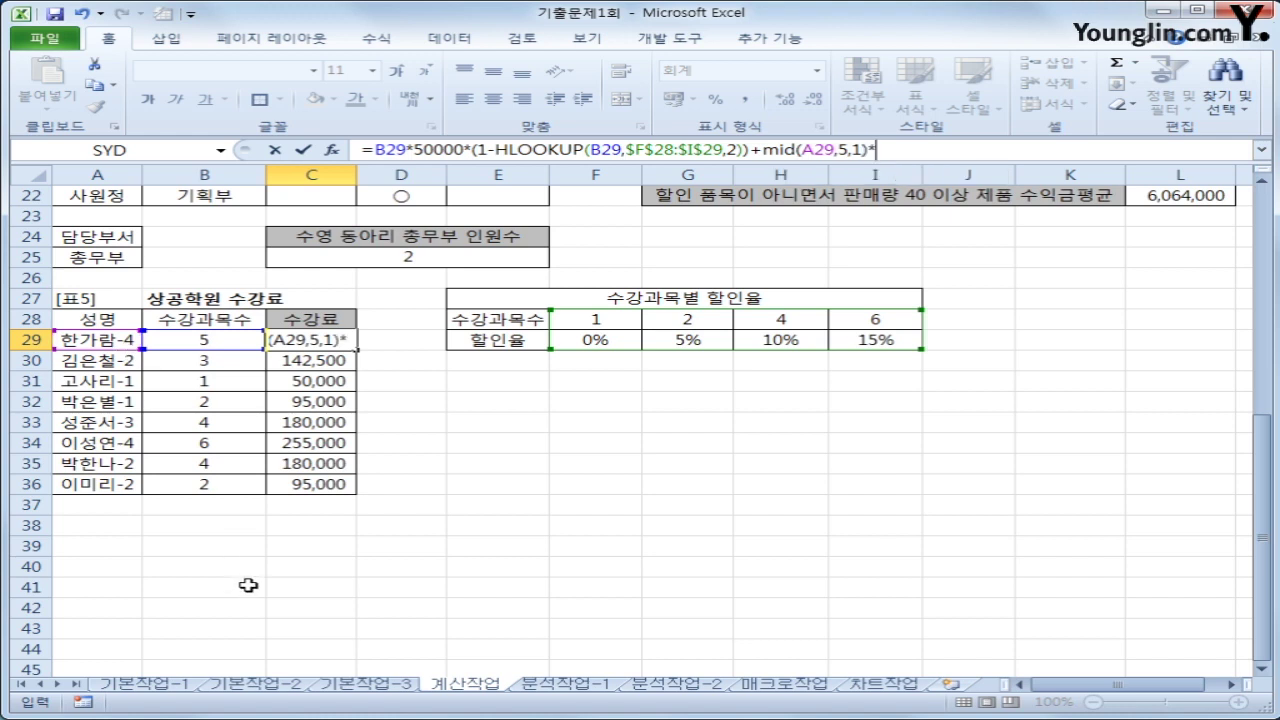
text(5000)
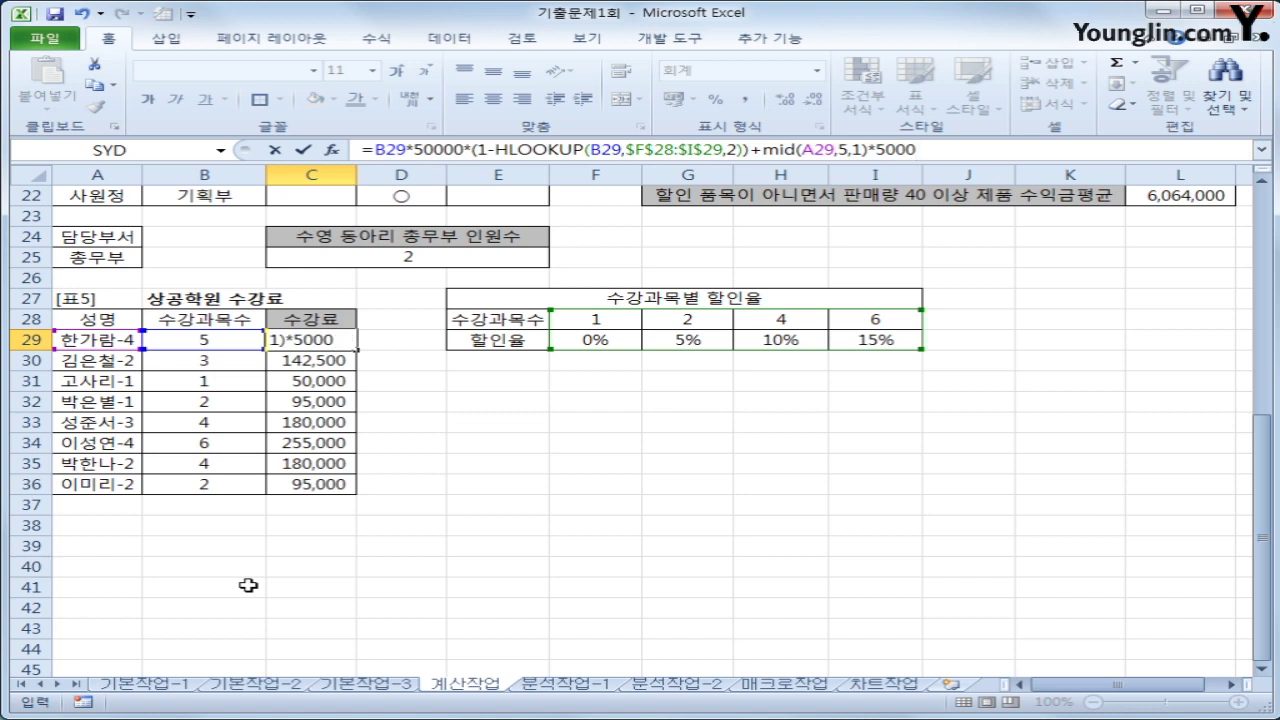
key(Return)
key(Up)
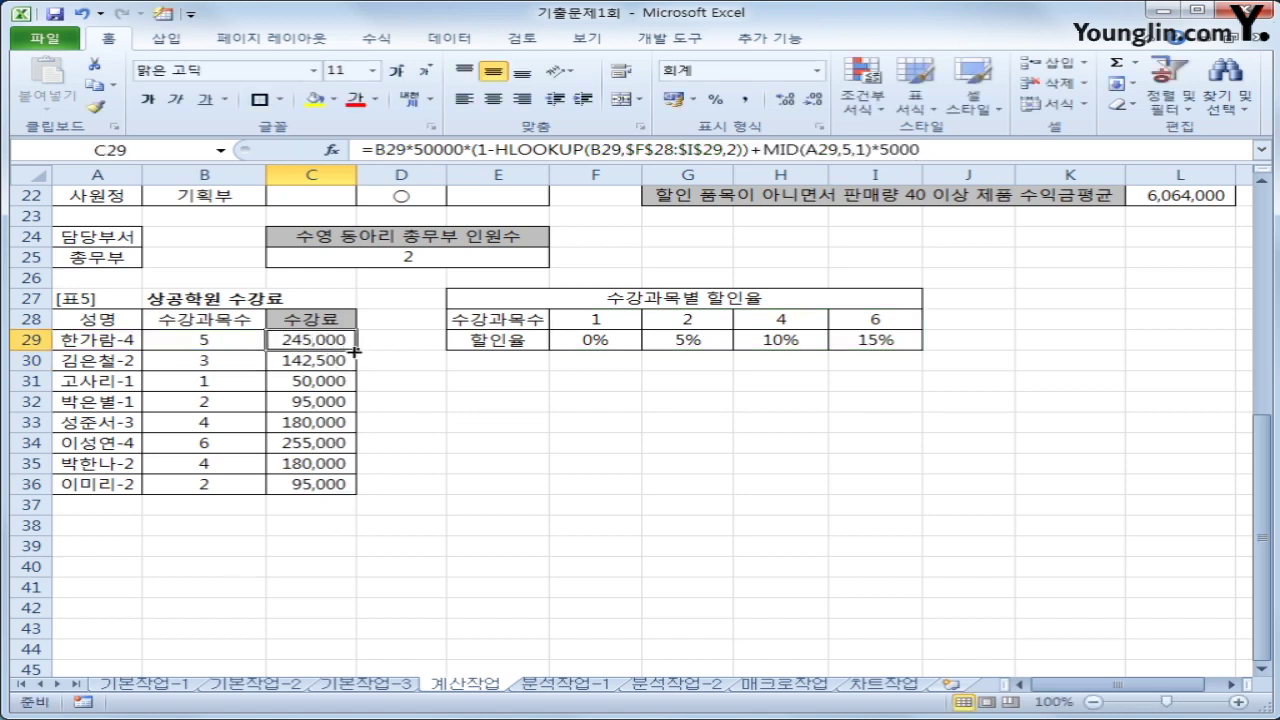
drag(354, 352, 336, 497)
click(314, 484)
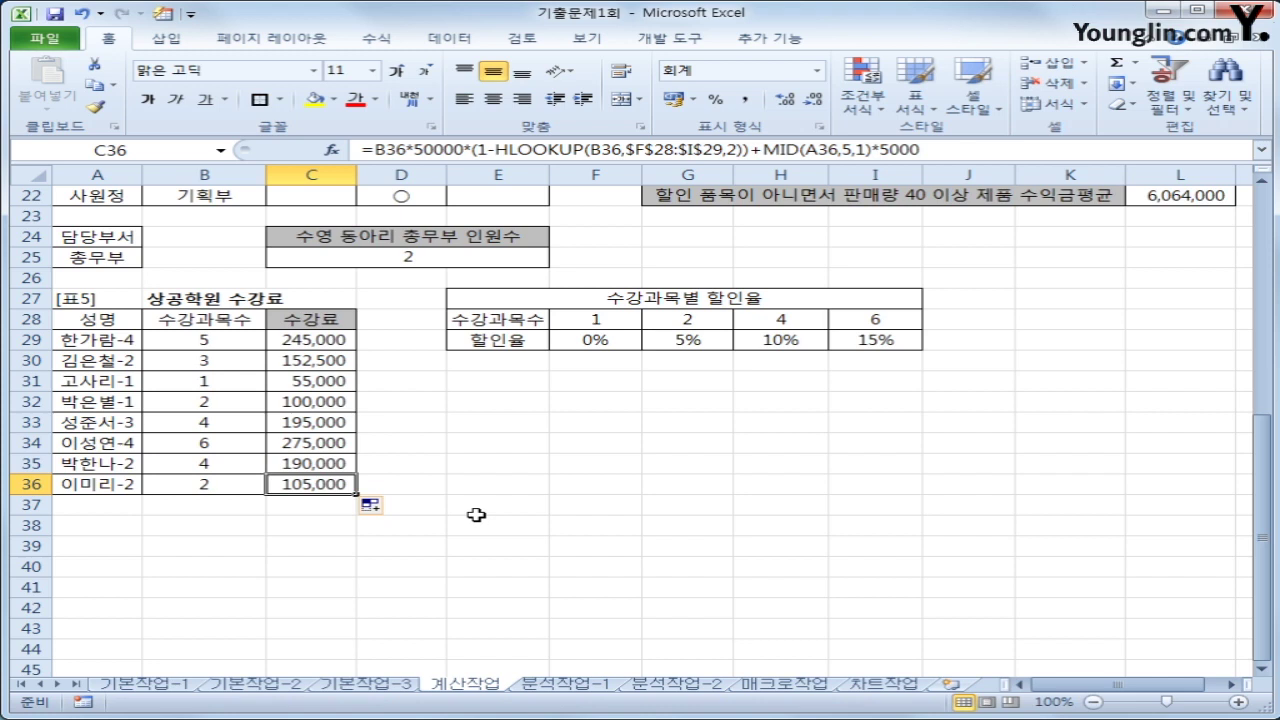
Switch to the 분석작업-1 sheet and sort the inventory table by 영업소명 in ascending order
scroll(476, 513, up, 7)
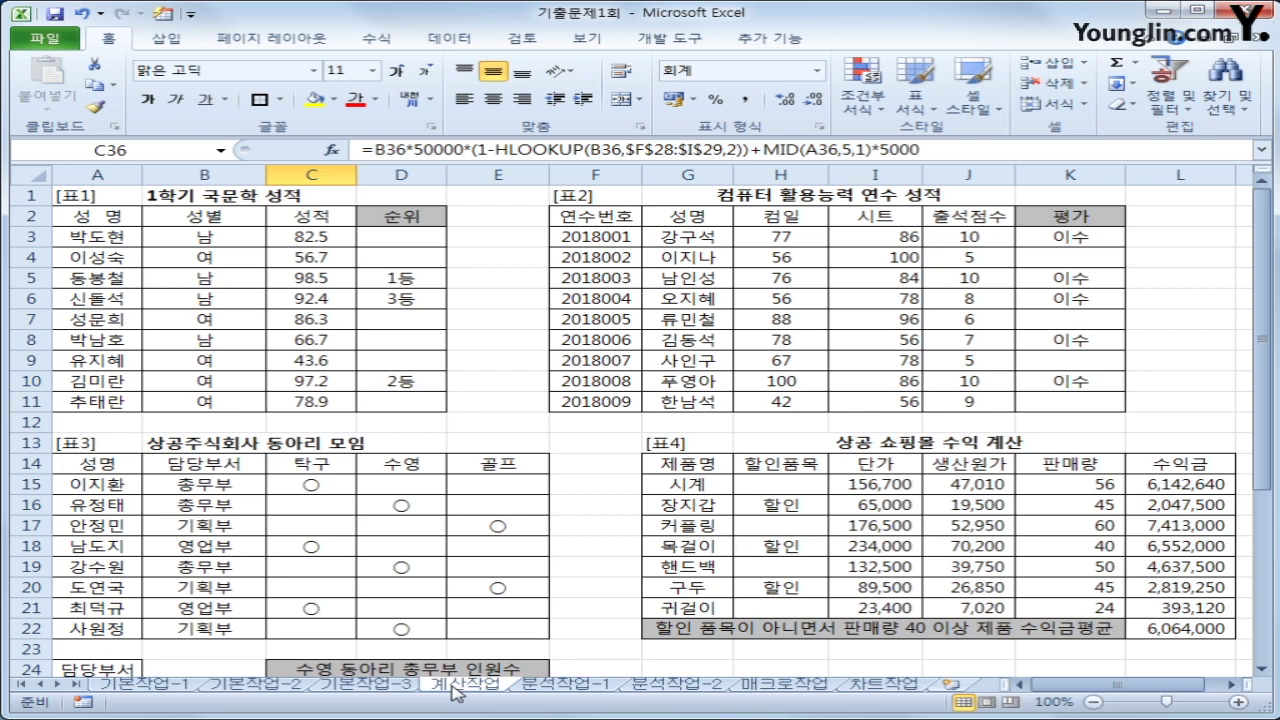
key(ctrl+Page_Down)
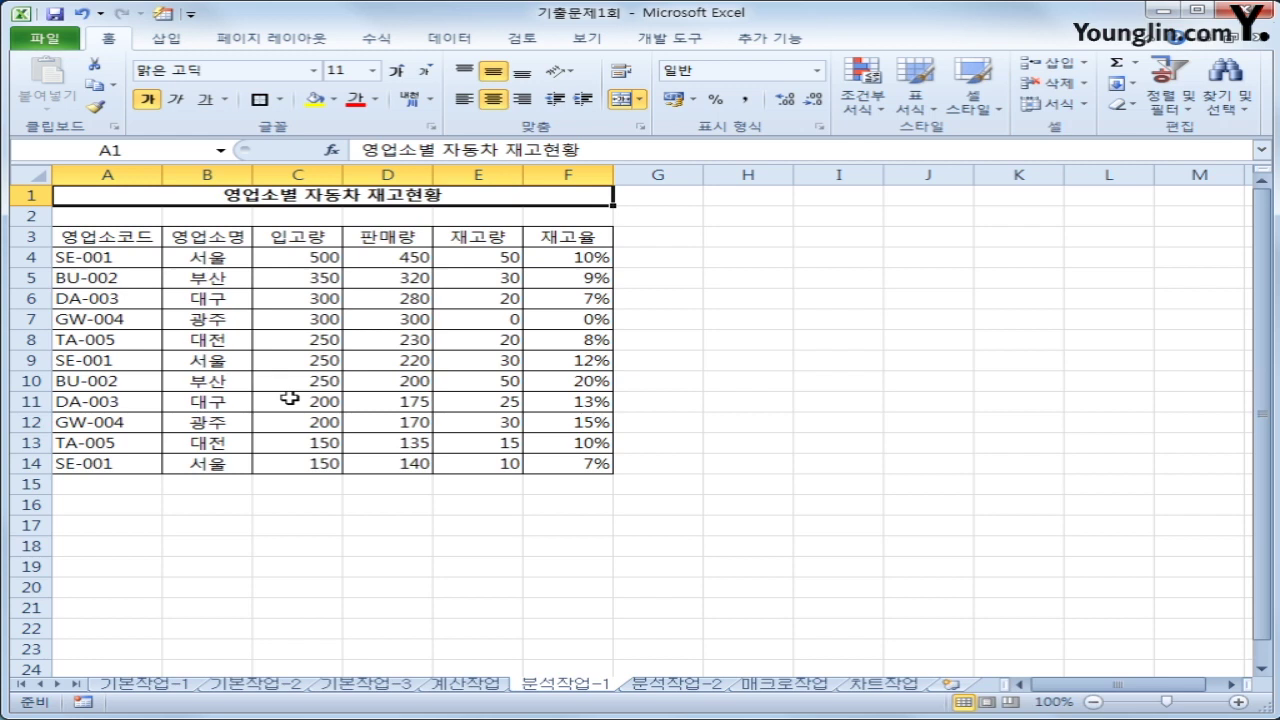
click(240, 231)
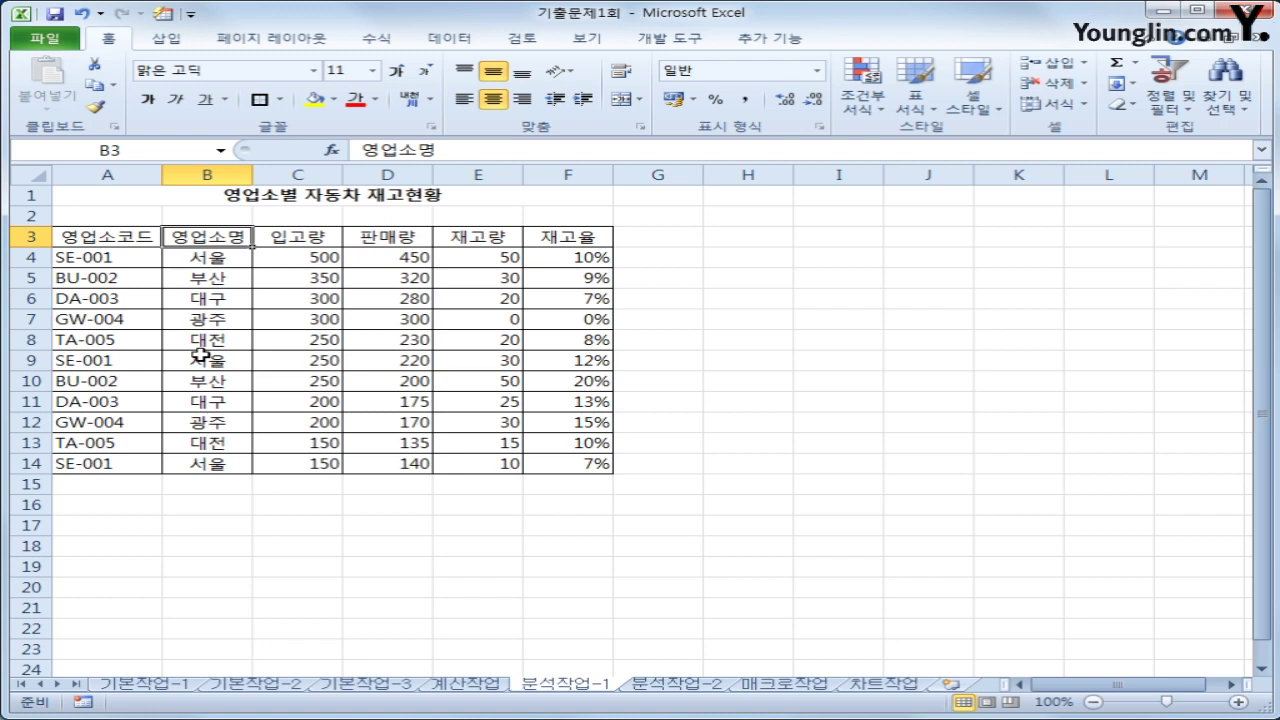
click(194, 320)
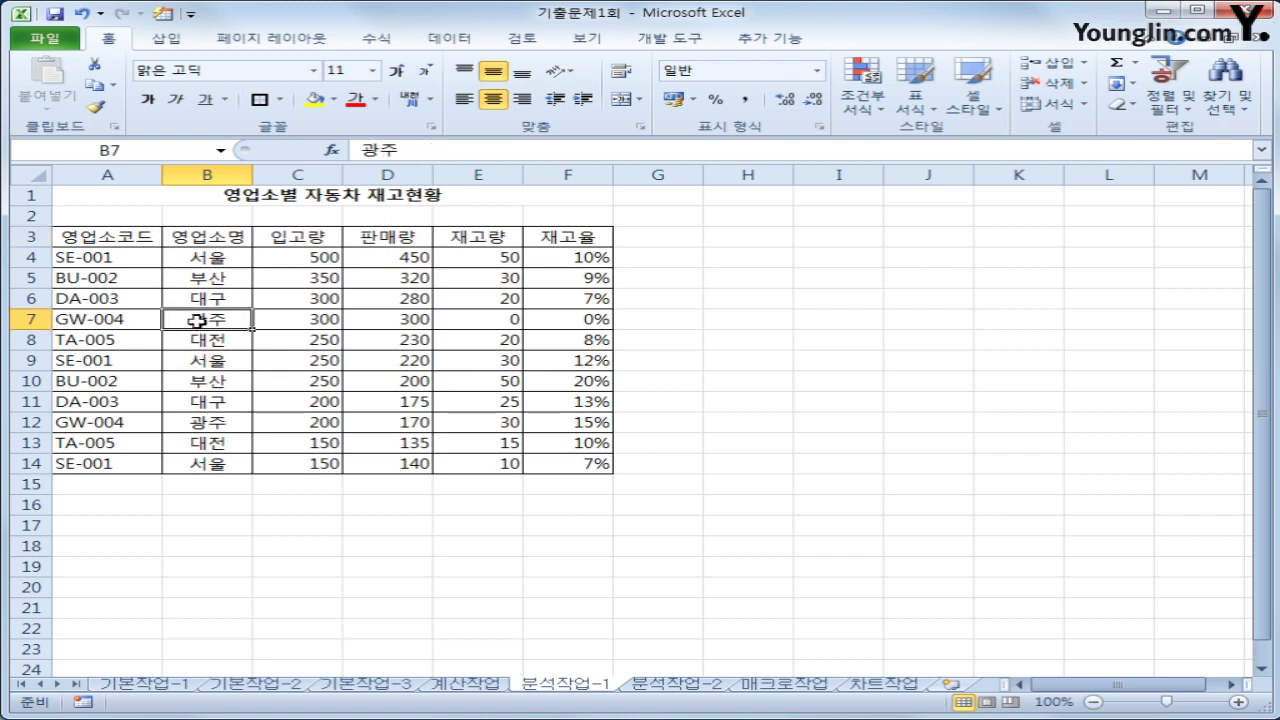
click(205, 284)
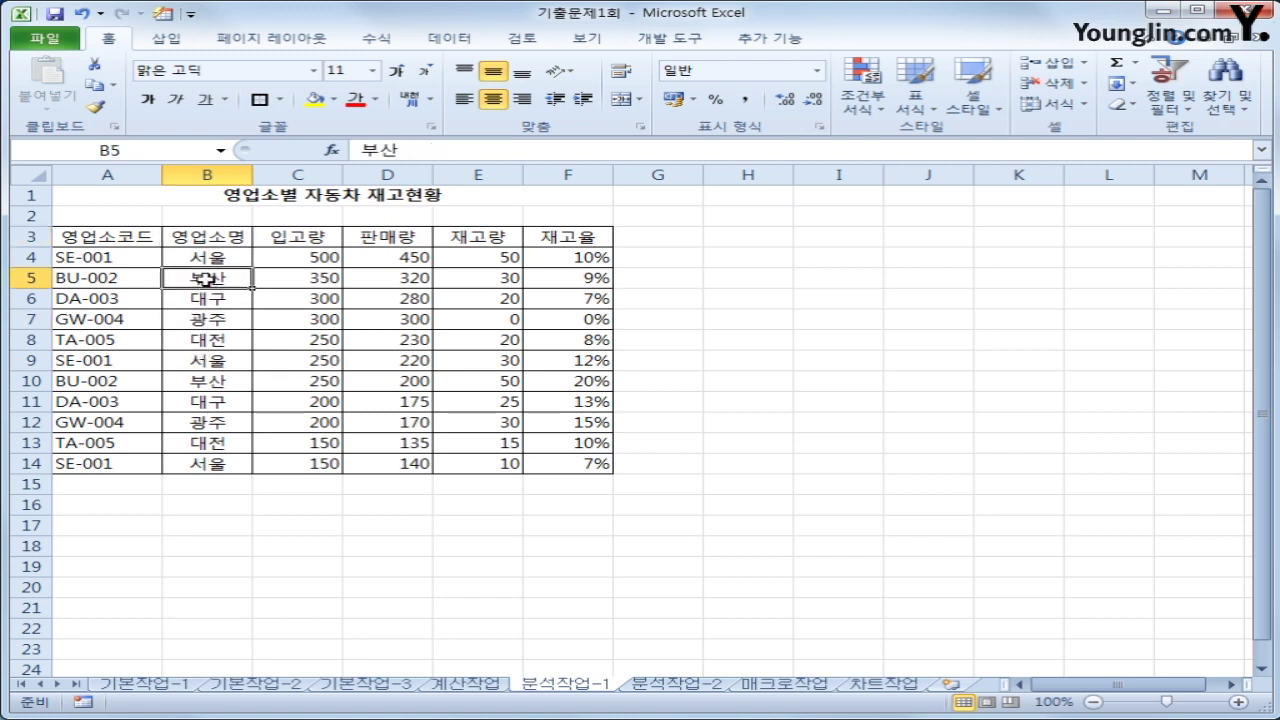
click(463, 40)
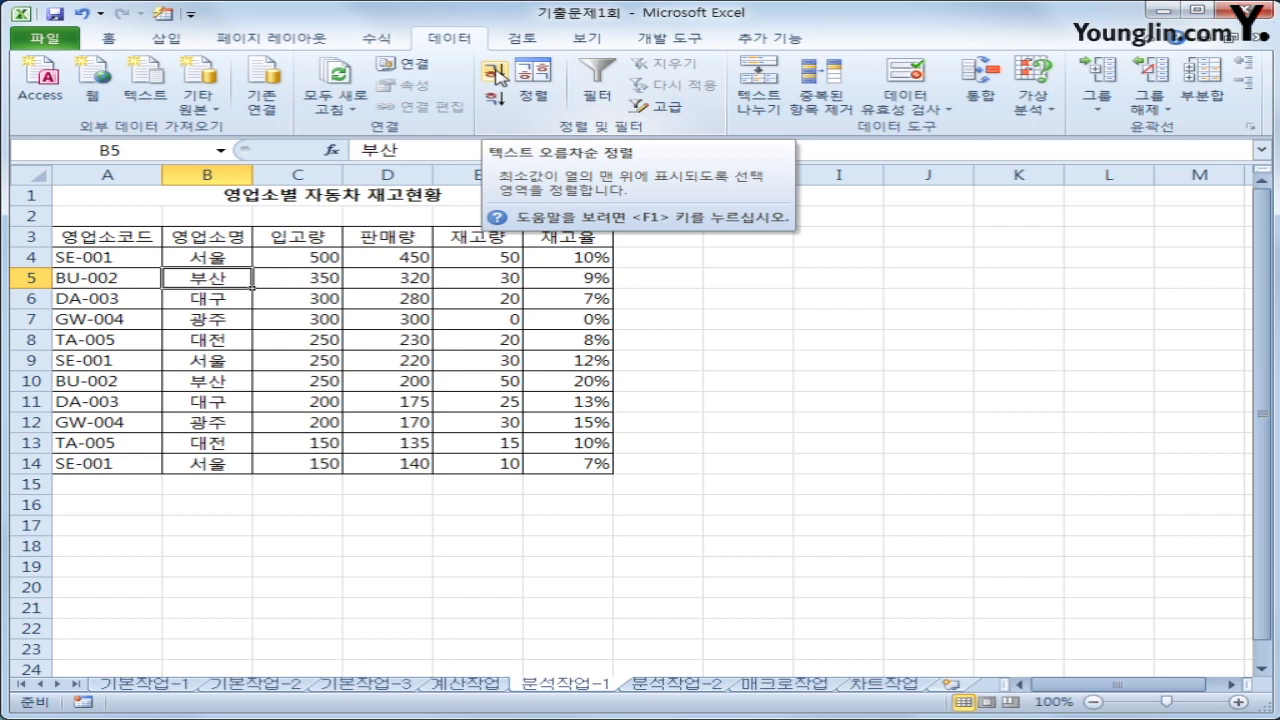
click(495, 73)
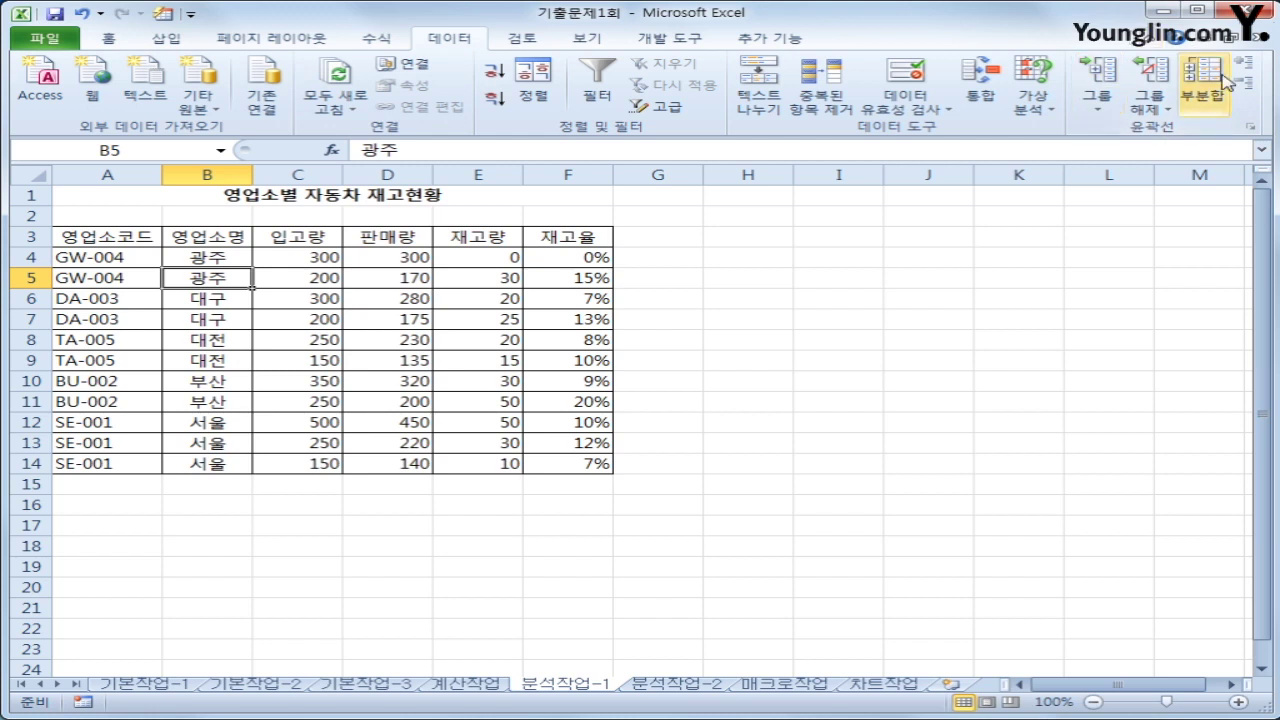
Add subtotals to the inventory table grouped by 영업소명, using 합계 for 입고량 and 판매량 only
click(1205, 100)
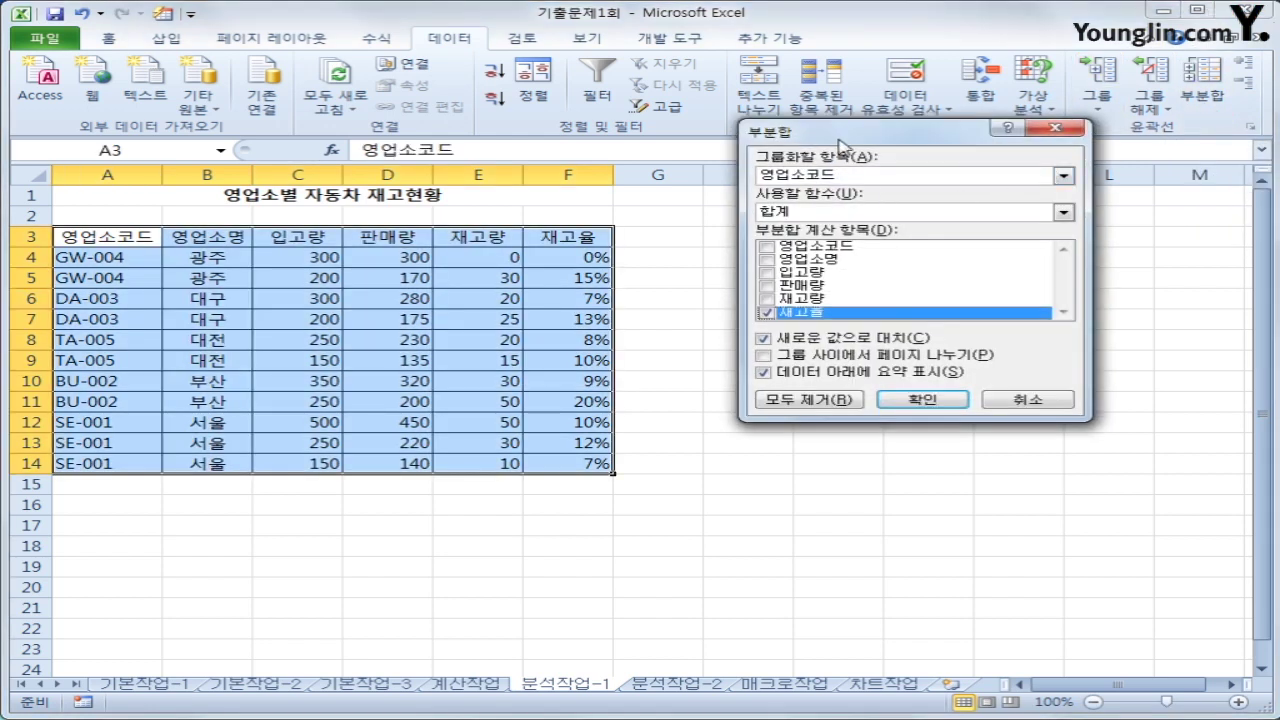
click(865, 176)
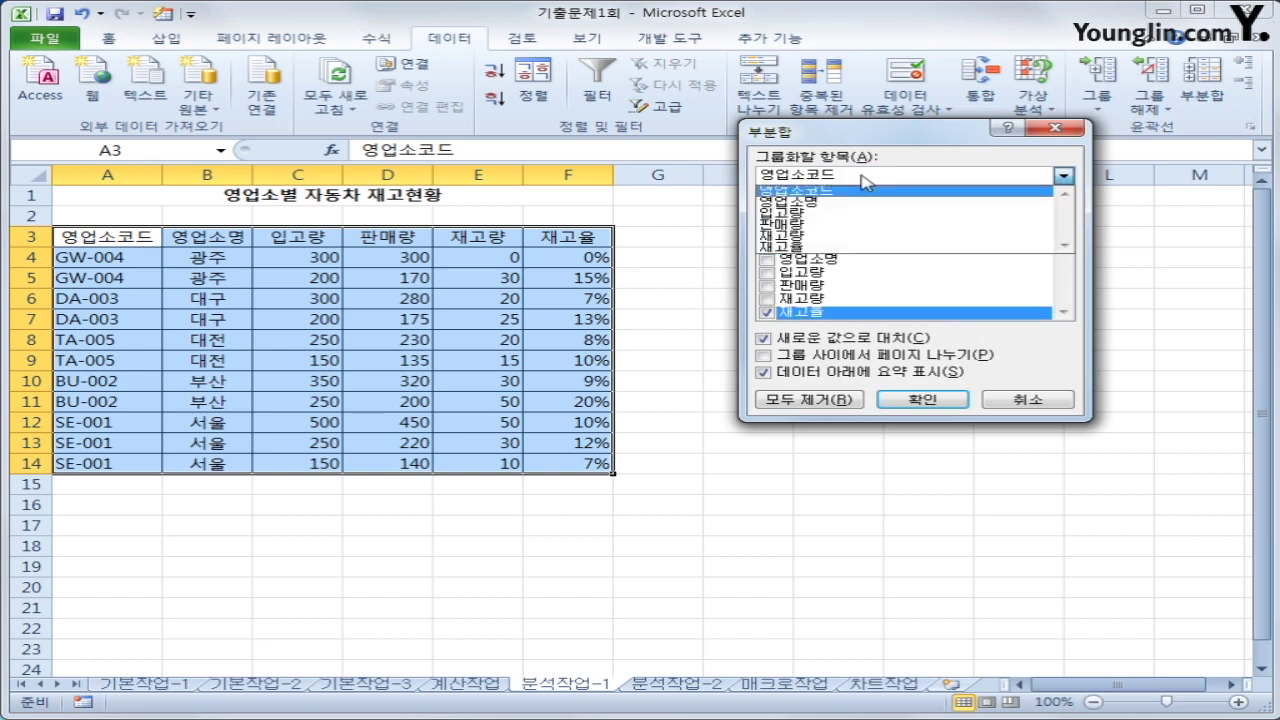
click(864, 203)
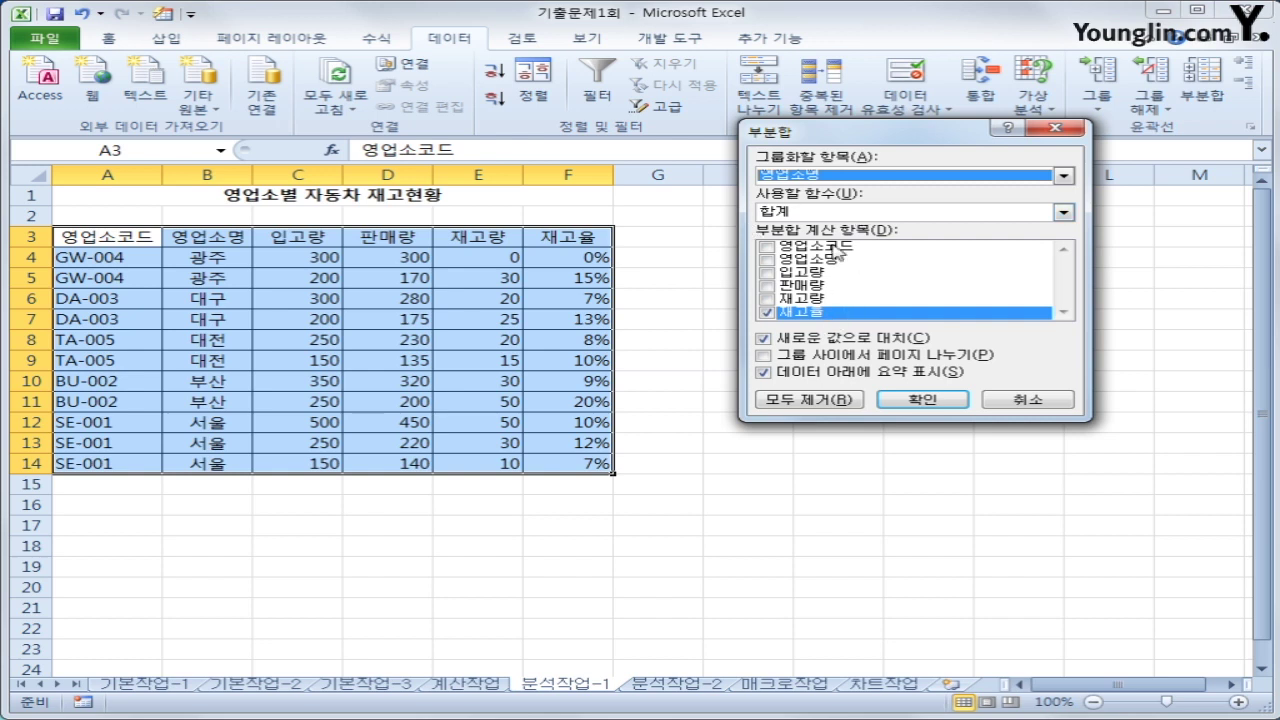
click(767, 272)
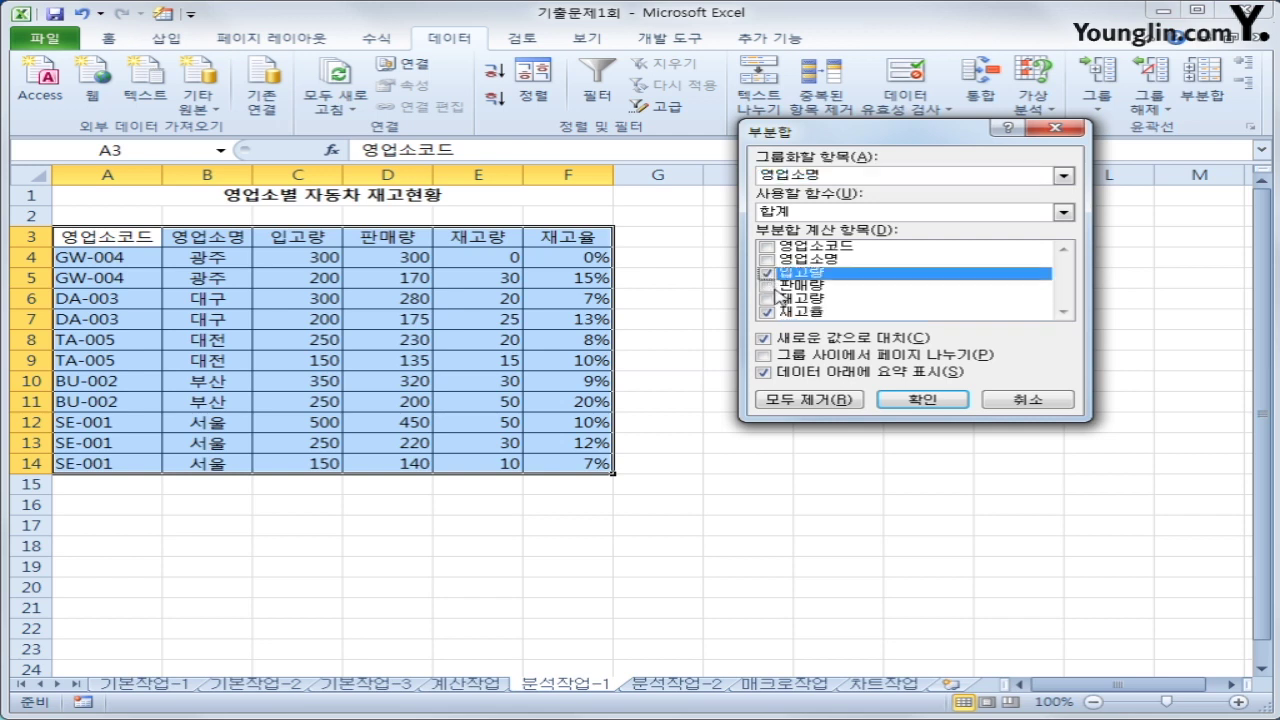
click(767, 286)
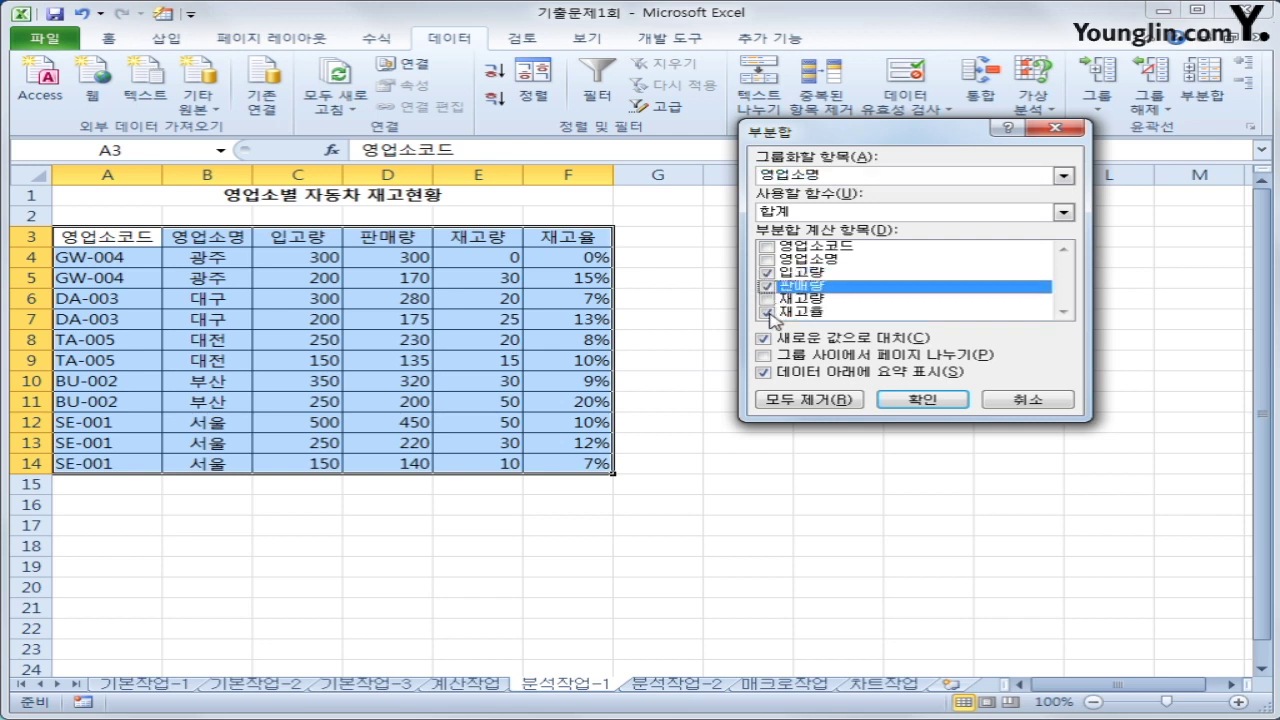
click(767, 313)
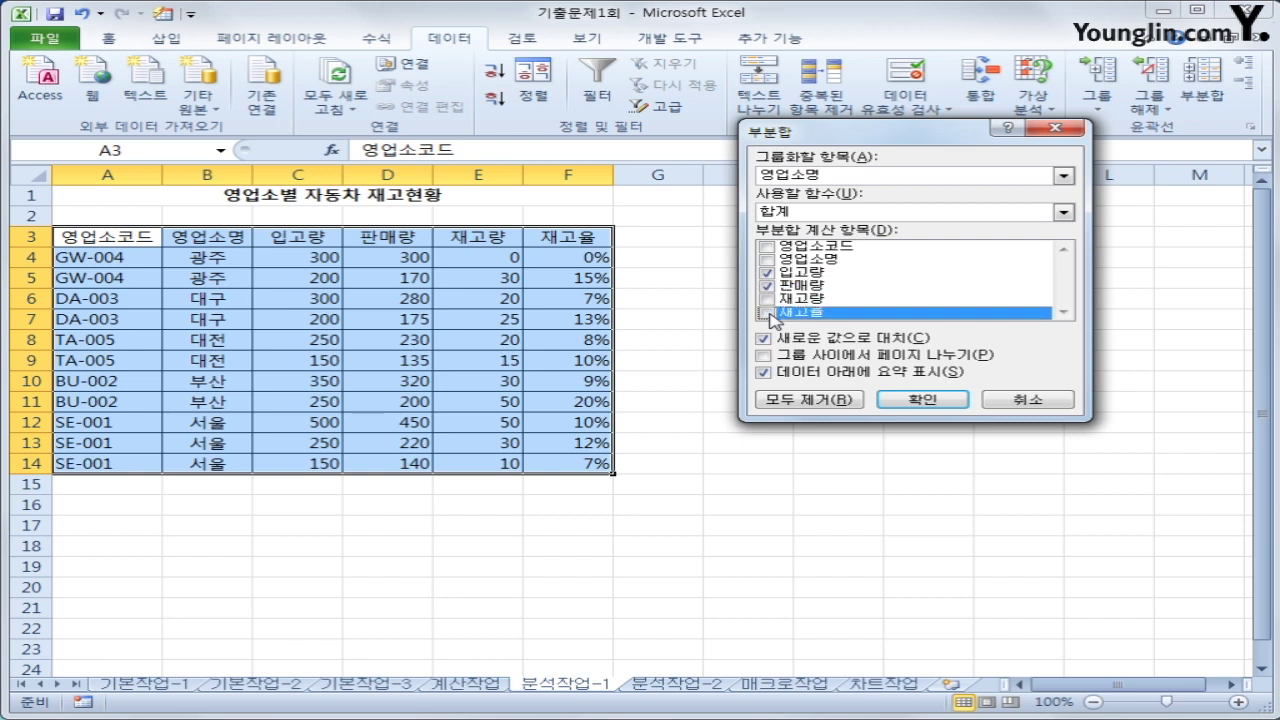
click(910, 399)
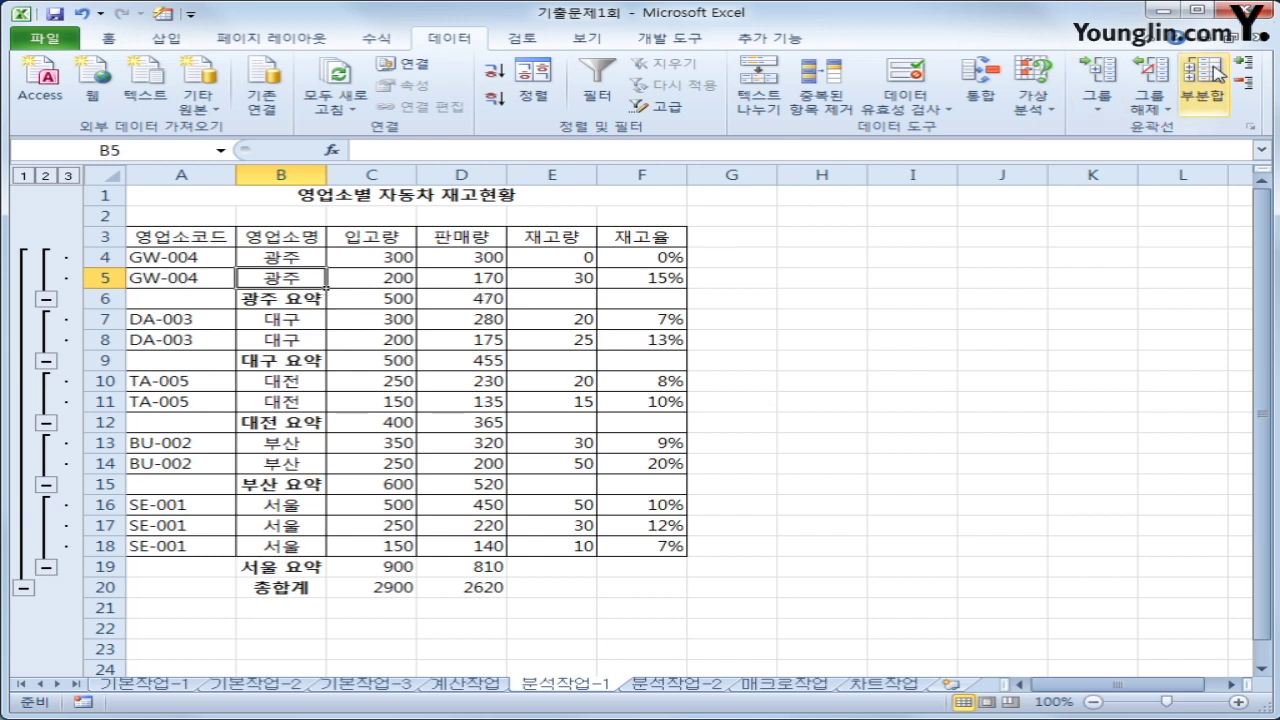
Add a 최대값 subtotal by 영업소명 for 재고량 only without replacing the existing subtotals, and autofit column B's width
click(1201, 92)
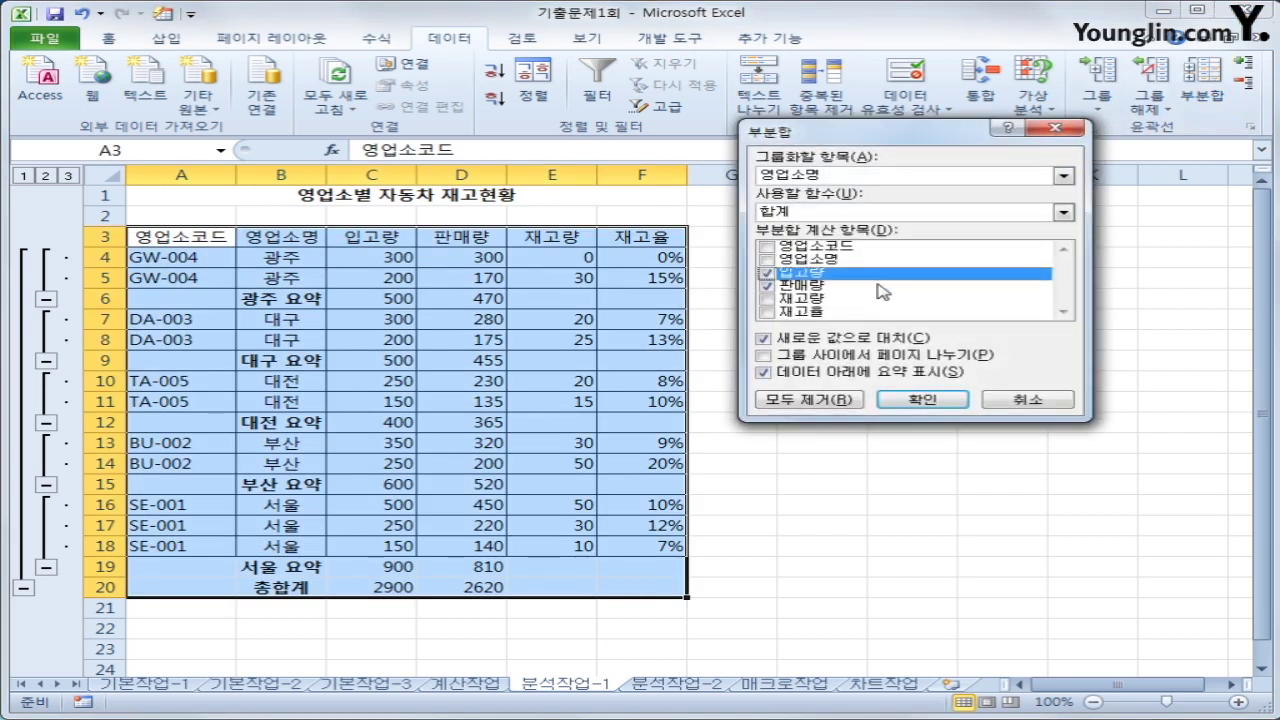
click(766, 273)
click(767, 286)
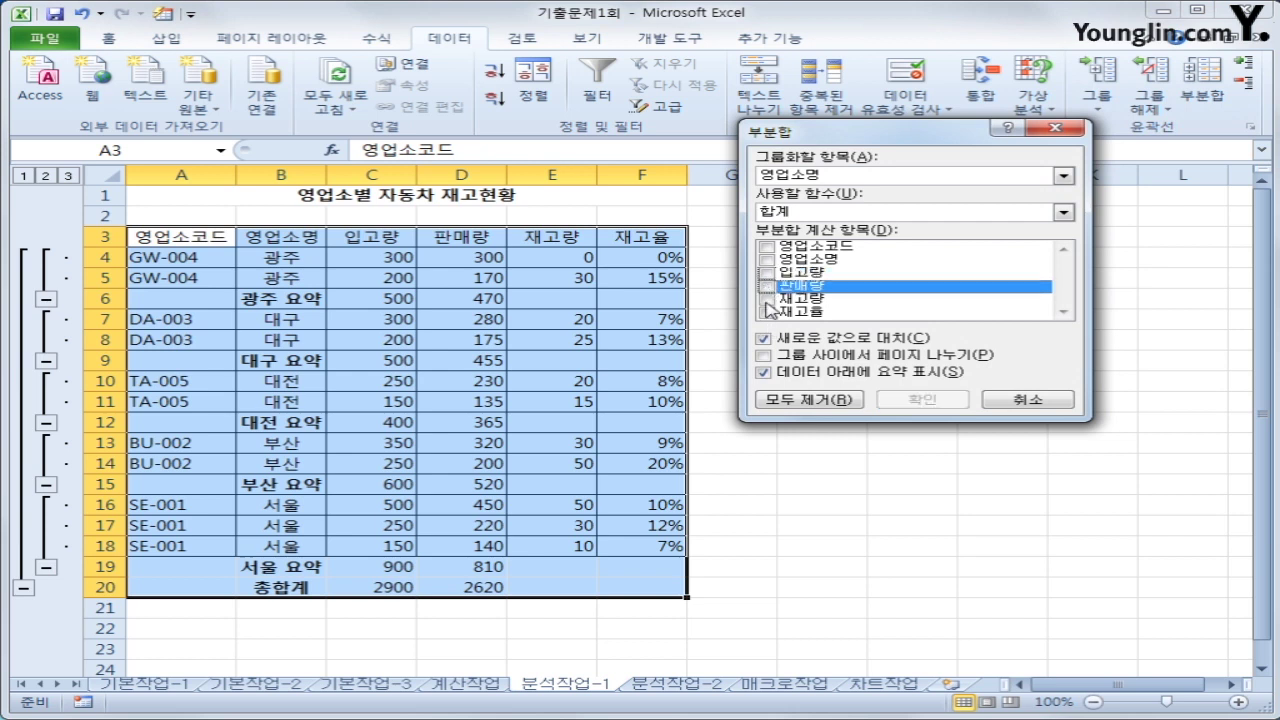
click(767, 299)
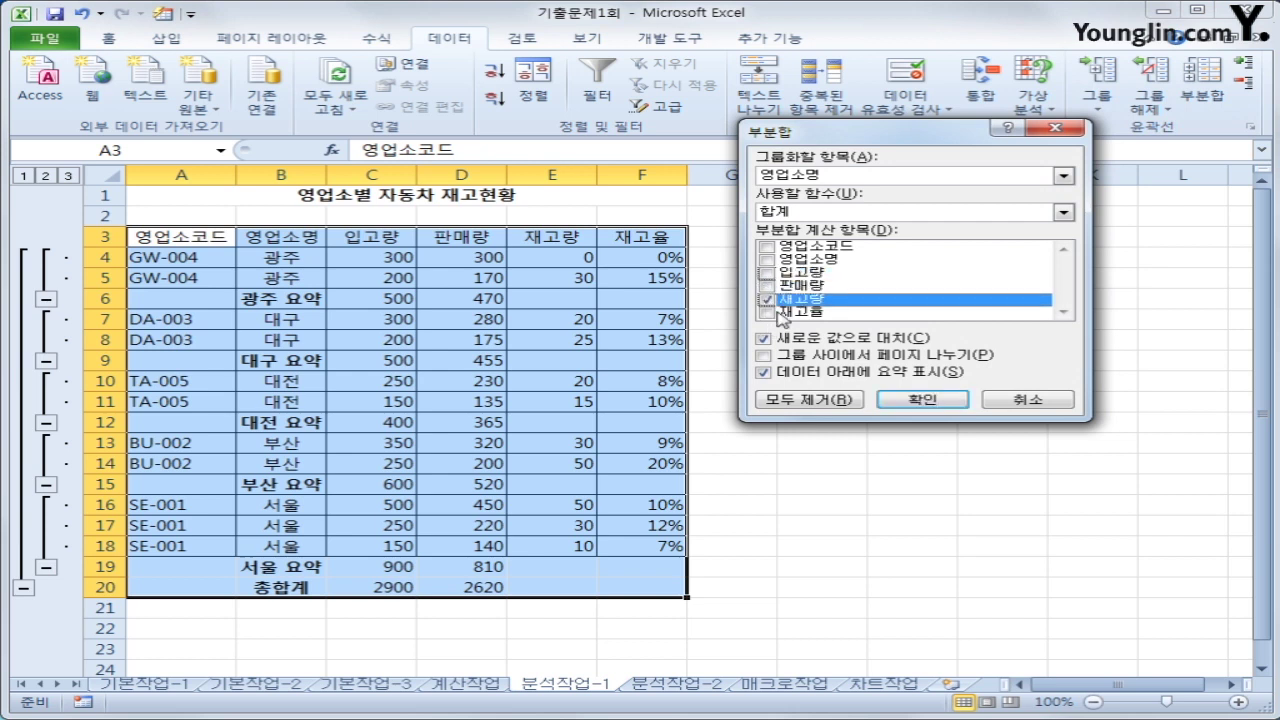
click(855, 215)
click(846, 259)
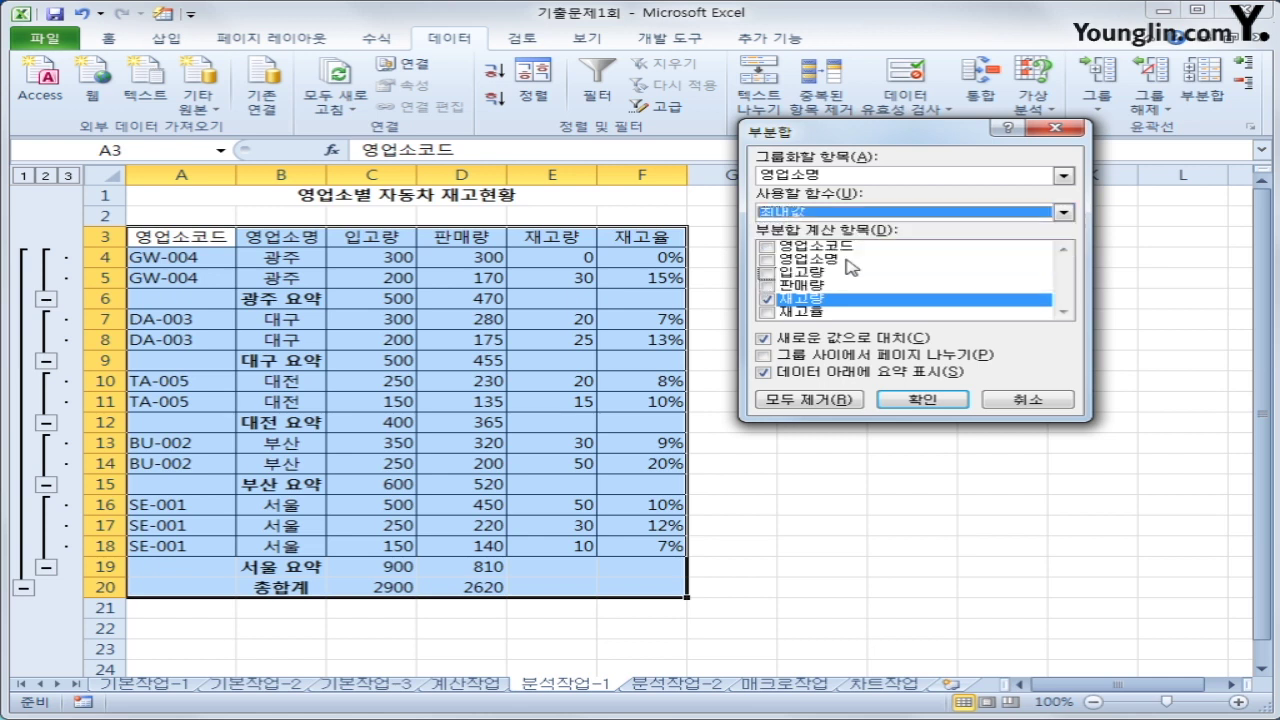
click(848, 340)
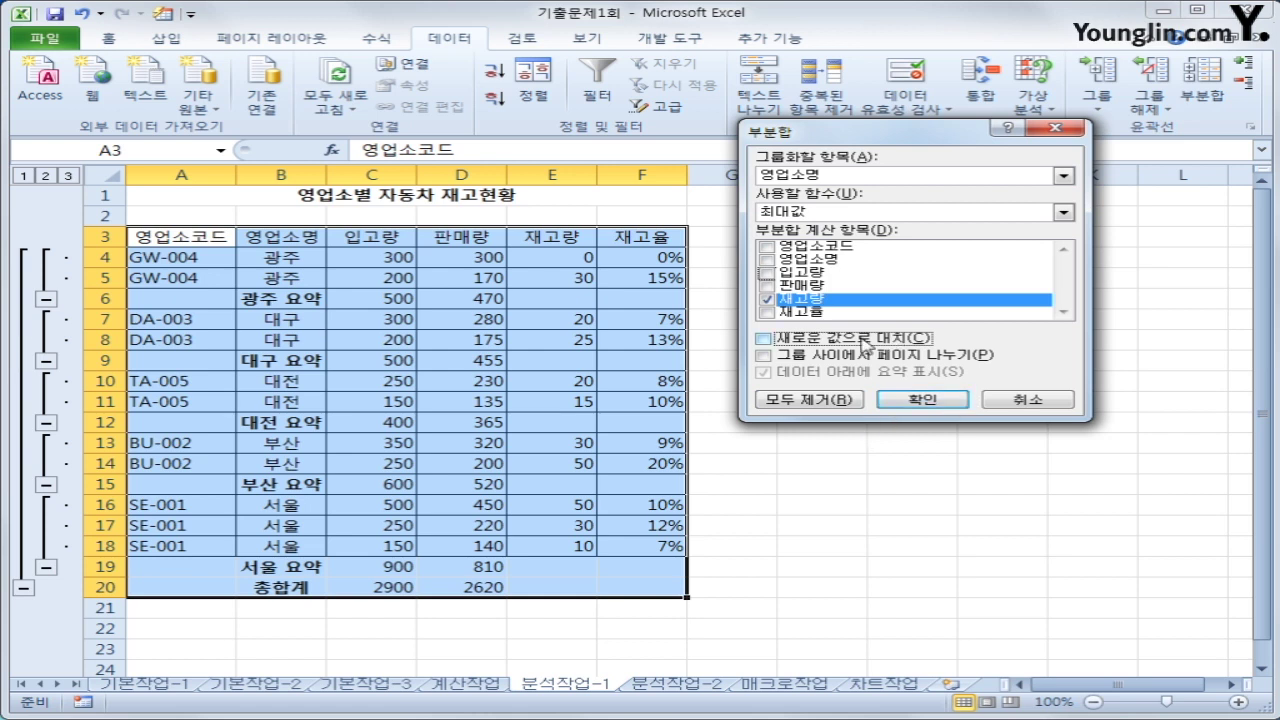
click(938, 401)
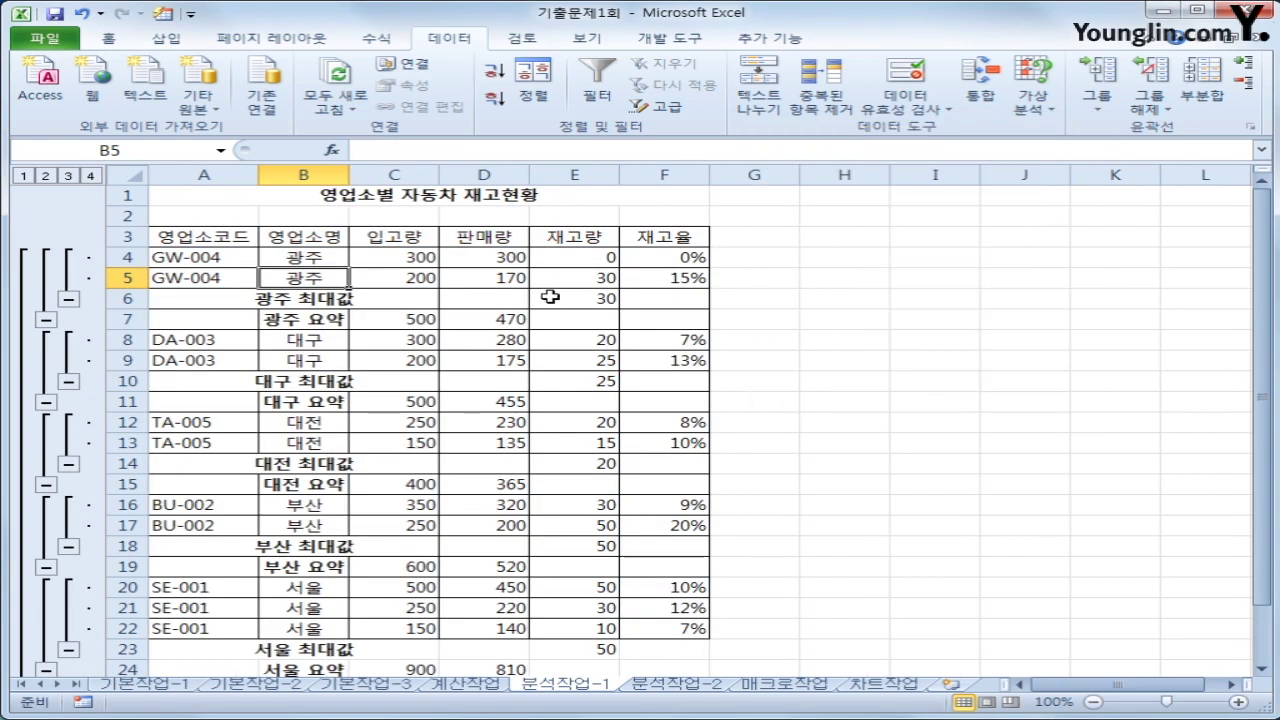
double_click(349, 175)
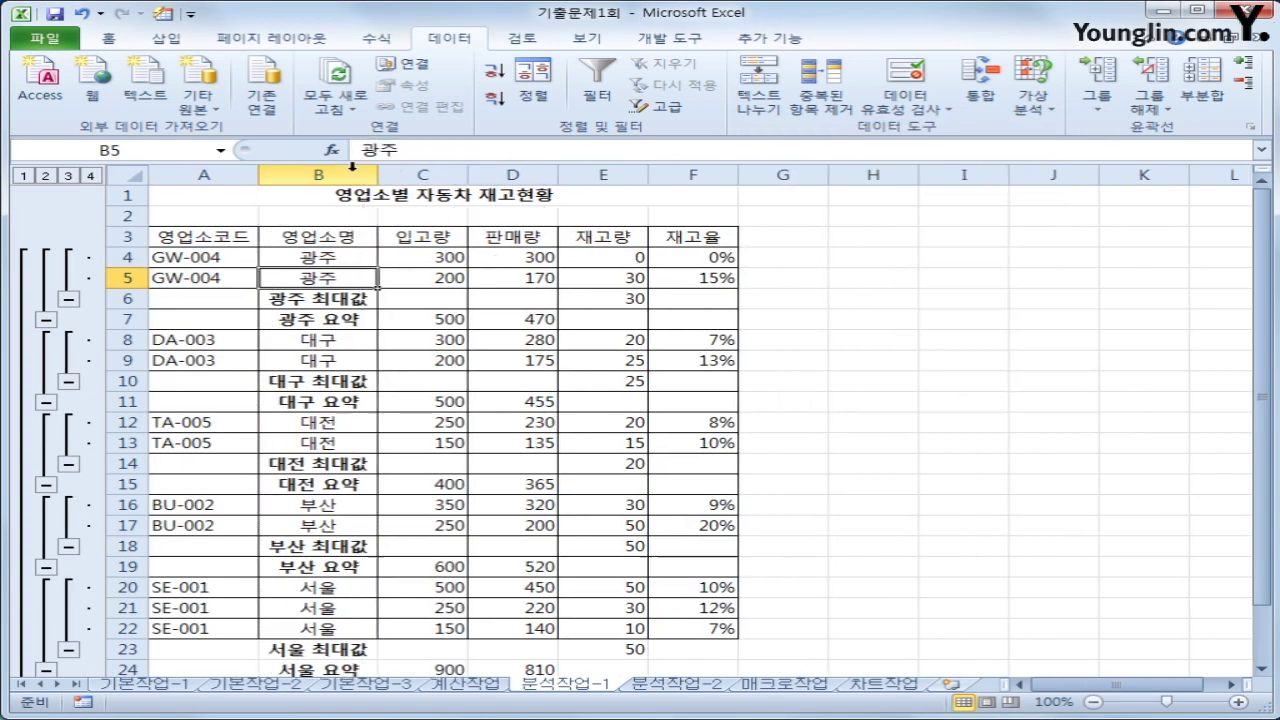
click(355, 300)
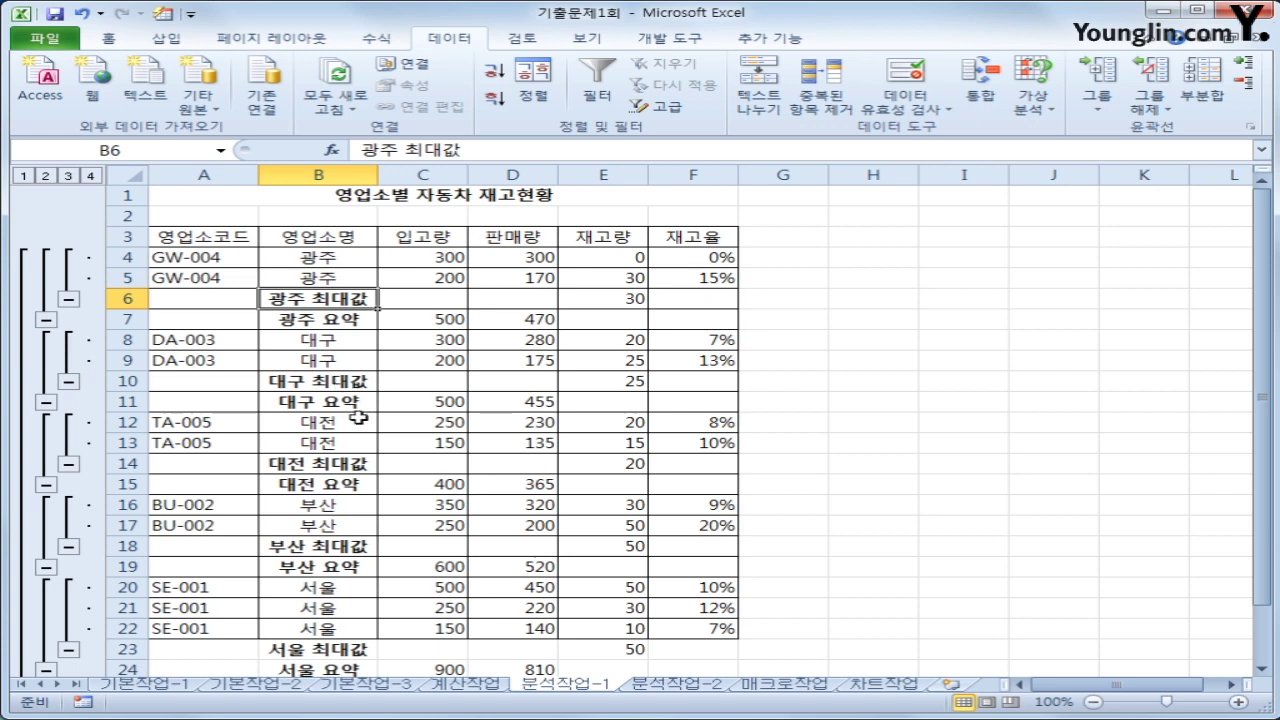
On the 분석작업-2 sheet, start a 합계 consolidation into E10:G17 and add the 1월 table A3:C7 as a reference
click(652, 686)
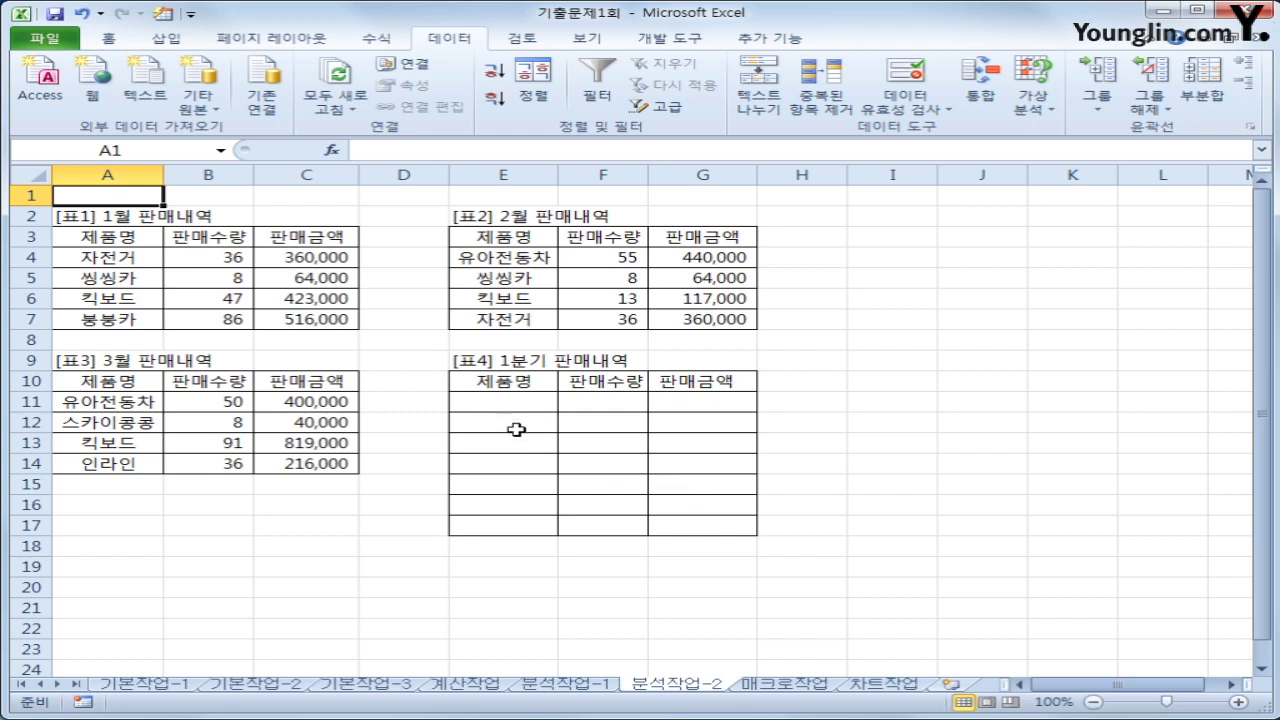
click(508, 386)
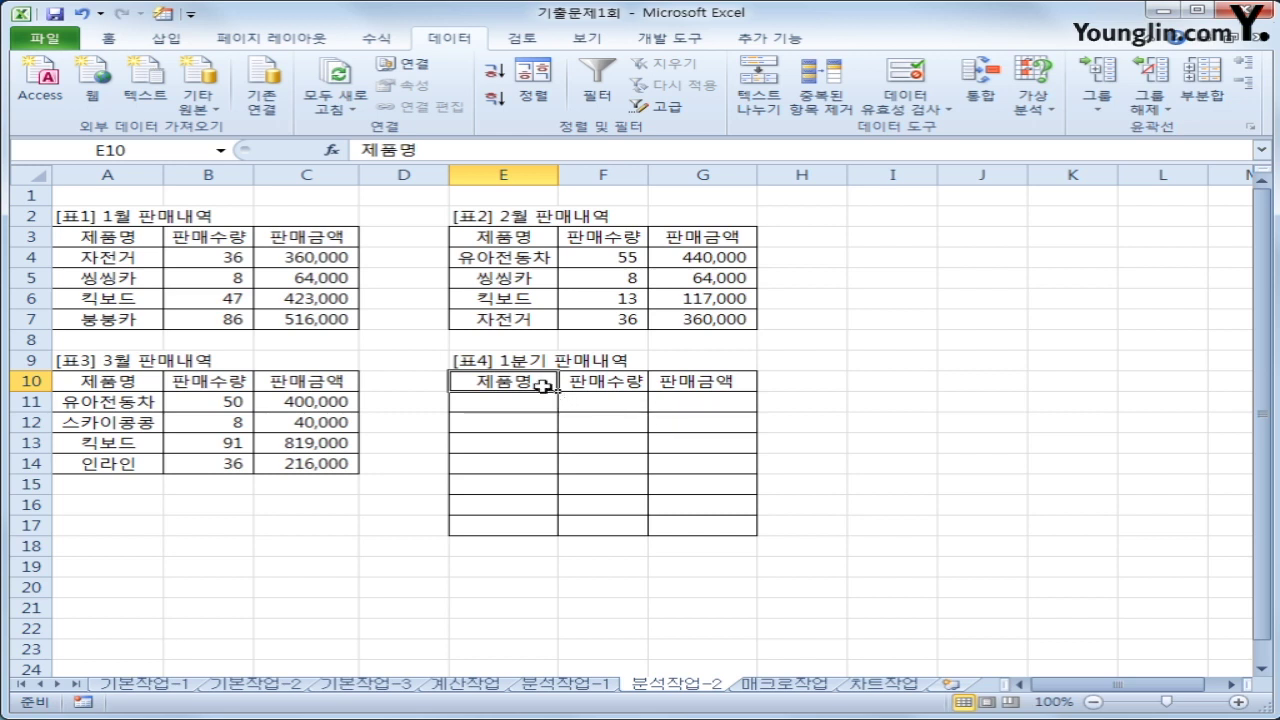
drag(543, 386, 708, 523)
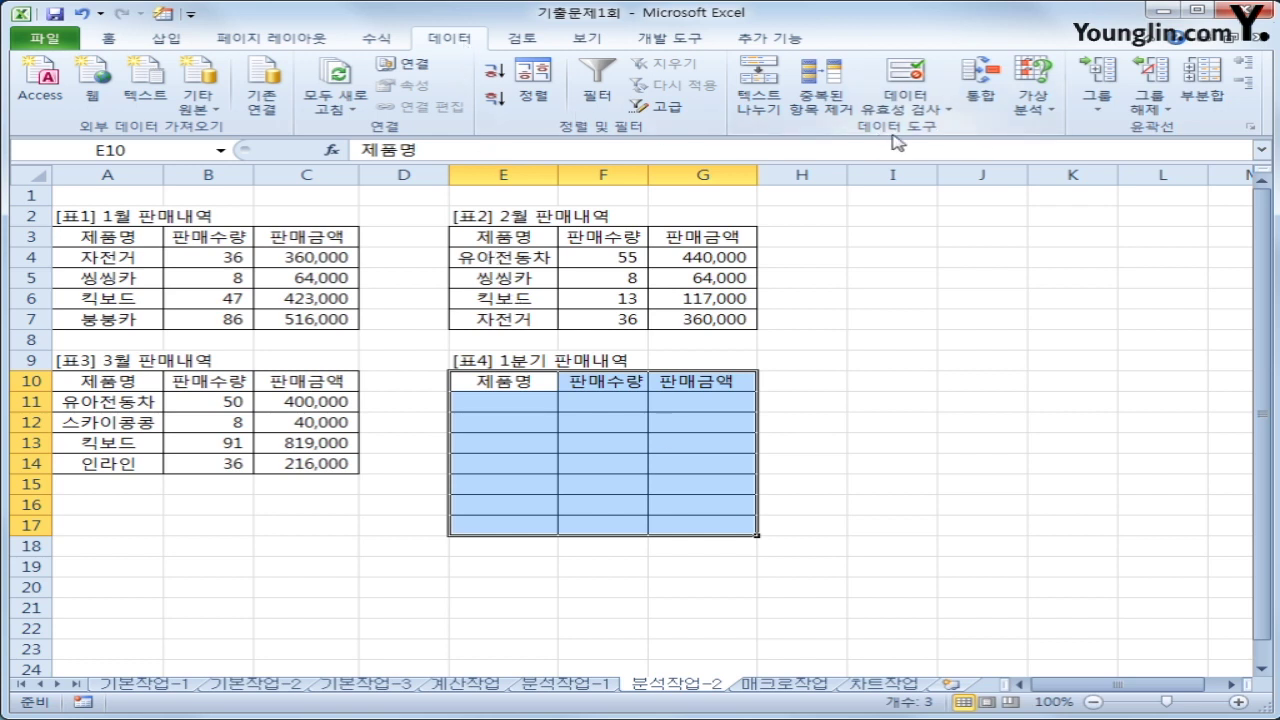
click(972, 100)
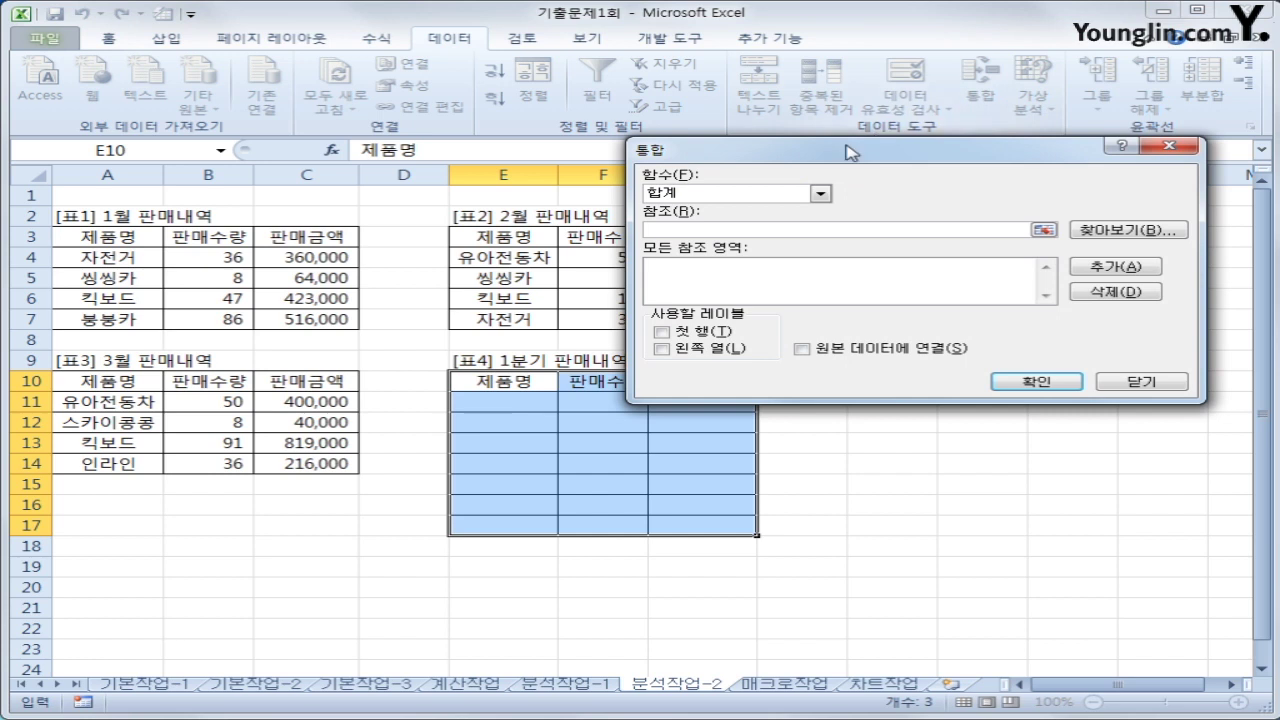
drag(849, 148, 838, 198)
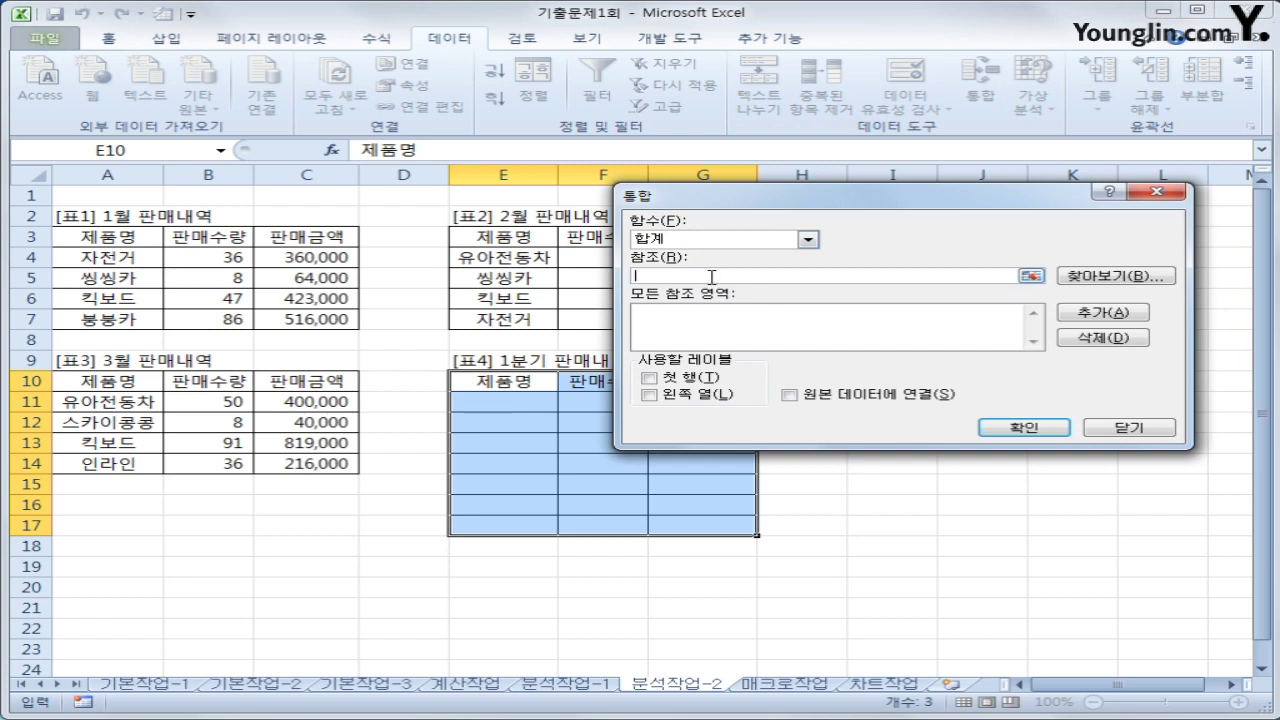
drag(97, 244, 326, 322)
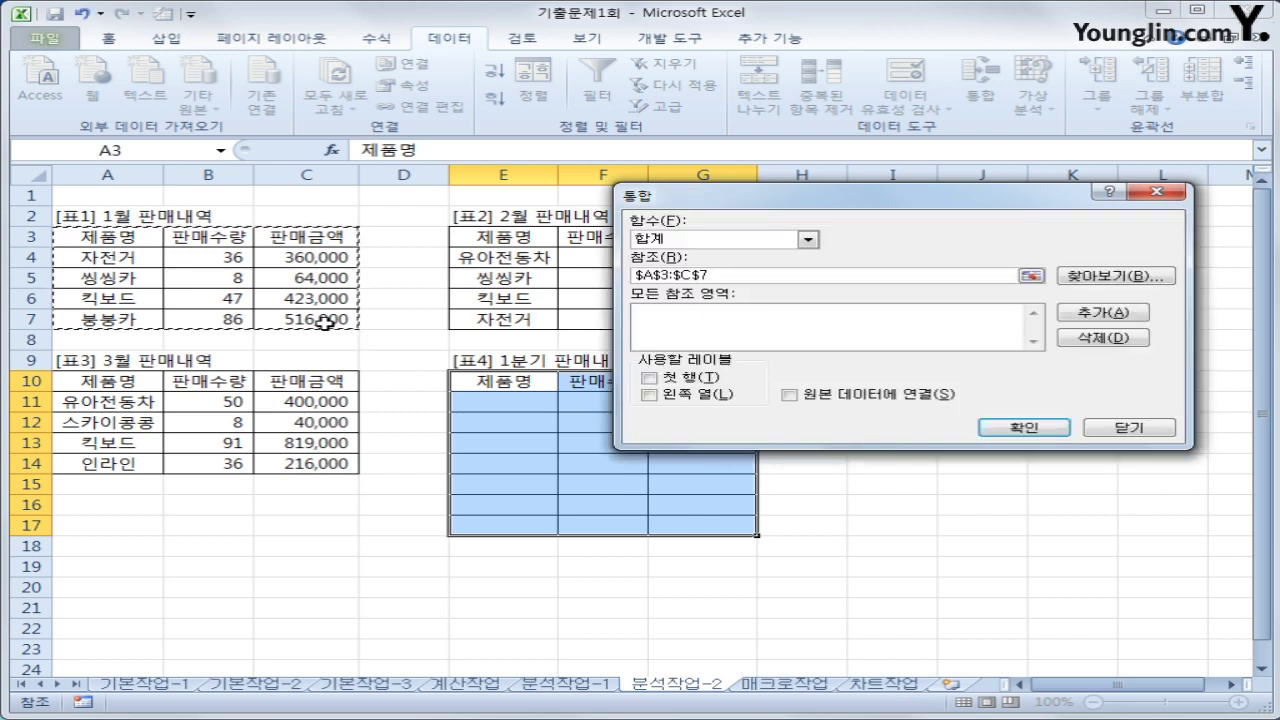
click(1124, 317)
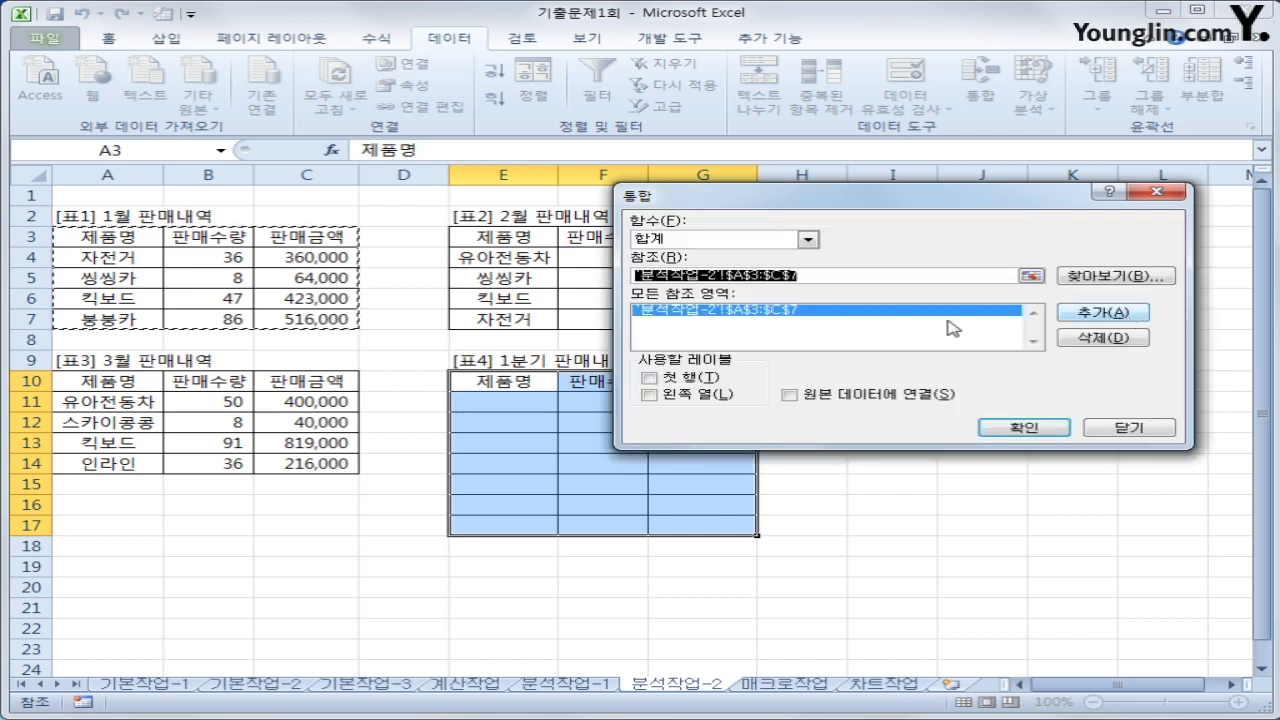
Add the 2월 table E3:G7 and the 3월 table A10:C14 to the consolidation references
drag(503, 237, 714, 326)
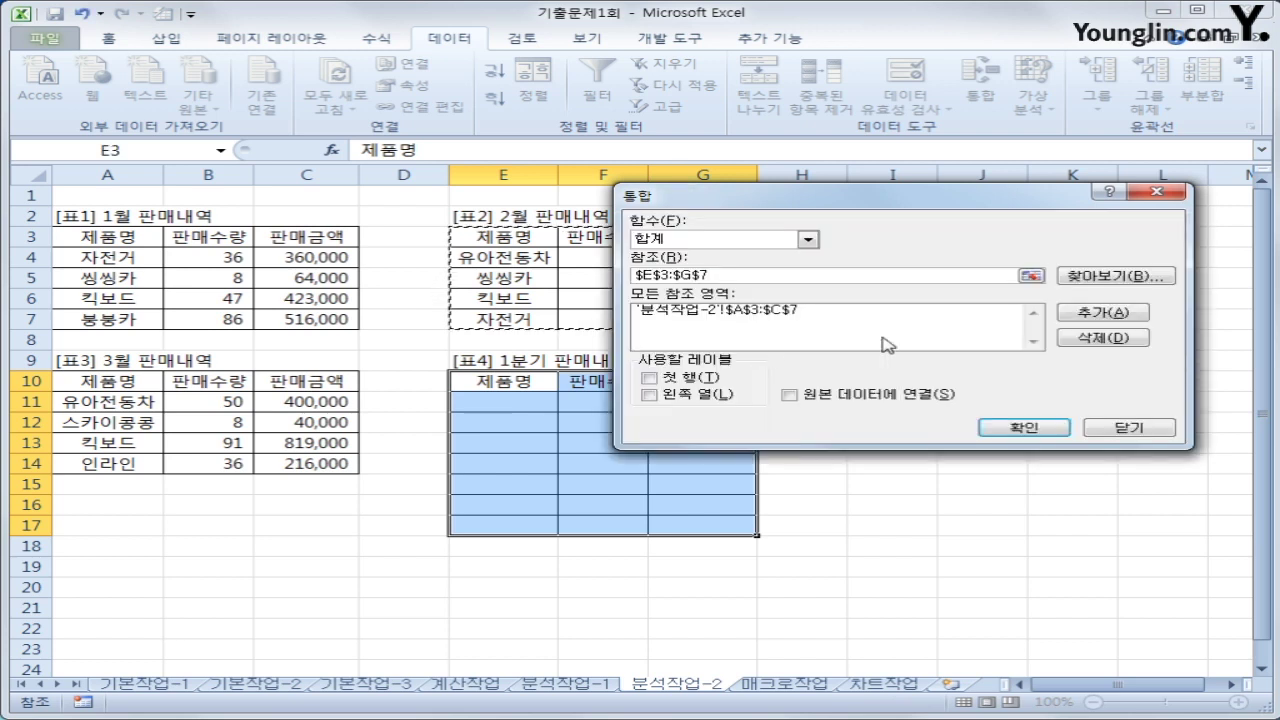
click(1100, 315)
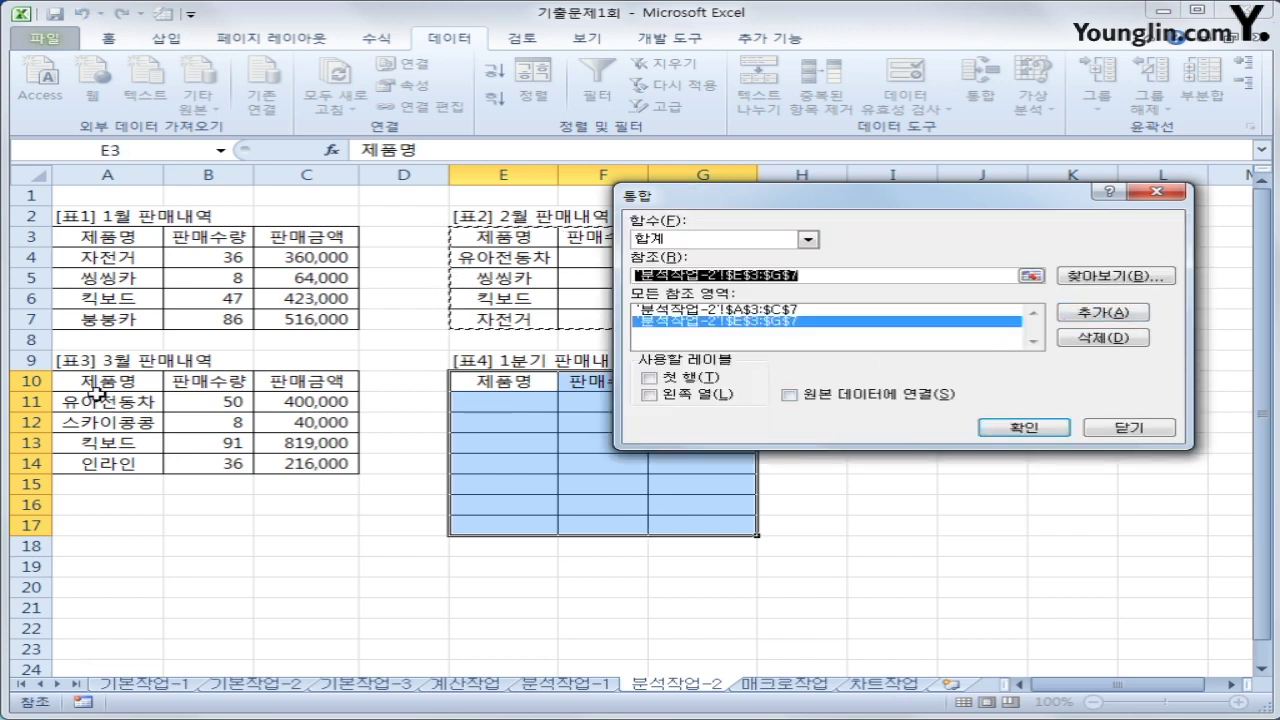
drag(97, 386, 286, 466)
drag(110, 383, 286, 462)
click(1110, 314)
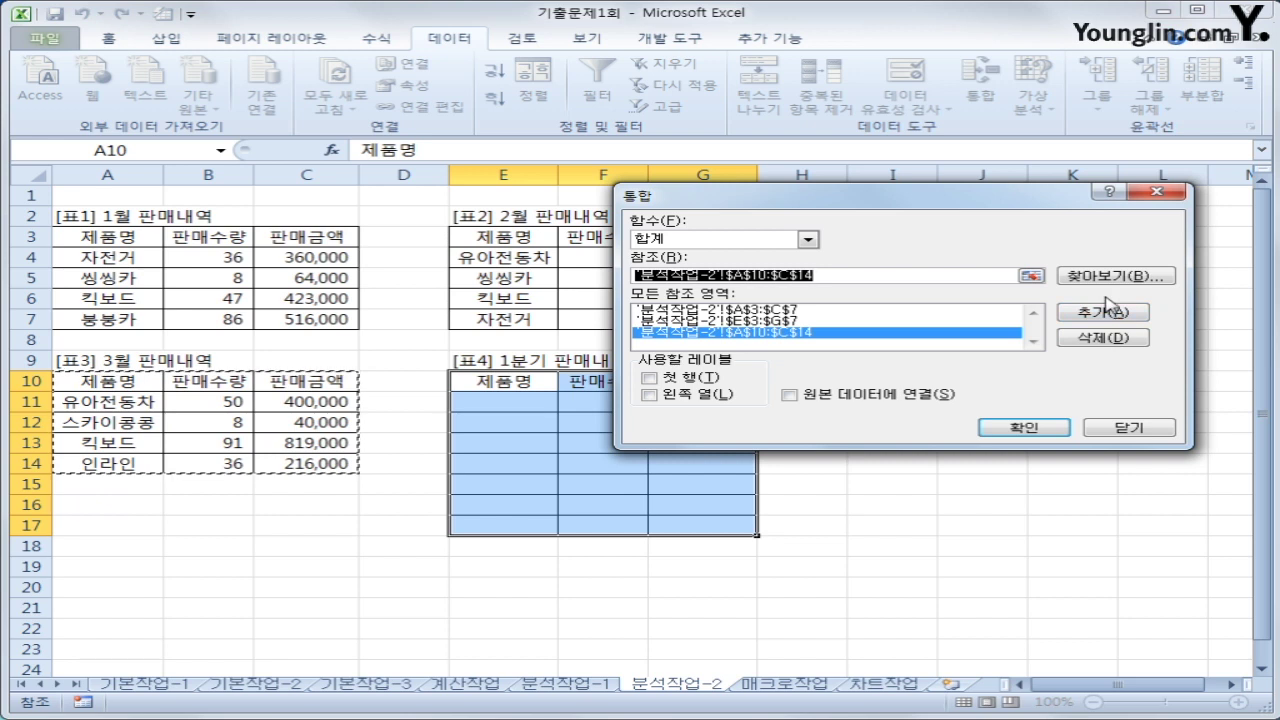
Enable the 첫 행 and 왼쪽 열 labels and run the consolidation into the 1분기 table
click(692, 378)
click(694, 395)
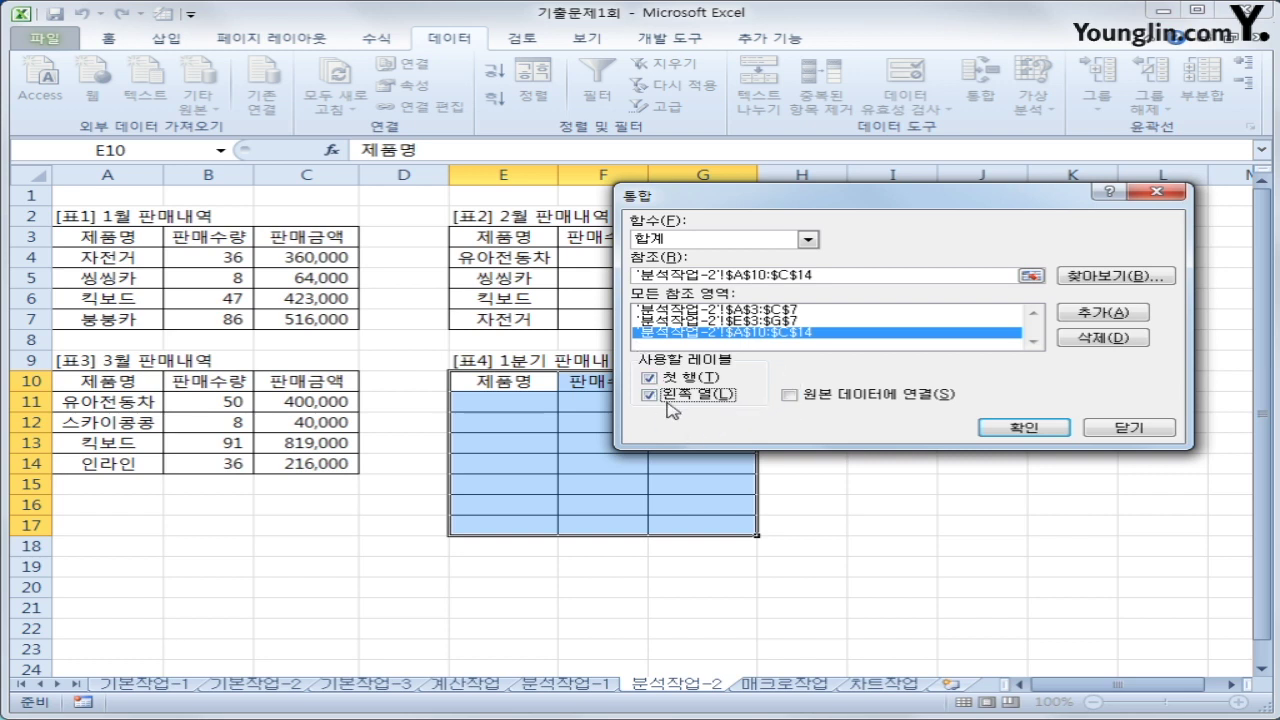
click(1004, 428)
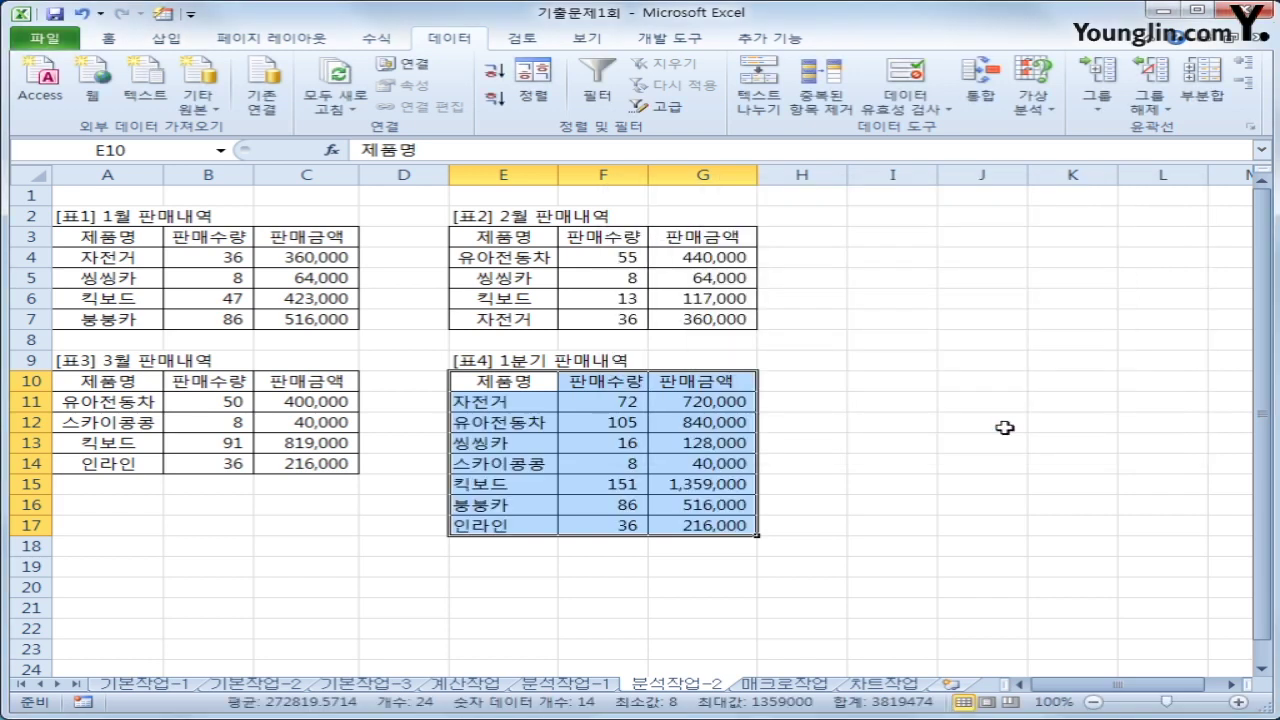
click(513, 381)
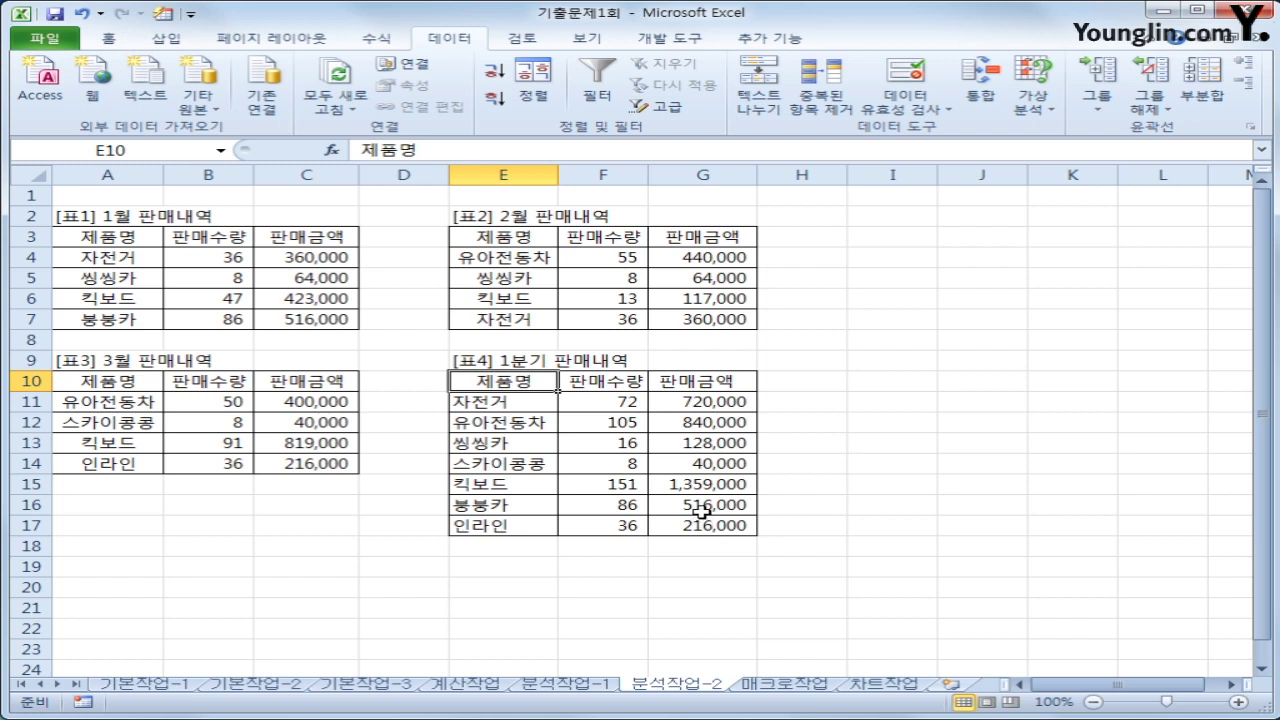
Switch to the 매크로작업 sheet and start recording a macro named 평균 in the current workbook
click(785, 684)
click(943, 461)
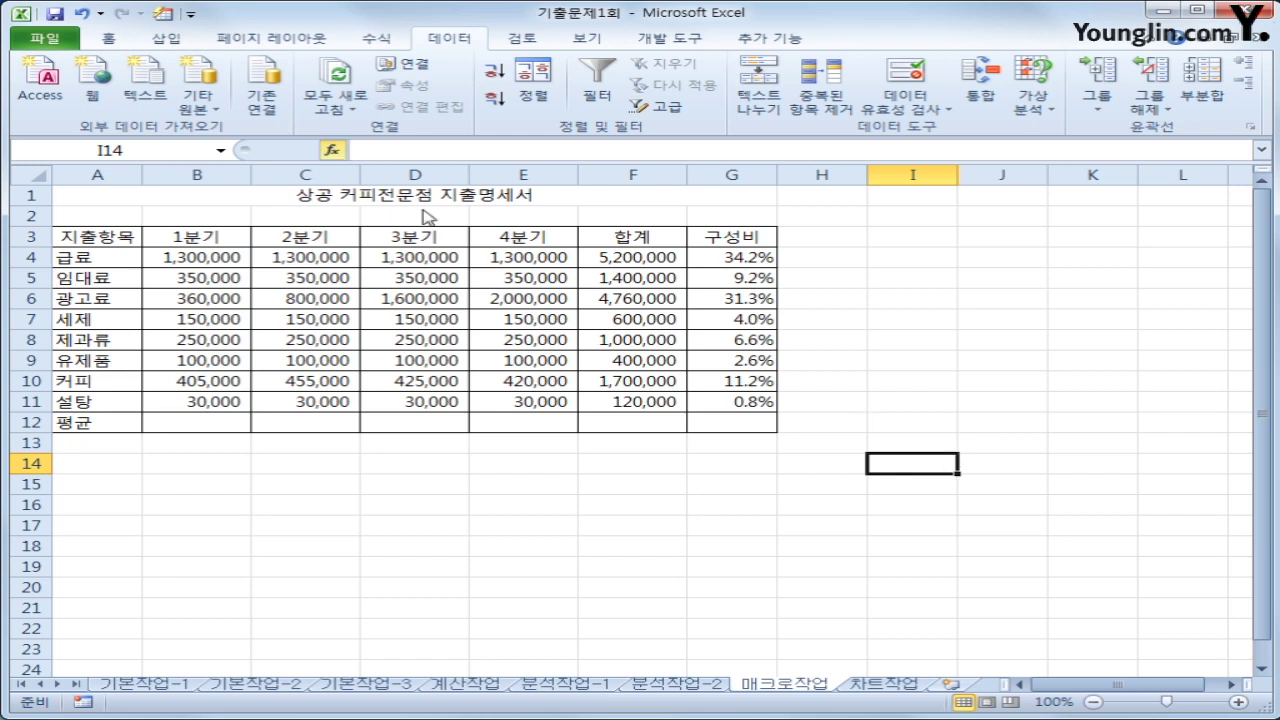
click(662, 38)
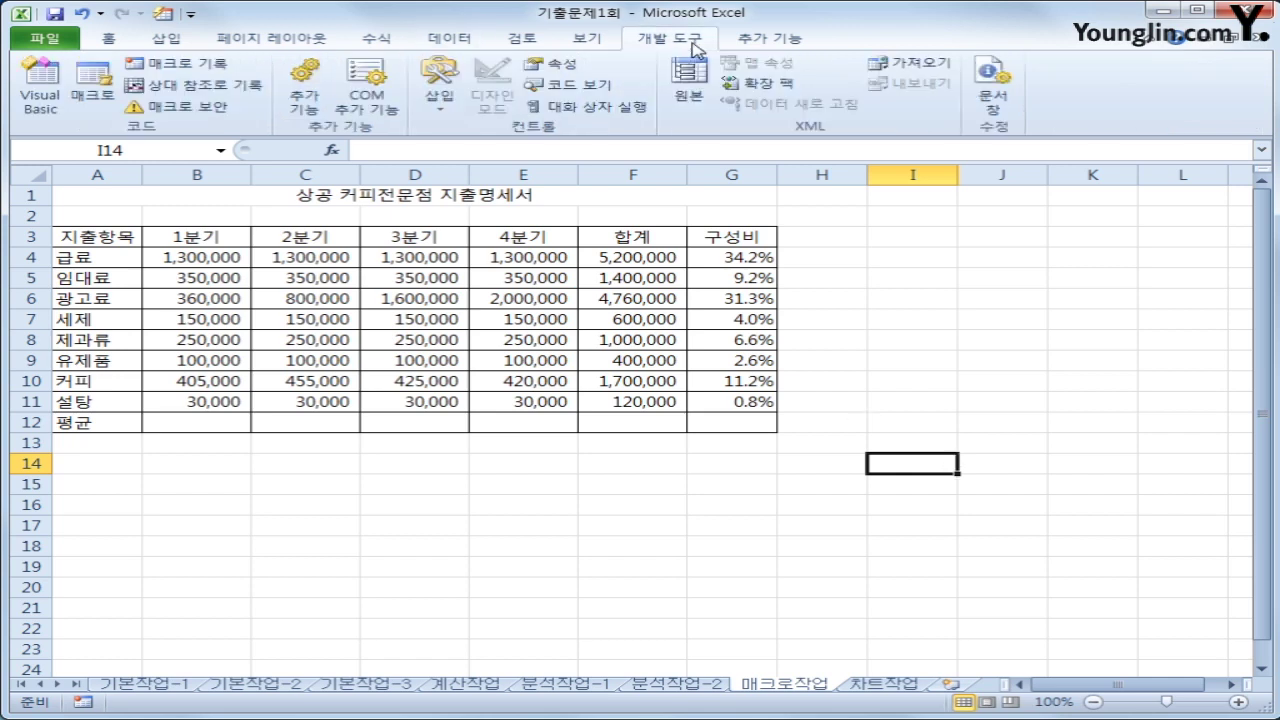
click(195, 66)
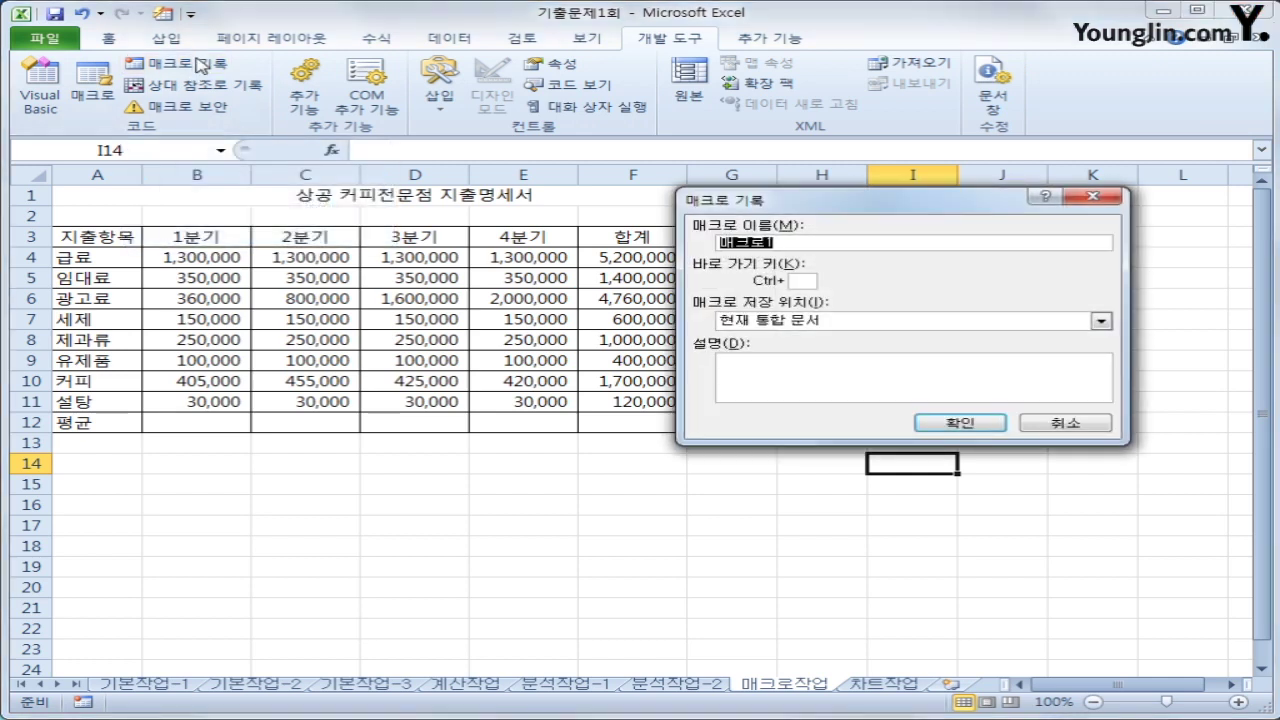
text(ㅍㅕㅇㄱ)
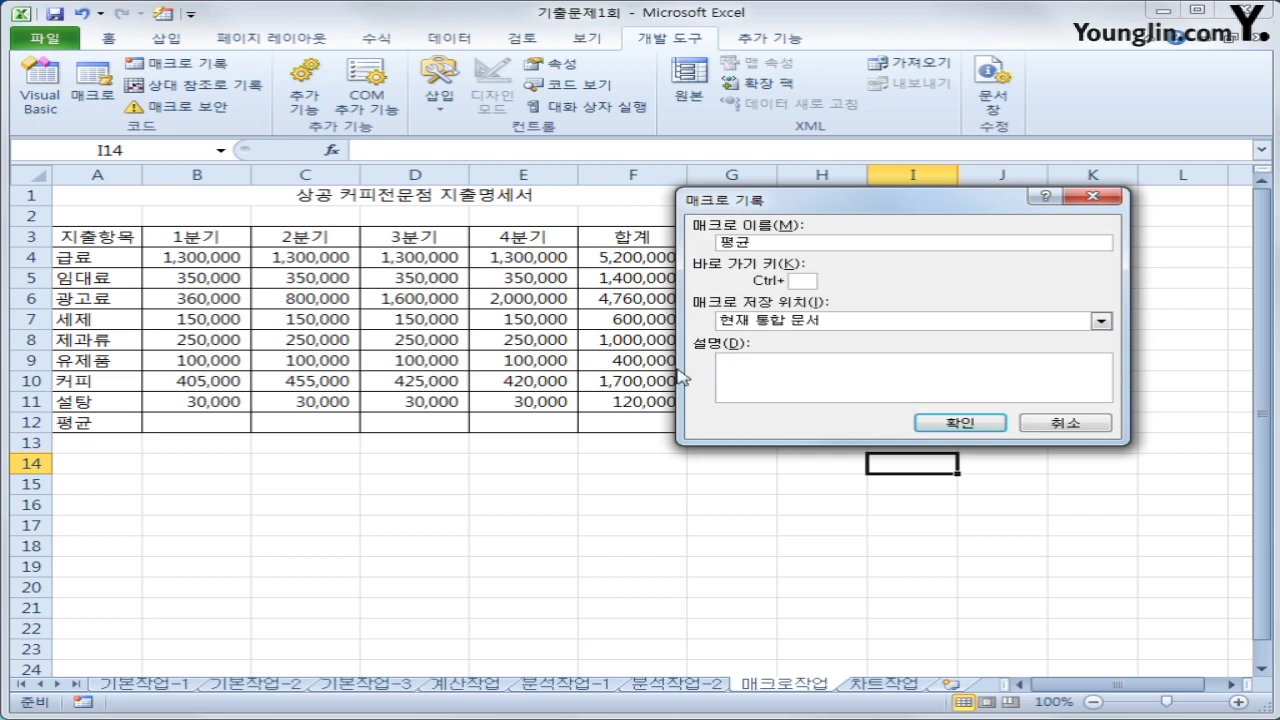
click(923, 423)
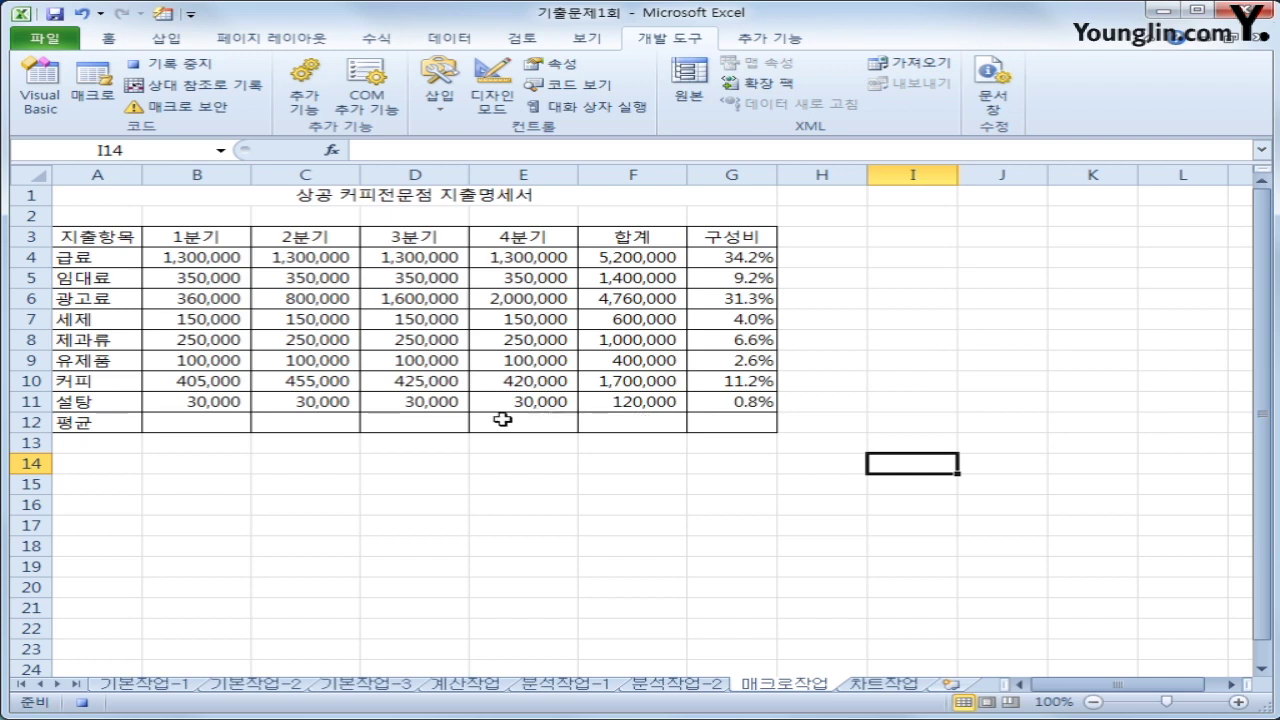
Fill the 평균 row B12:F12 with averages of rows 4 to 11 for each column and stop the macro recording
drag(212, 257, 606, 431)
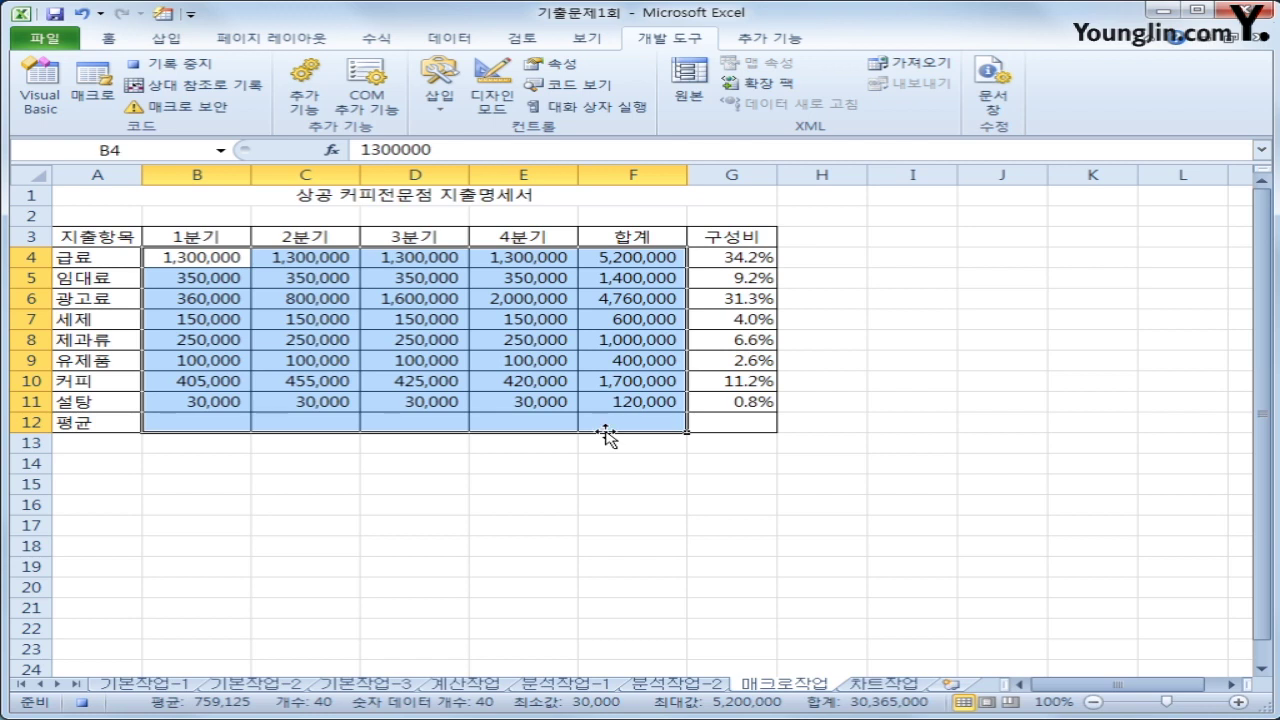
click(376, 38)
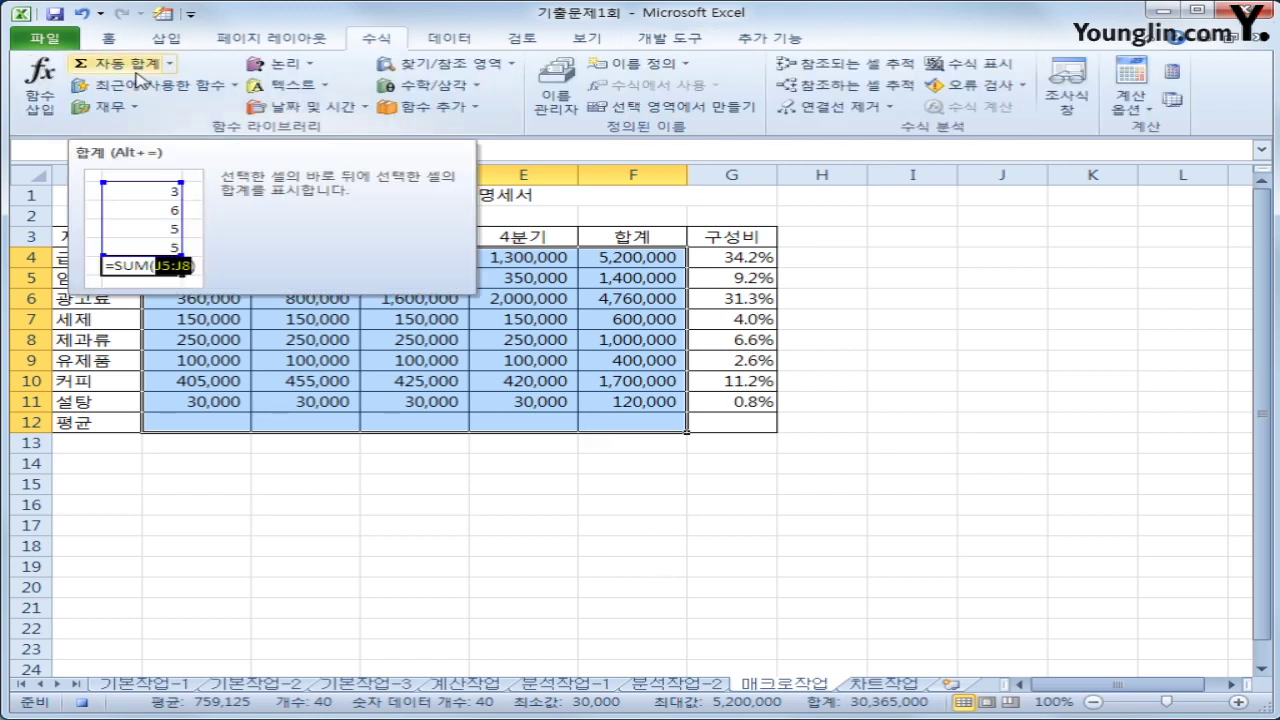
click(173, 63)
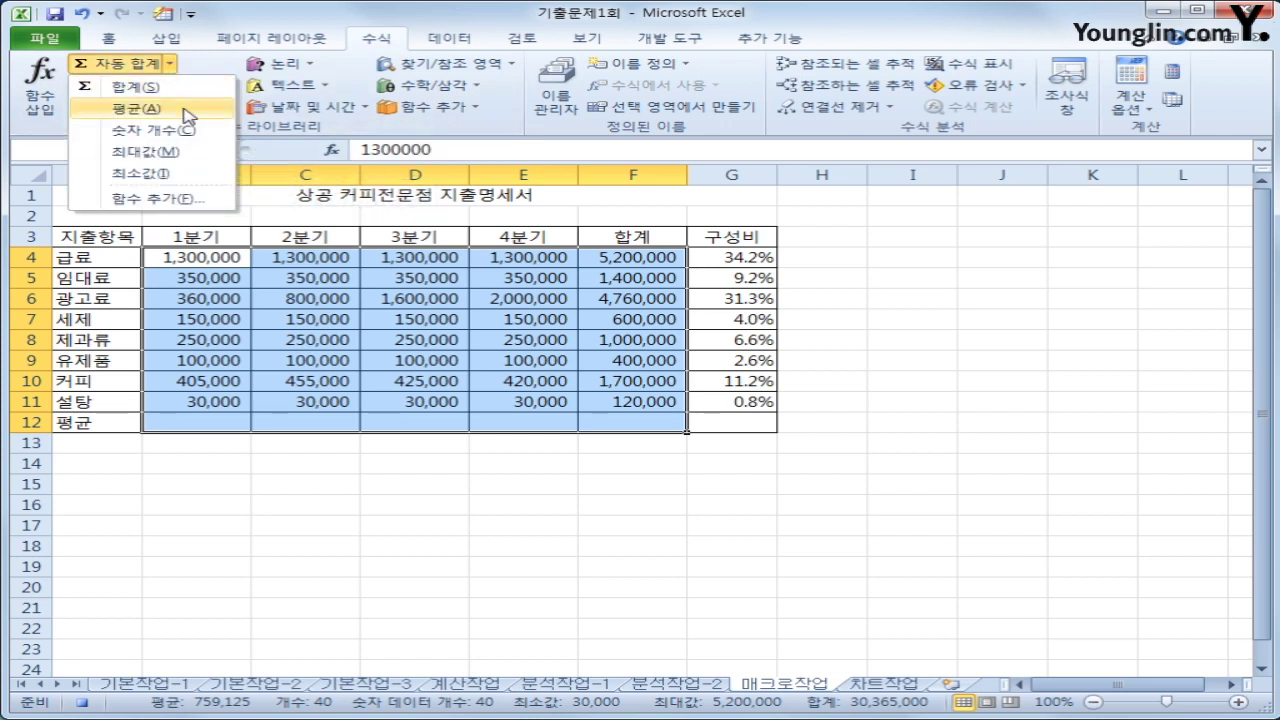
click(184, 109)
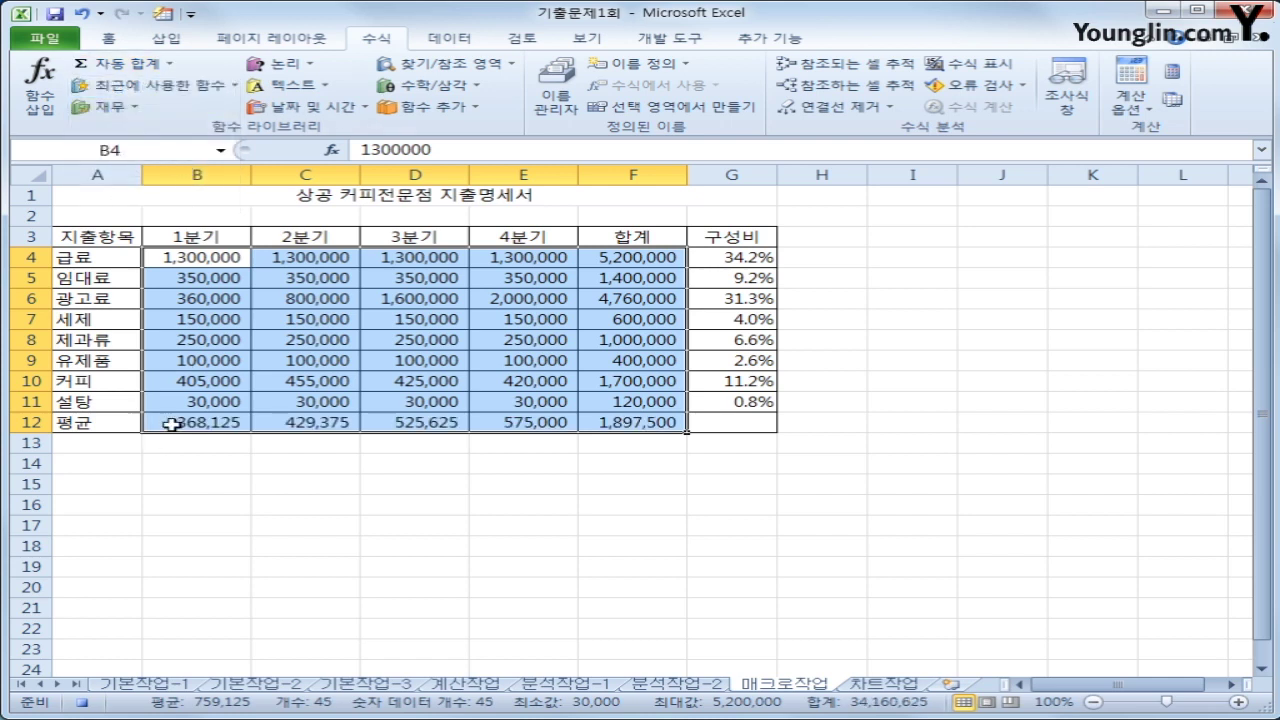
click(638, 423)
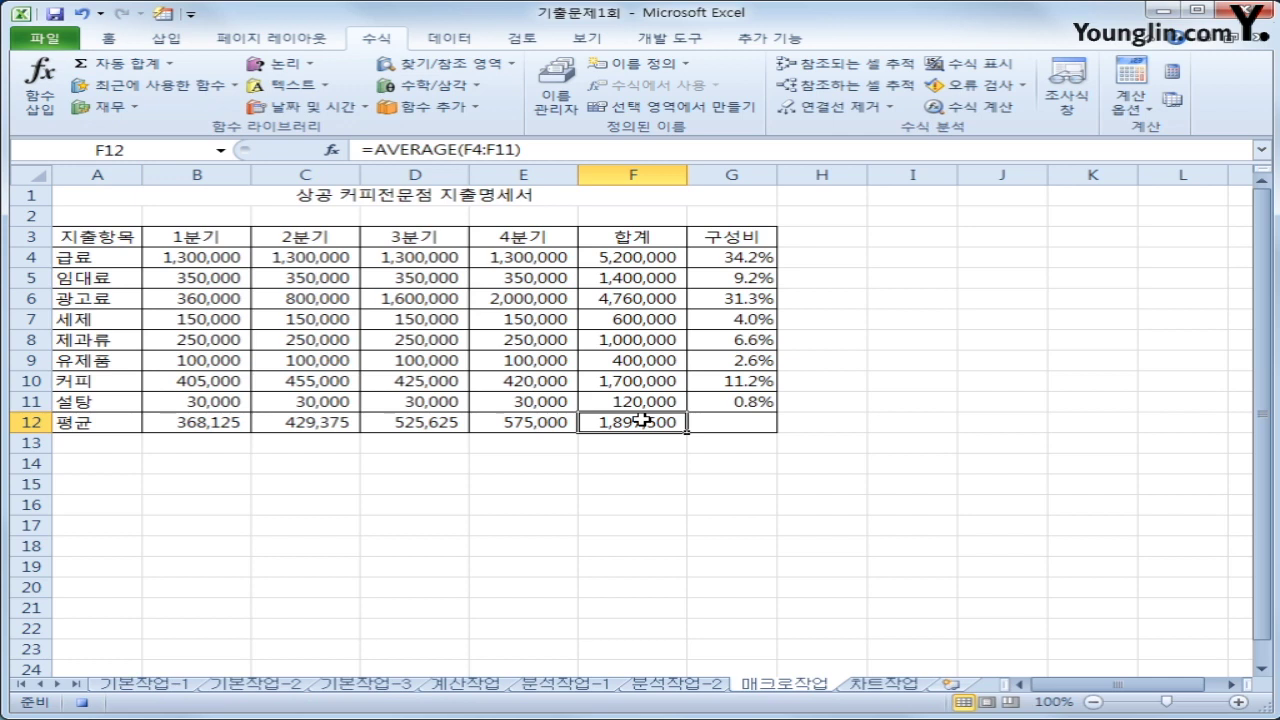
click(690, 50)
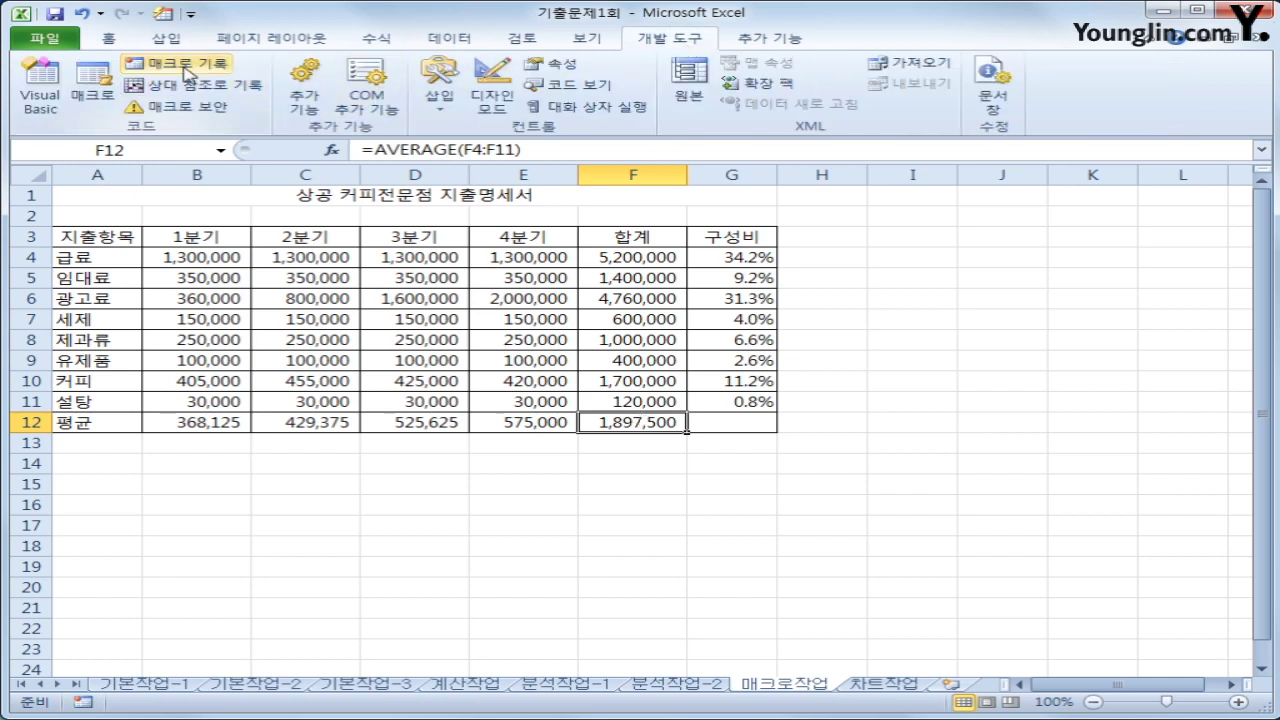
Draw a button form control over cells B14:C15 below the expense table
click(919, 479)
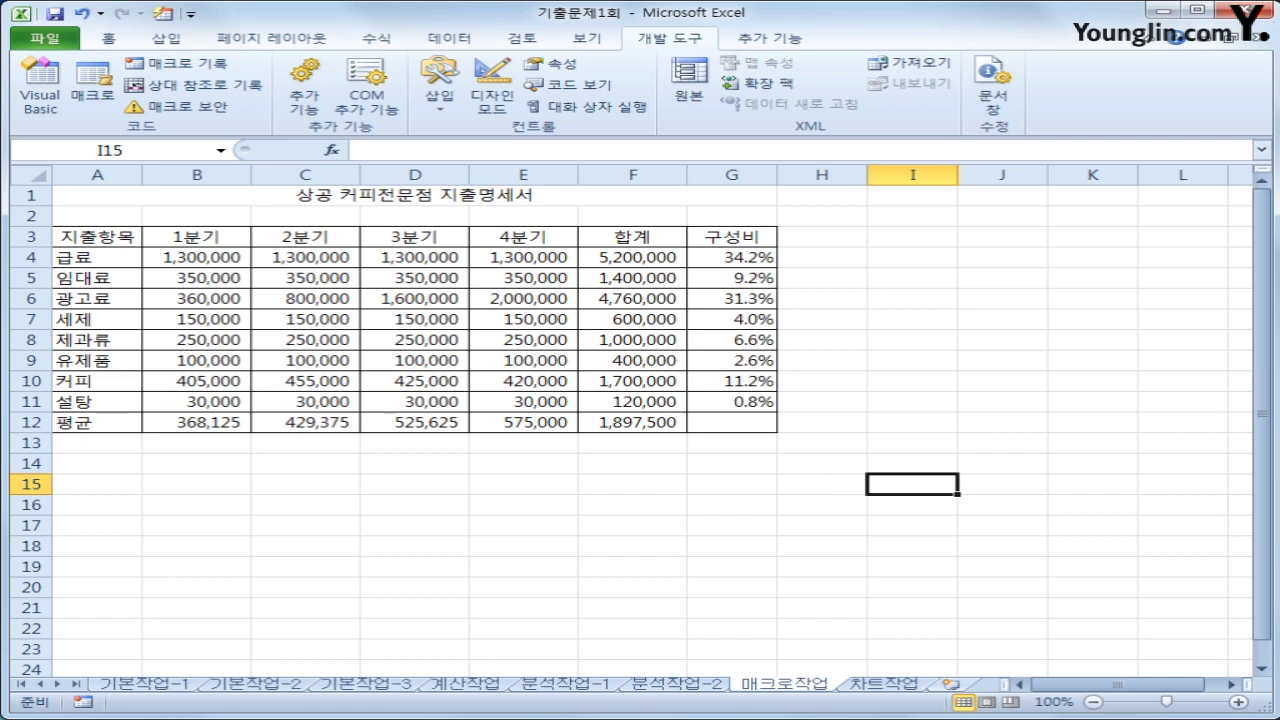
click(449, 110)
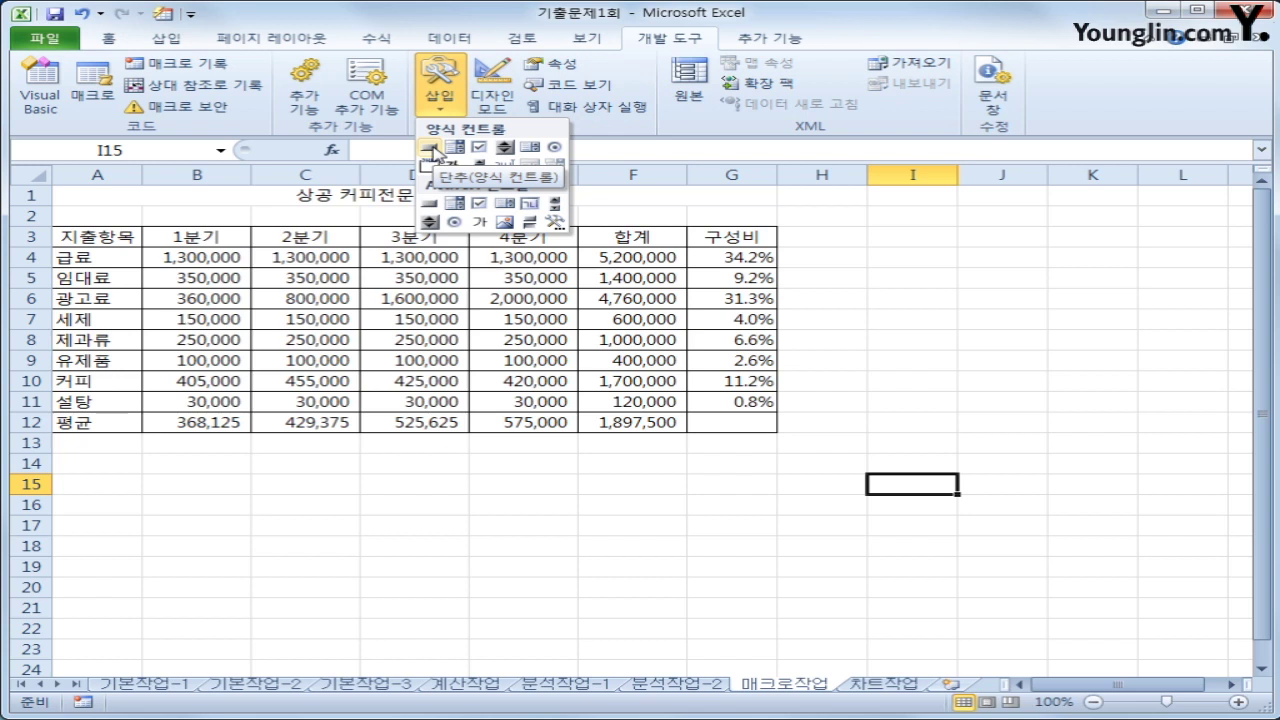
click(432, 148)
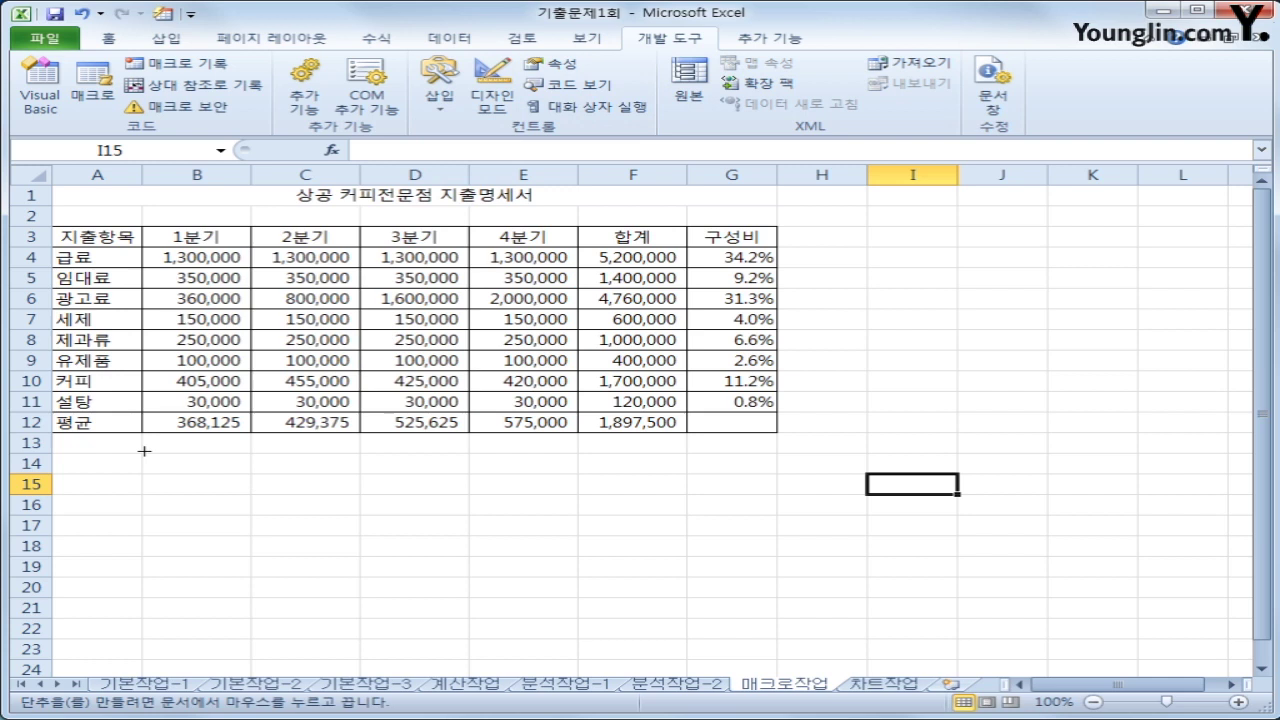
drag(144, 451, 320, 491)
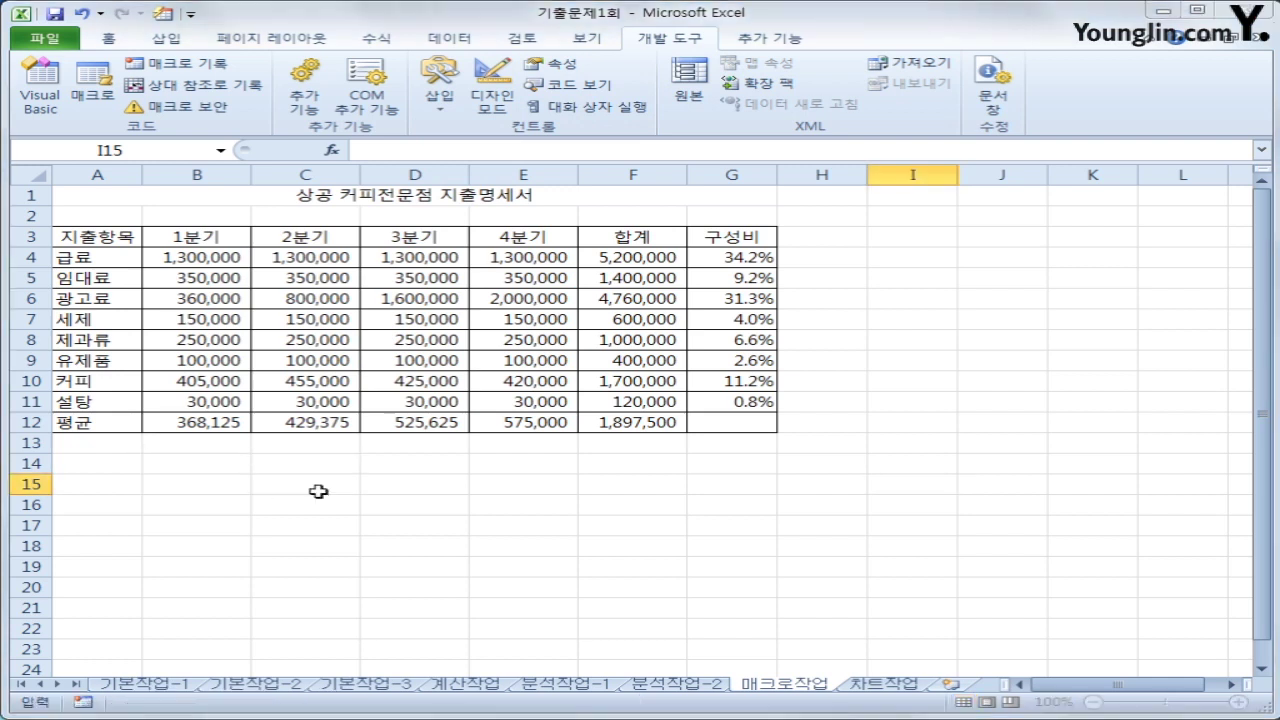
Assign the 평균 macro to the new button and label it 평균
drag(838, 175, 690, 258)
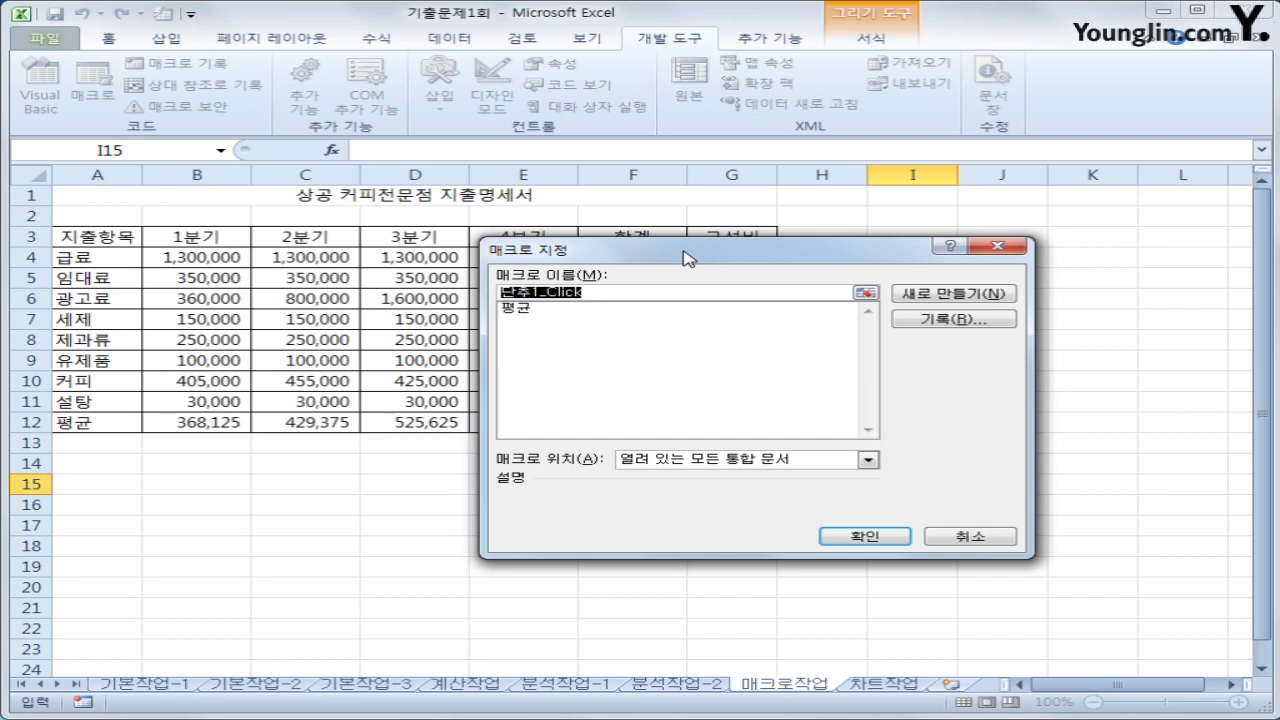
click(599, 309)
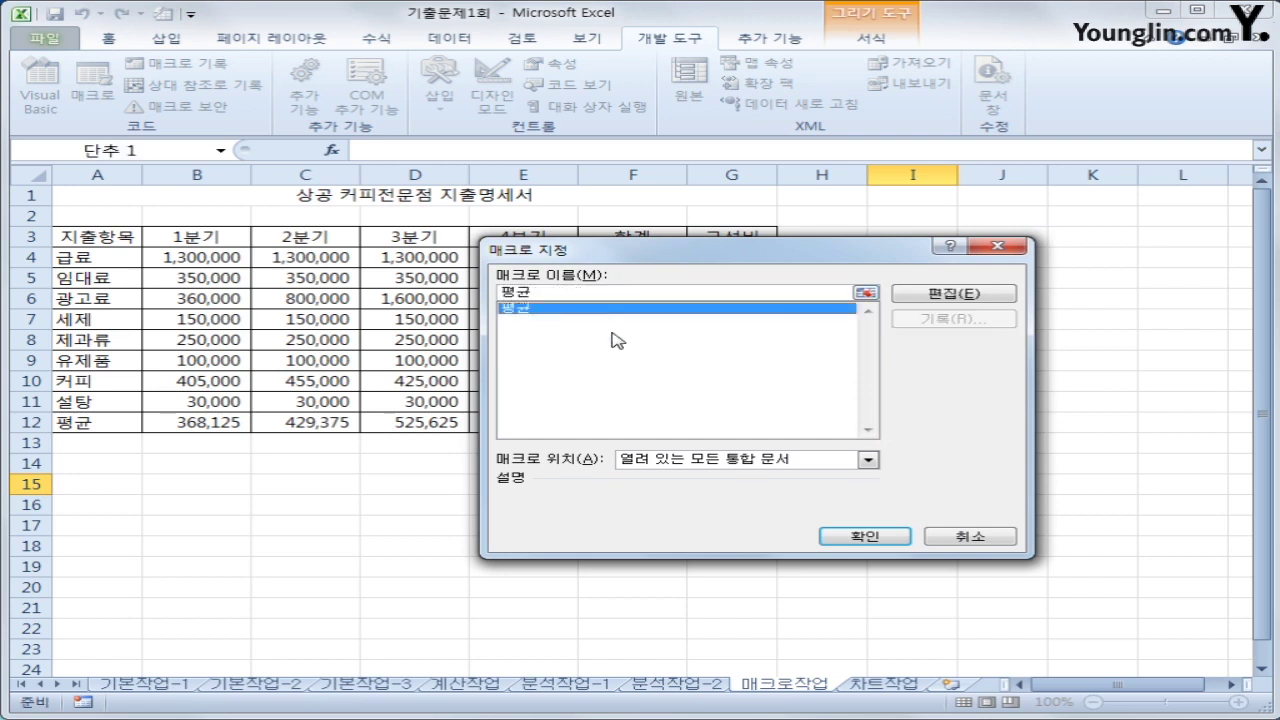
click(831, 528)
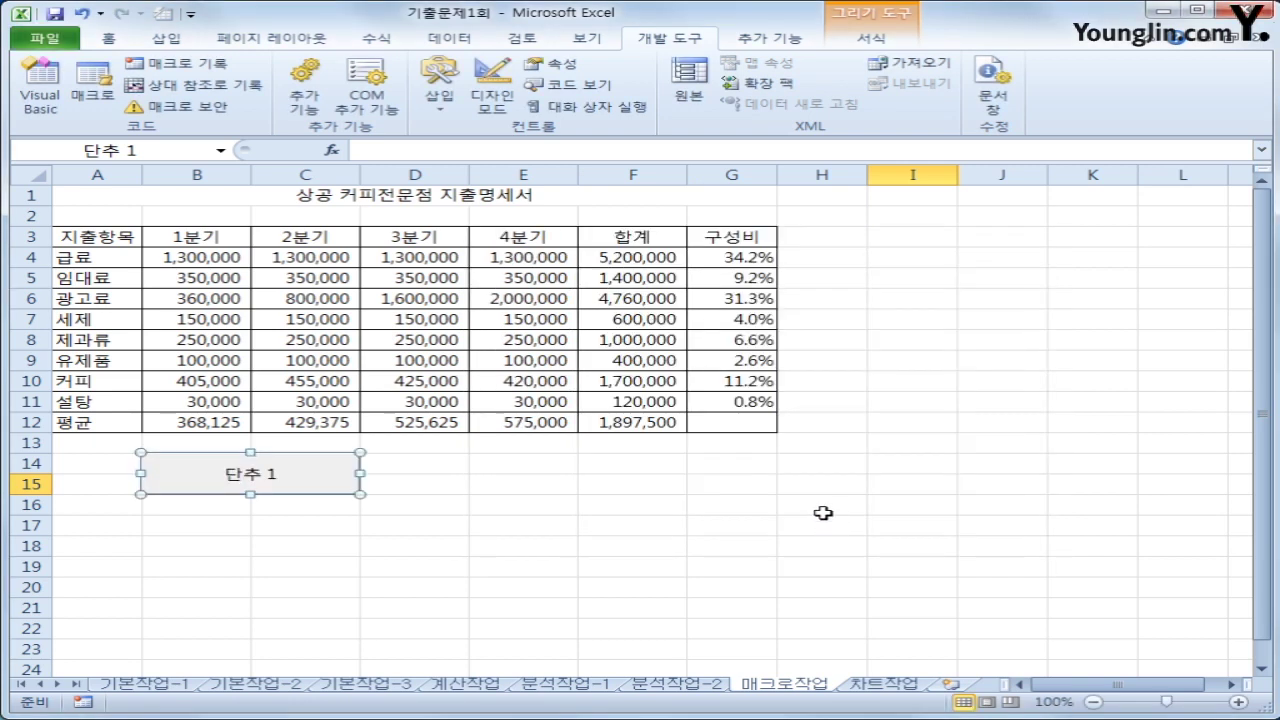
text(평균)
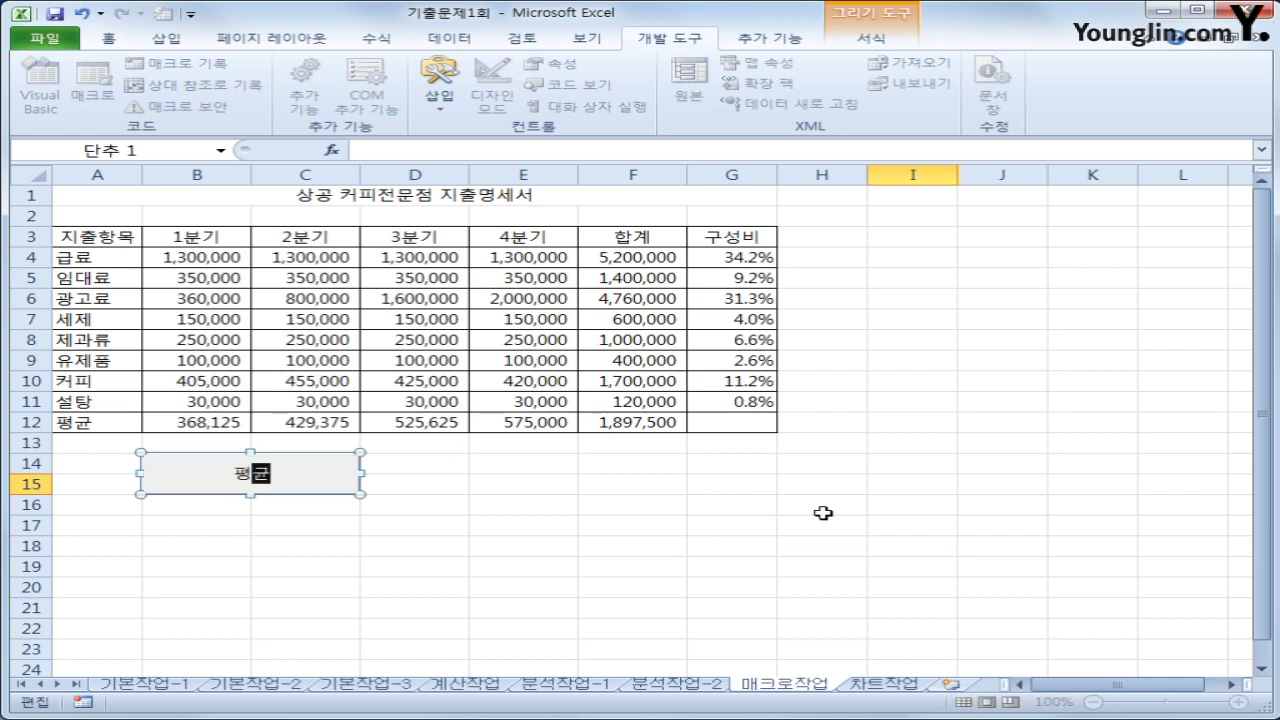
click(609, 545)
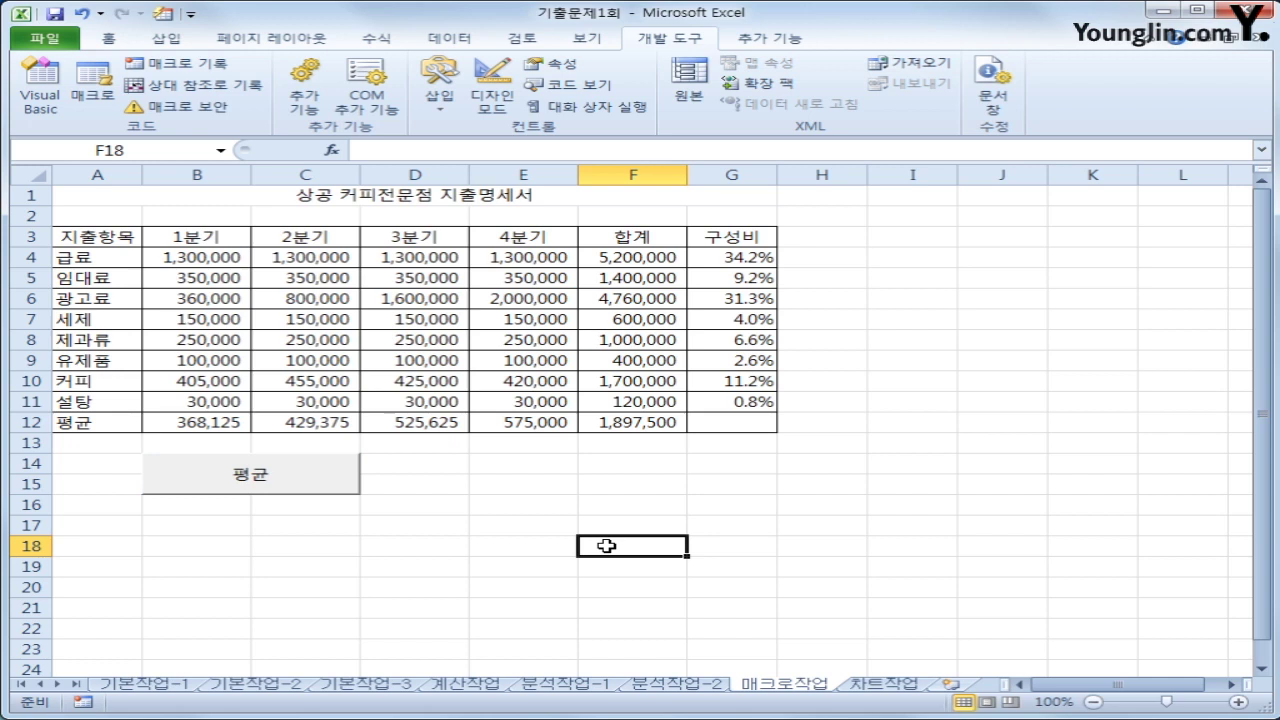
Start recording a macro named 서식 stored in the current workbook
click(943, 234)
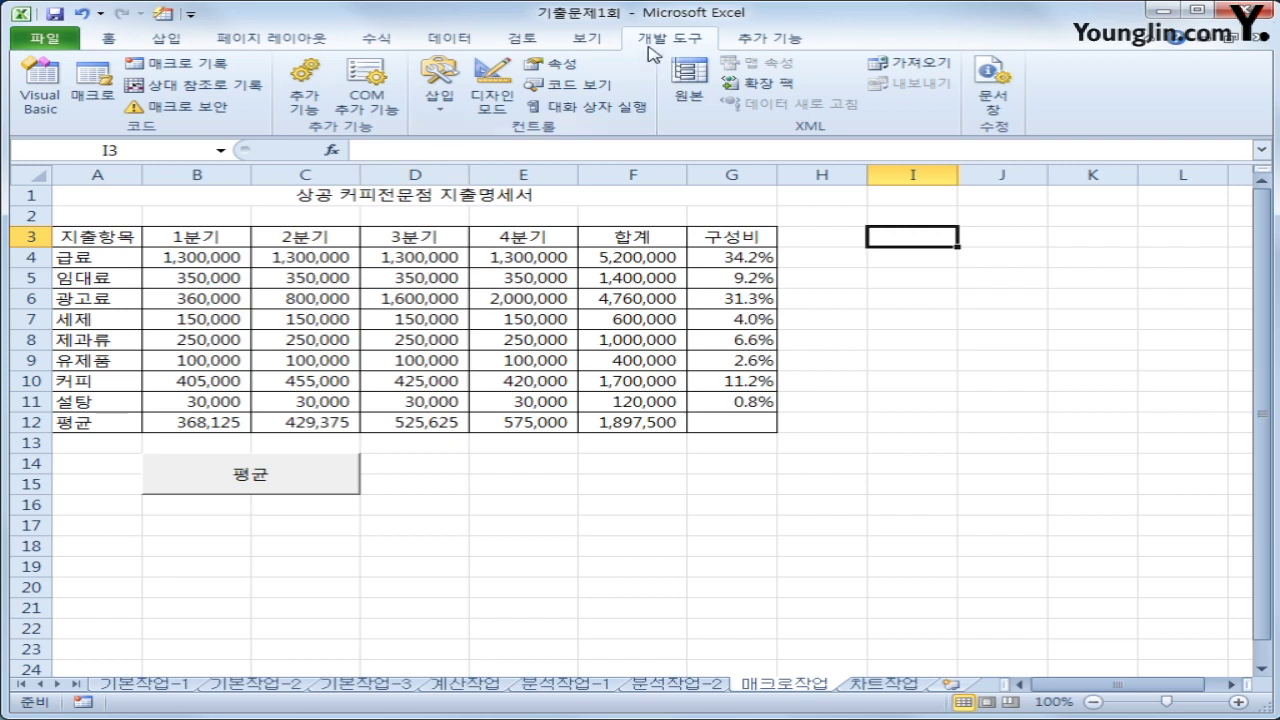
click(186, 63)
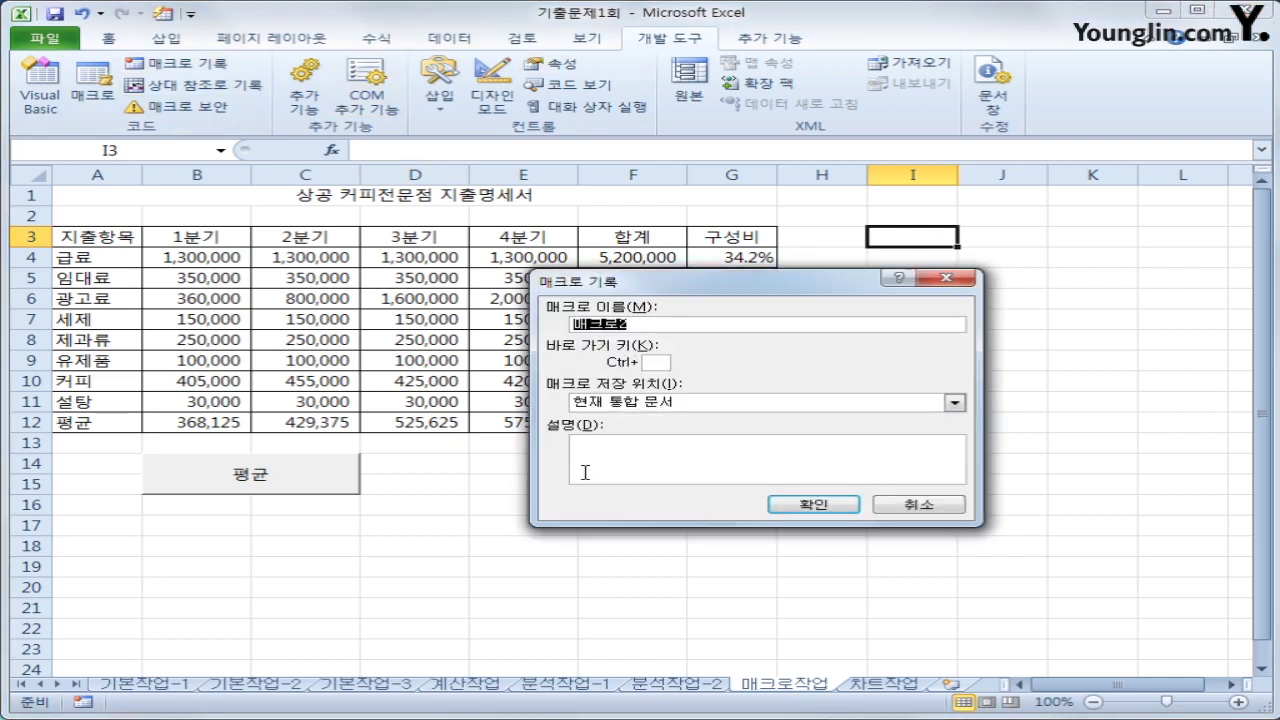
text(서식)
click(812, 504)
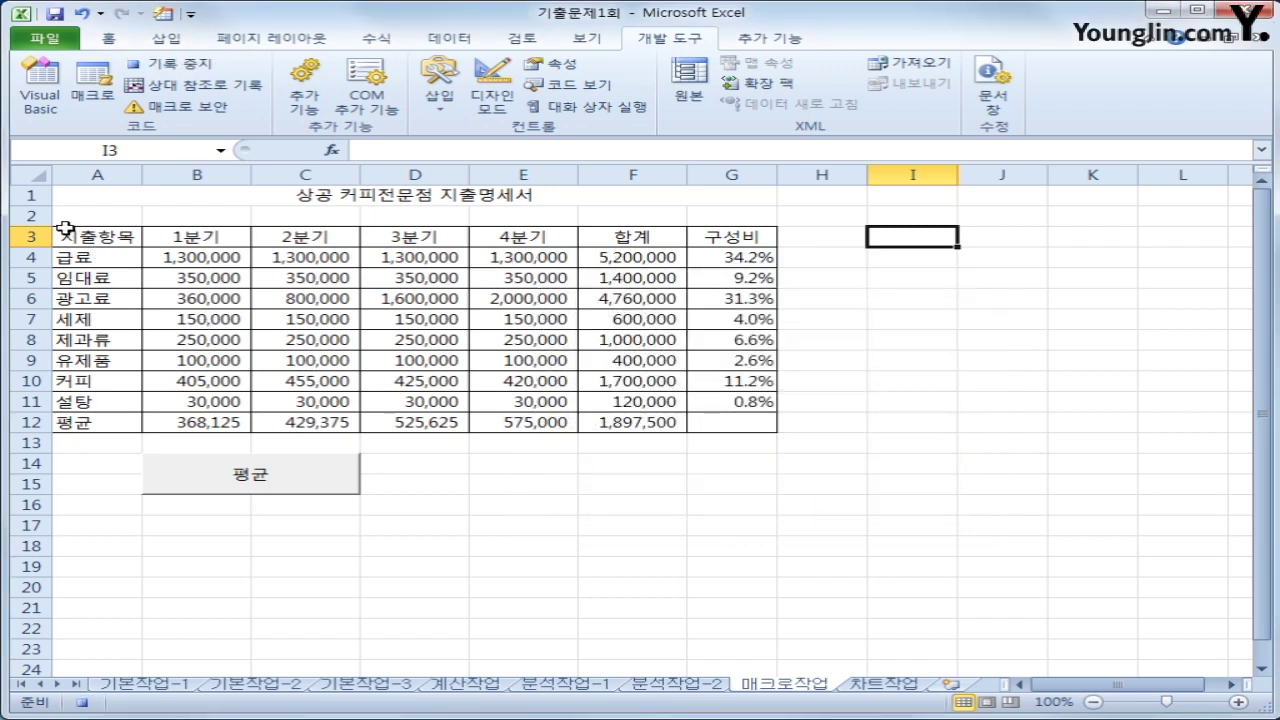
Fill the header cells A3:G3 with the standard yellow (노랑) and stop the macro recording
drag(89, 239, 709, 233)
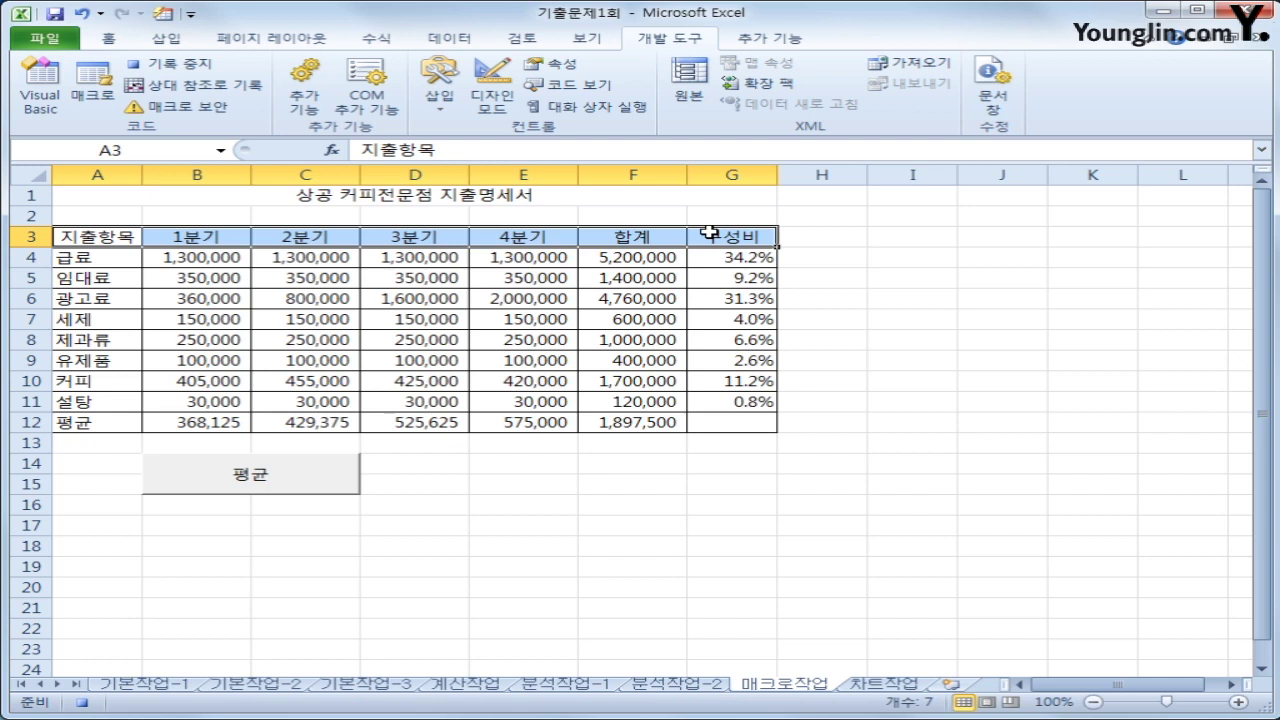
click(113, 39)
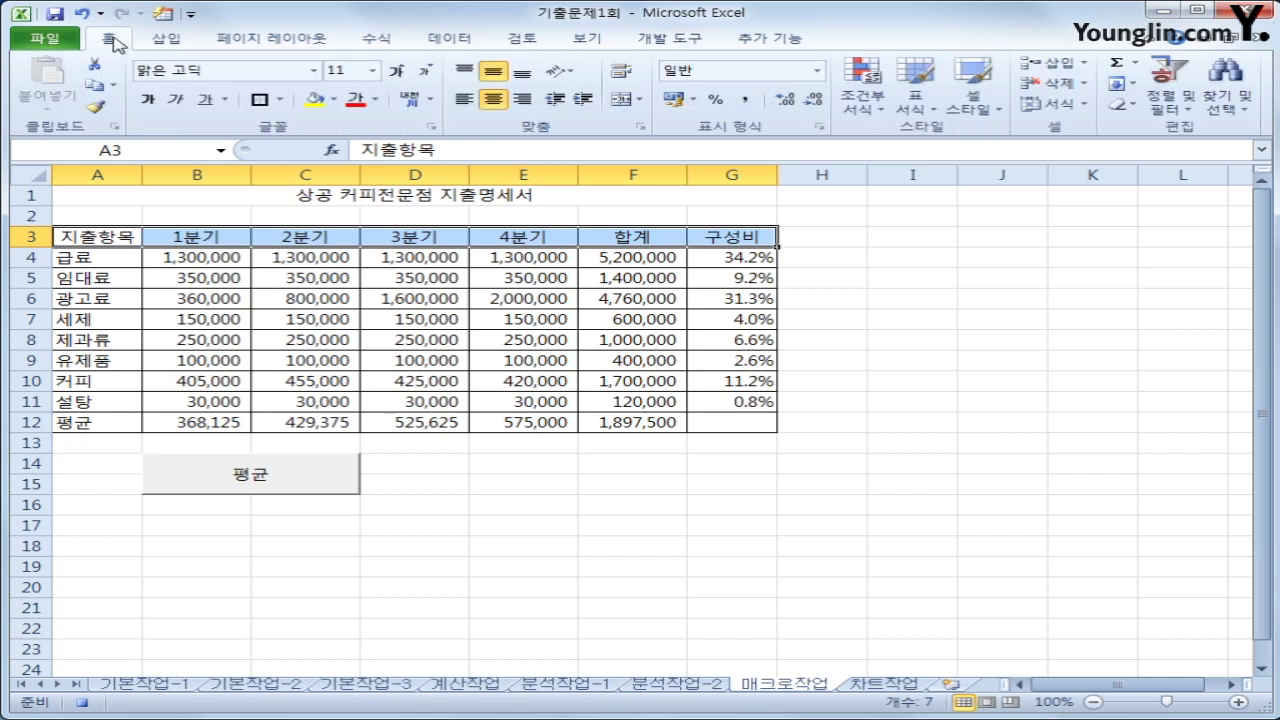
click(336, 100)
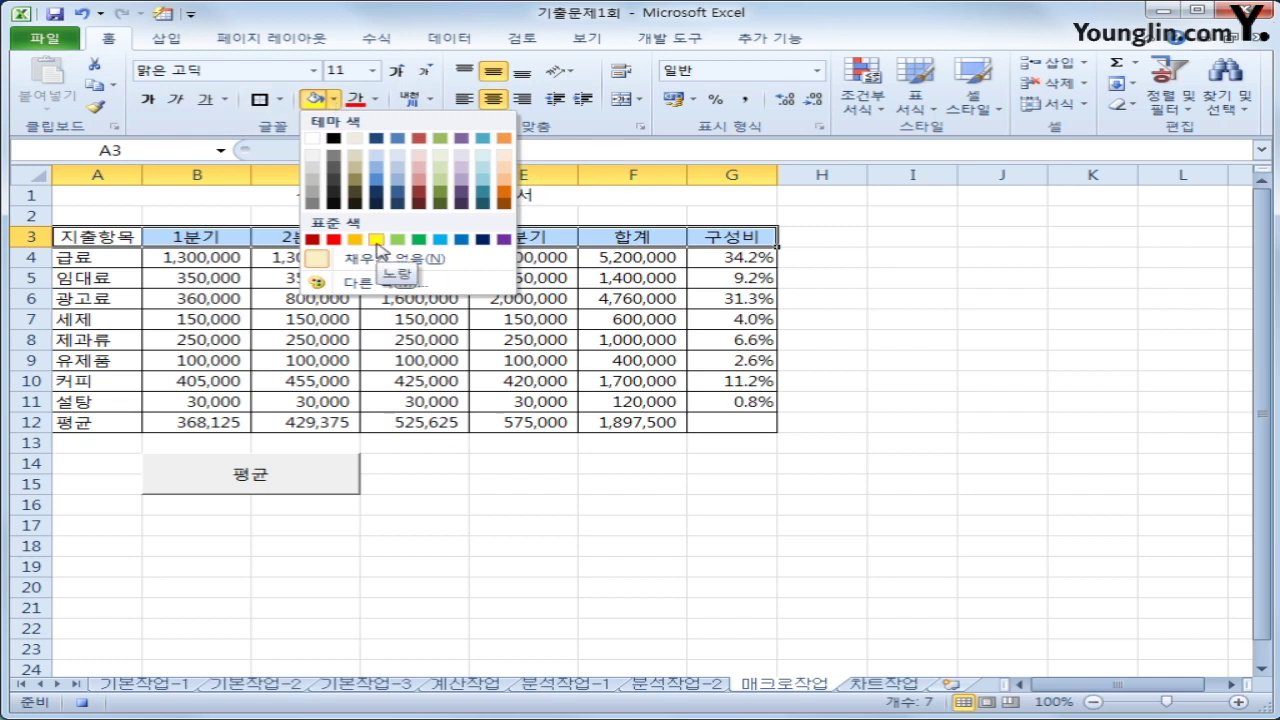
click(376, 241)
click(694, 238)
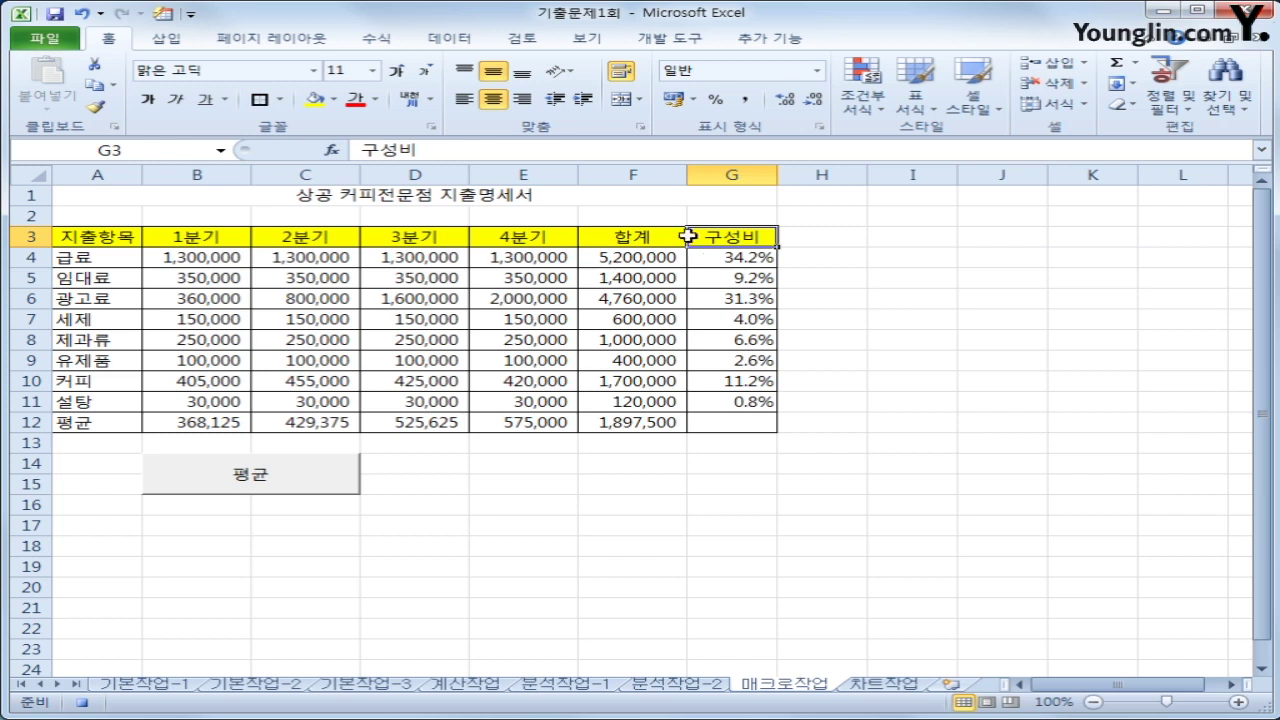
click(686, 40)
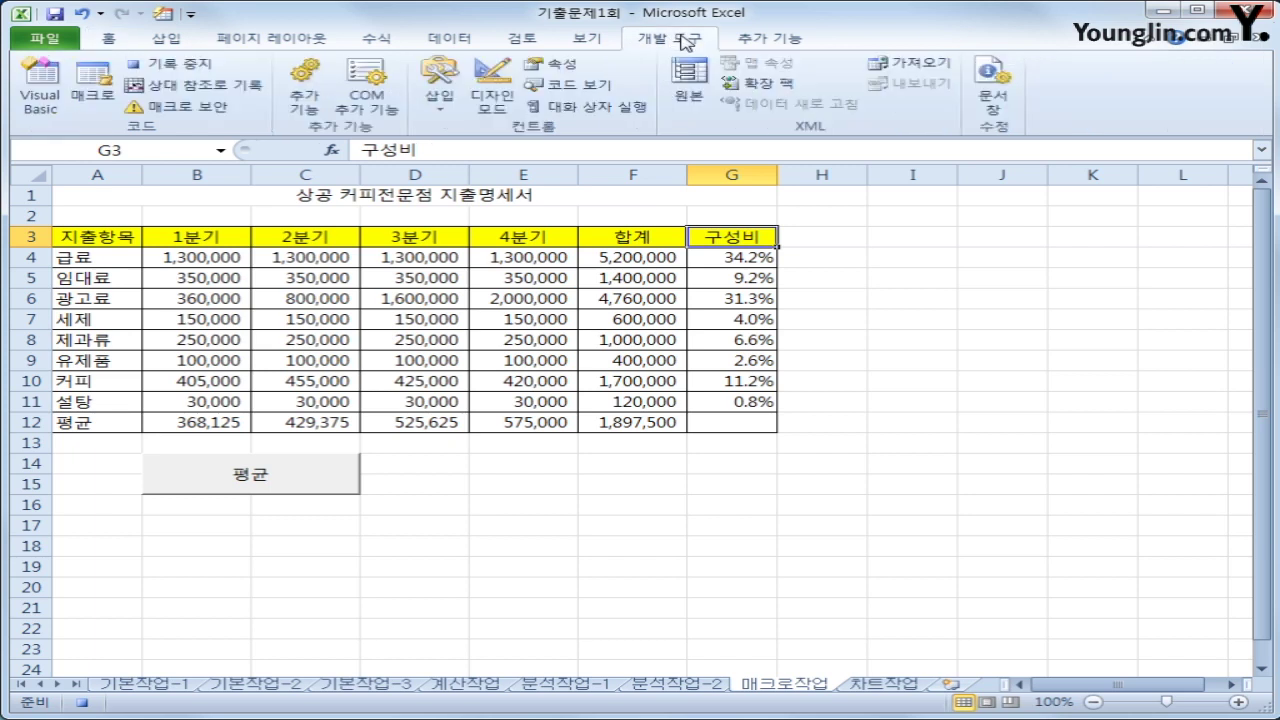
click(176, 64)
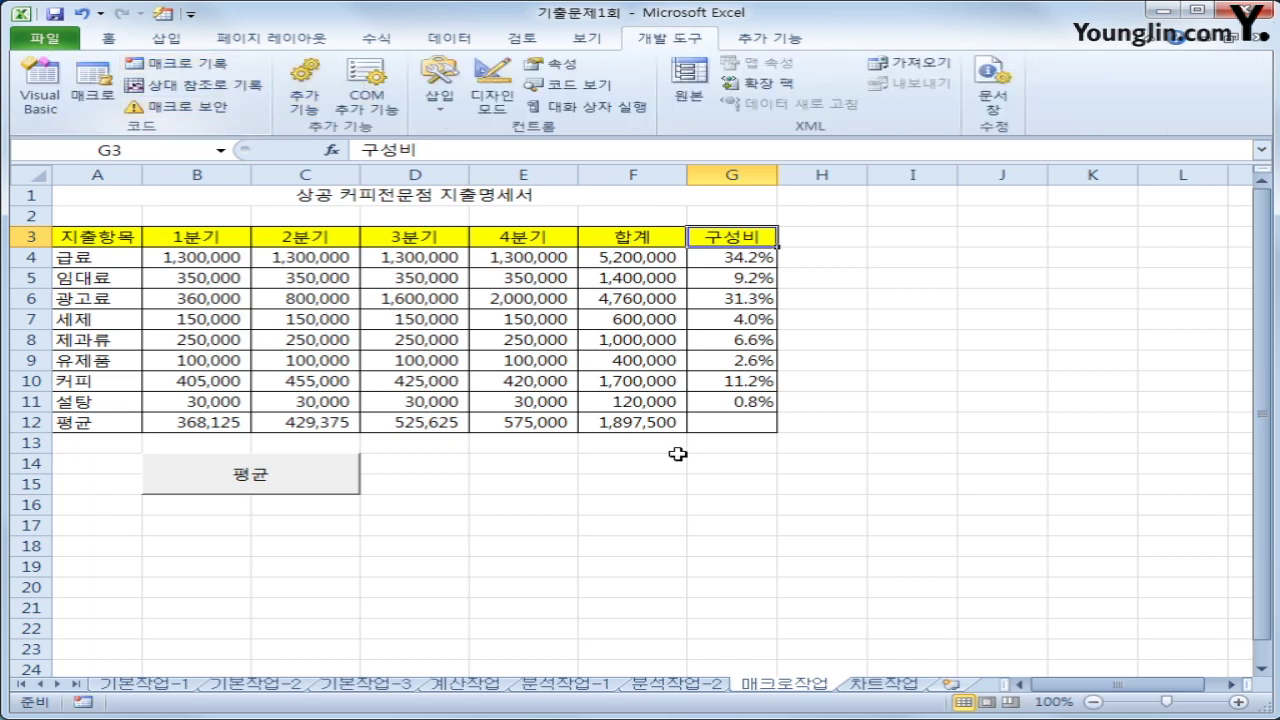
Draw a rounded rectangle about 1.16 cm high and 4.6 cm wide over cells E14:F15
click(800, 480)
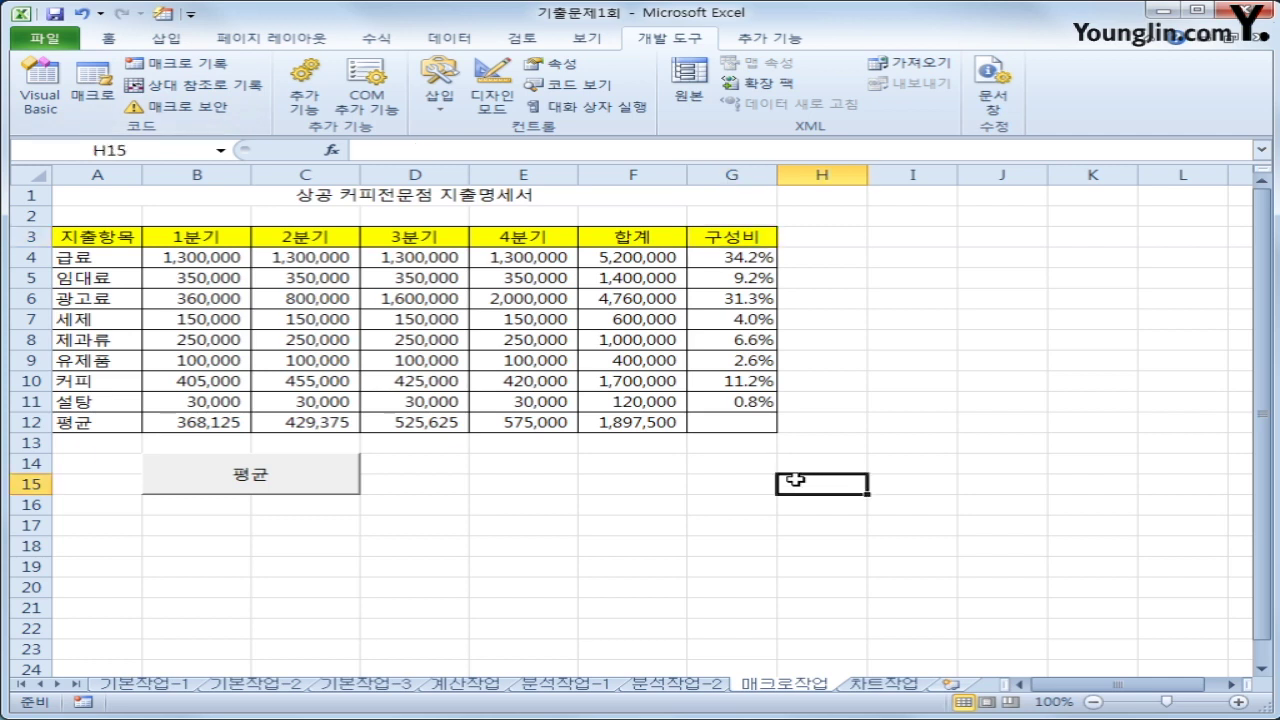
click(168, 40)
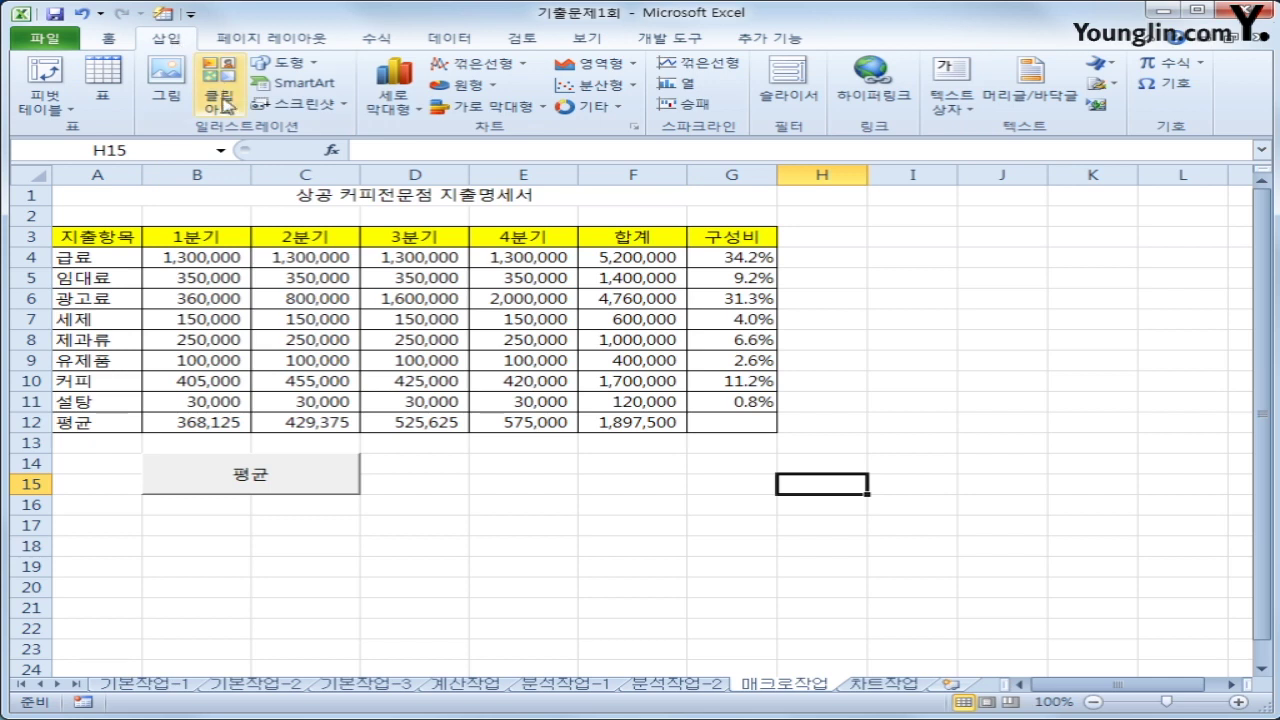
click(285, 63)
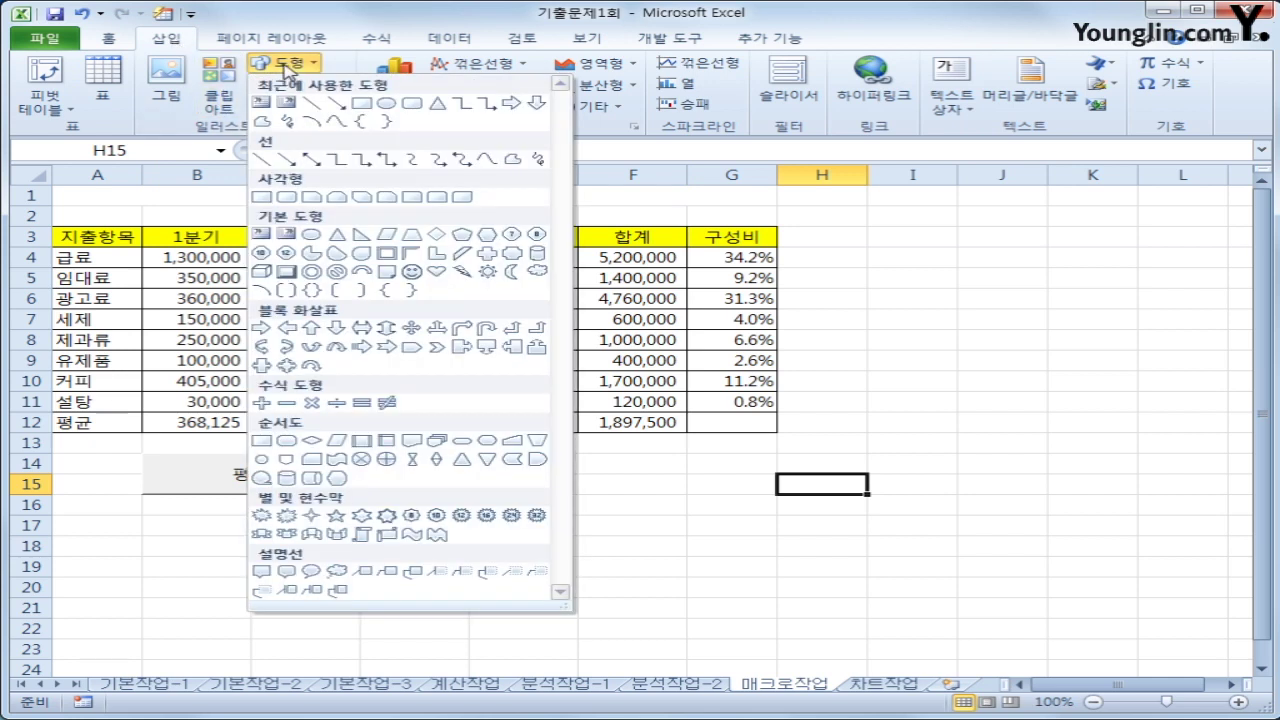
click(287, 197)
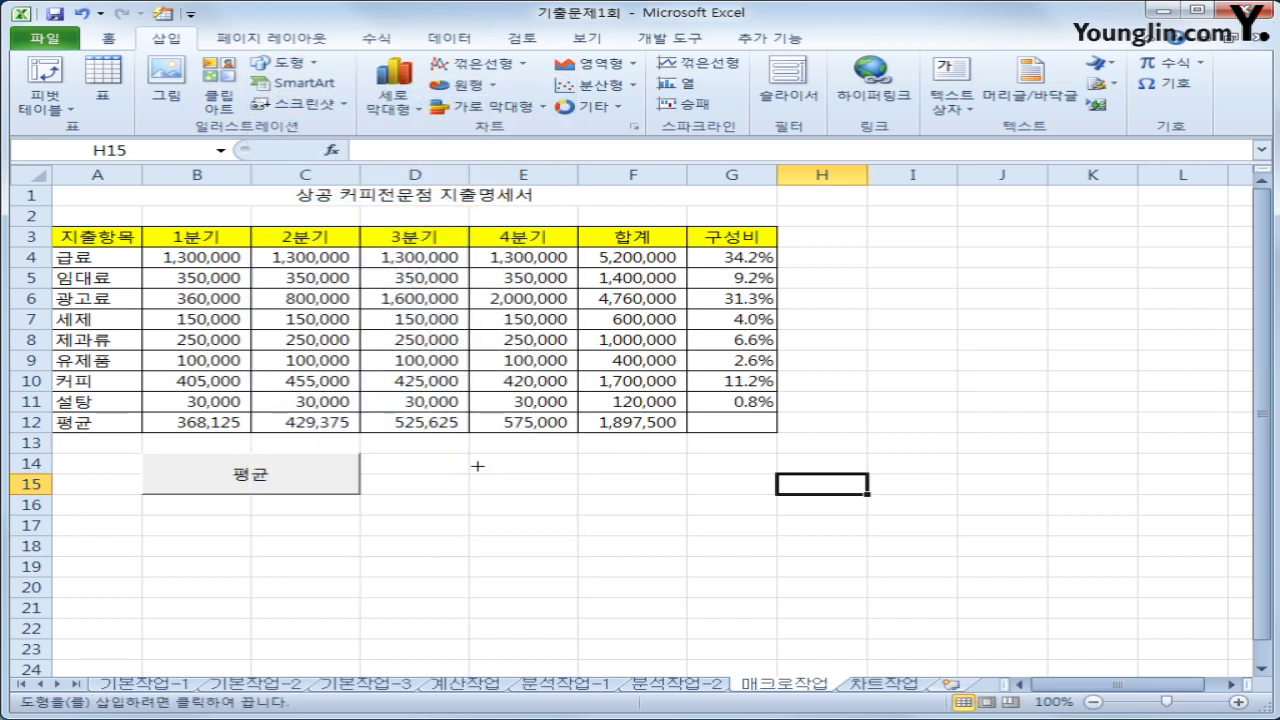
drag(466, 451, 662, 496)
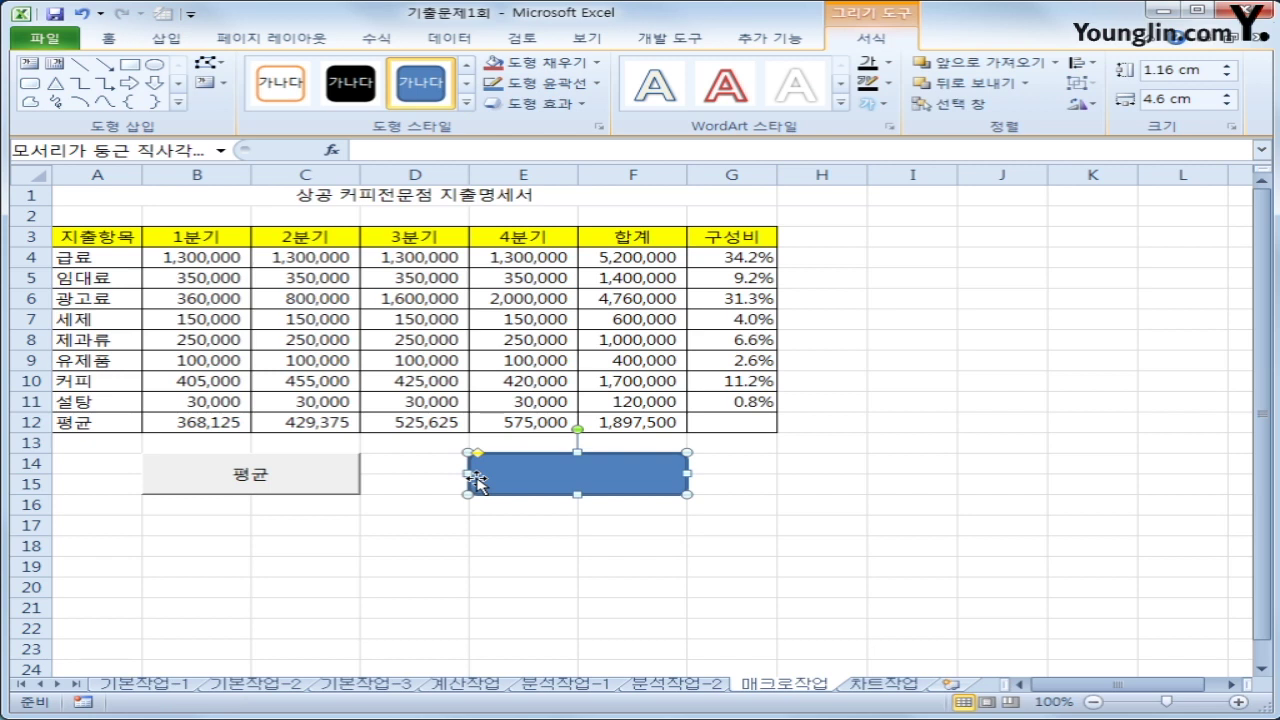
Label the rounded rectangle 서식 and assign the 서식 macro to it
text(스서식)
click(633, 458)
right_click(526, 472)
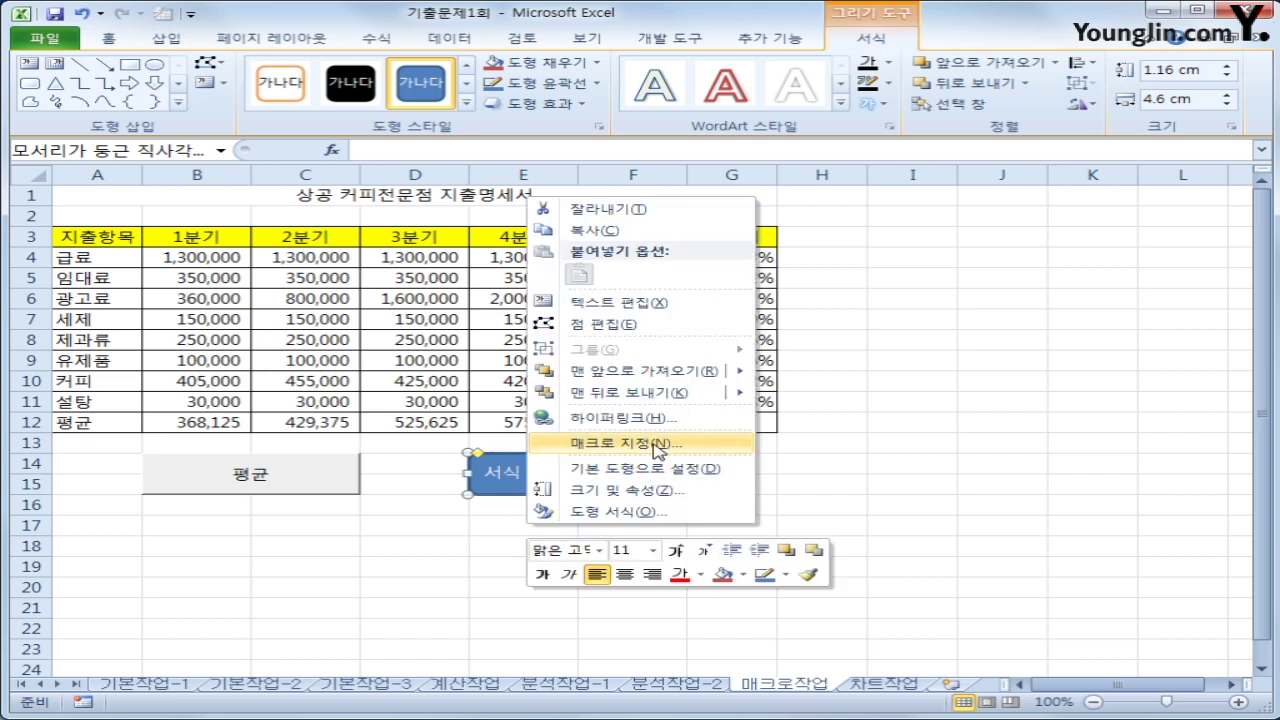
click(677, 448)
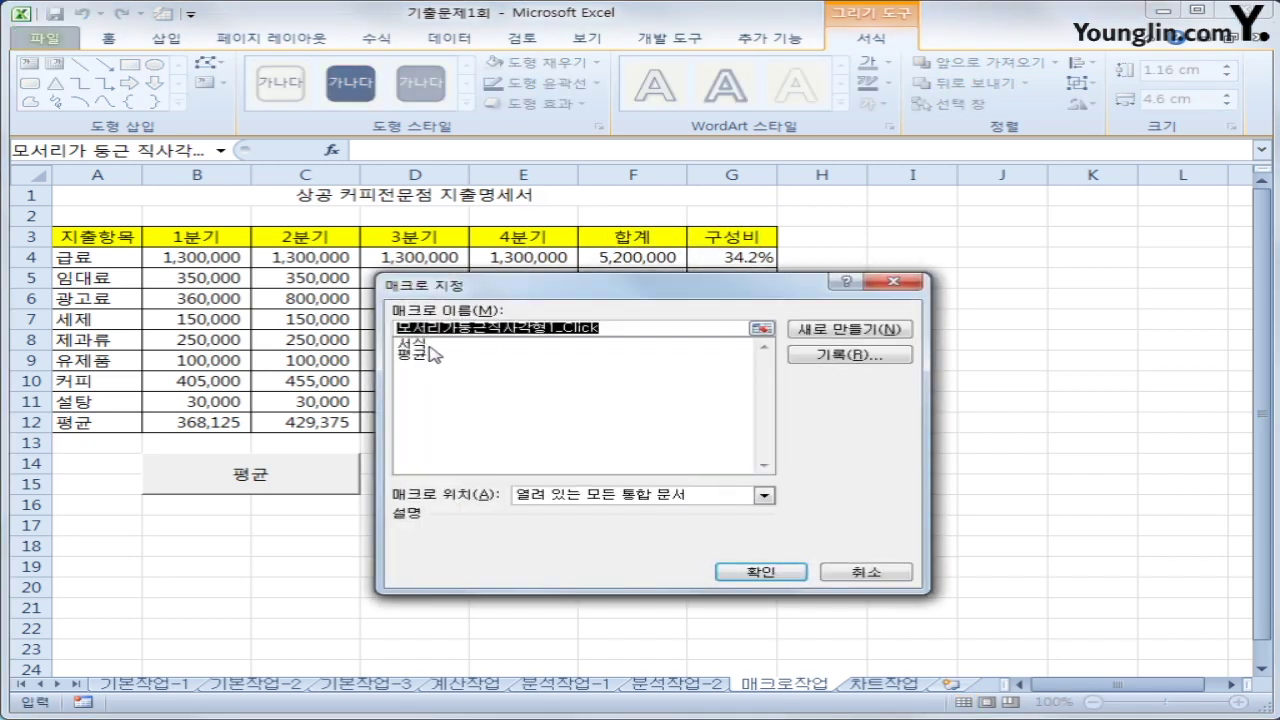
click(430, 345)
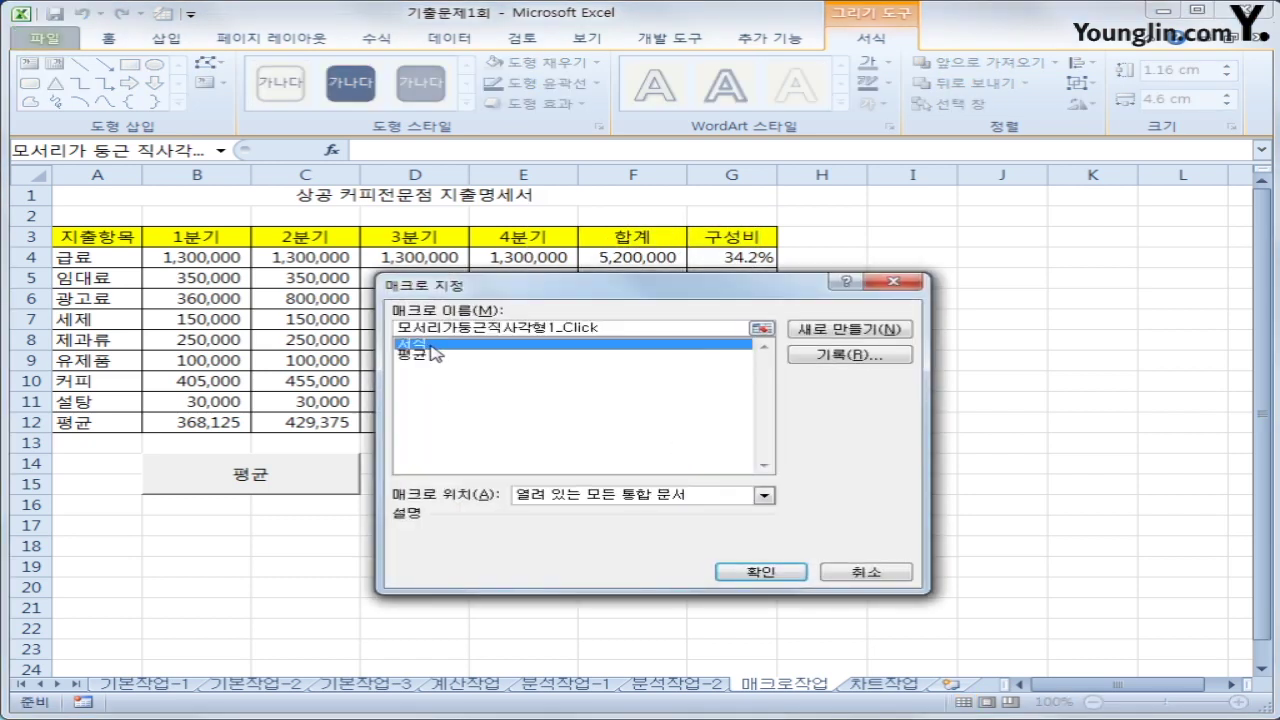
click(781, 574)
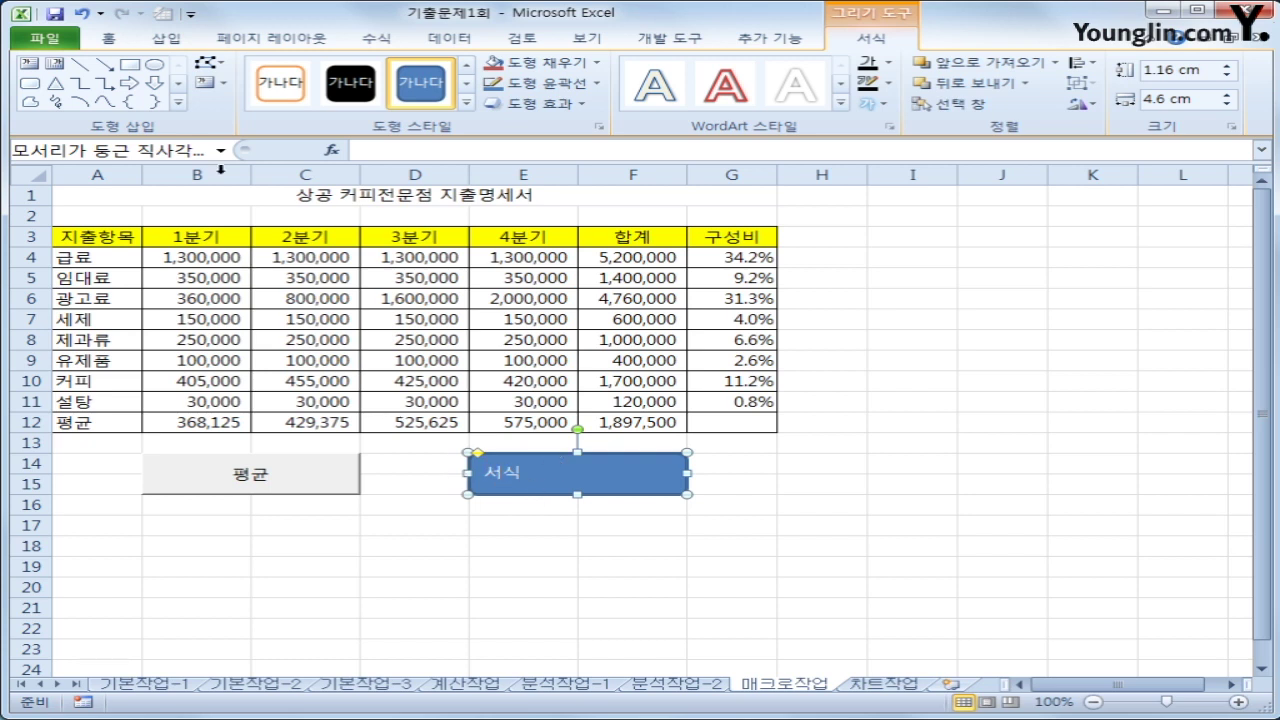
Center the rounded rectangle's text both vertically and horizontally, and deselect the shape
click(108, 38)
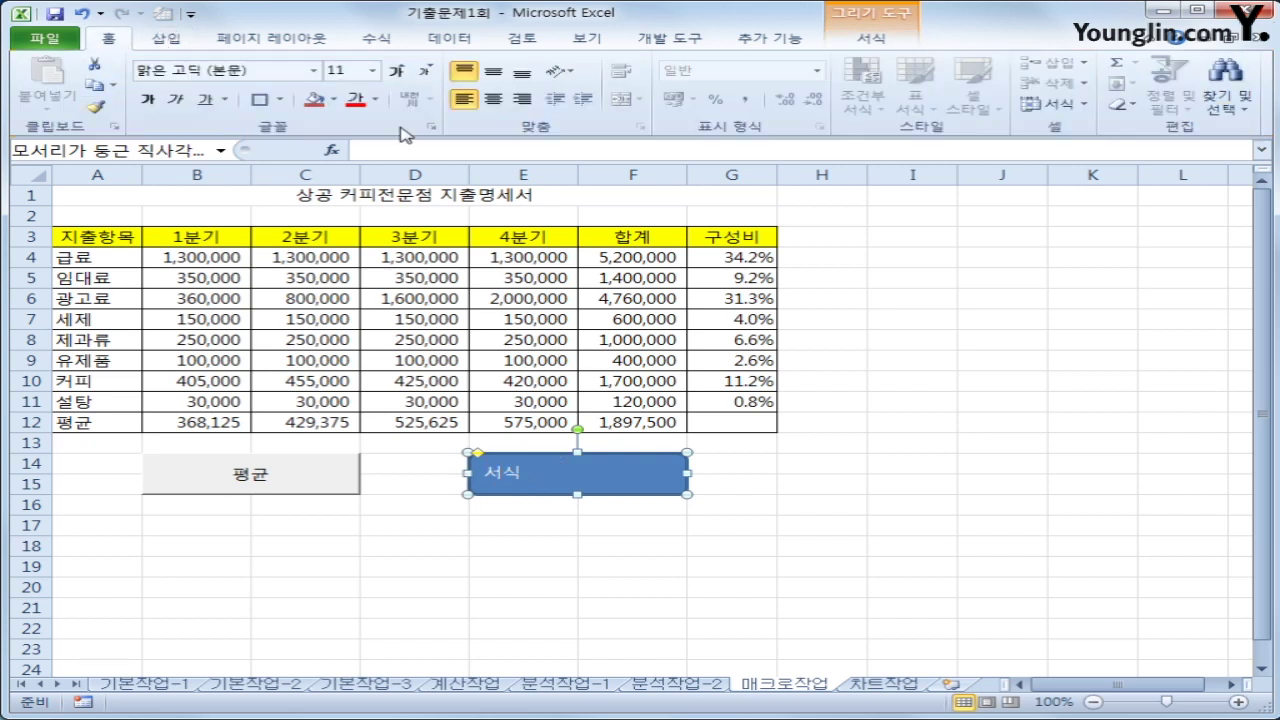
click(493, 72)
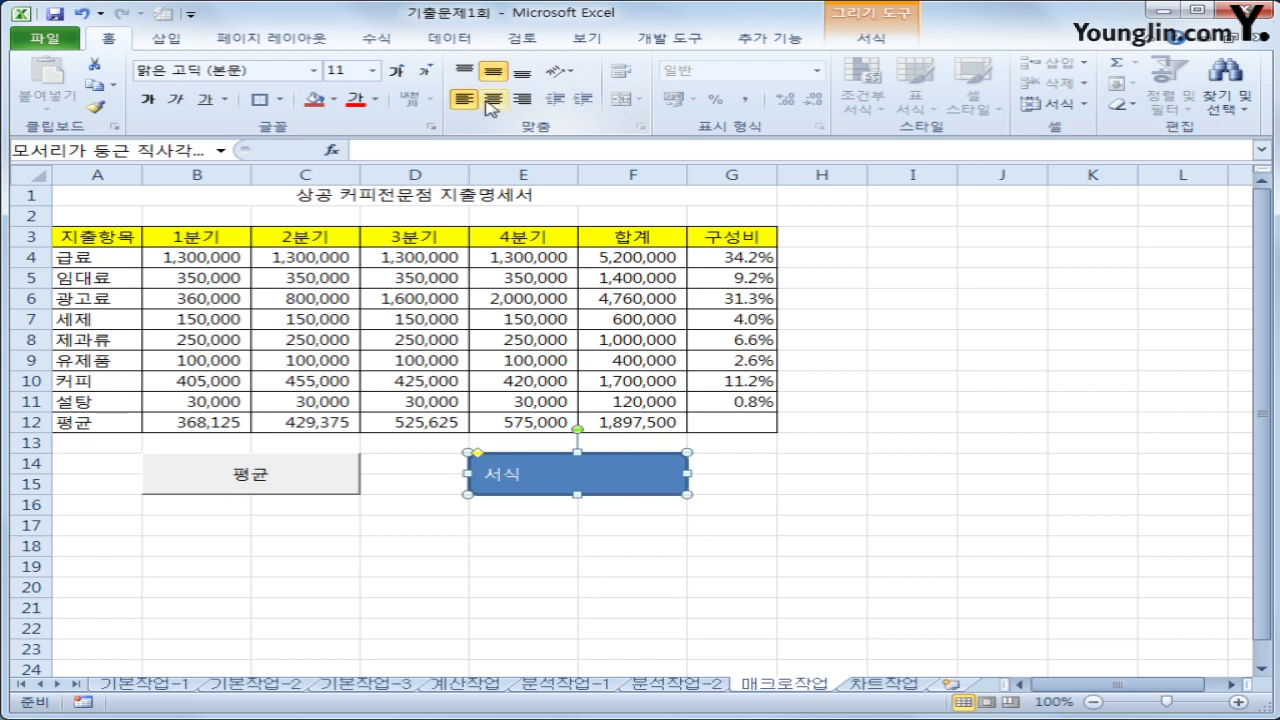
click(493, 98)
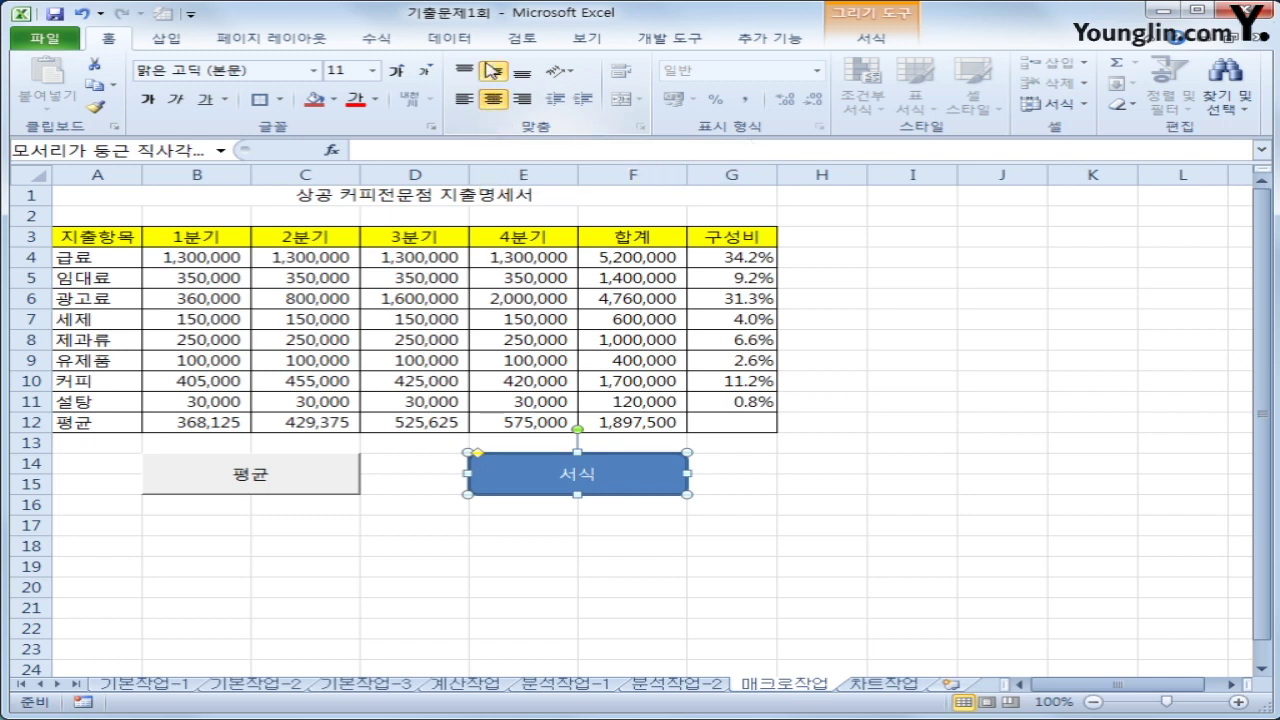
click(734, 505)
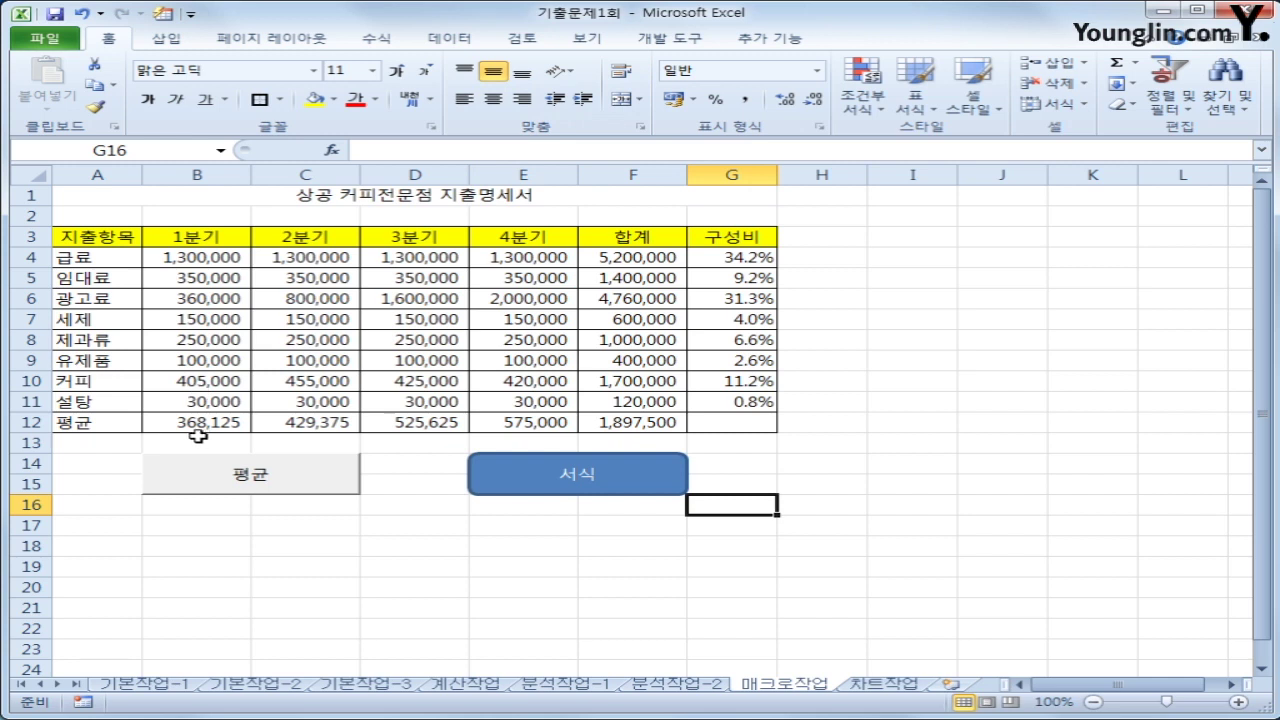
Clear the averages in B12:F12 and test the 평균 button by running its macro
drag(194, 422, 650, 420)
key(Delete)
click(816, 612)
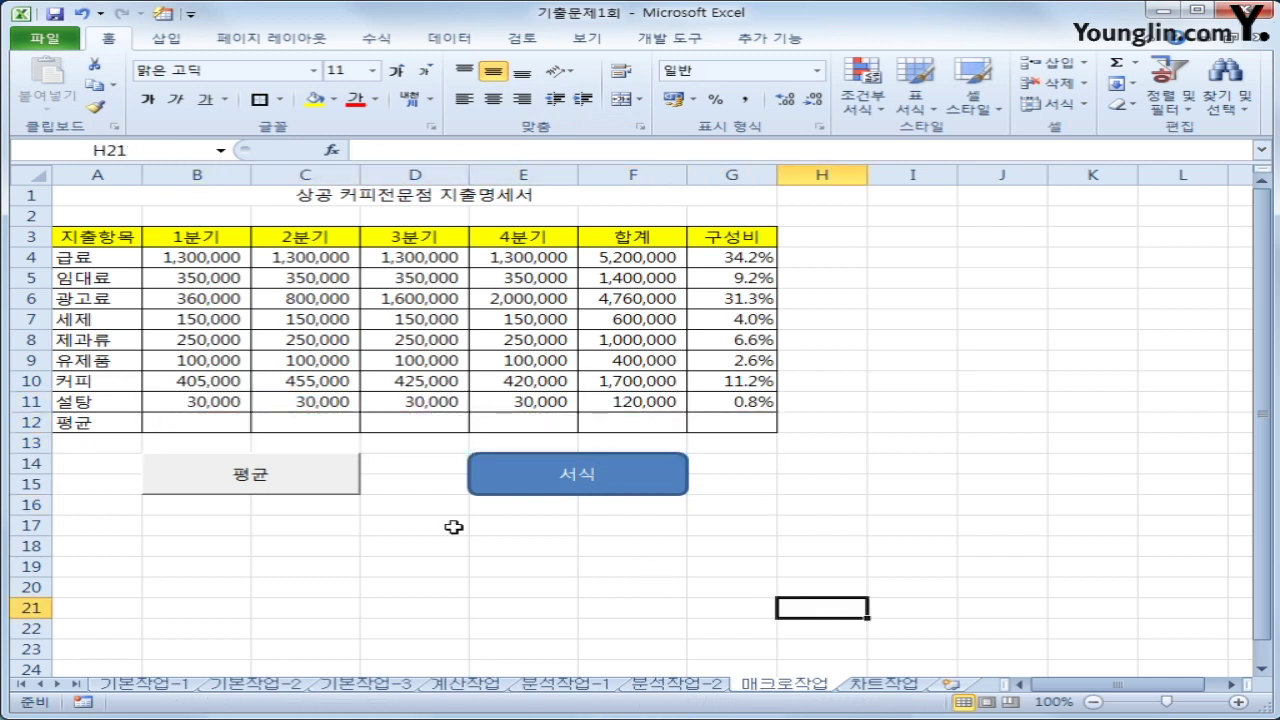
click(320, 484)
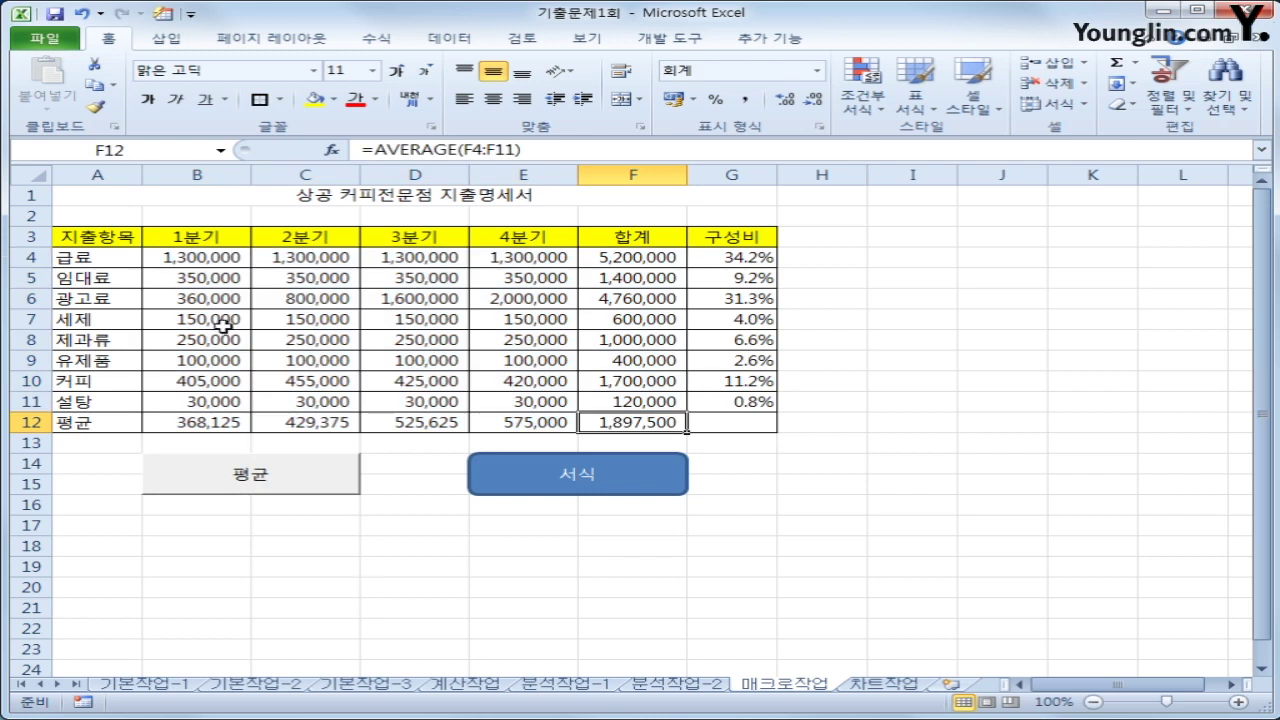
Change the fill of the header cells A3:G3 to the dark blue theme color
drag(100, 237, 766, 237)
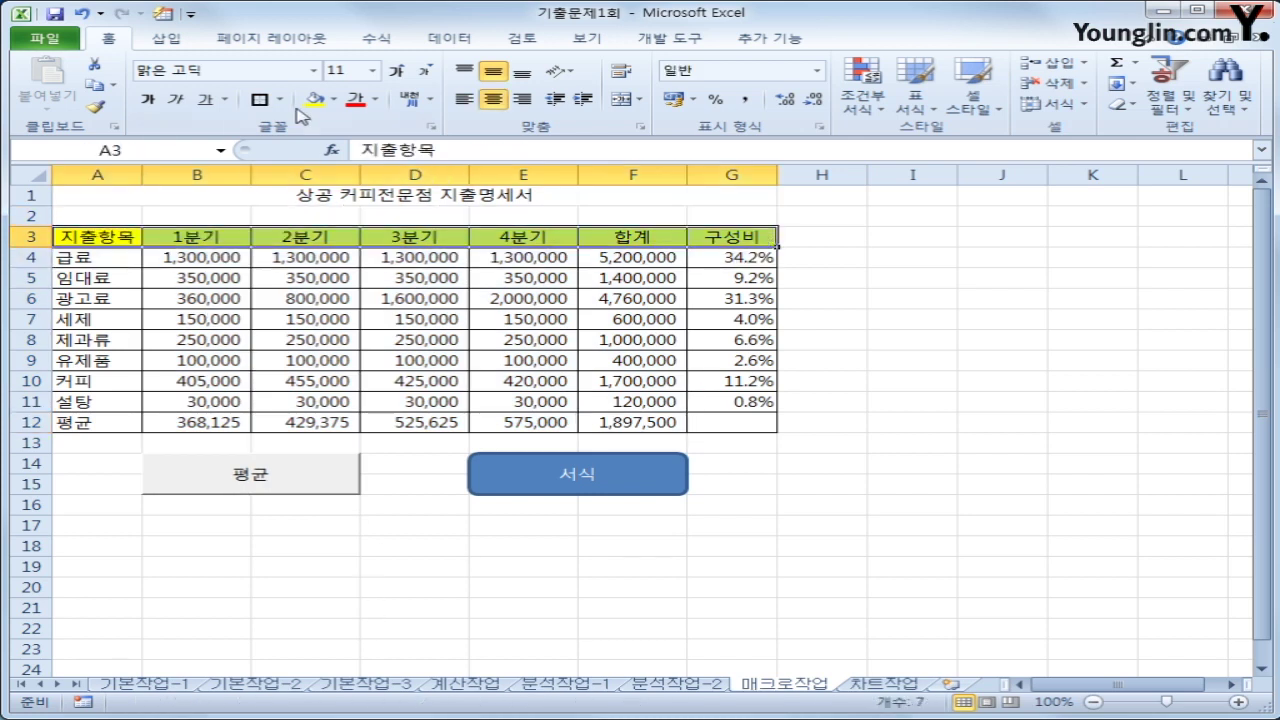
click(333, 99)
click(375, 138)
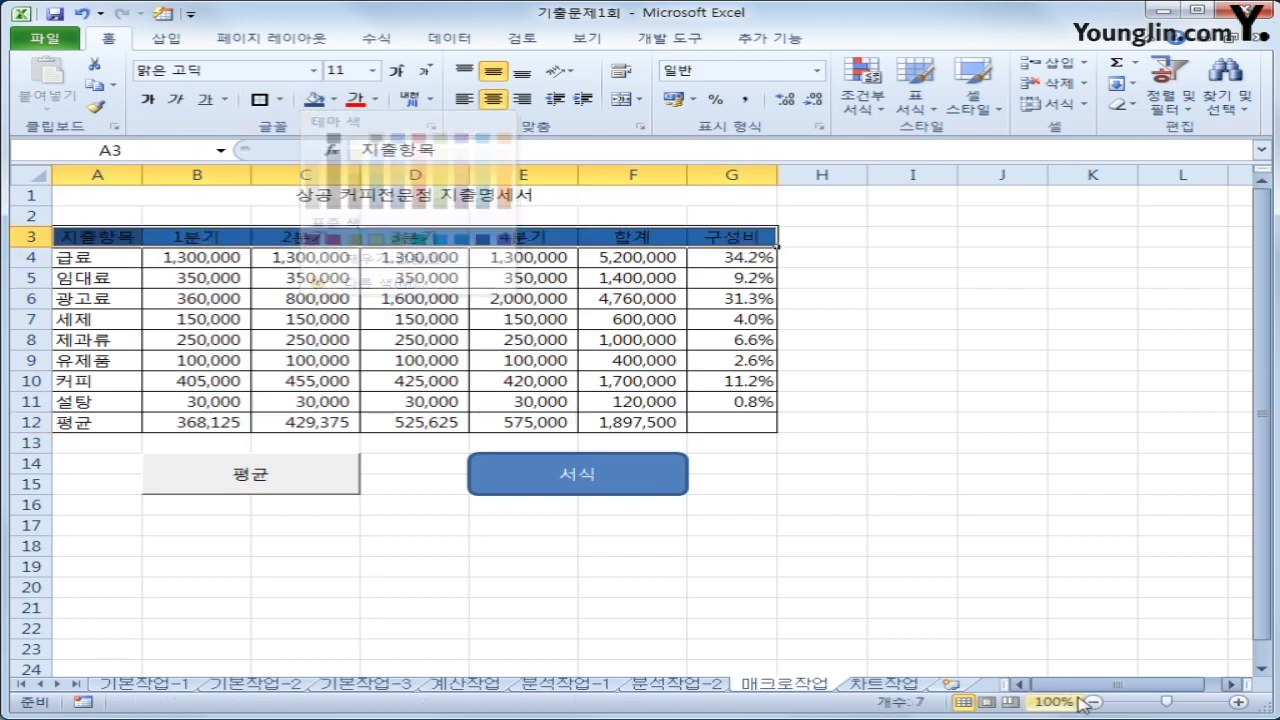
Deselect the header range and test the 서식 shape by running its macro
click(1002, 484)
click(651, 490)
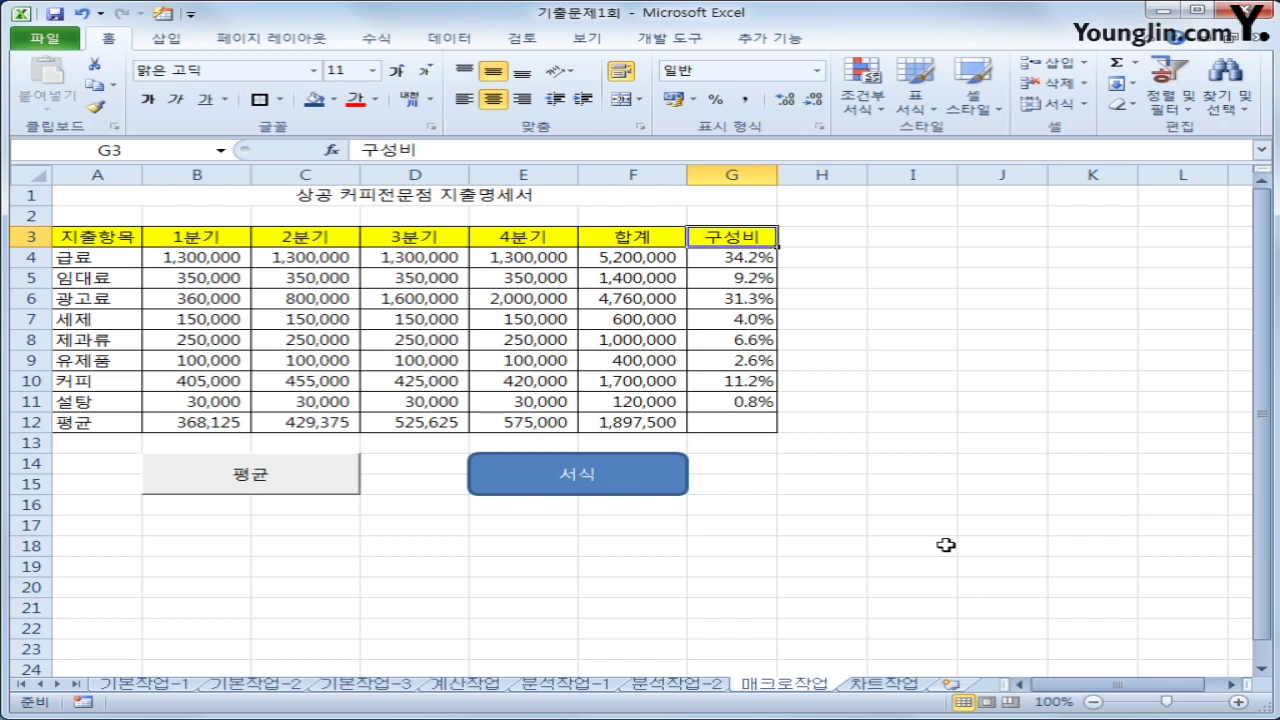
Open the 차트작업 sheet and select its column chart, reviewing it together with the source table
click(910, 686)
click(1057, 482)
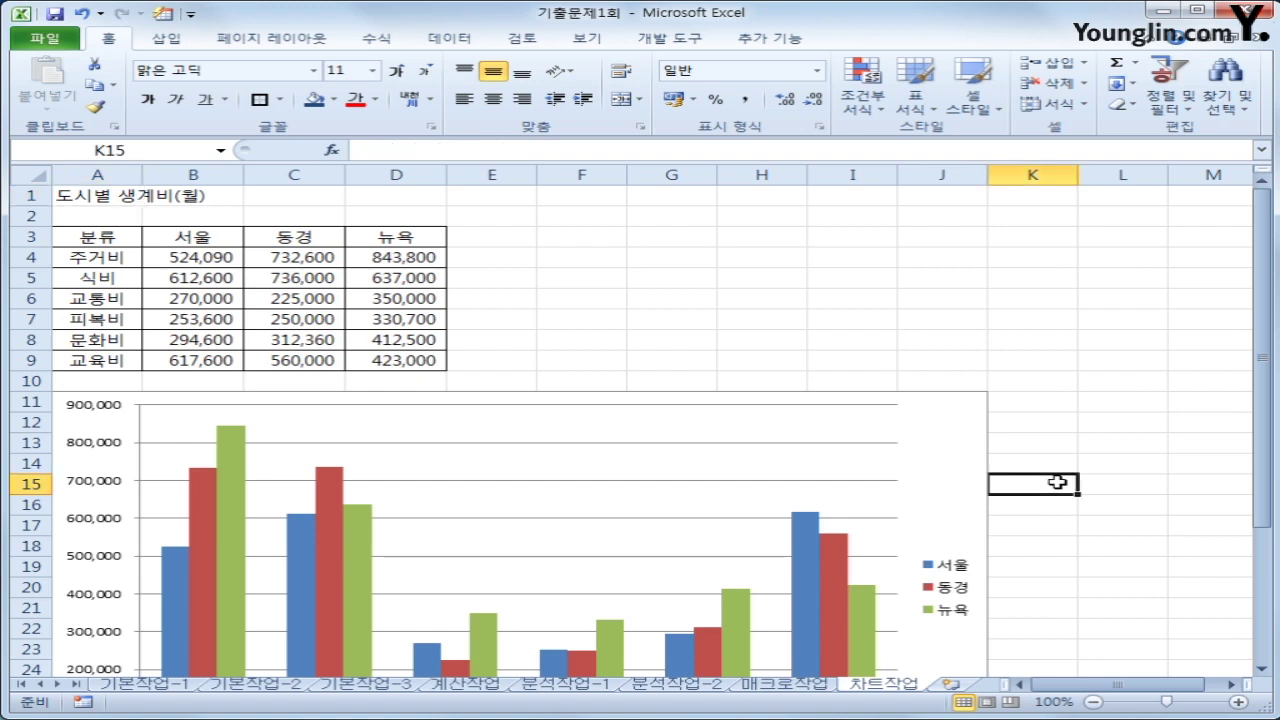
scroll(1050, 480, down, 2)
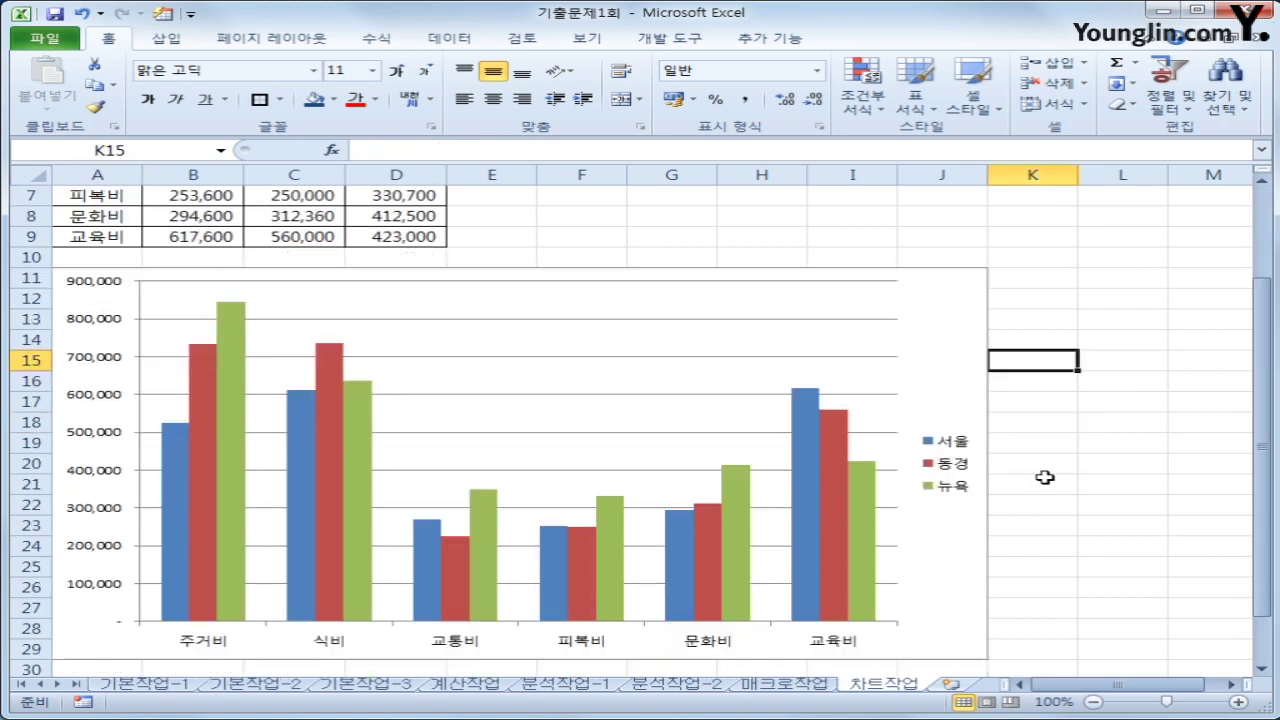
click(943, 355)
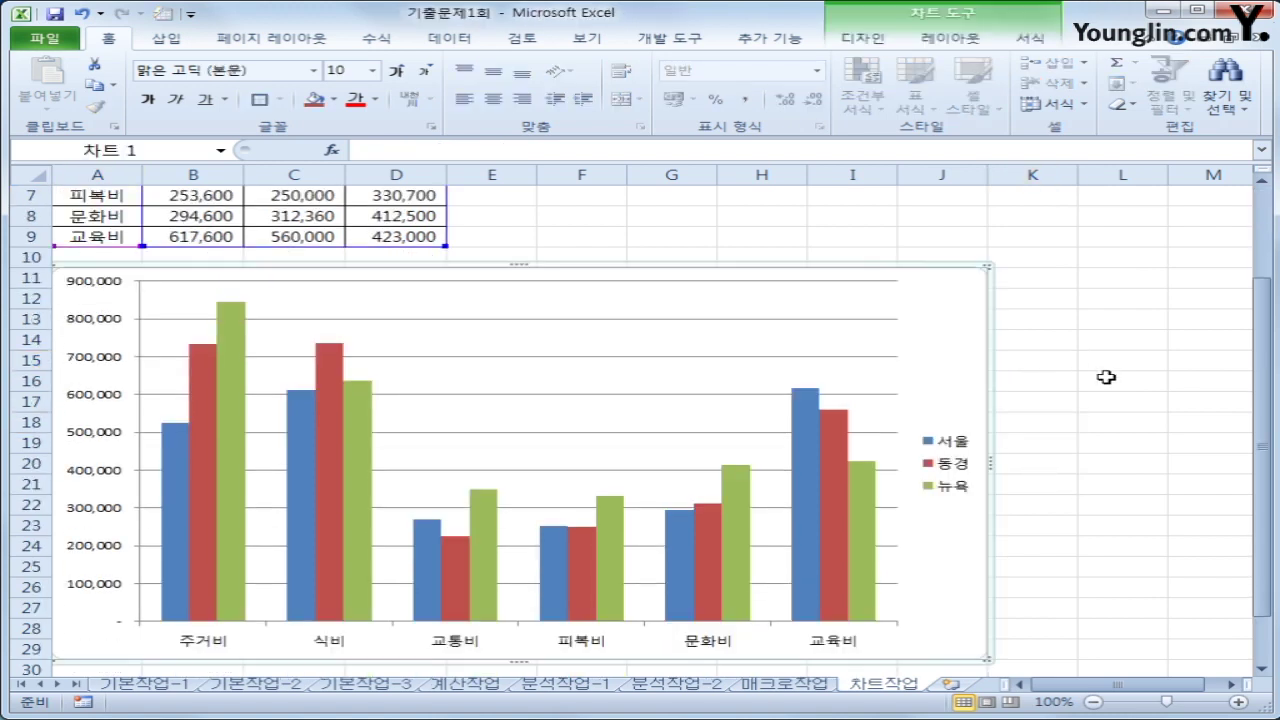
scroll(1106, 377, up, 2)
scroll(1106, 377, down, 2)
scroll(1106, 377, up, 1)
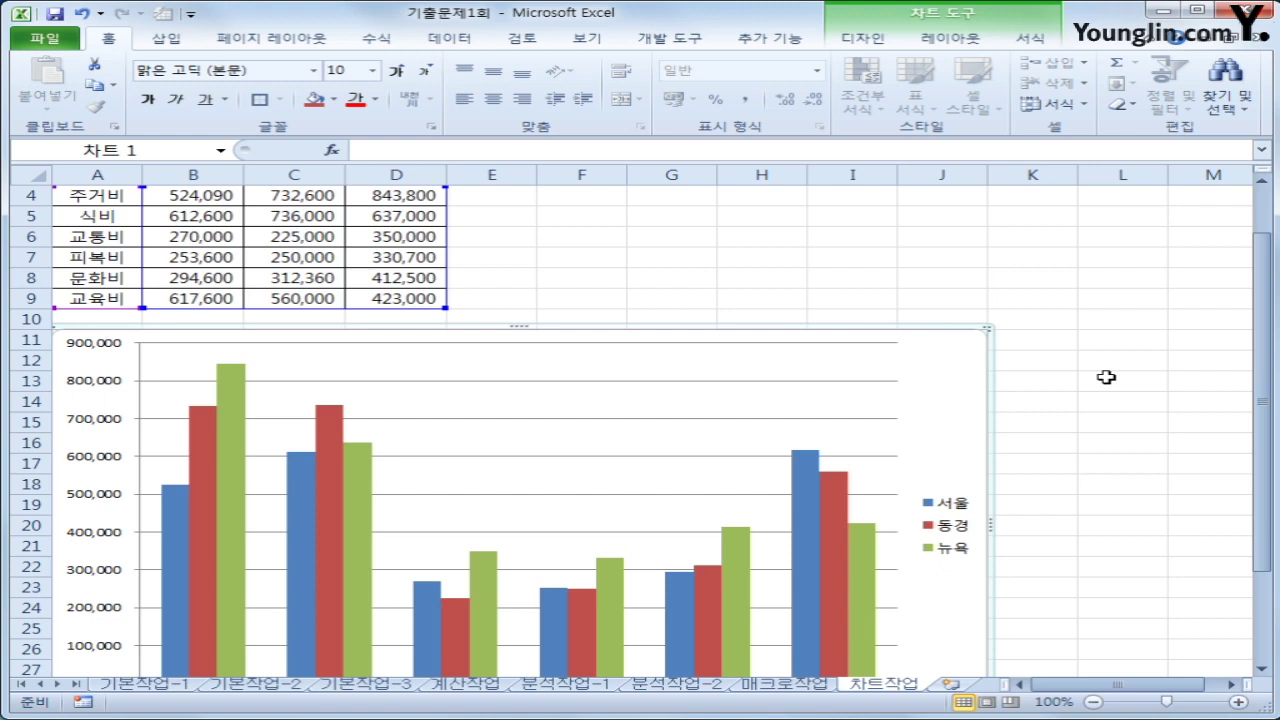
scroll(1106, 377, down, 1)
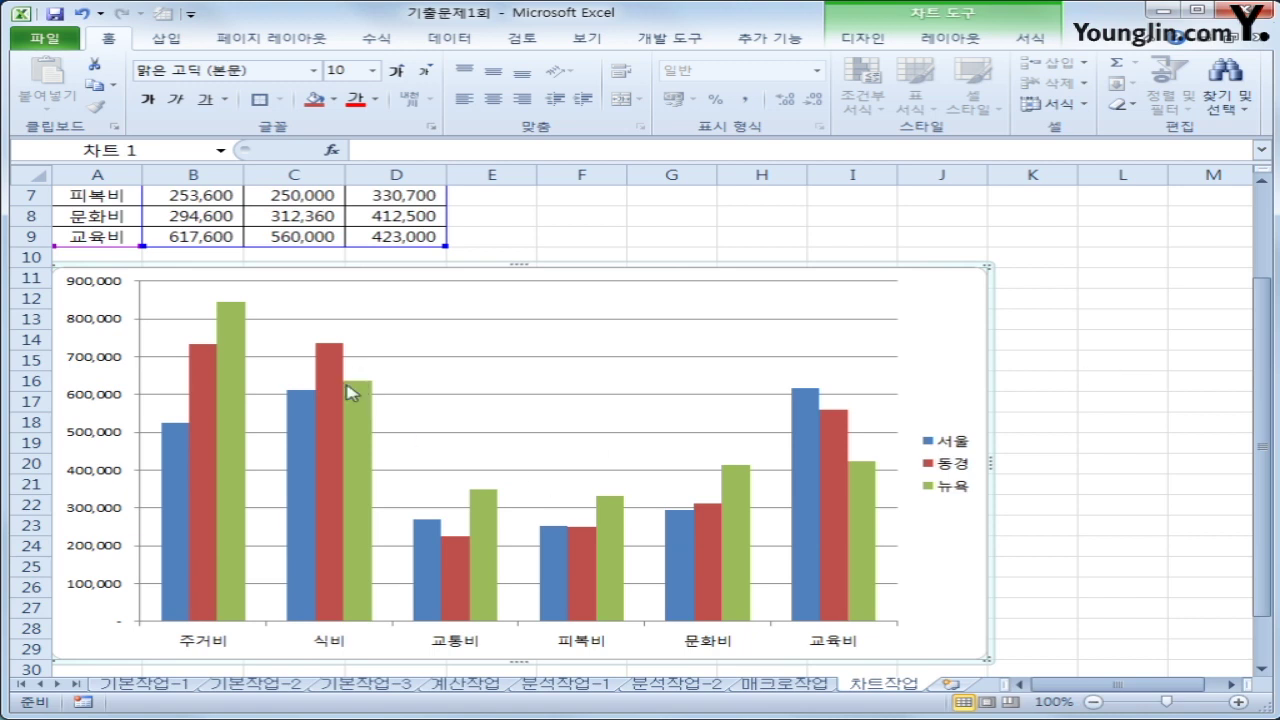
Delete the 동경 data series from the column chart
click(200, 371)
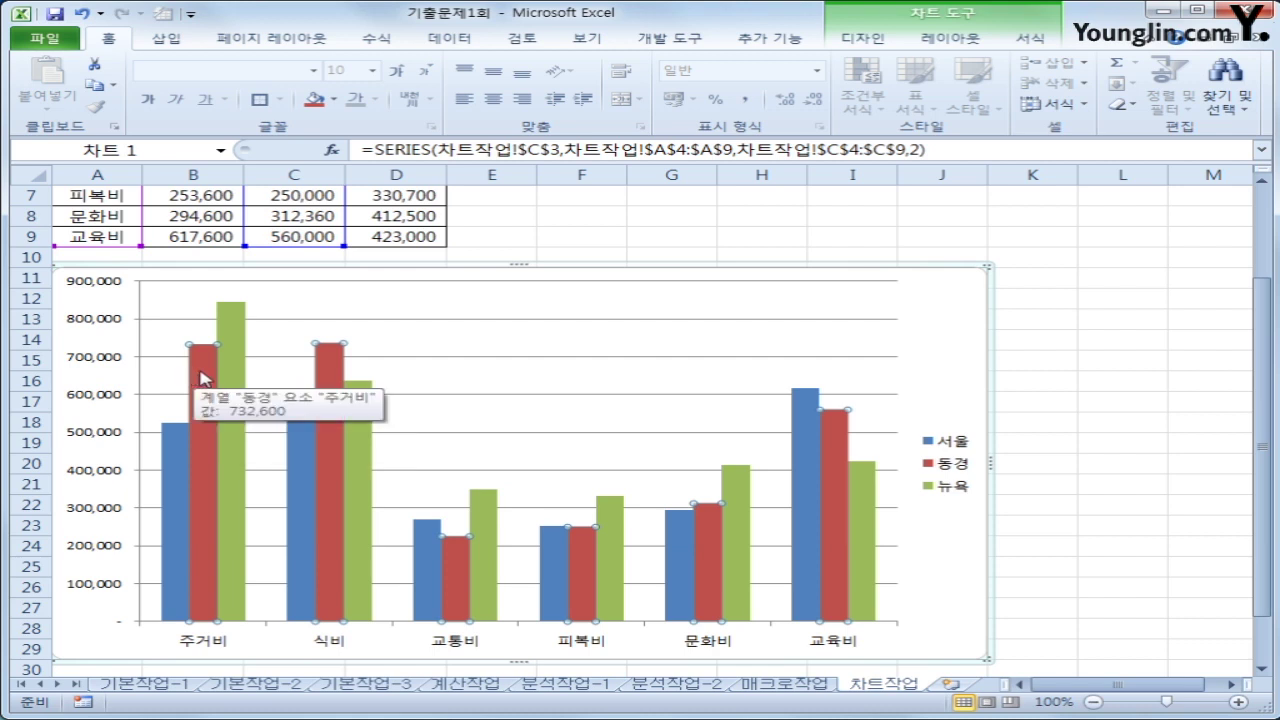
right_click(194, 372)
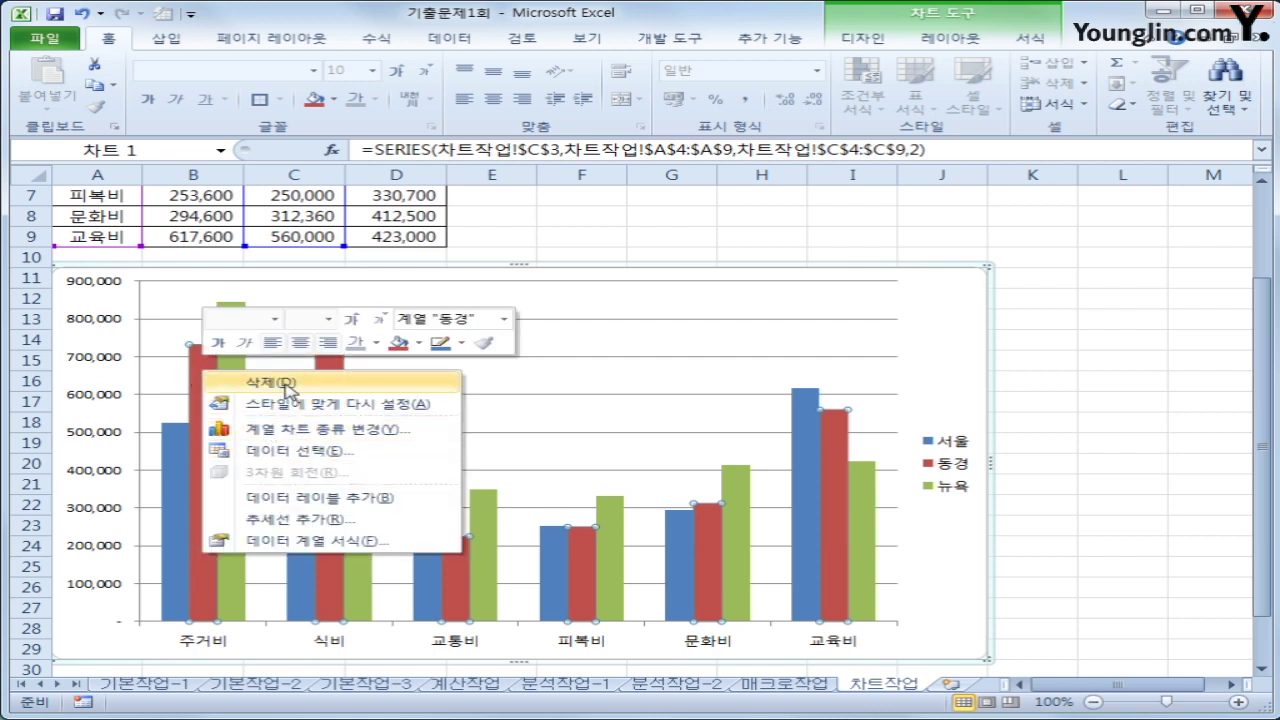
click(285, 384)
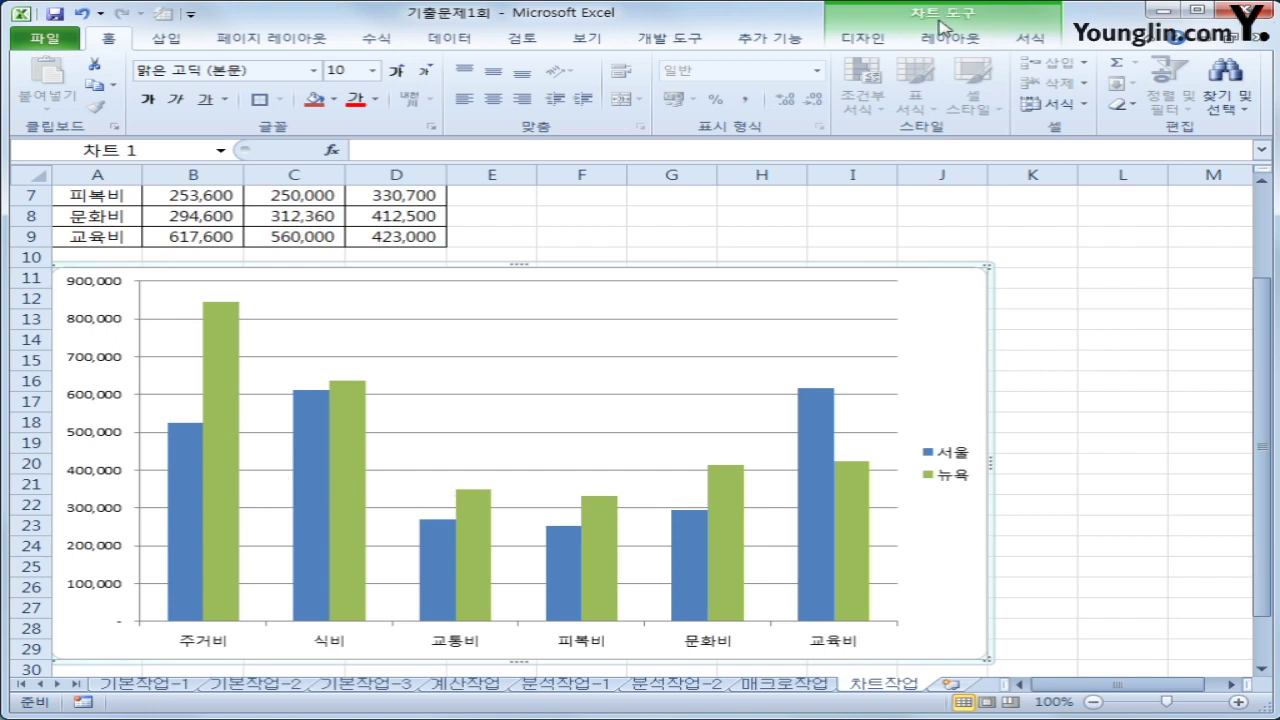
Add a chart title above the plot area and set its text to "서울, 뉴욕 생계비(월)"
click(940, 40)
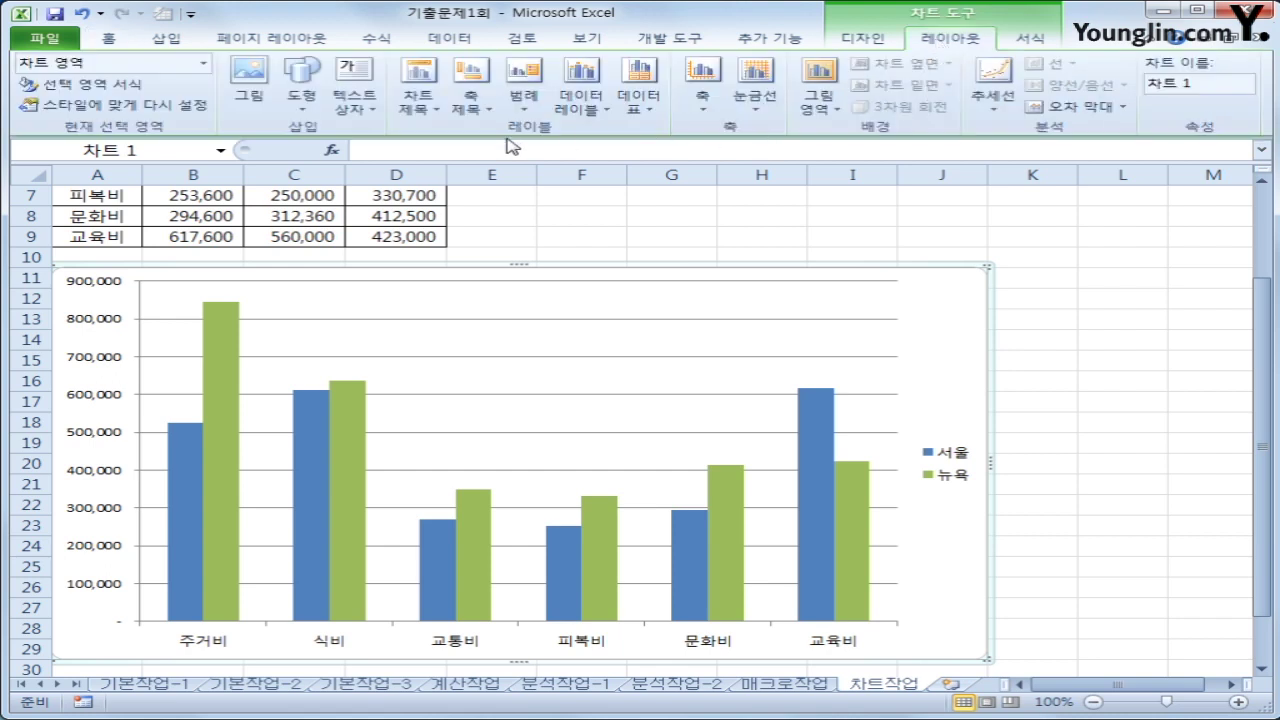
click(417, 100)
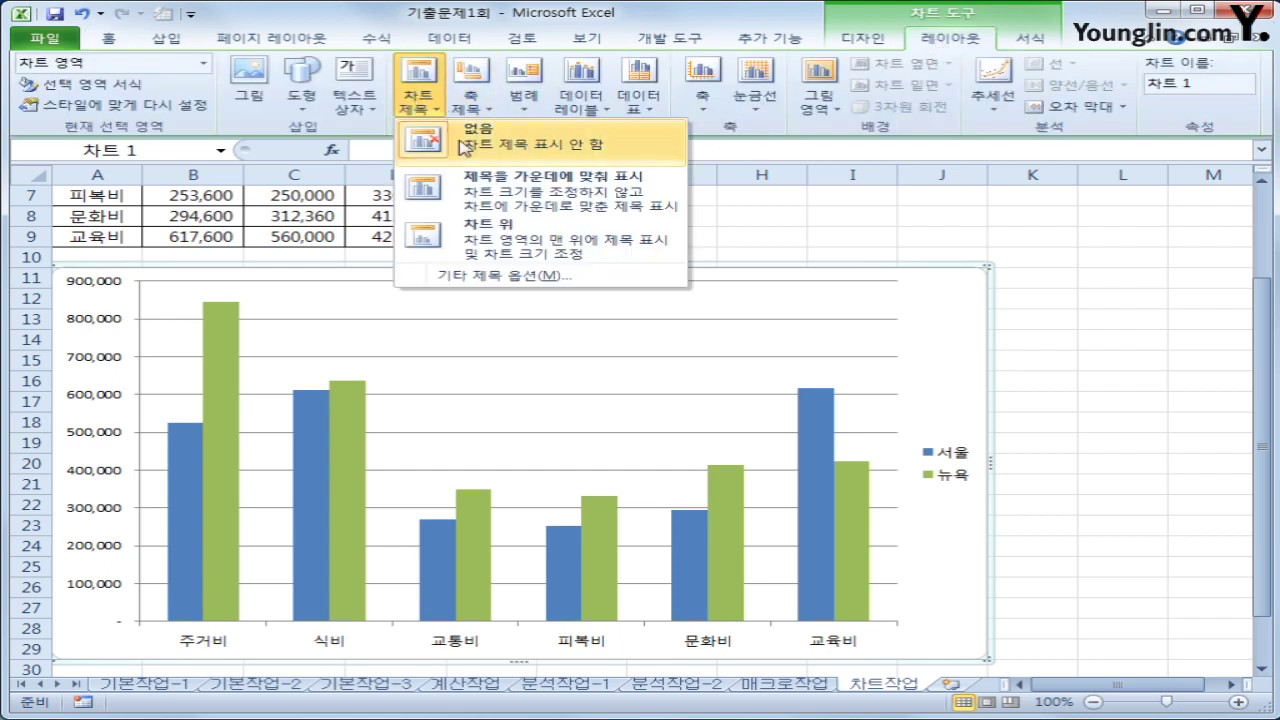
click(505, 242)
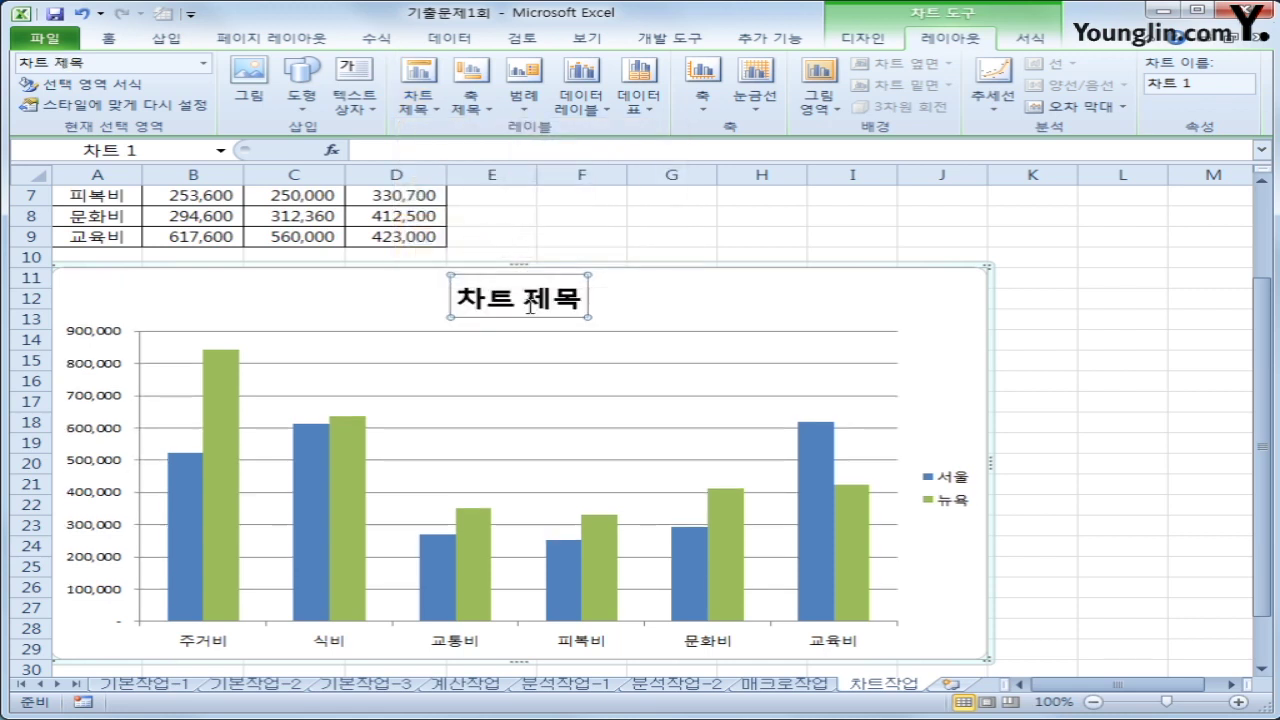
drag(458, 294, 578, 314)
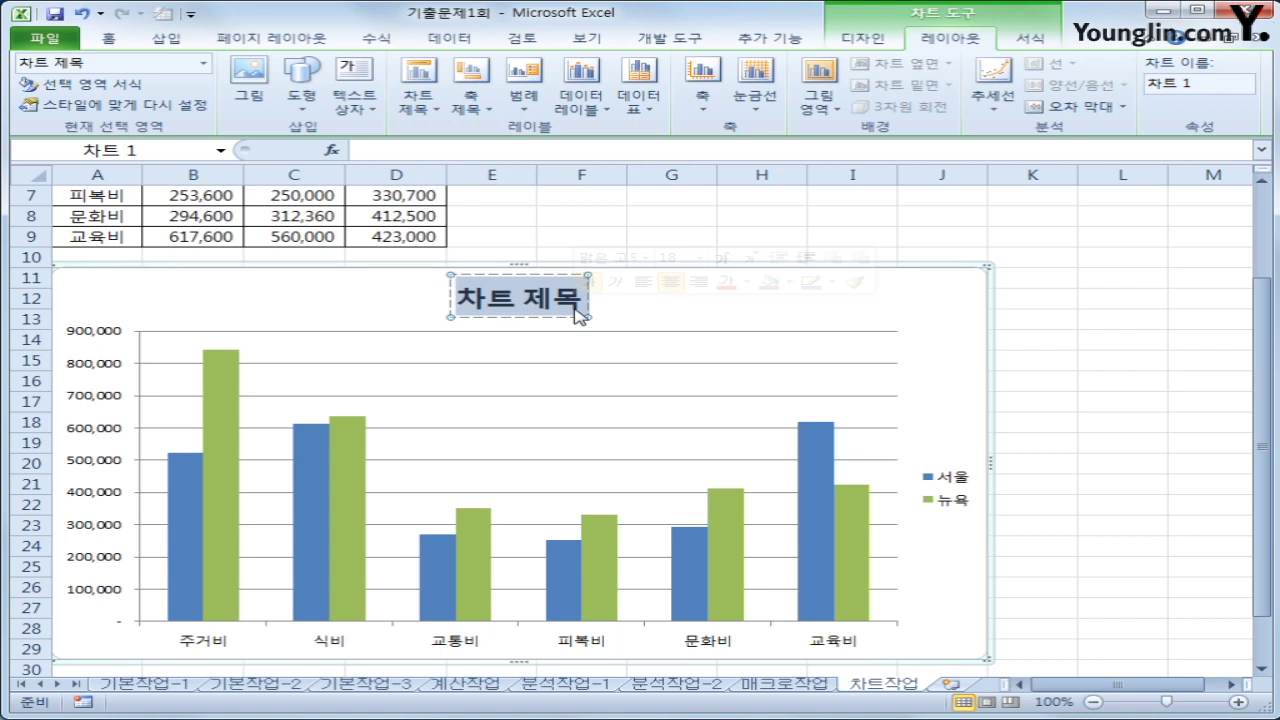
text(서)
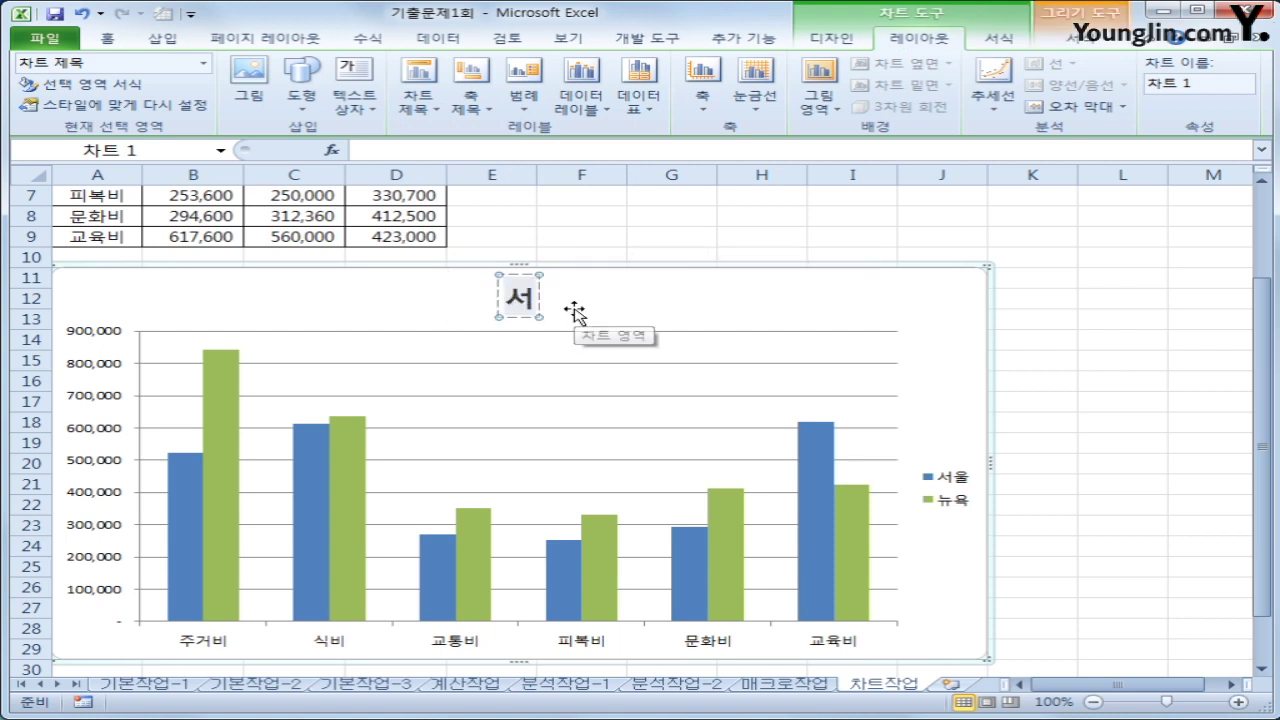
text(울, 뉴욕)
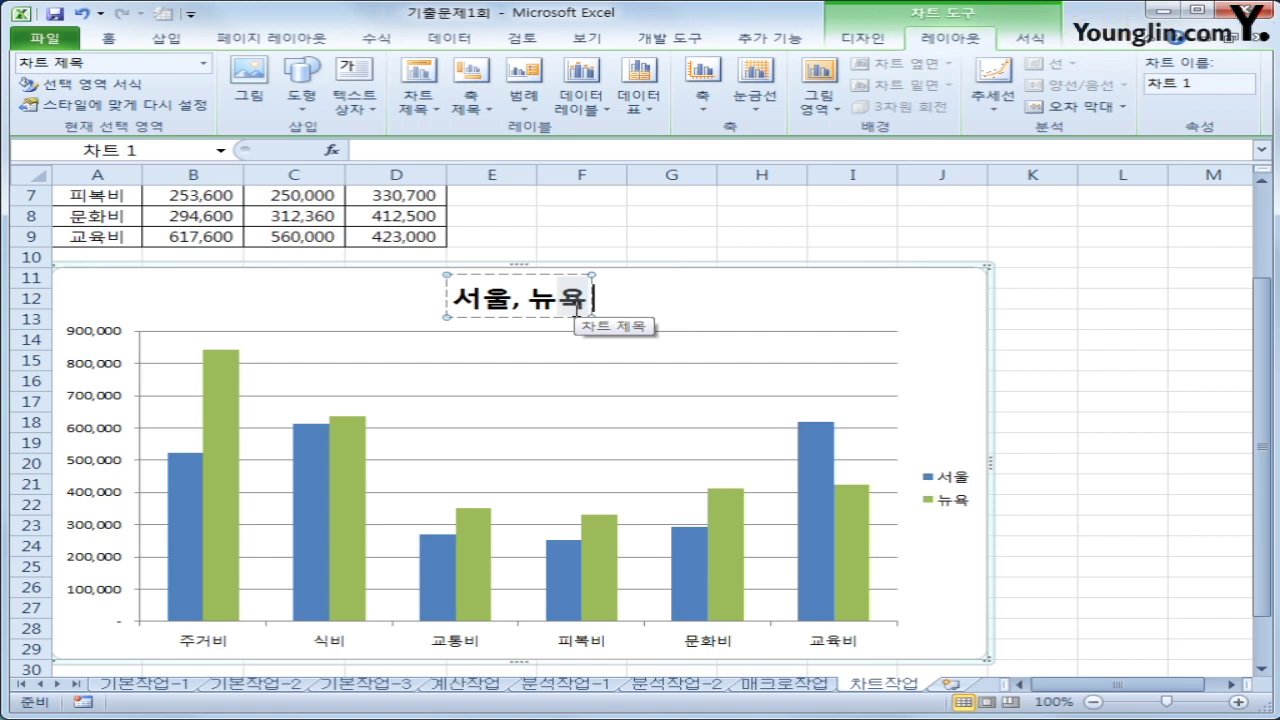
text( 생계비(ㅇ)
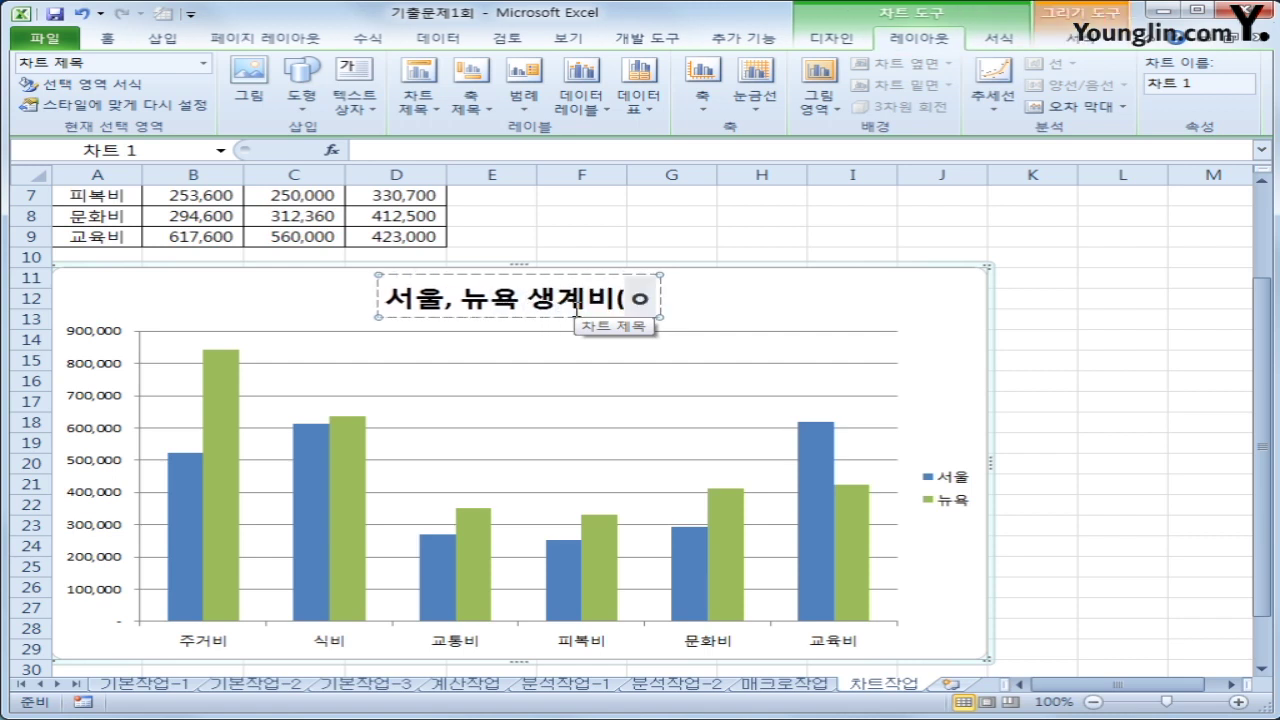
text(월))
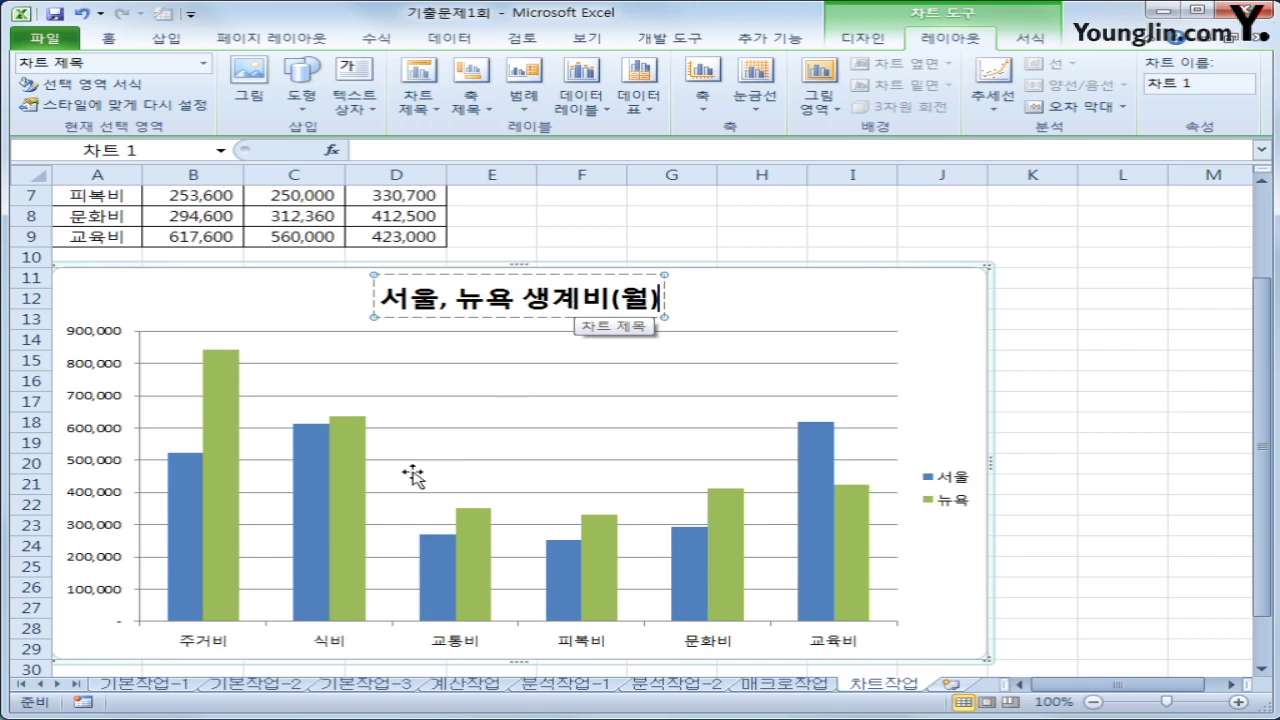
Add a vertical-text title to the chart's vertical axis and set it to 금액
mouse_move(318, 492)
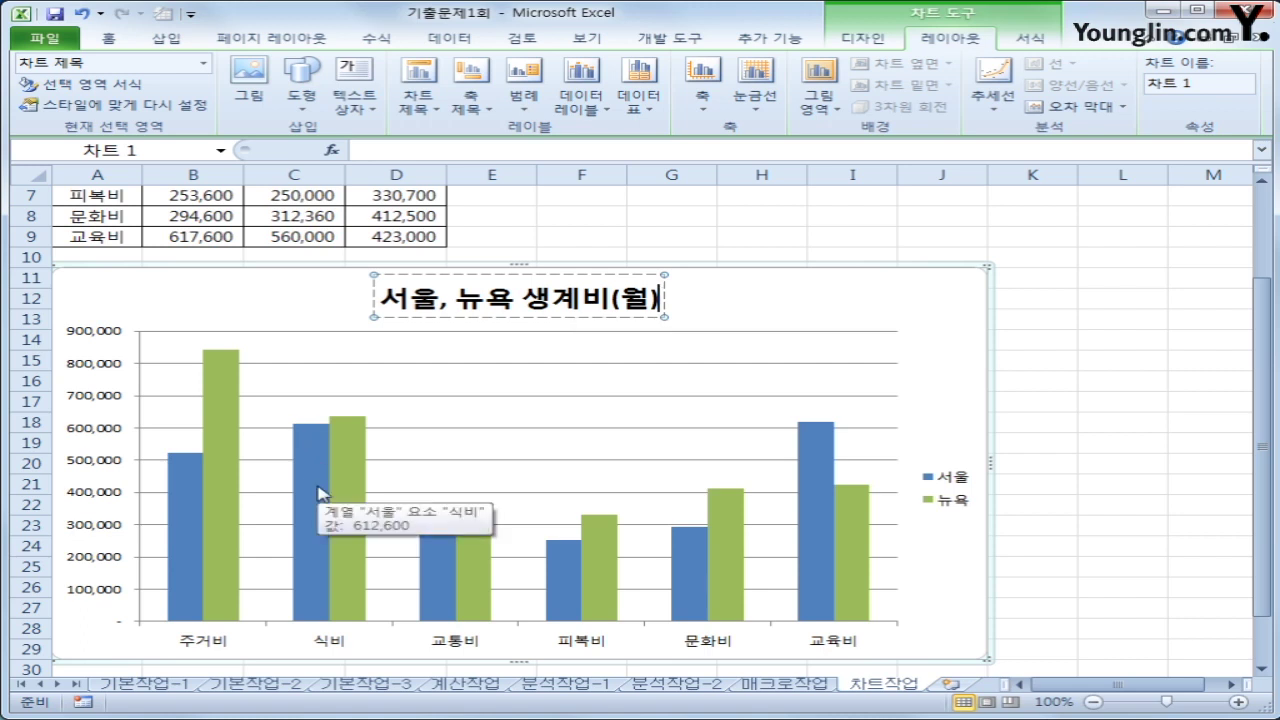
click(478, 108)
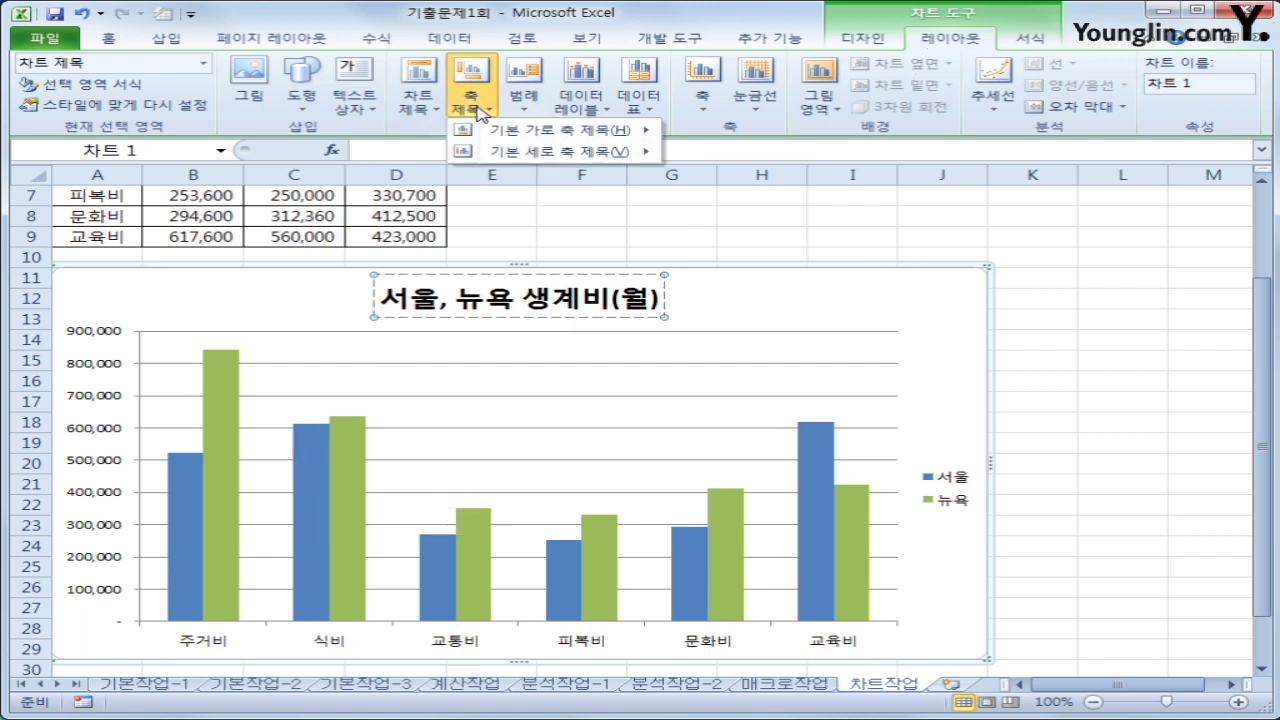
mouse_move(520, 152)
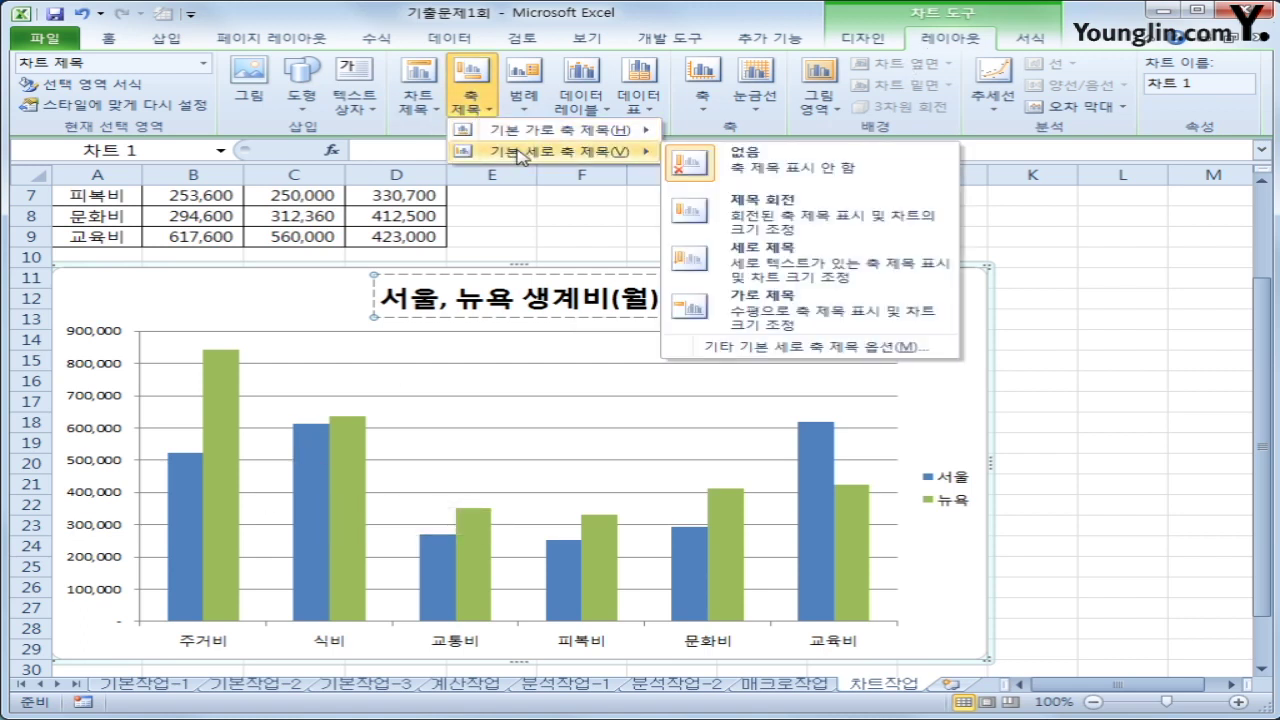
click(792, 256)
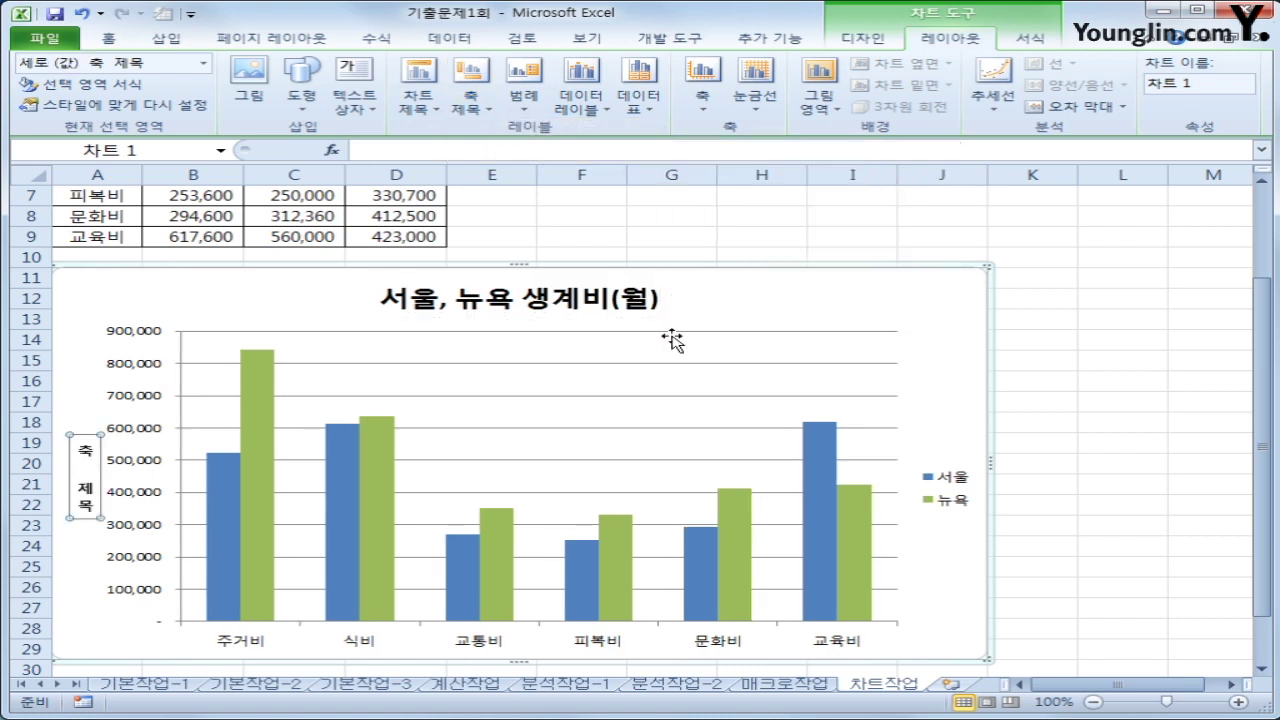
drag(87, 443, 87, 528)
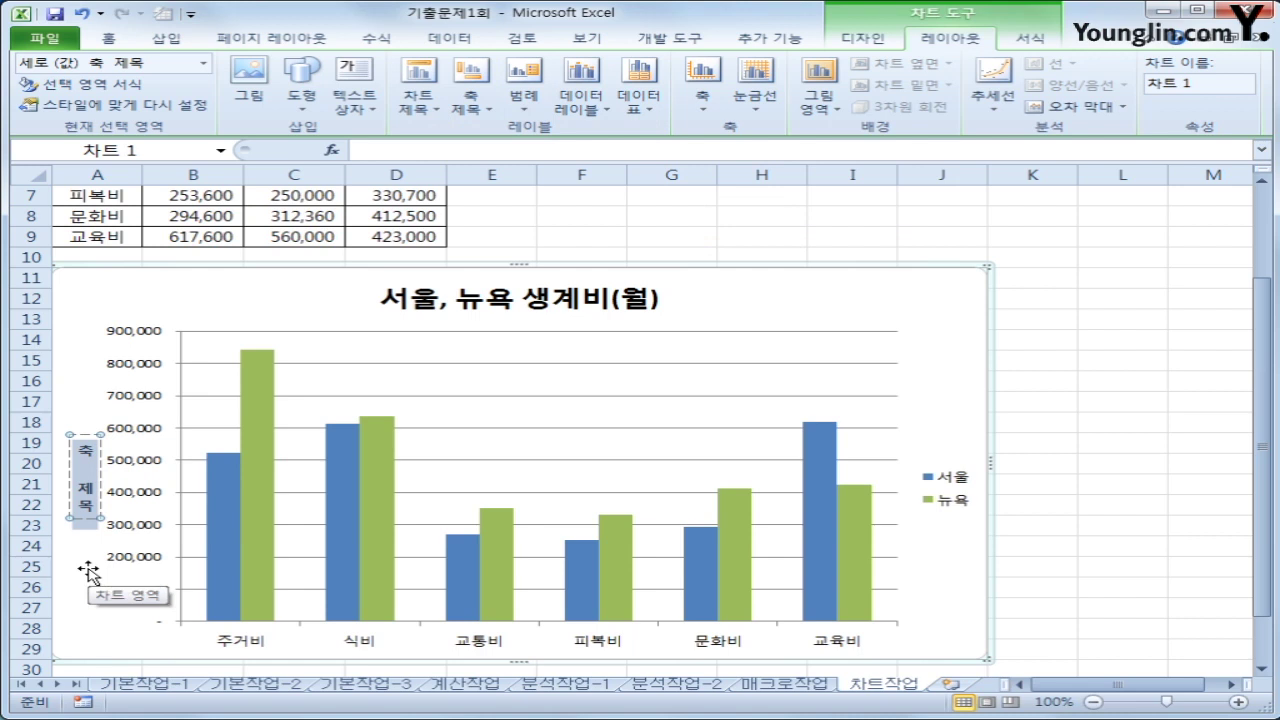
text(그매)
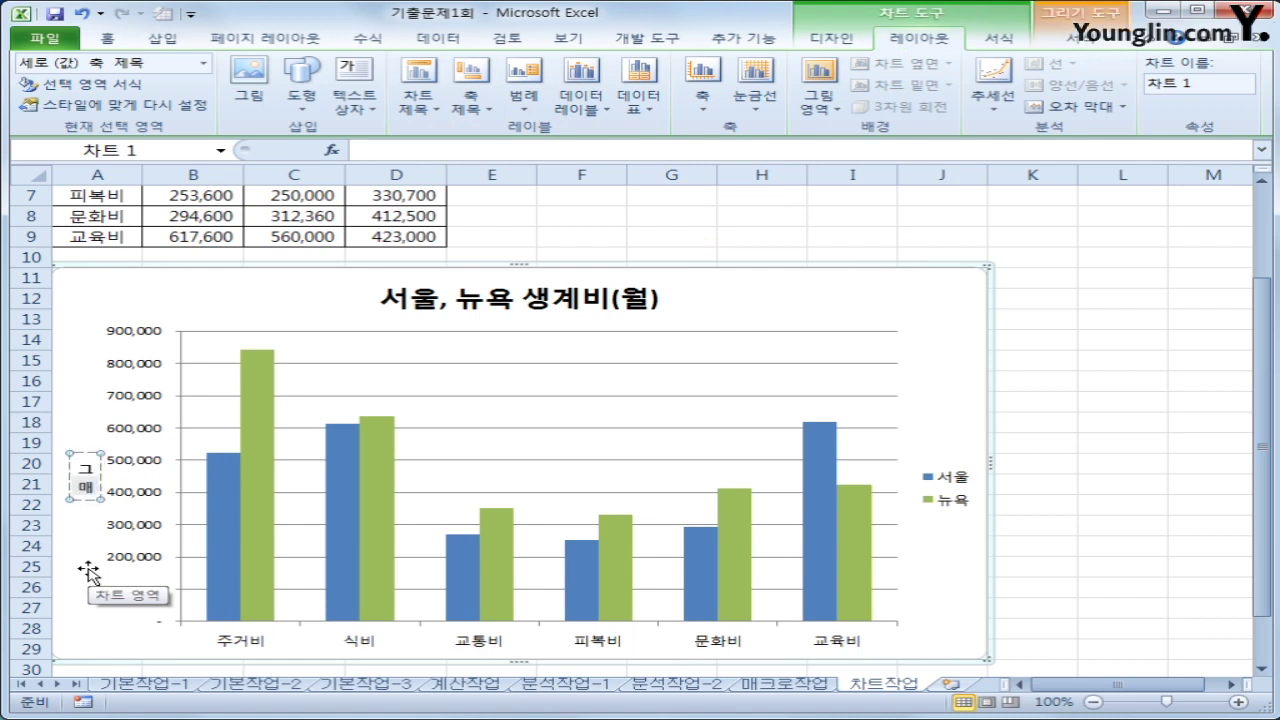
key(BackSpace)
key(BackSpace)
text(ㄱ)
text(금액)
Add a title below the chart's horizontal axis and set it to 분류
click(466, 108)
mouse_move(556, 136)
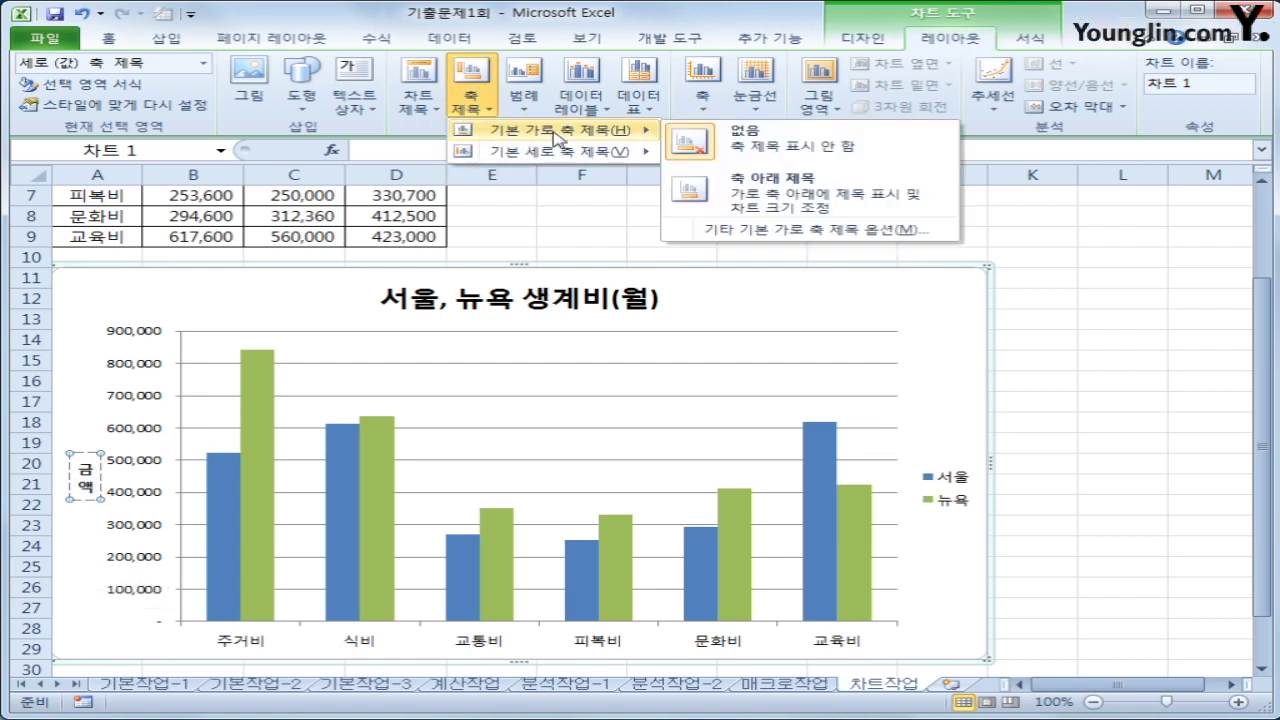
click(765, 193)
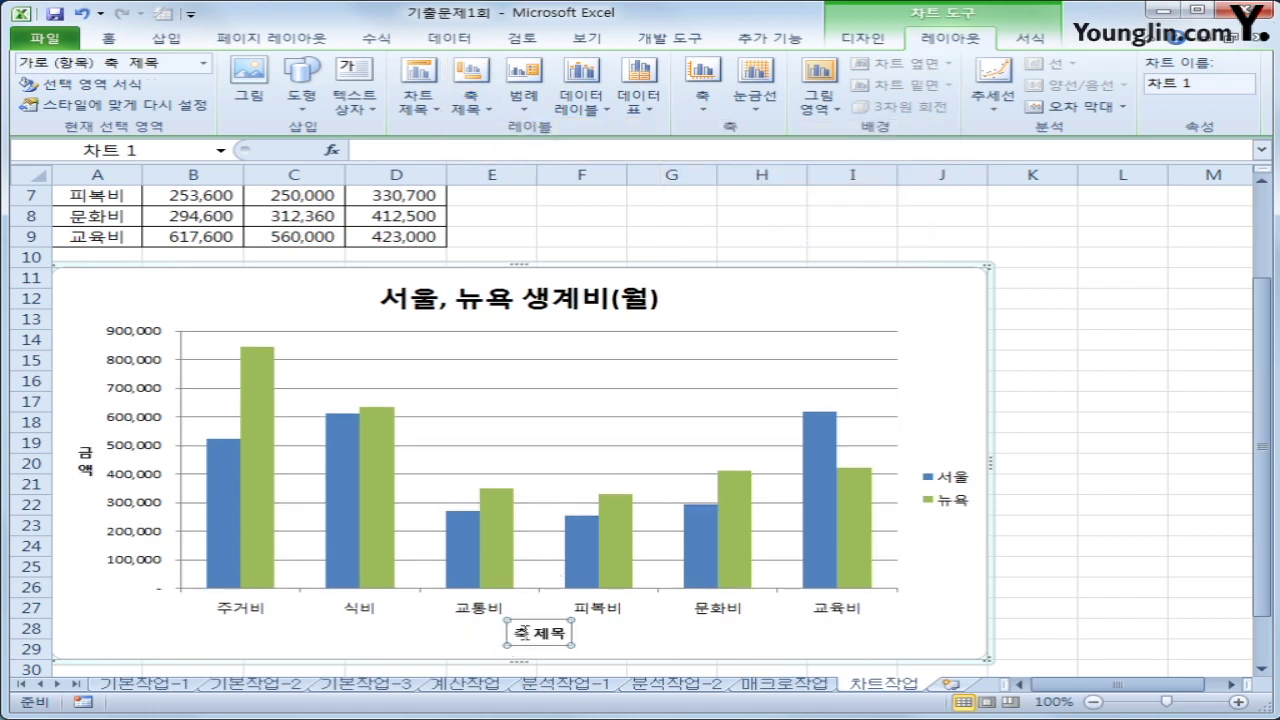
drag(512, 633, 570, 634)
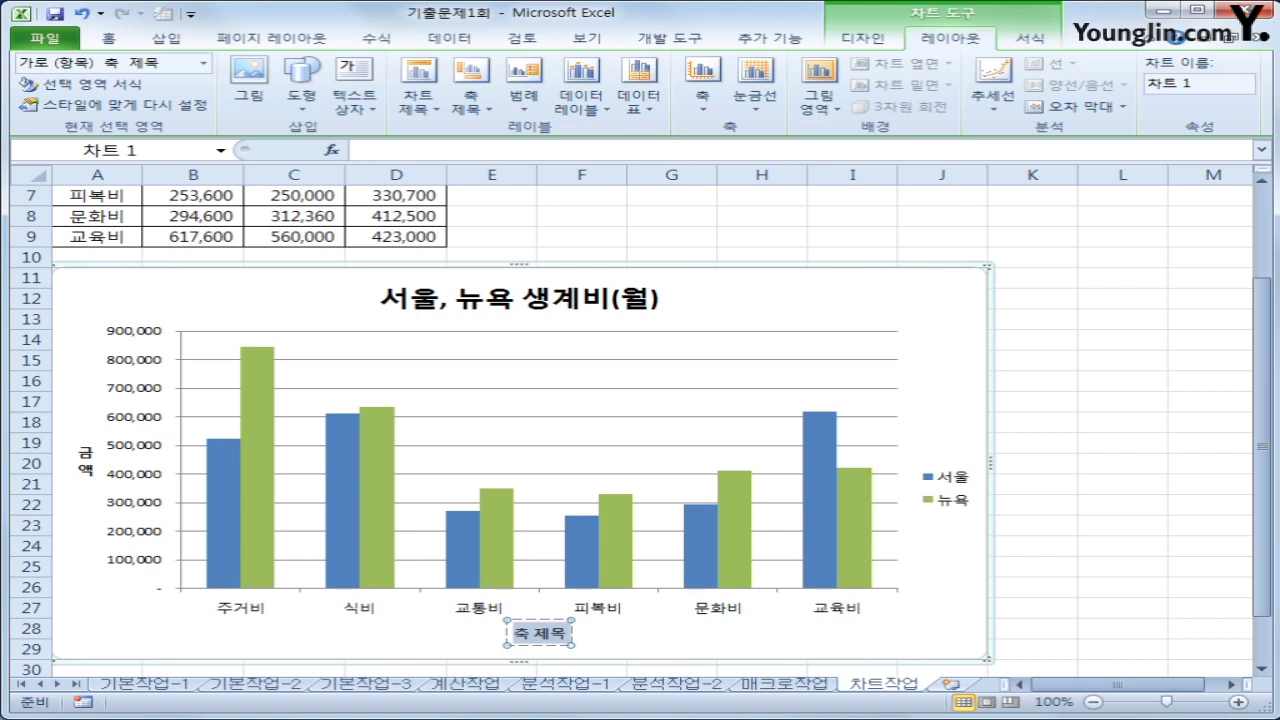
text(분류)
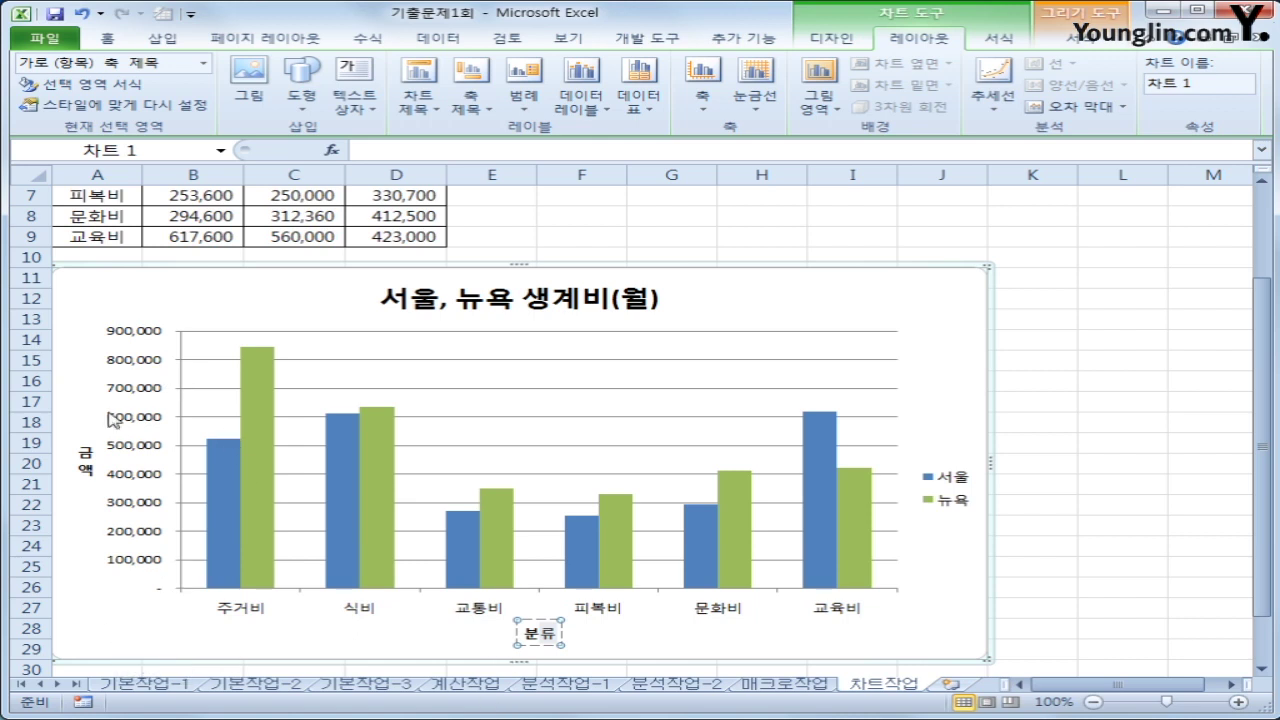
Fix the vertical axis maximum at 1000000 and its major unit at 200000
click(132, 392)
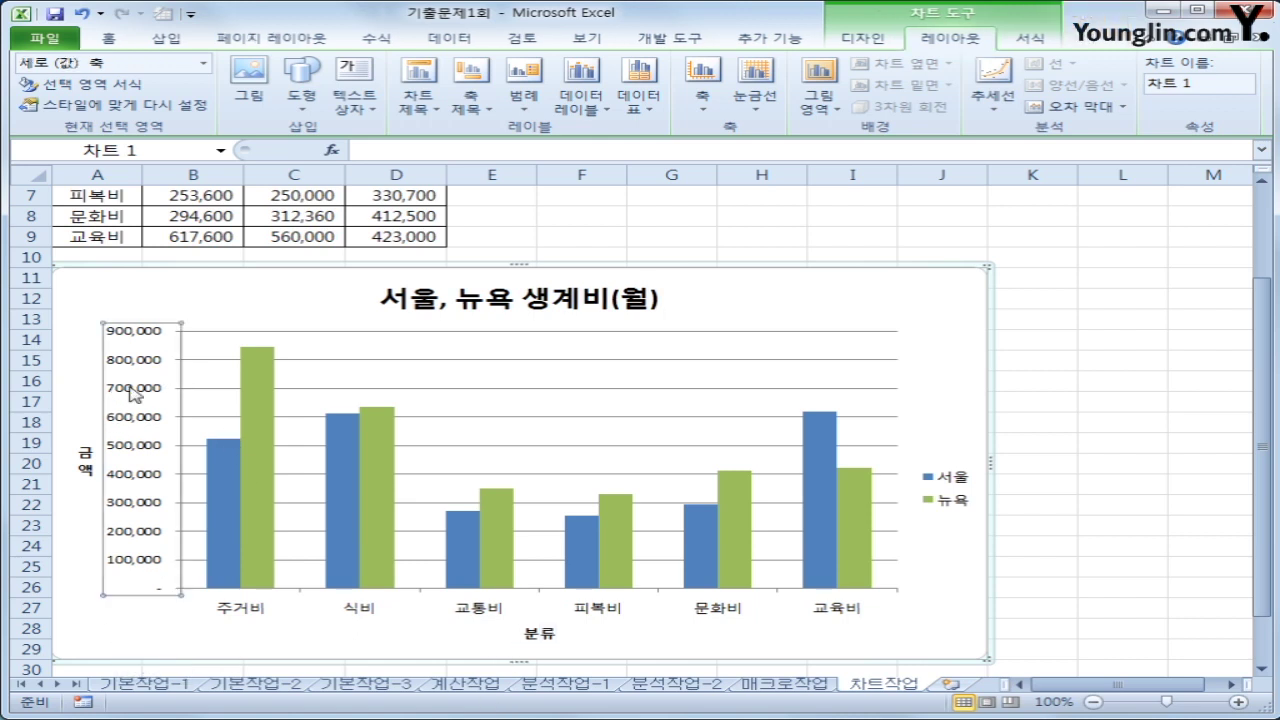
right_click(132, 392)
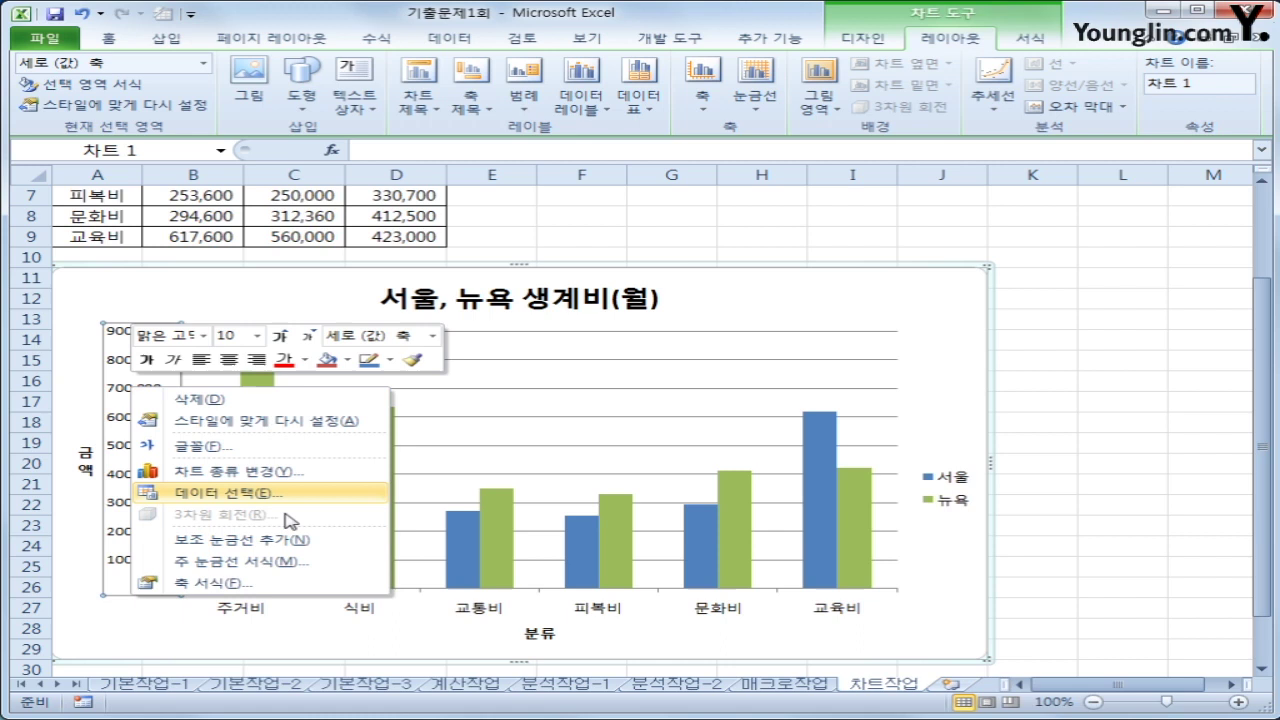
click(265, 585)
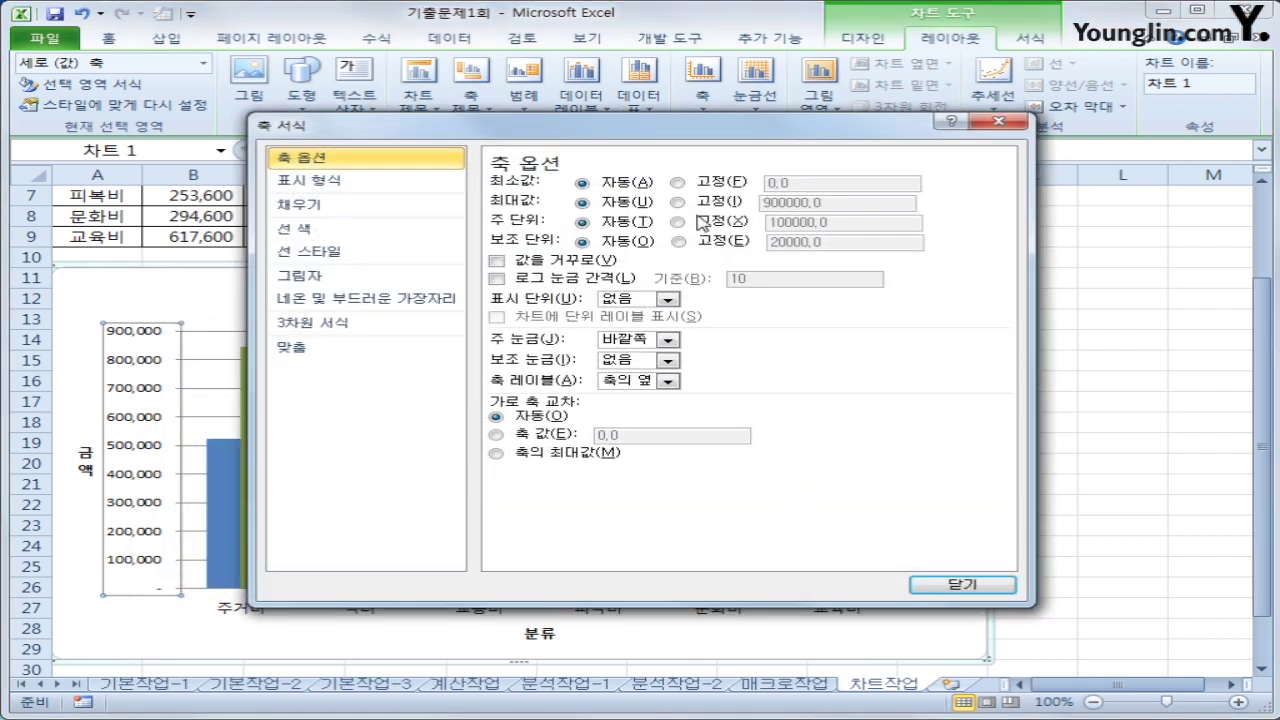
click(680, 202)
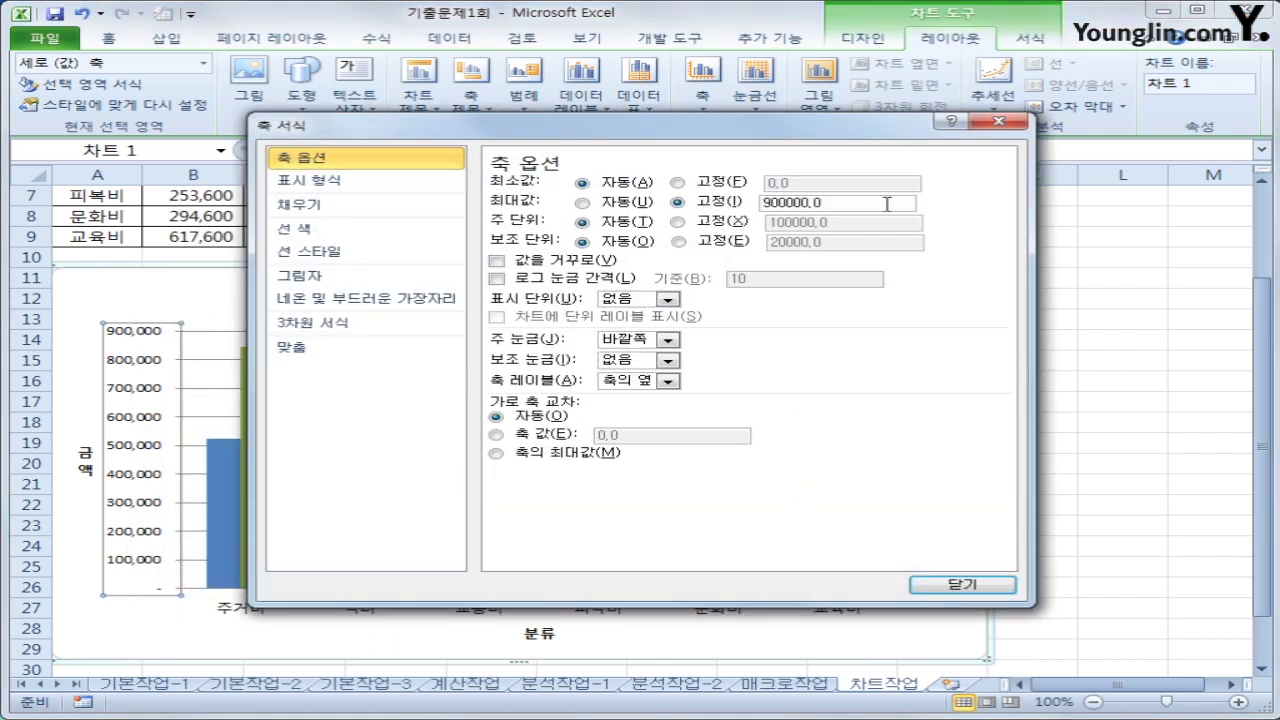
drag(862, 205, 640, 210)
text(1)
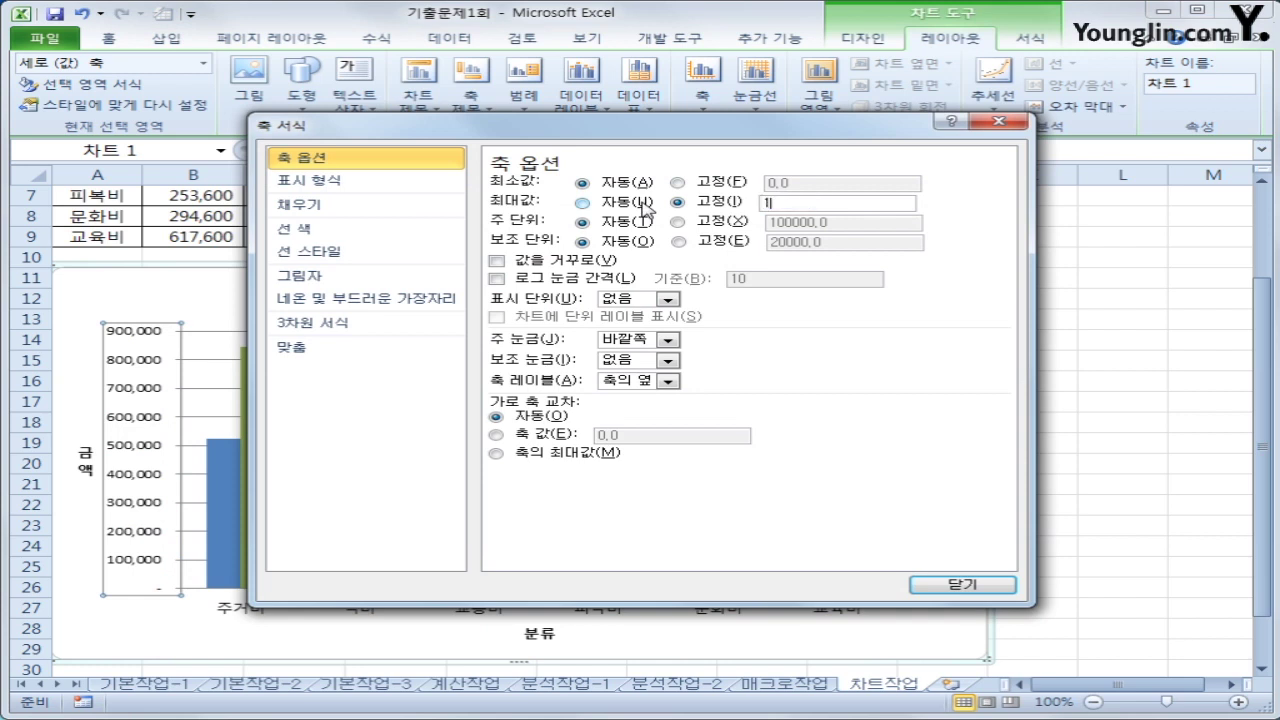
text(000000)
click(680, 222)
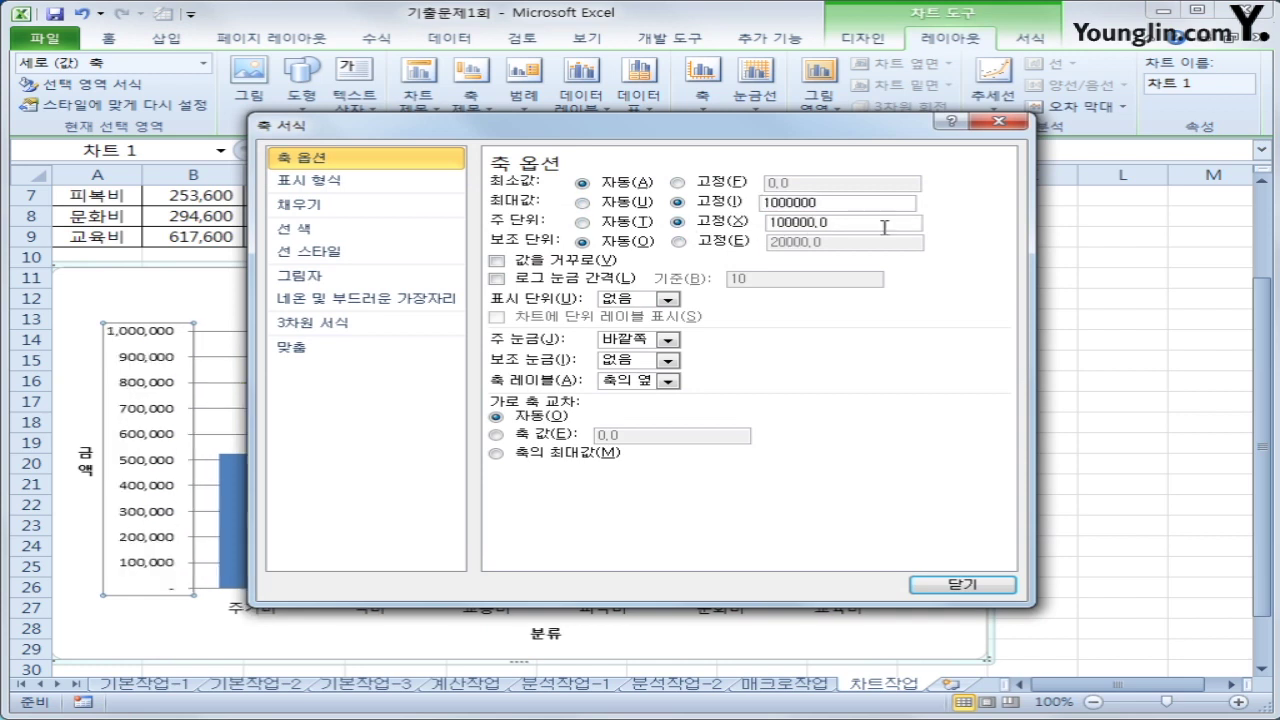
drag(885, 228, 722, 230)
text(200000)
click(963, 584)
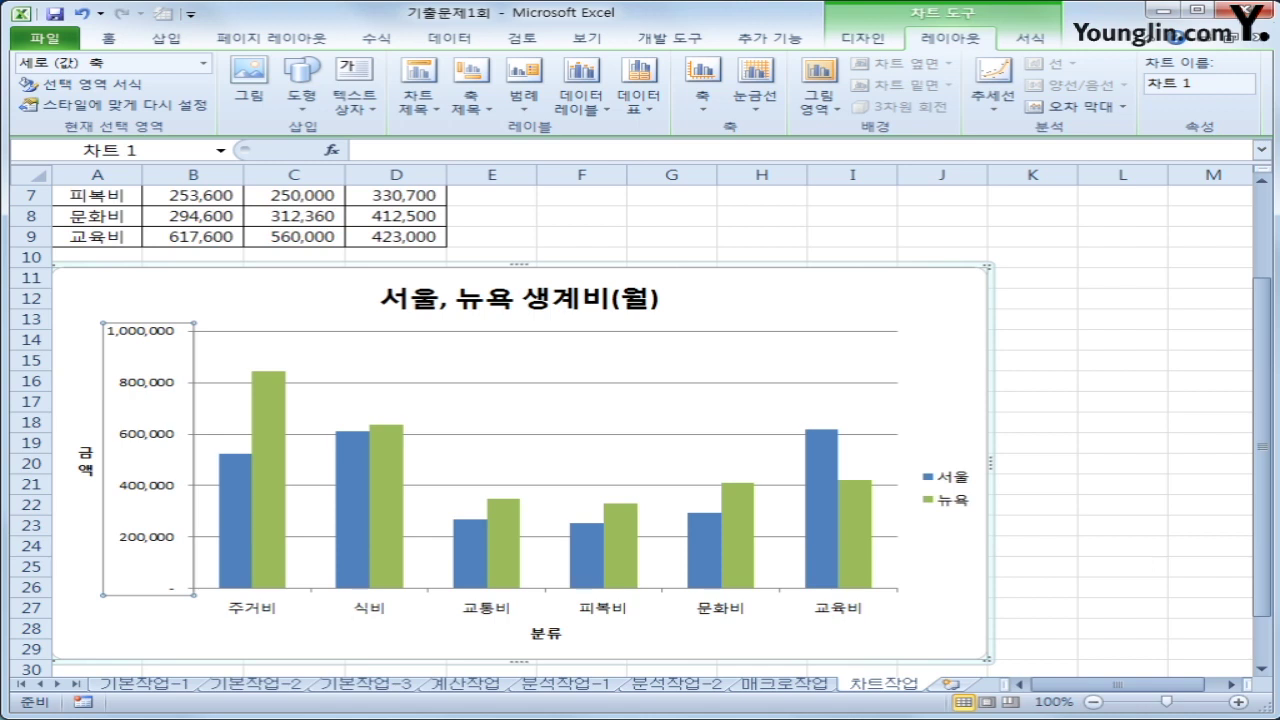
Apply the multicolor beveled chart style from the gallery's fourth row to the whole chart, and deselect the chart
click(948, 300)
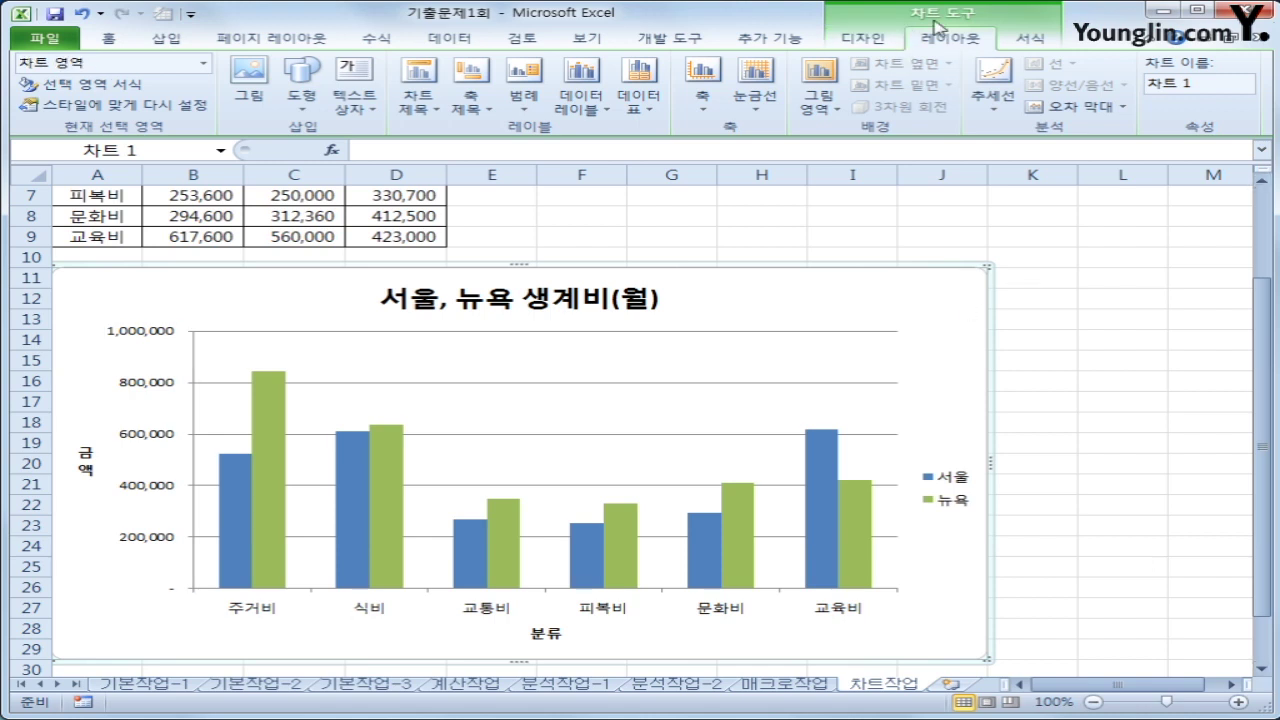
click(880, 38)
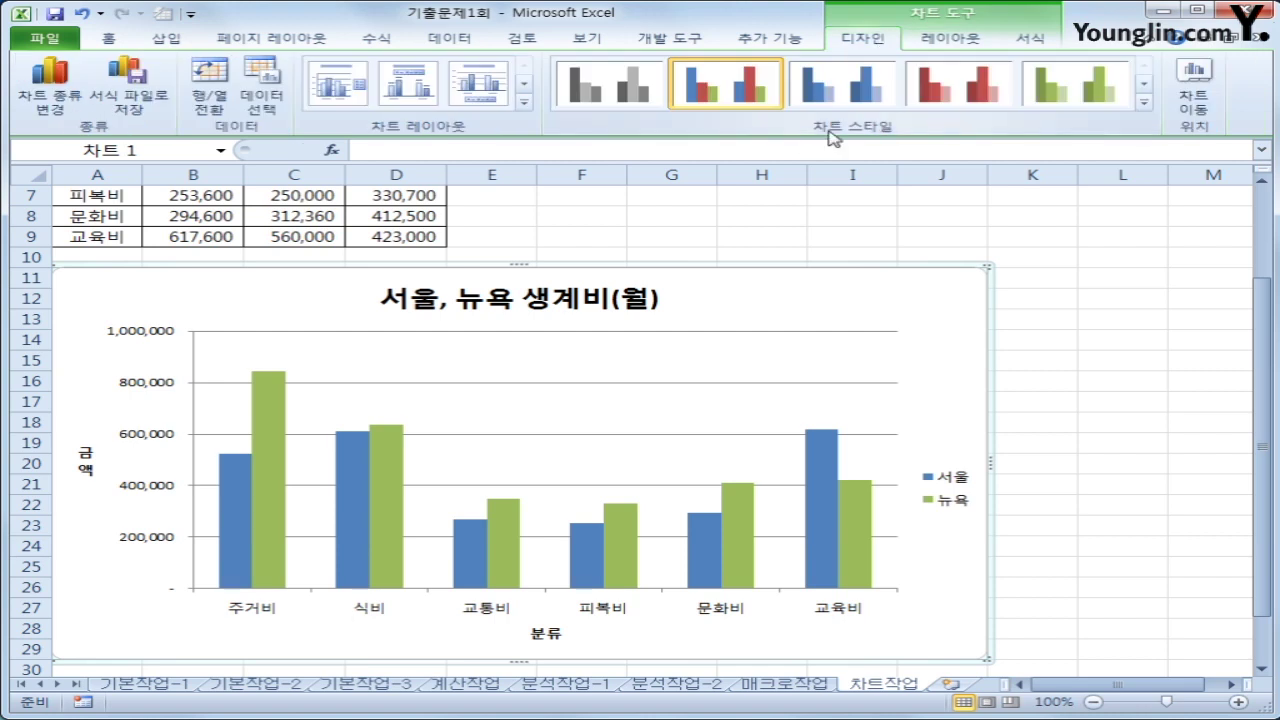
click(1145, 103)
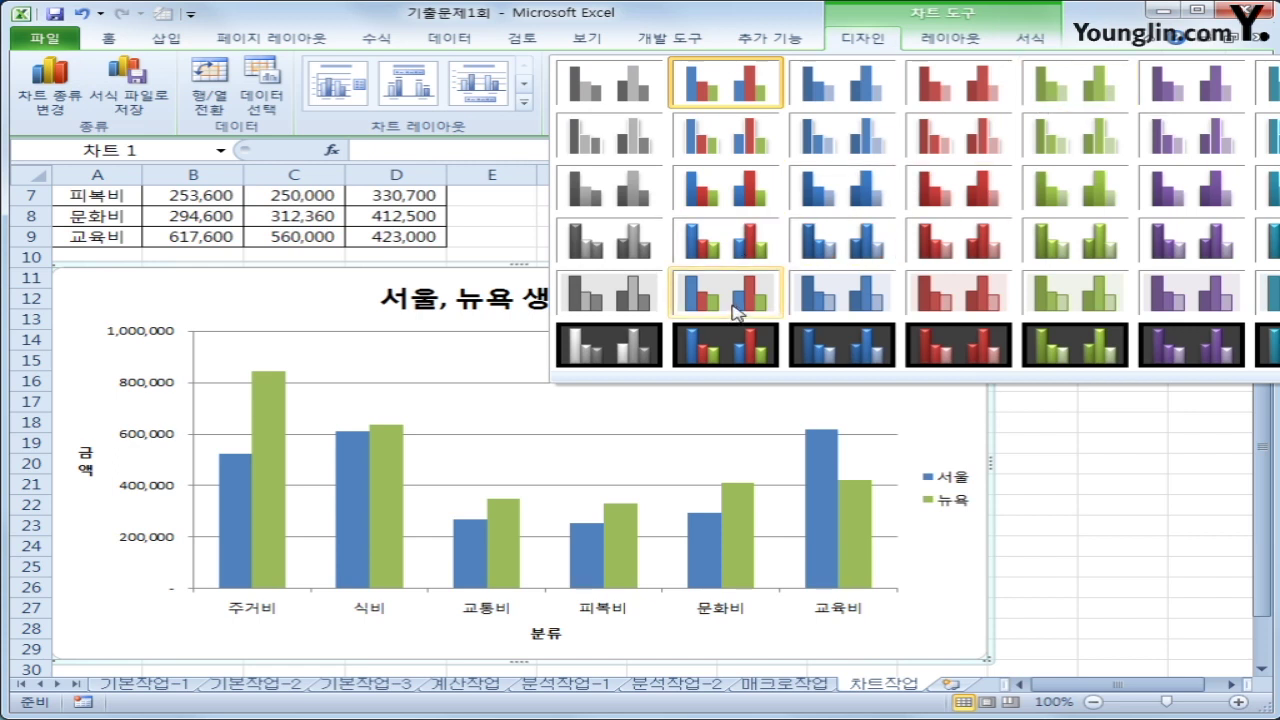
click(733, 238)
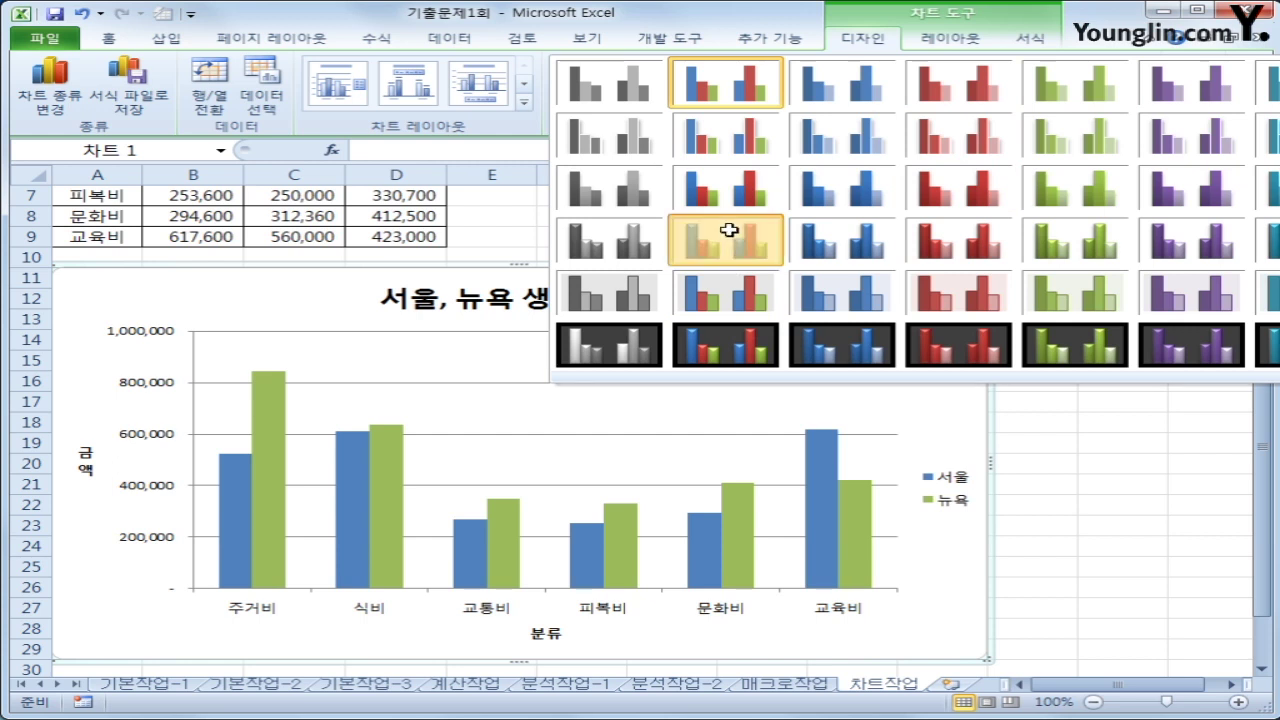
click(1147, 450)
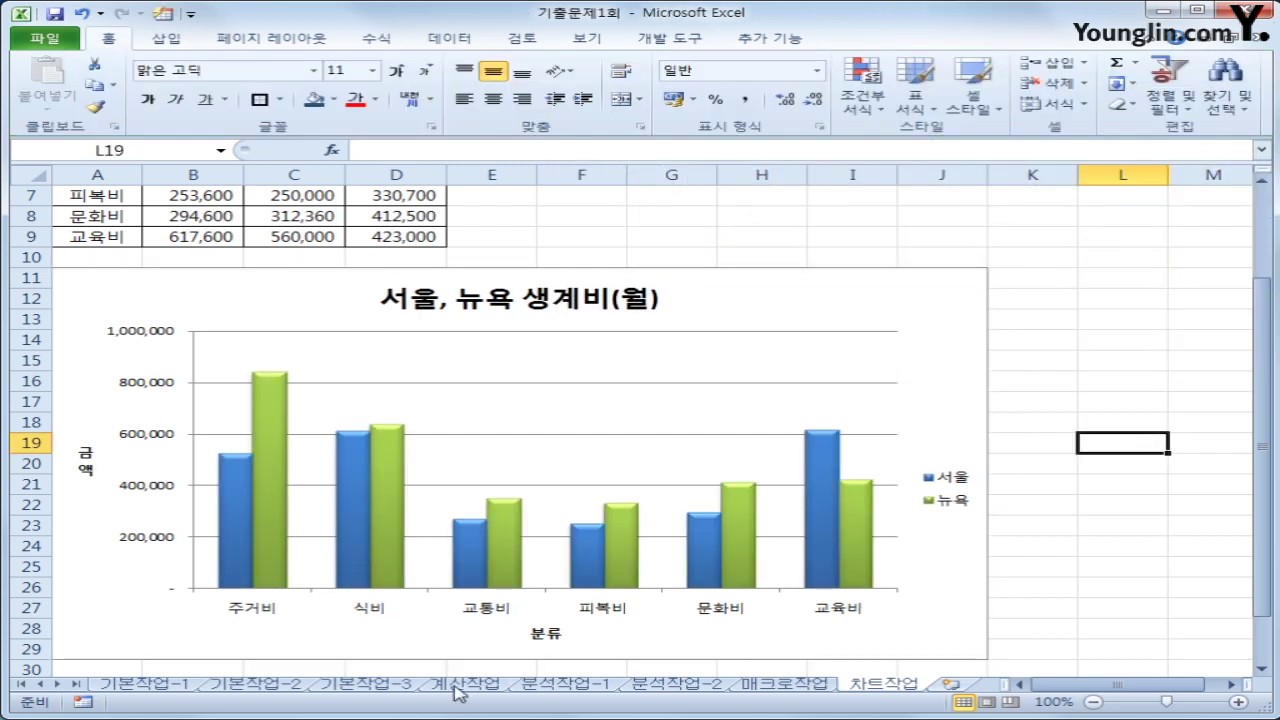